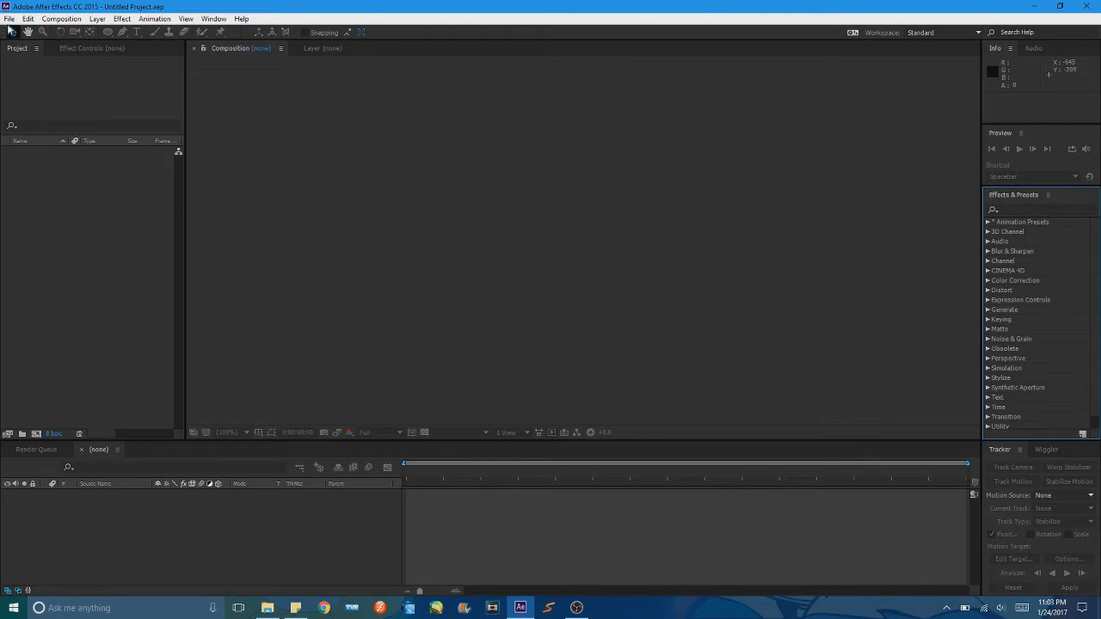
# Create a 1920×1080, 24 fps composition lasting 30 seconds and add a comp-sized black solid layer.
pyautogui.click(61, 18)
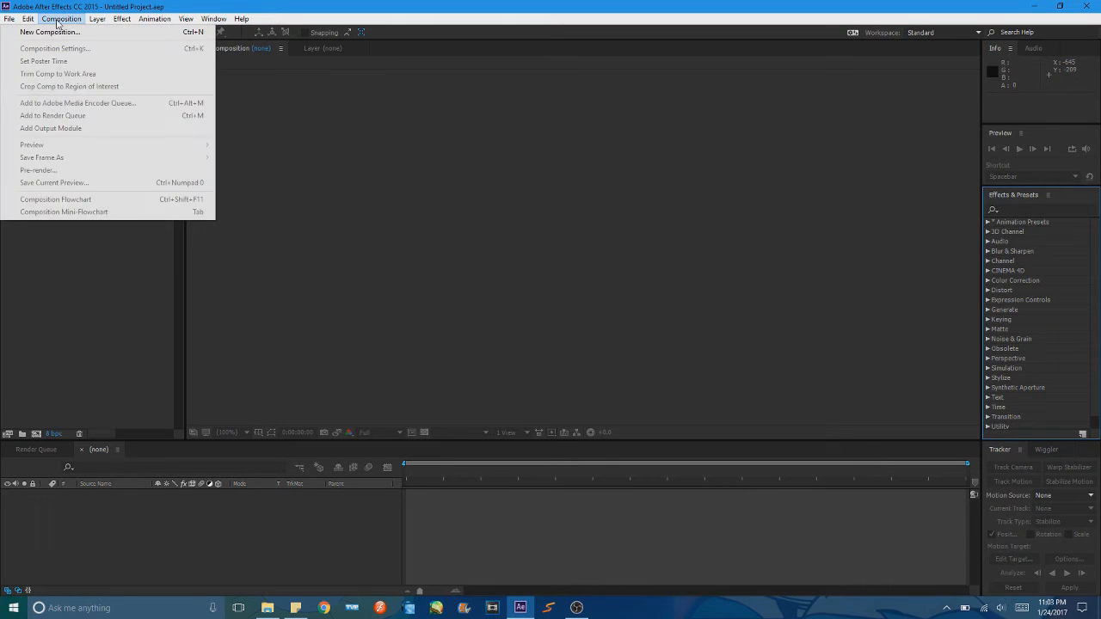
pyautogui.click(63, 33)
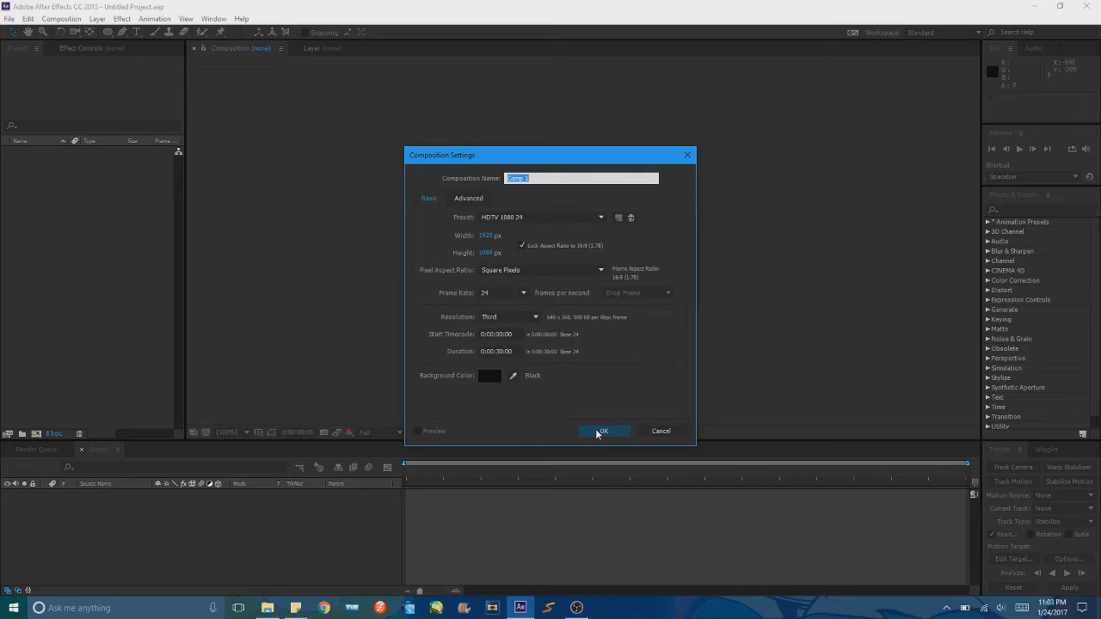
pyautogui.click(599, 432)
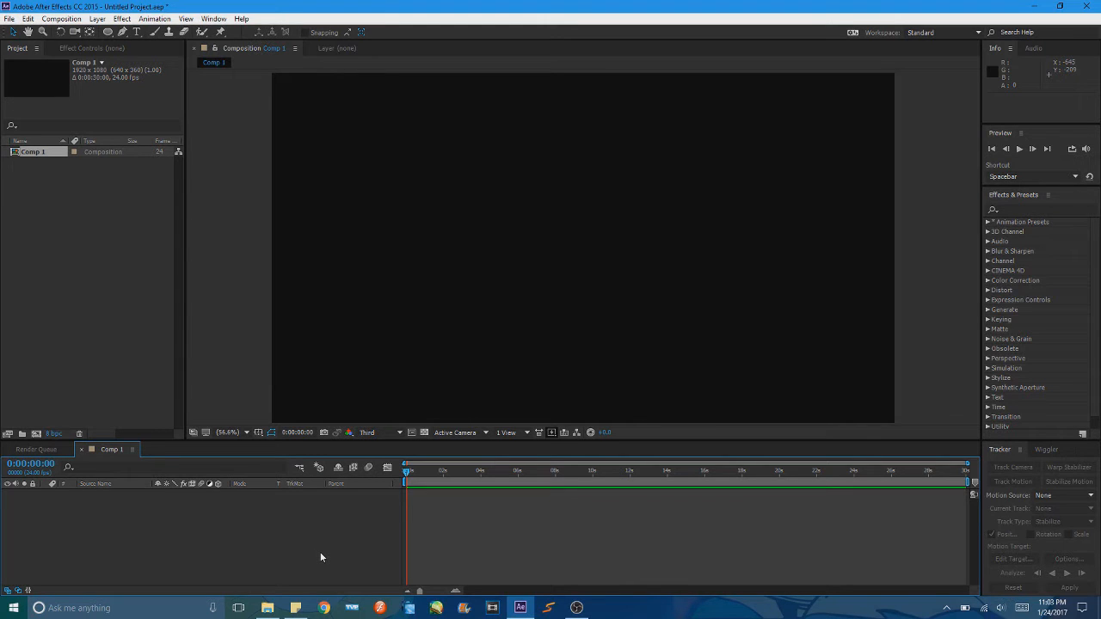
pyautogui.hotkey('ctrl', 'y')
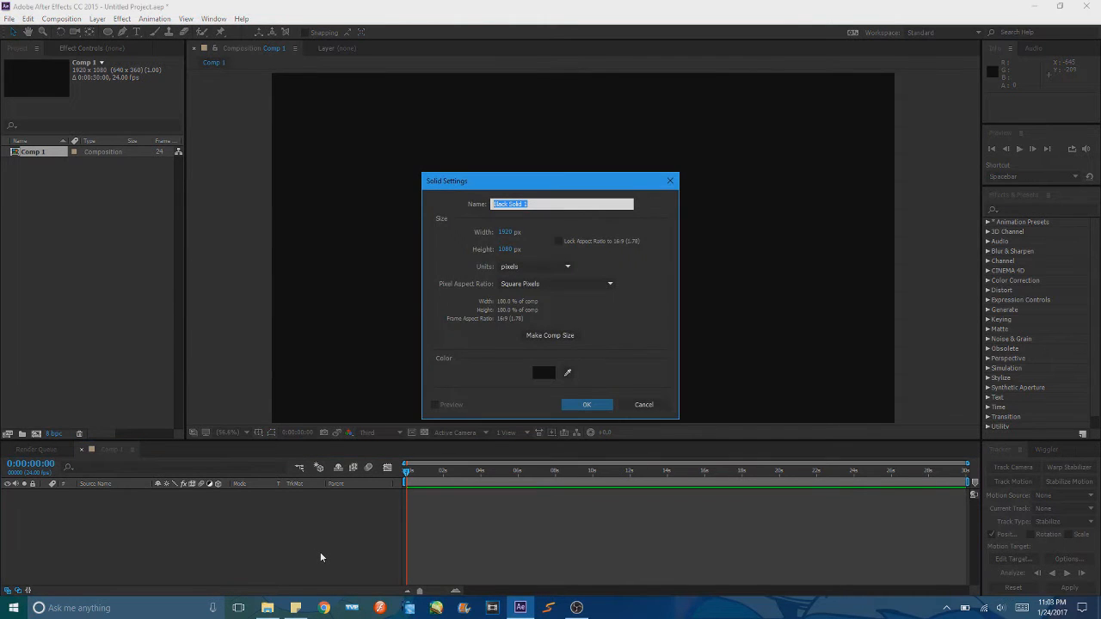
pyautogui.press('Return')
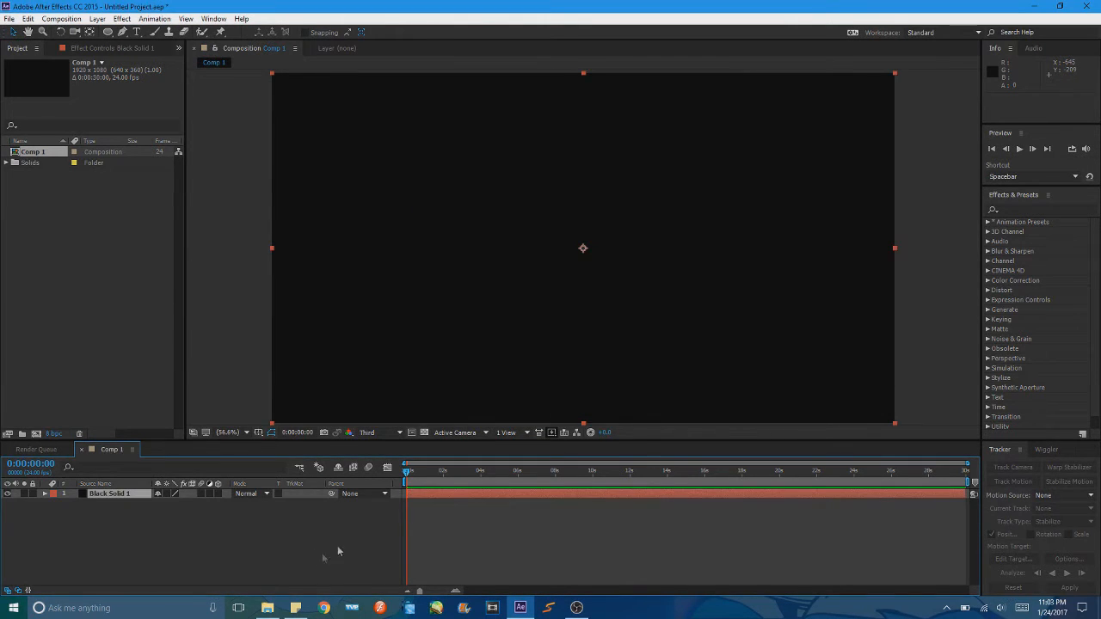
# Draw a circular mask about 330 px in diameter on the black solid with the Ellipse tool.
pyautogui.click(109, 32)
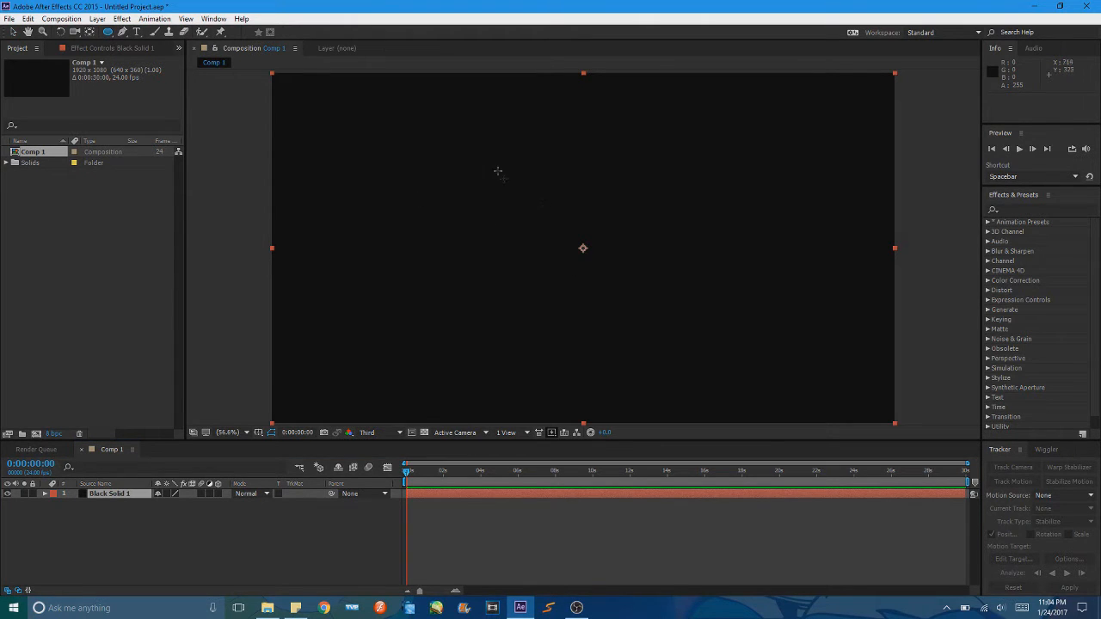
pyautogui.click(109, 32)
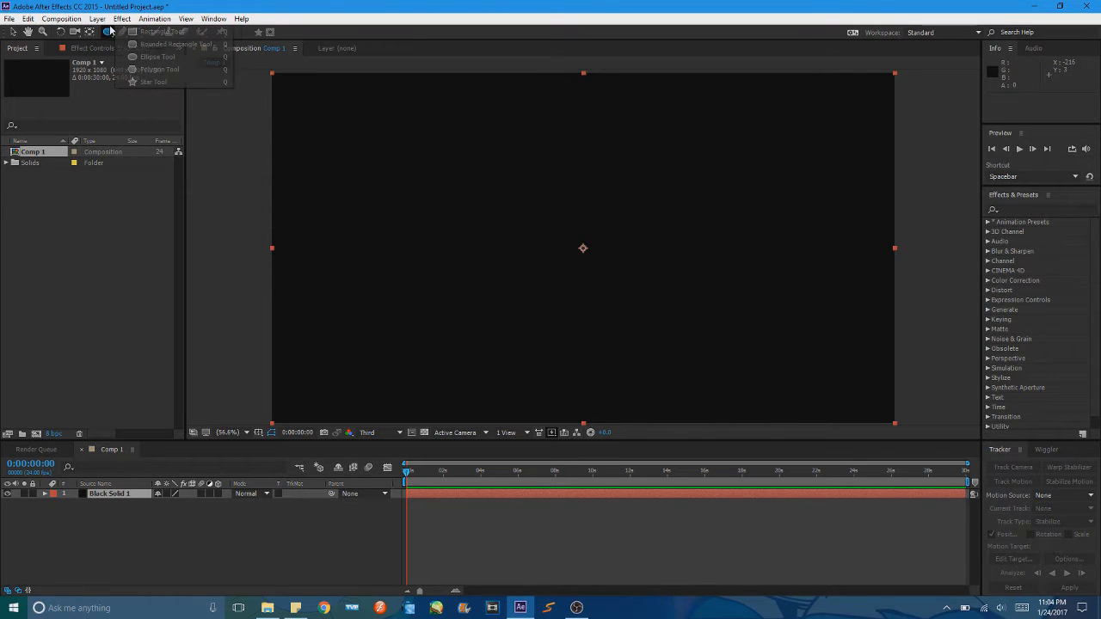
pyautogui.click(148, 58)
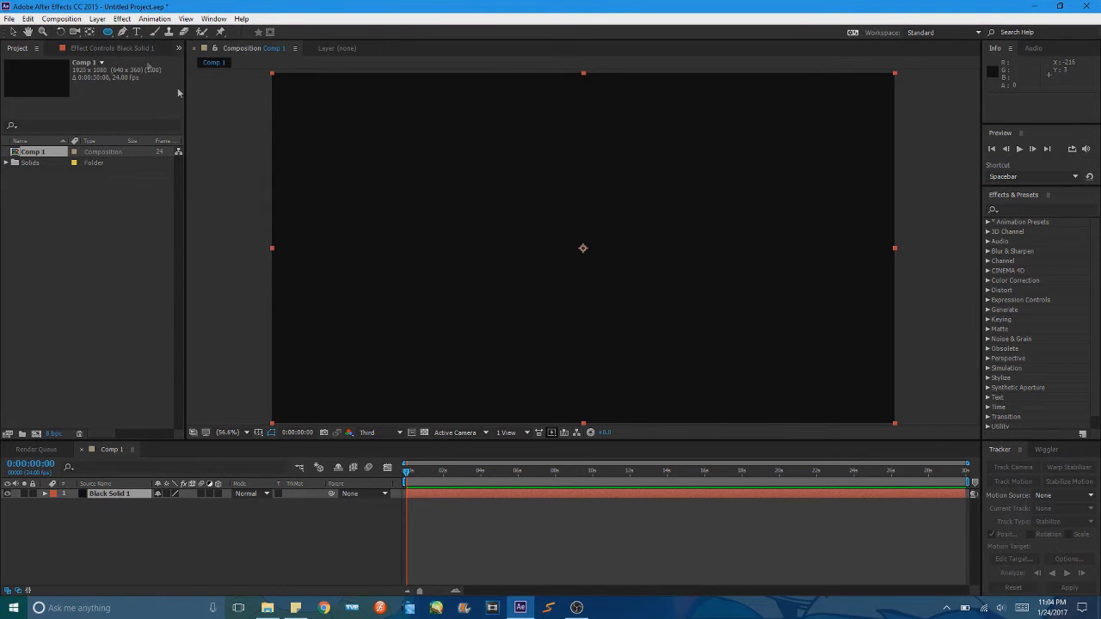
pyautogui.moveTo(545, 222); pyautogui.dragTo(640, 328)
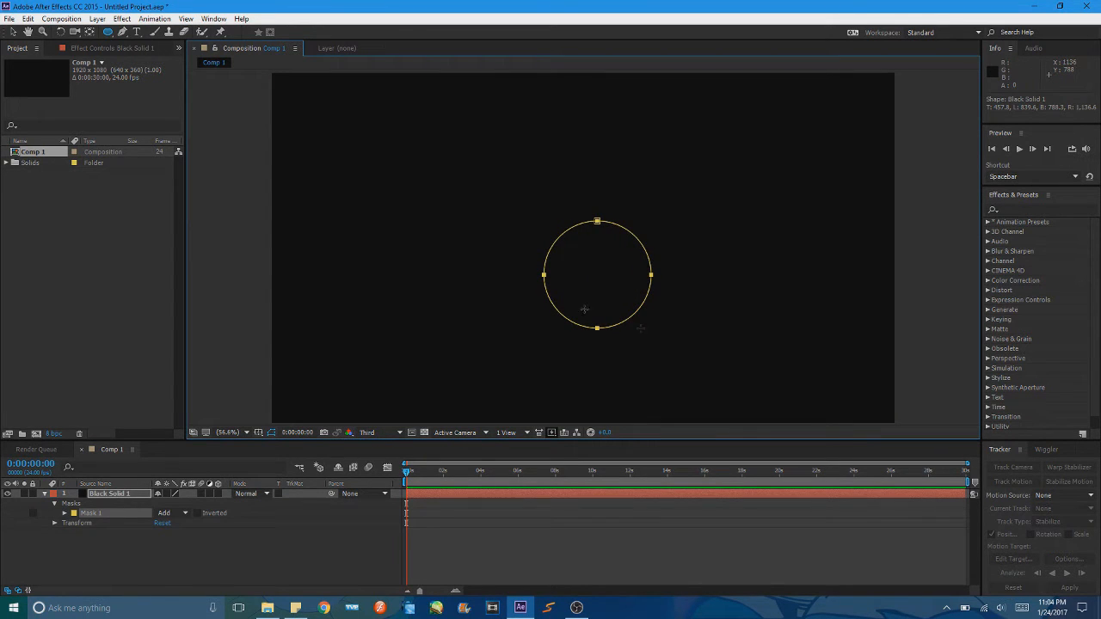
# Move the circular mask about 69 px left and 122 px up, and collapse the layer's properties.
pyautogui.click(12, 31)
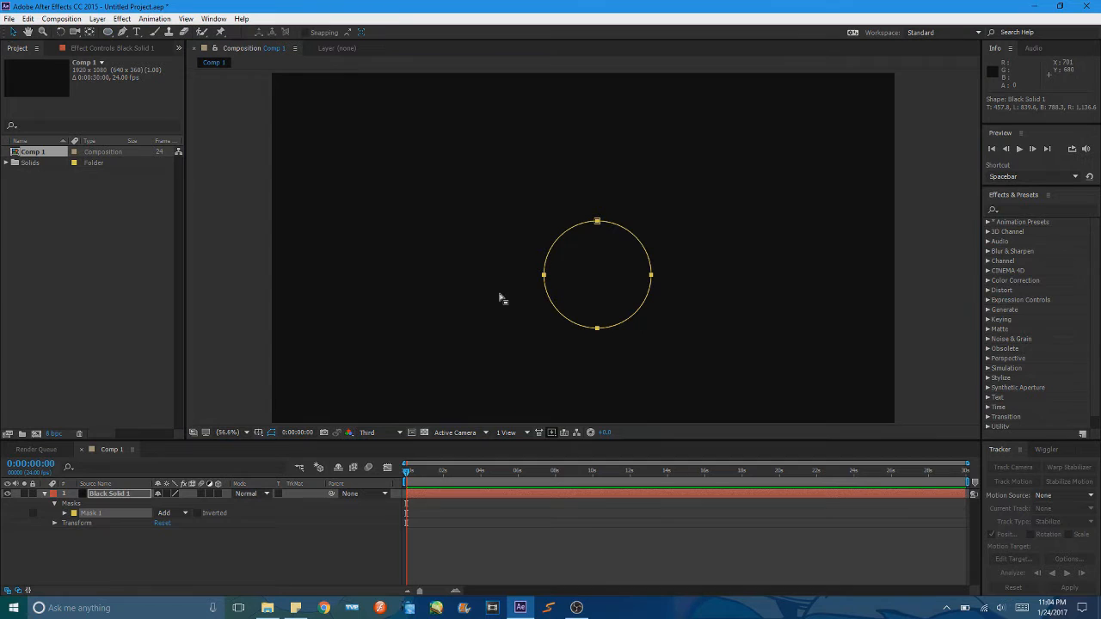
pyautogui.doubleClick(563, 237)
pyautogui.moveTo(563, 238); pyautogui.dragTo(541, 198)
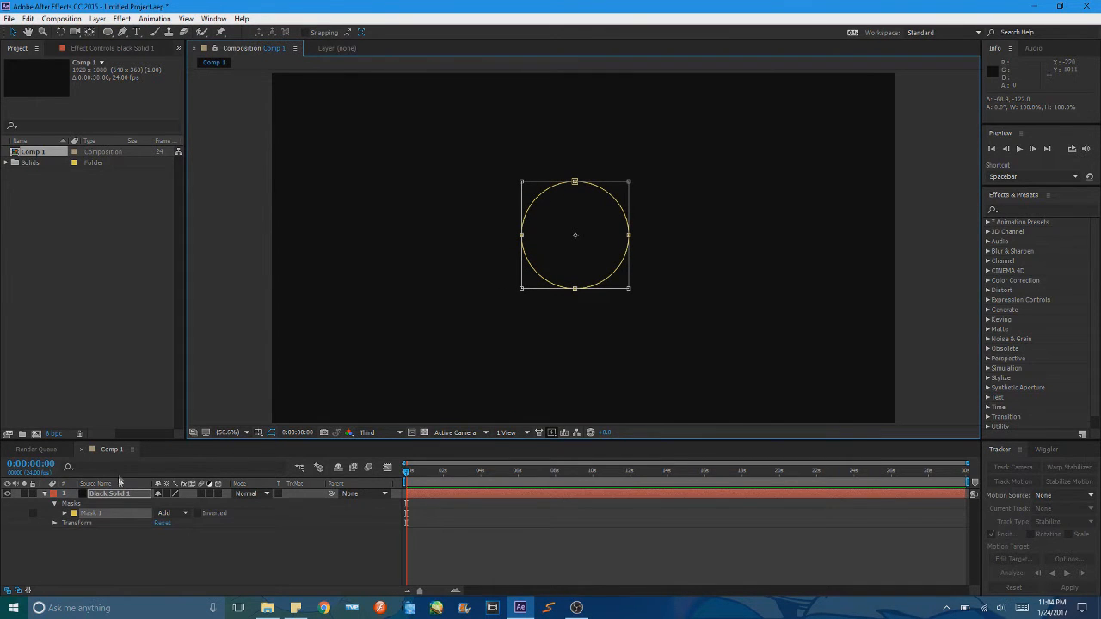
pyautogui.click(45, 494)
# Find the Fill effect and apply it to the masked circle.
pyautogui.click(1050, 209)
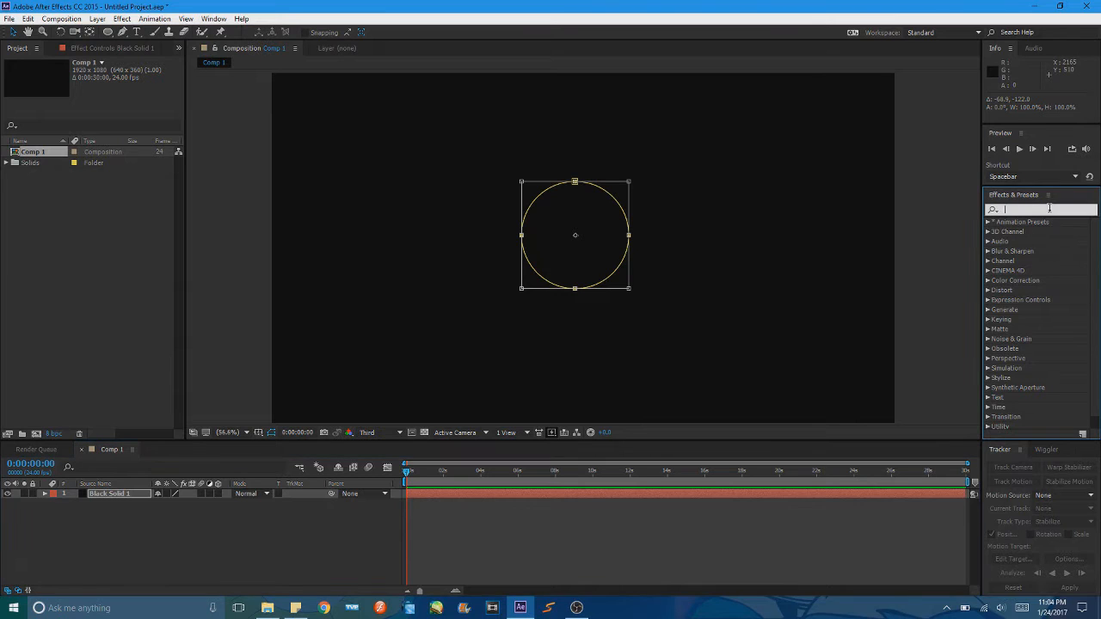
pyautogui.write('fill')
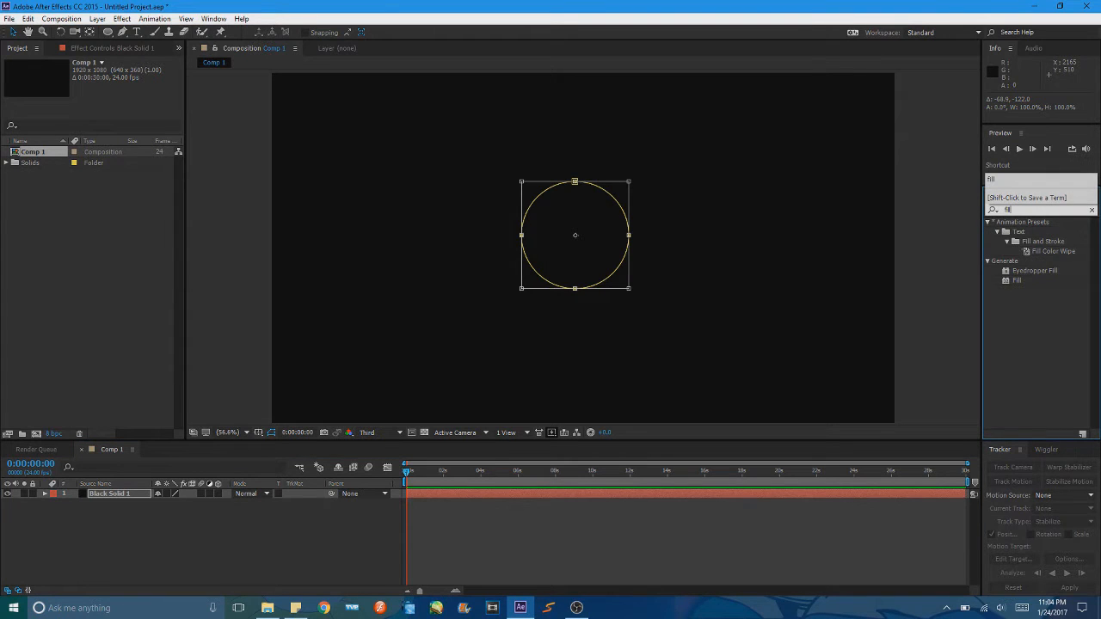
pyautogui.moveTo(1016, 280); pyautogui.dragTo(557, 256)
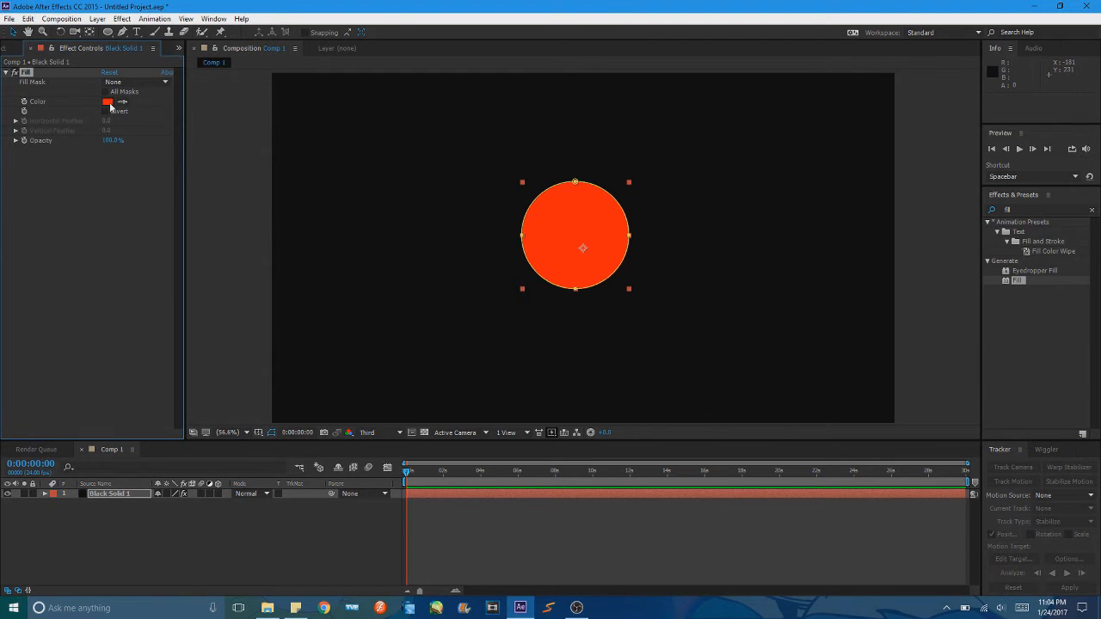
# Set the circle's fill color to light blue B0D4E4.
pyautogui.click(109, 102)
pyautogui.moveTo(573, 311); pyautogui.dragTo(576, 297)
pyautogui.moveTo(499, 250); pyautogui.dragTo(447, 247)
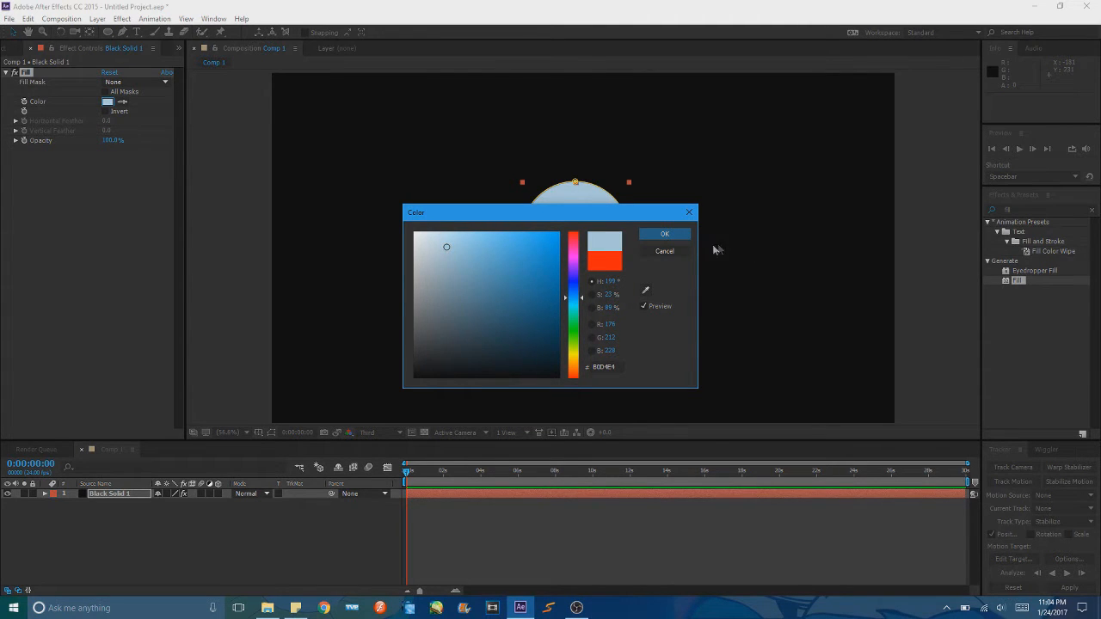
pyautogui.click(653, 232)
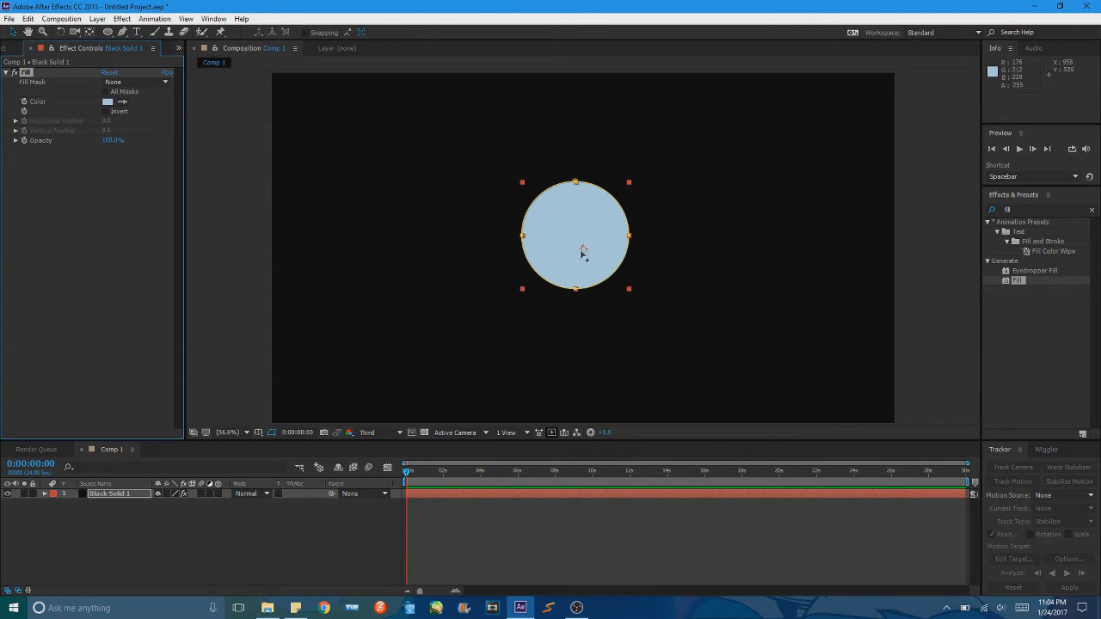
pyautogui.doubleClick(611, 199)
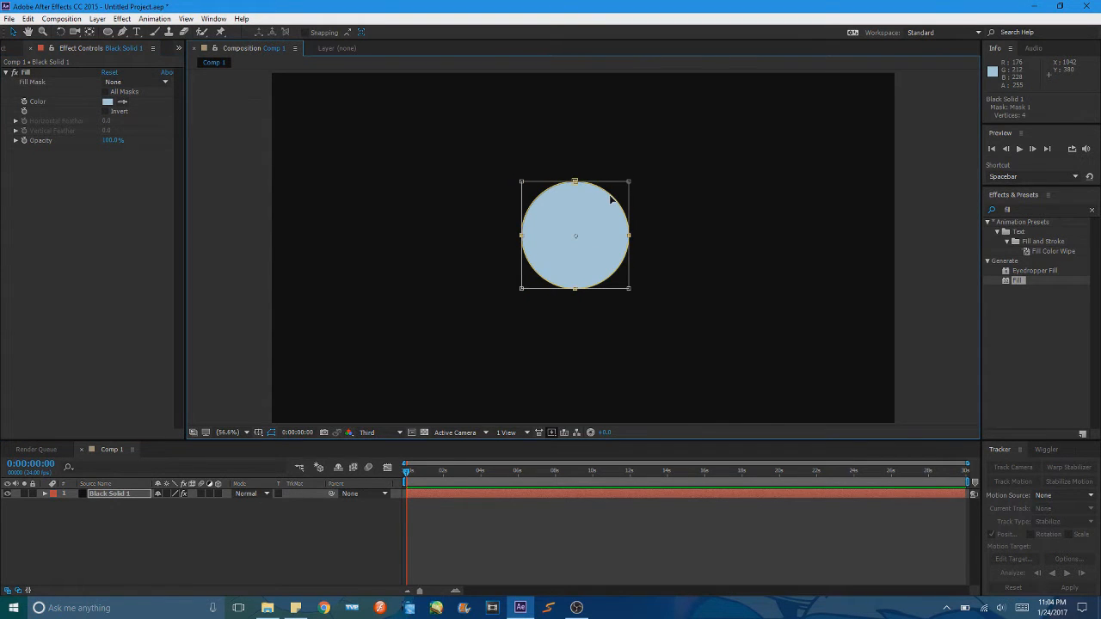
pyautogui.click(129, 278)
pyautogui.click(204, 528)
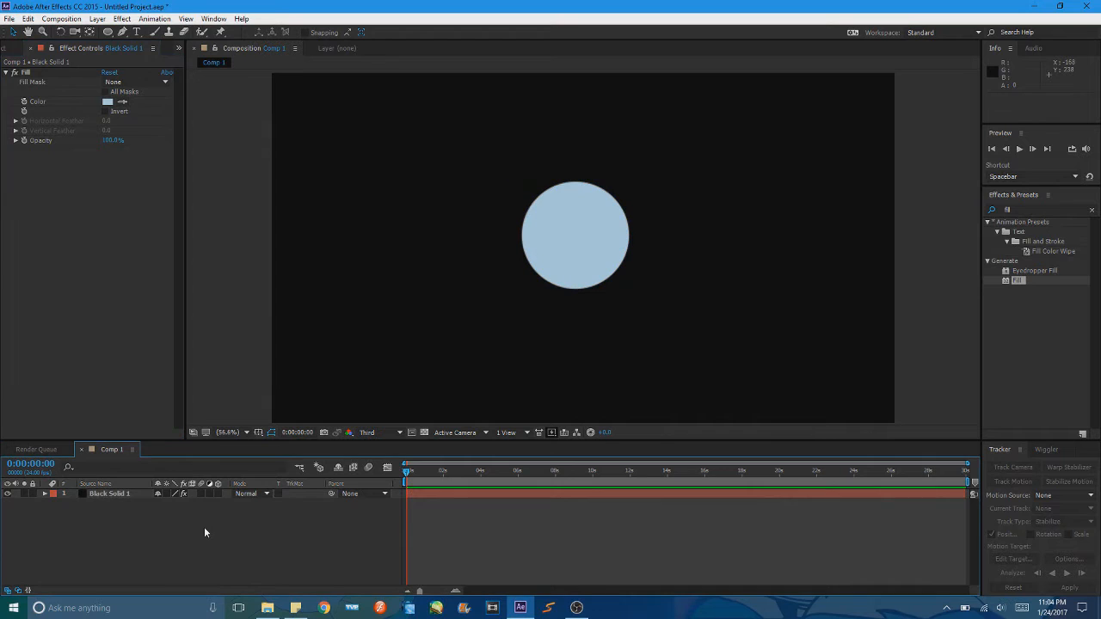
# Move the solid layer's anchor point to the centre of the circle with the Pan Behind tool.
pyautogui.click(90, 32)
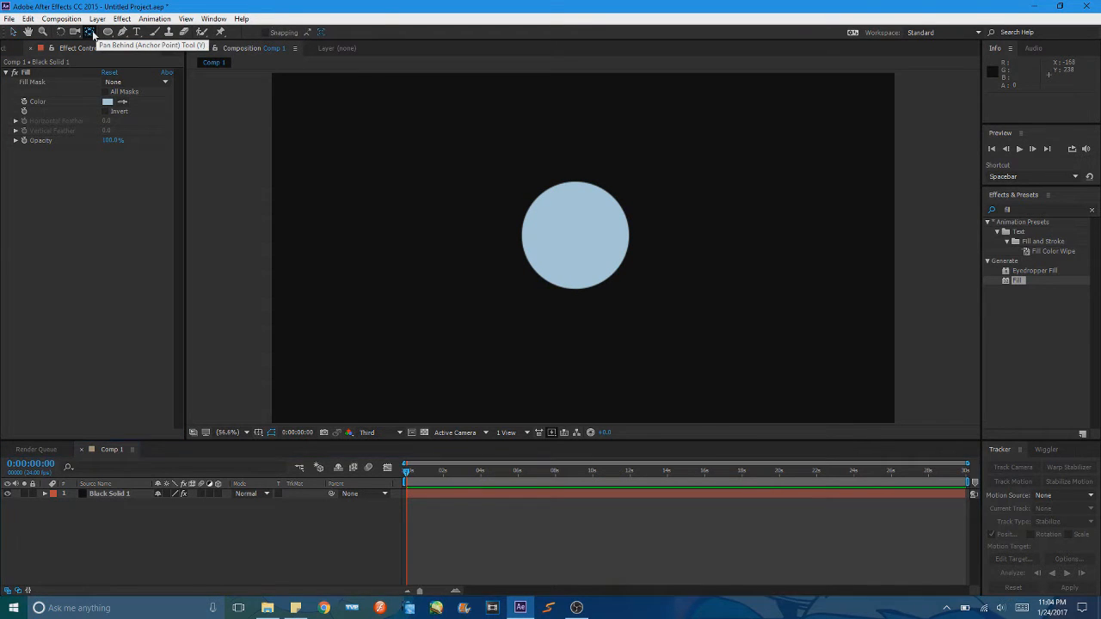
pyautogui.click(131, 495)
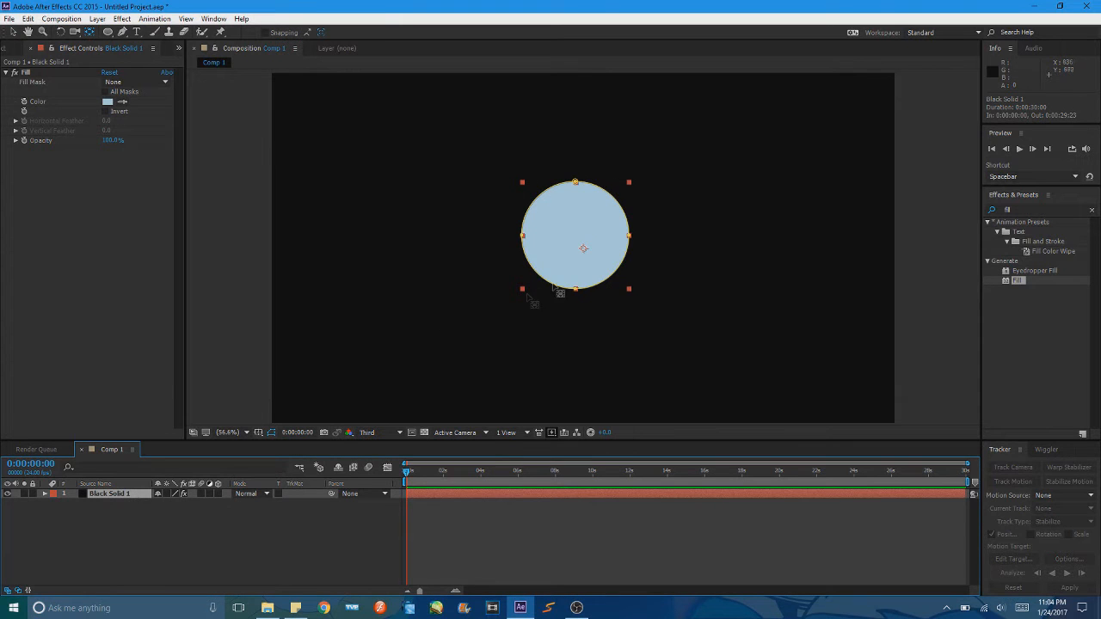
pyautogui.moveTo(585, 253)
pyautogui.mouseDown()
pyautogui.moveTo(575, 238)
pyautogui.moveTo(560, 270)
pyautogui.moveTo(575, 238)
pyautogui.mouseUp()
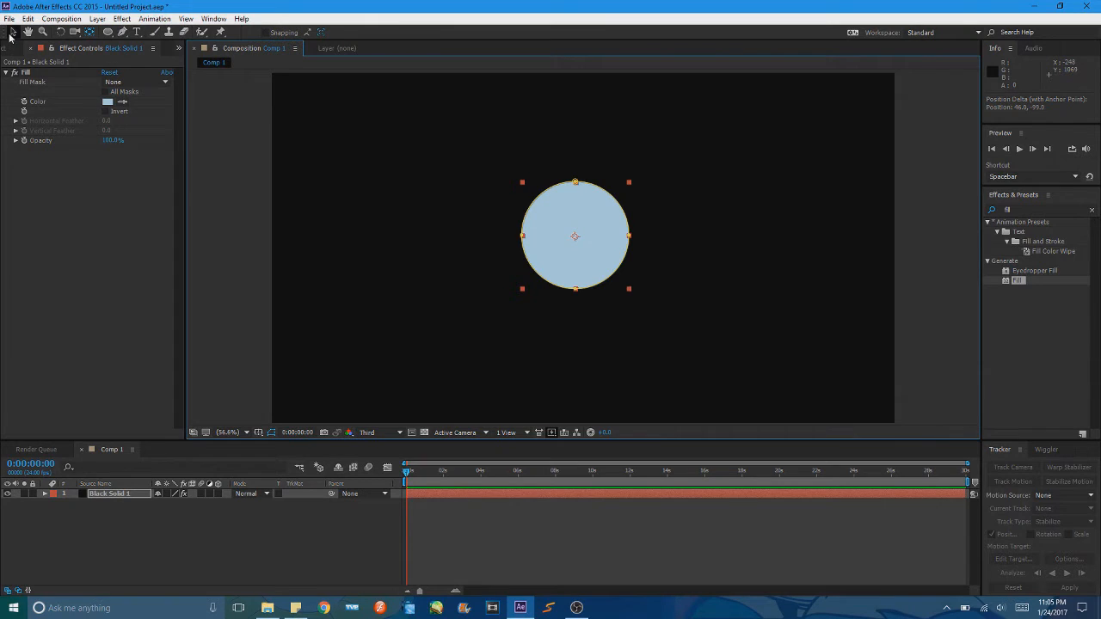
pyautogui.click(233, 504)
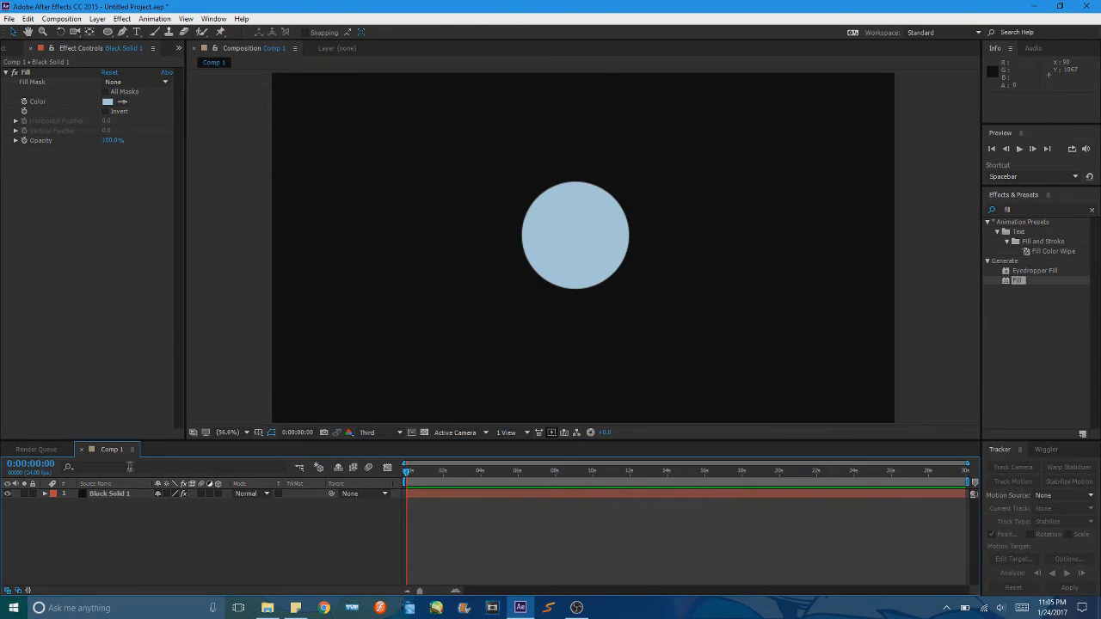
# Duplicate the circle layer and set the lower copy's fill color to bright blue 00AEFF.
pyautogui.click(118, 495)
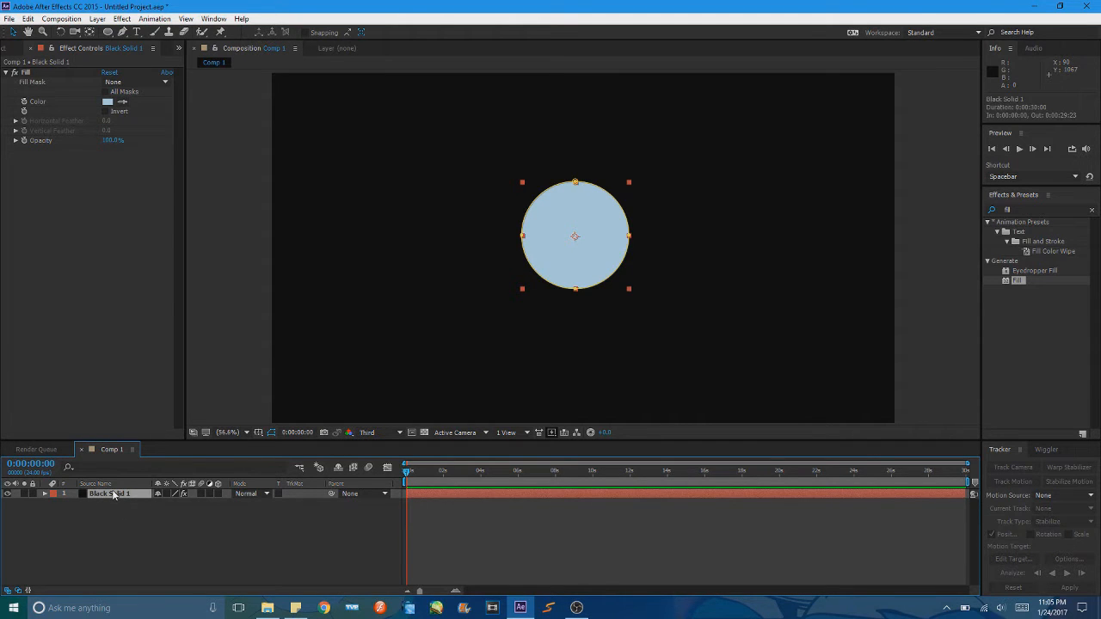
pyautogui.hotkey('ctrl', 'd')
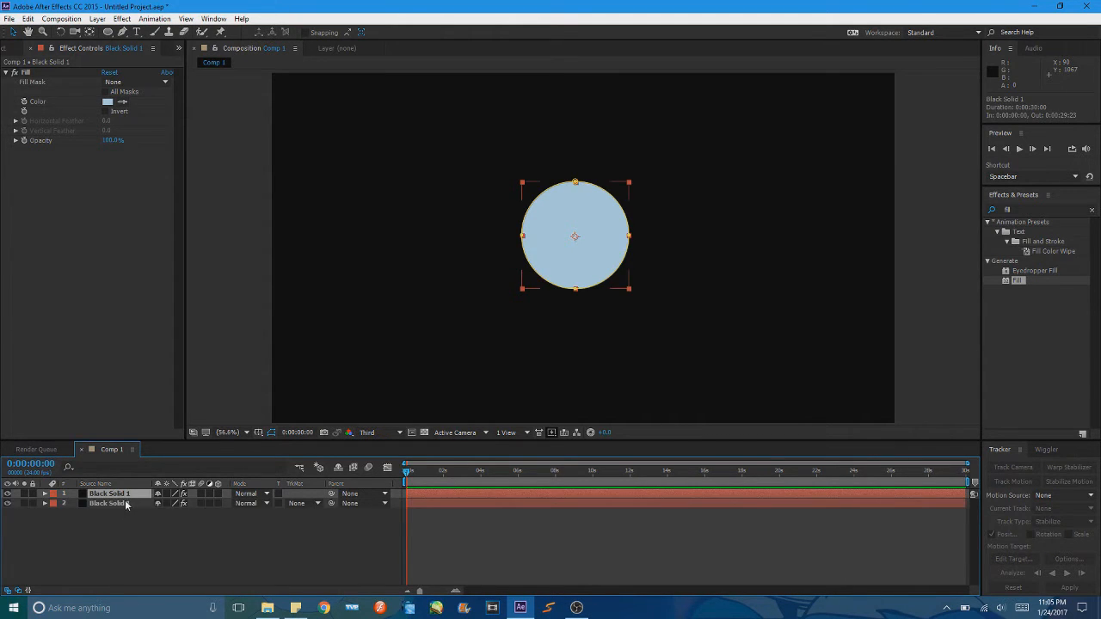
pyautogui.click(120, 503)
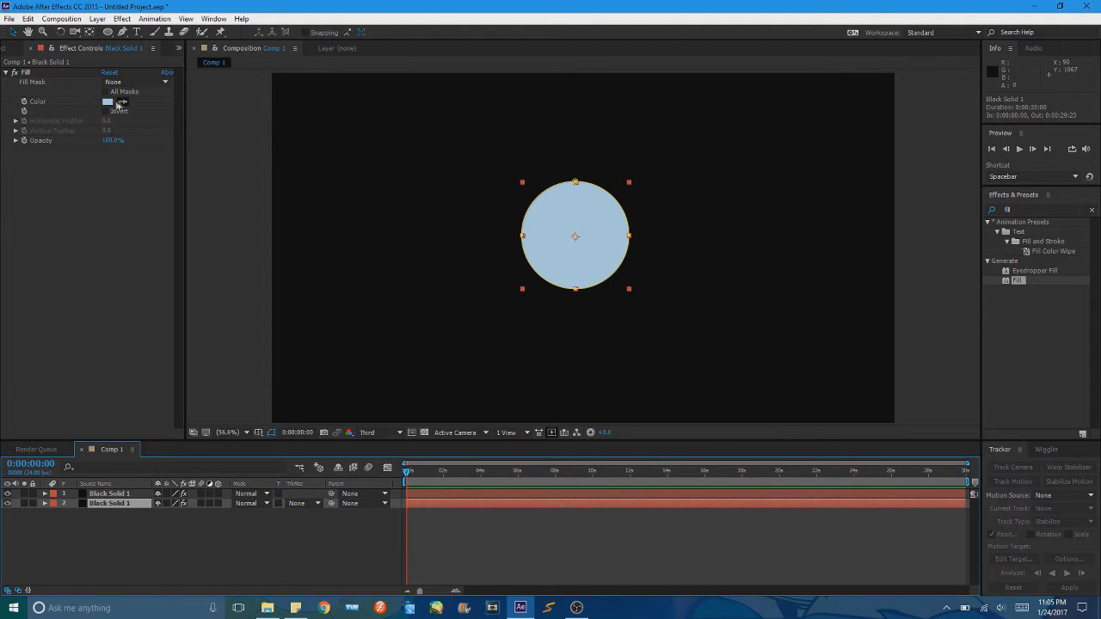
pyautogui.click(107, 102)
pyautogui.moveTo(531, 277); pyautogui.dragTo(699, 61)
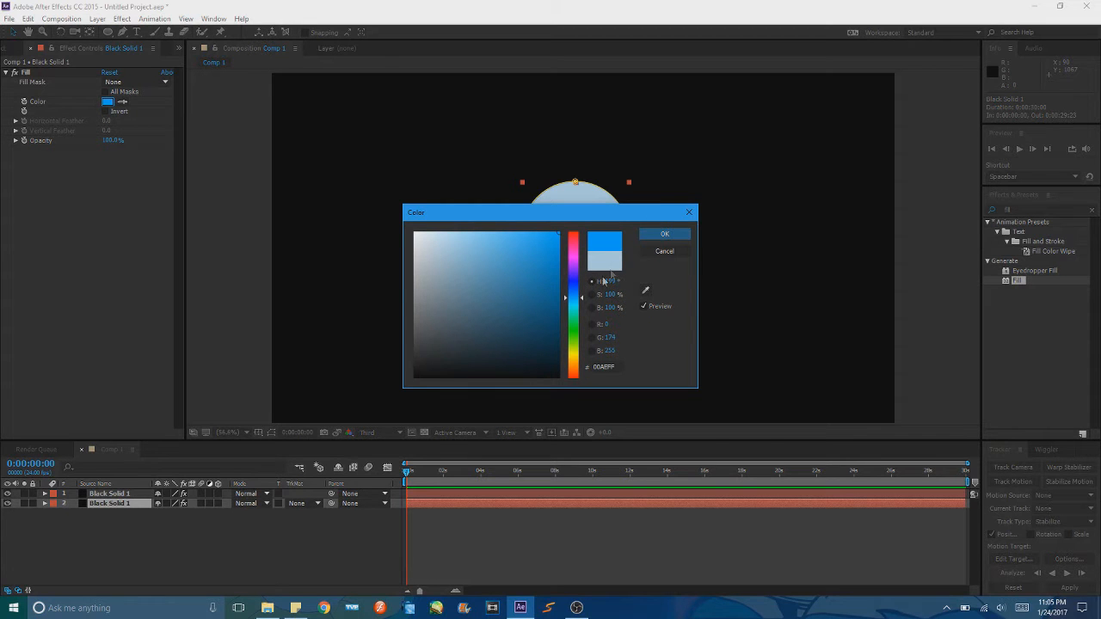
pyautogui.click(663, 236)
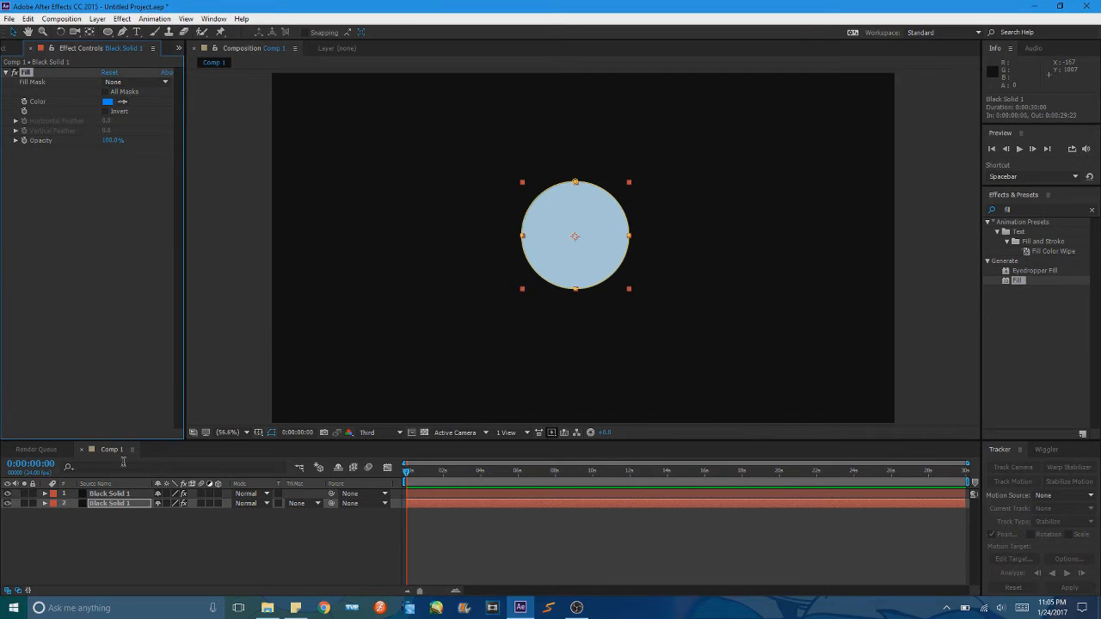
# Set the mask feather of the upper, light blue circle layer to 25 pixels.
pyautogui.click(125, 494)
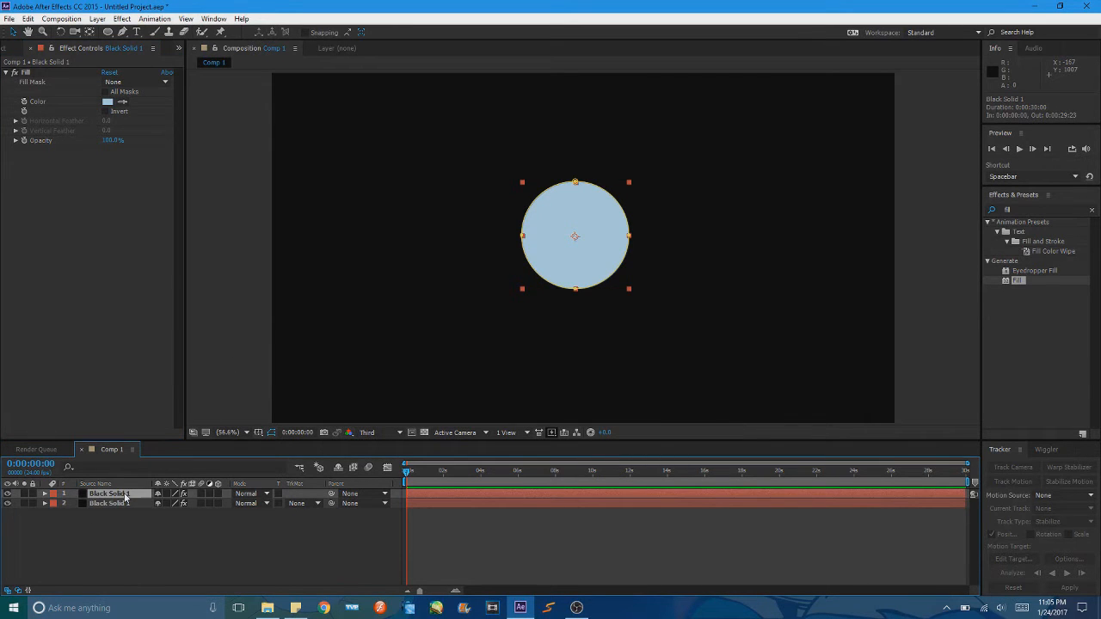
pyautogui.press('f')
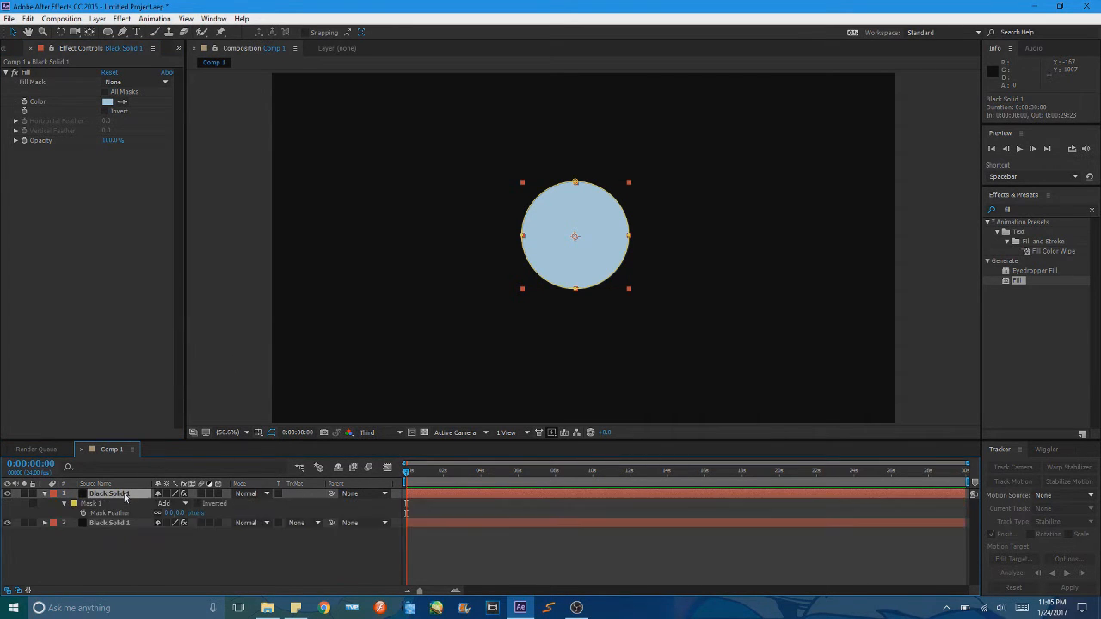
pyautogui.write('25')
pyautogui.press('Return')
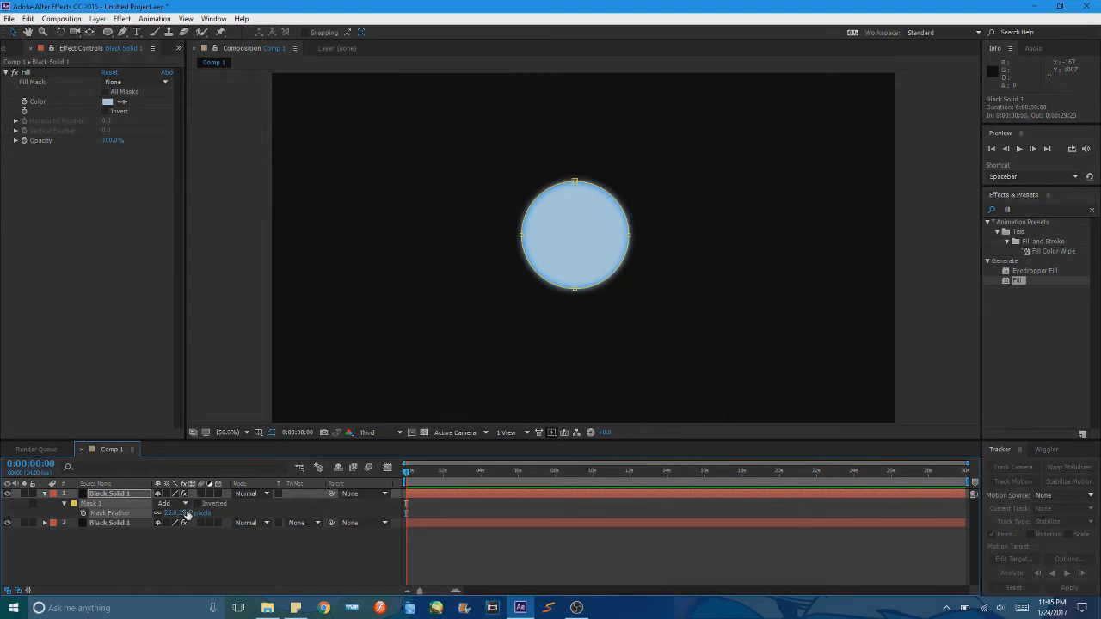
# Set the mask feather of the lower, bright blue circle layer to 100 pixels and collapse its properties.
pyautogui.click(120, 523)
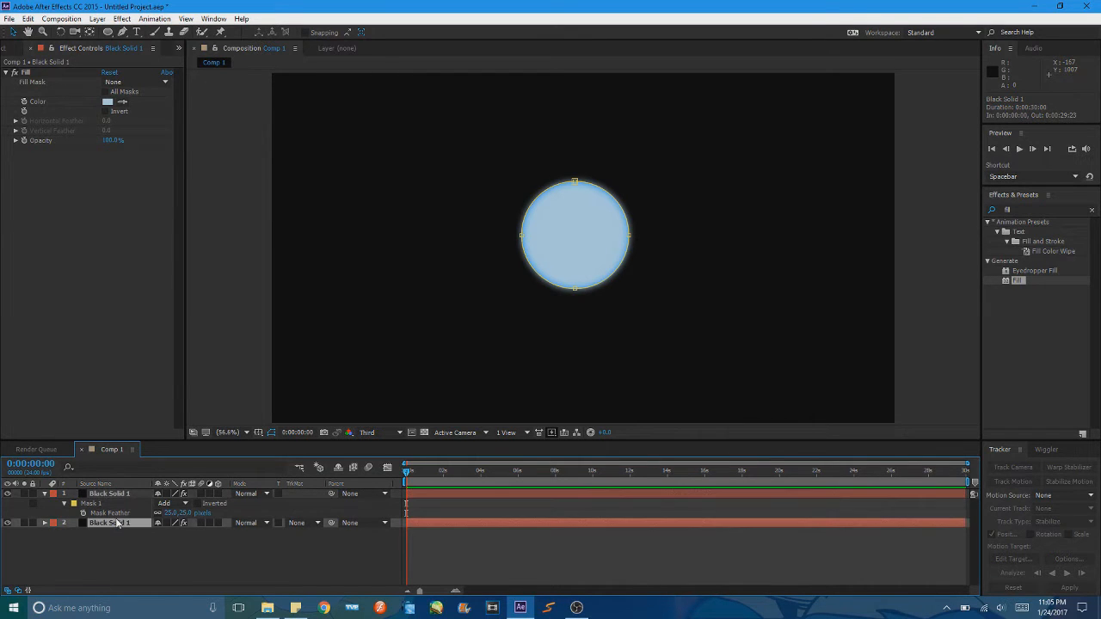
pyautogui.press('f')
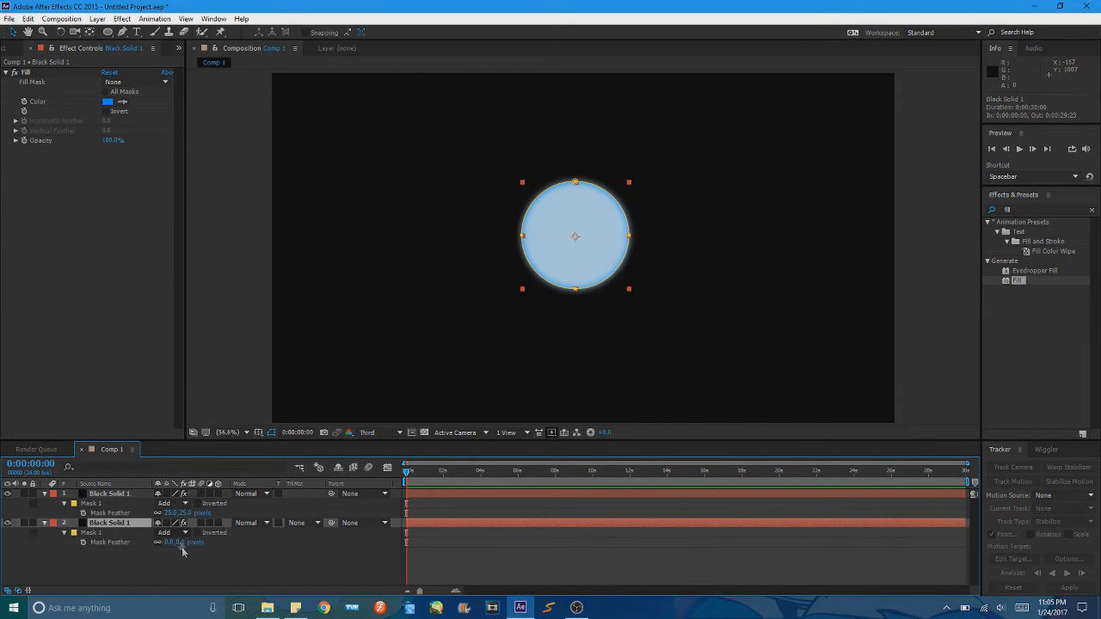
pyautogui.click(182, 542)
pyautogui.write('100')
pyautogui.press('Return')
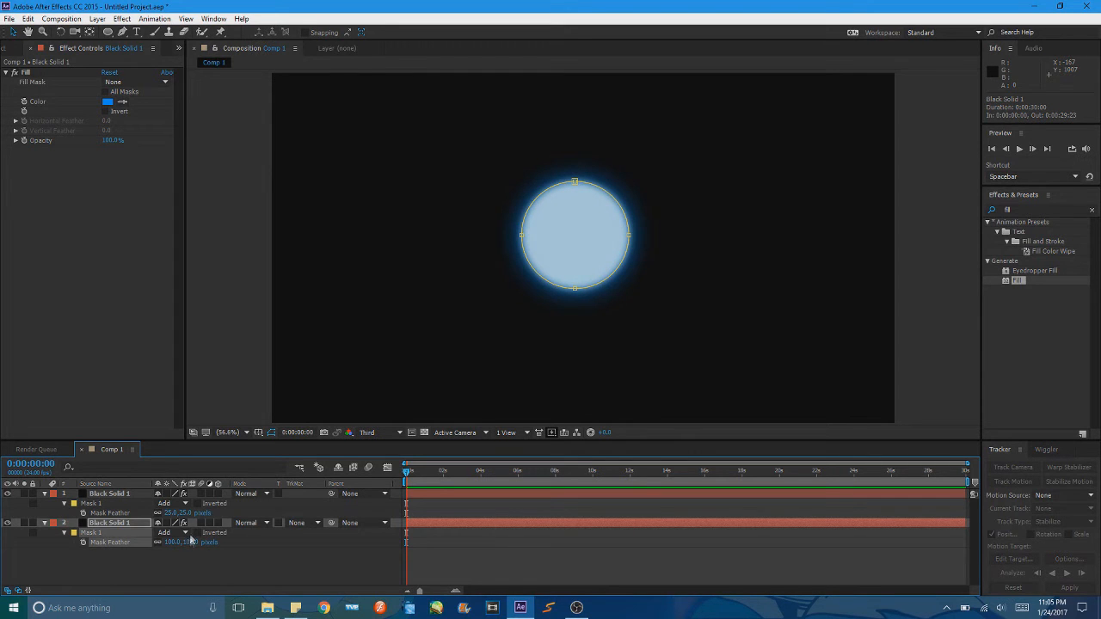
pyautogui.click(45, 523)
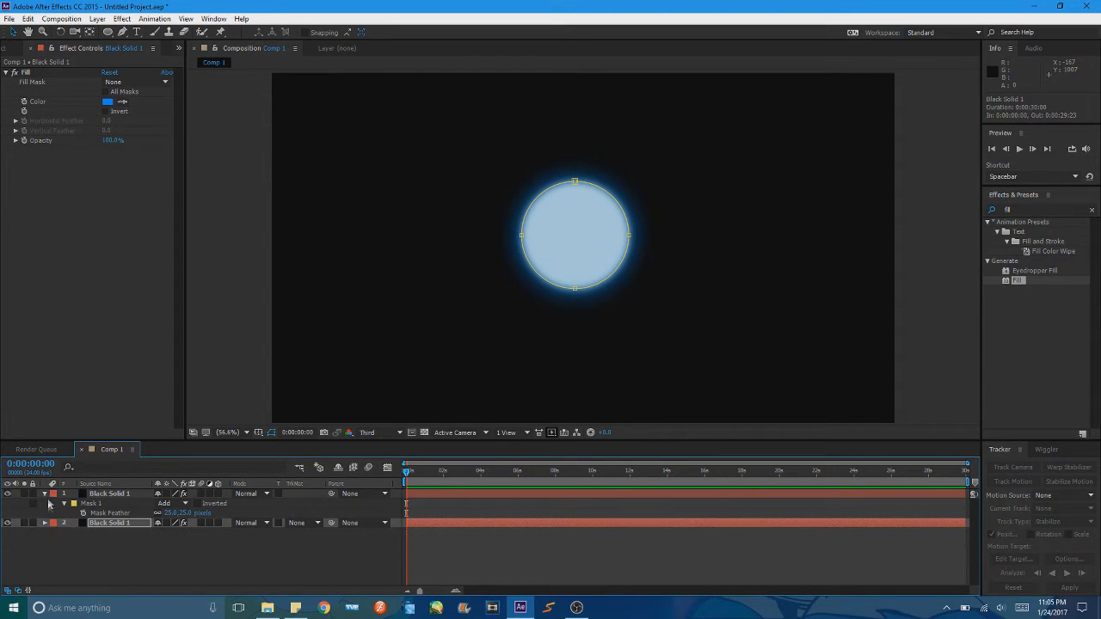
# Scale the upper, light blue circle layer down to 90 percent.
pyautogui.click(114, 496)
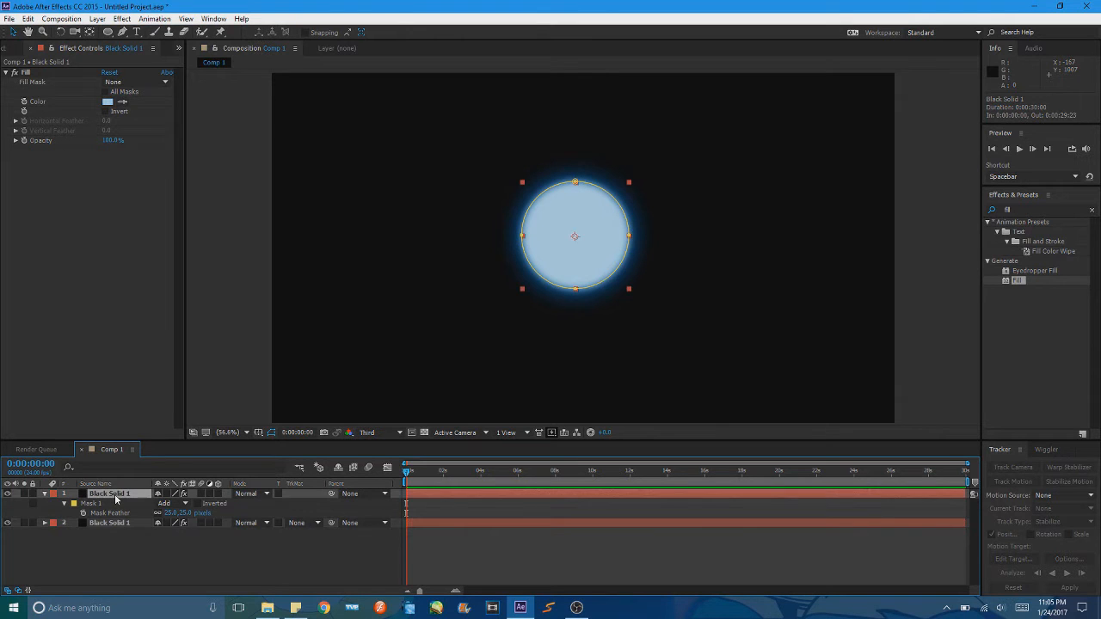
pyautogui.press('s')
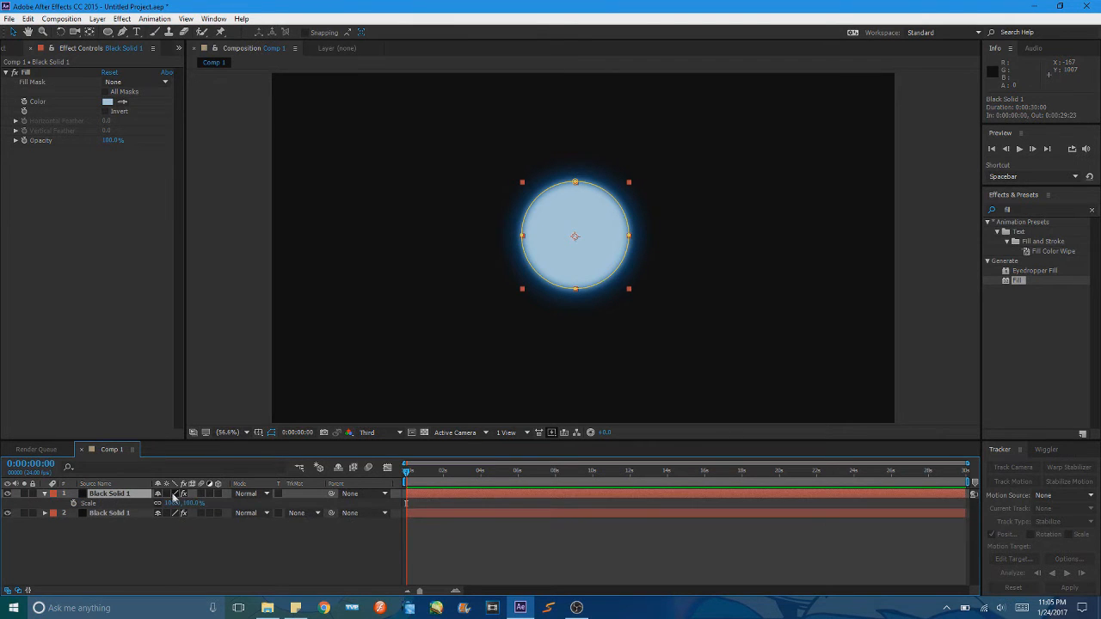
pyautogui.click(194, 503)
pyautogui.write('75')
pyautogui.press('Return')
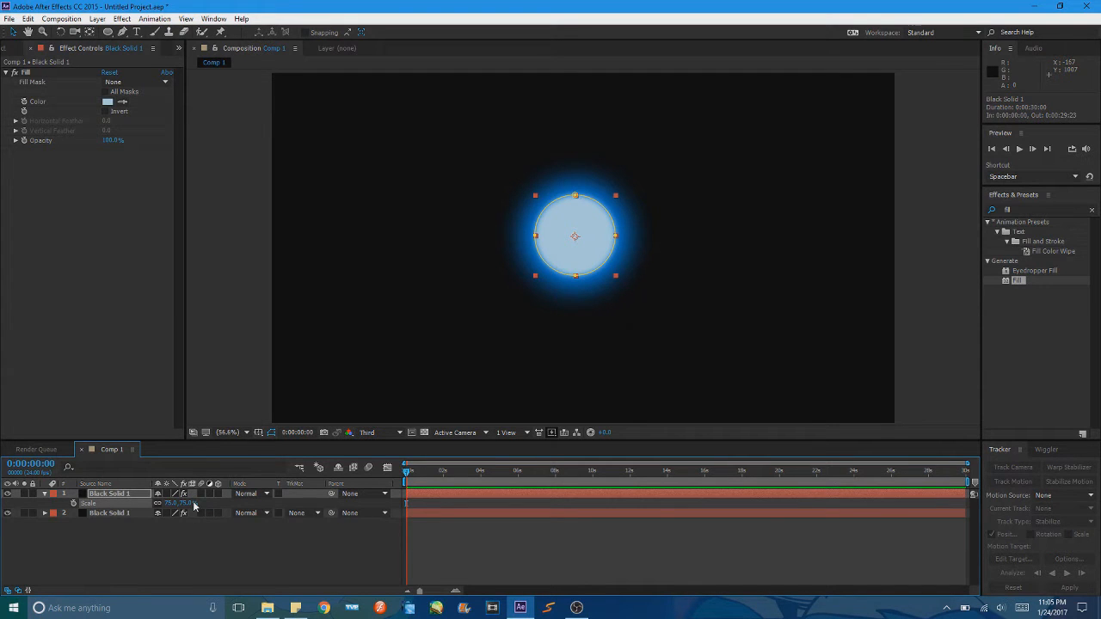
pyautogui.moveTo(193, 506); pyautogui.dragTo(207, 506)
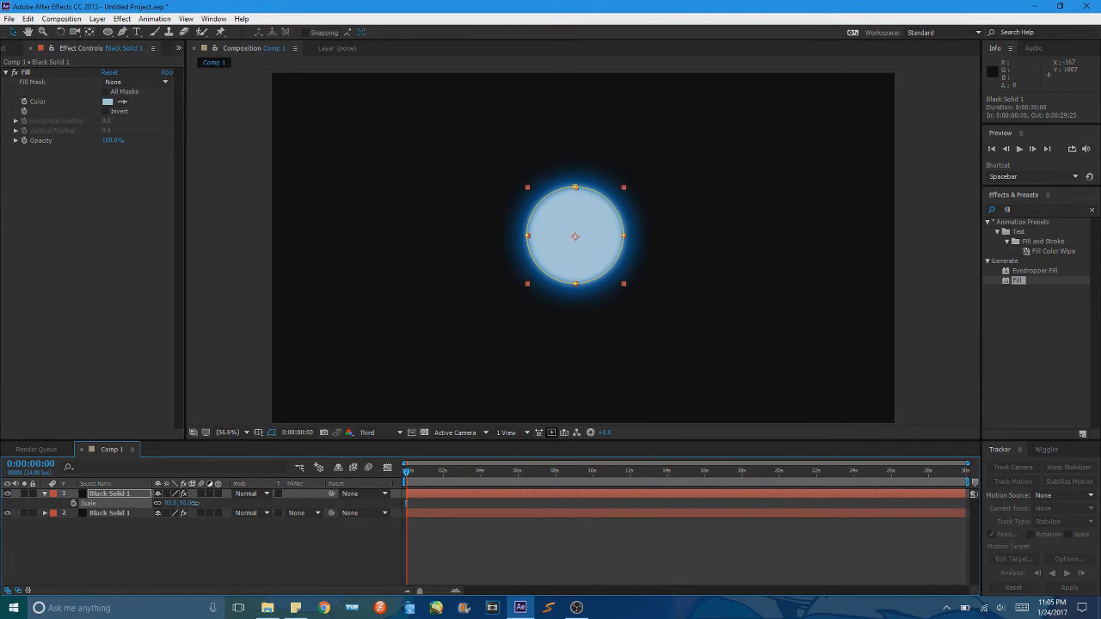
pyautogui.click(198, 563)
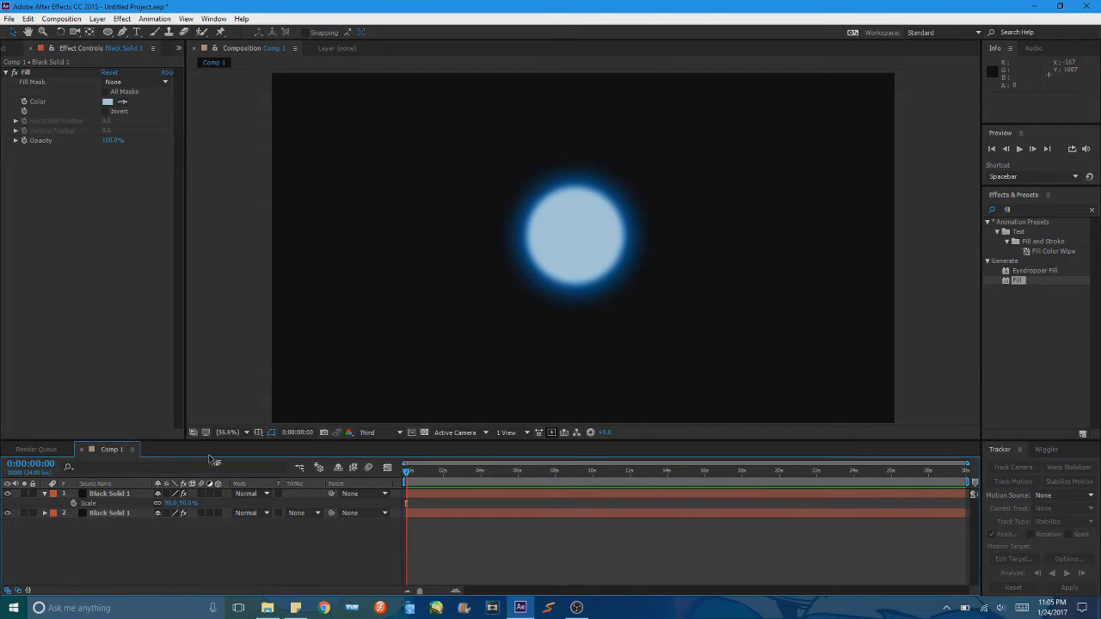
# Try a mask feather of 49 pixels on the upper circle layer and undo it.
pyautogui.click(110, 494)
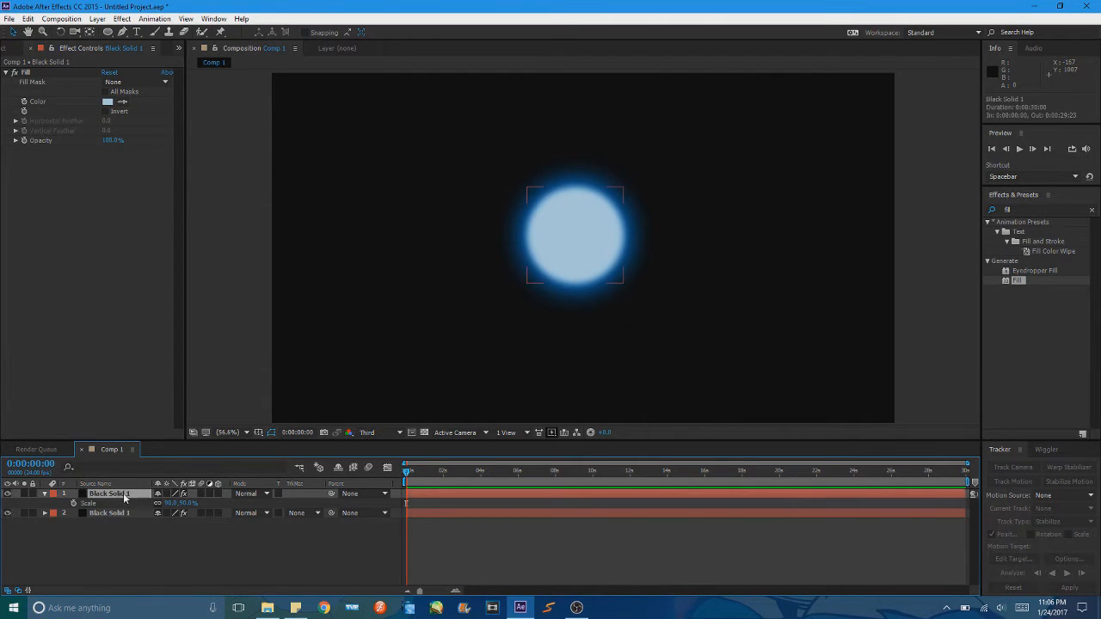
pyautogui.doubleClick(110, 494)
pyautogui.click(269, 48)
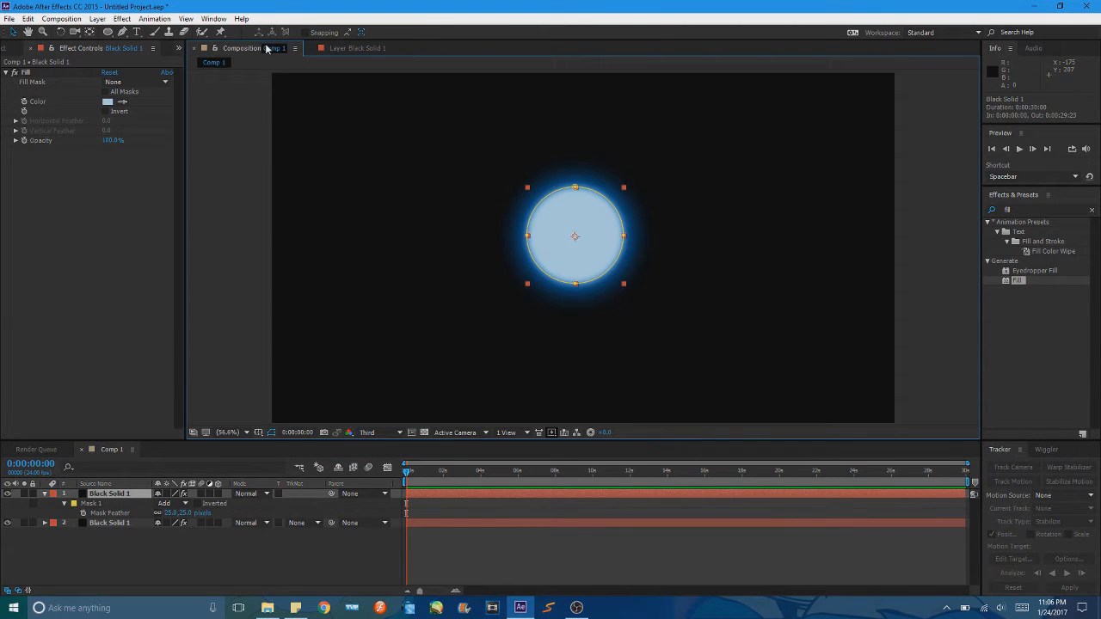
pyautogui.moveTo(180, 512); pyautogui.dragTo(191, 513)
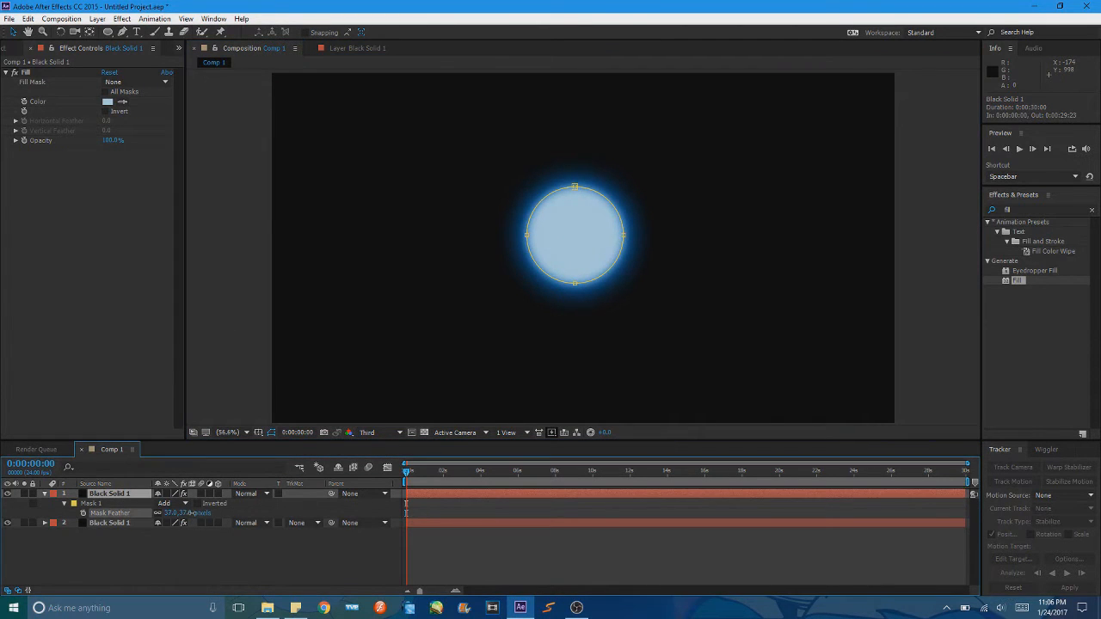
pyautogui.click(189, 544)
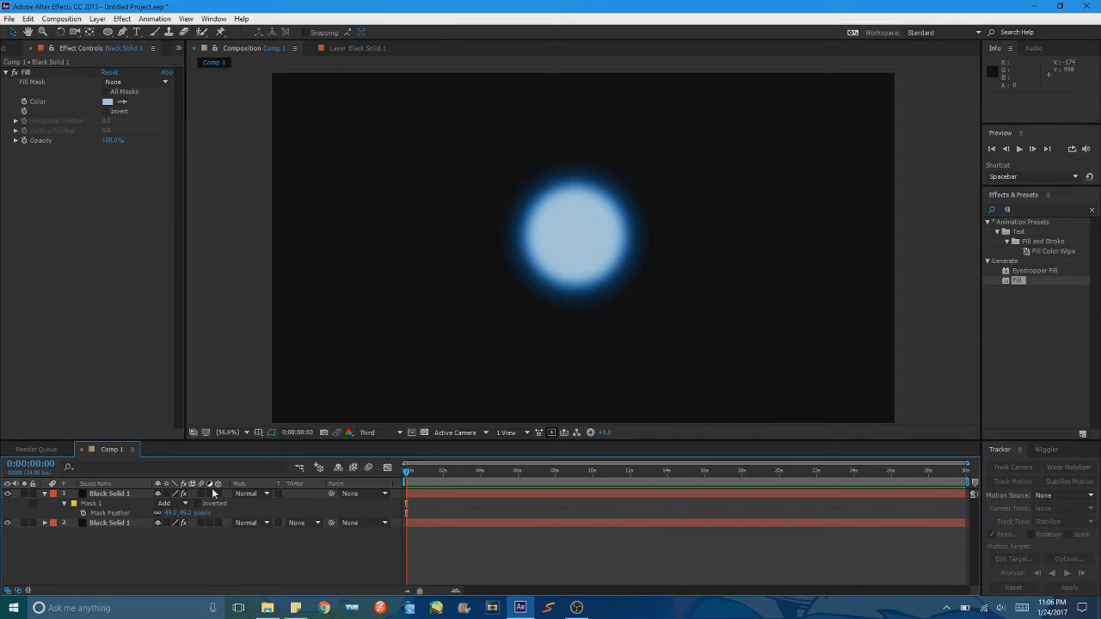
pyautogui.hotkey('ctrl', 'z')
pyautogui.click(212, 550)
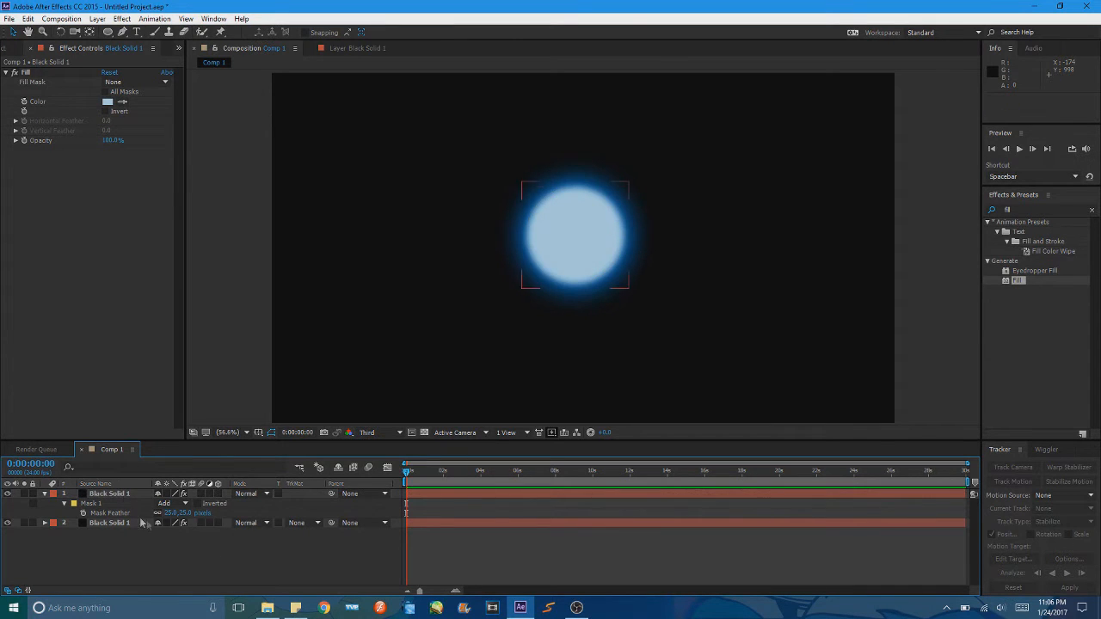
# Change the upper circle layer's fill color to the paler grey-blue C3D5DE.
pyautogui.click(109, 494)
pyautogui.click(109, 105)
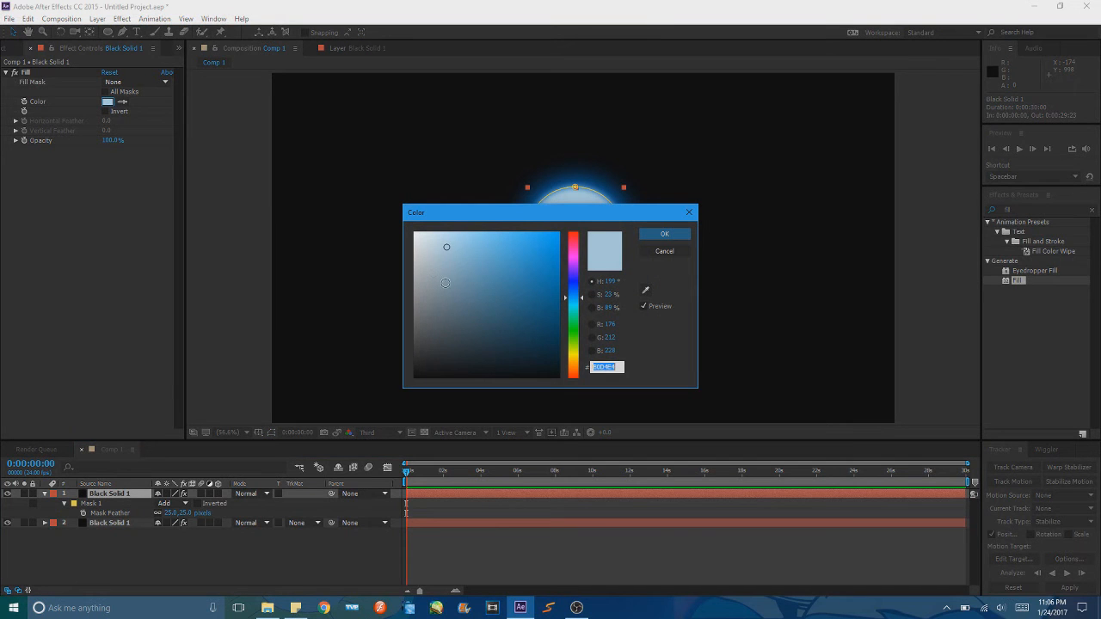
pyautogui.moveTo(442, 245); pyautogui.dragTo(431, 250)
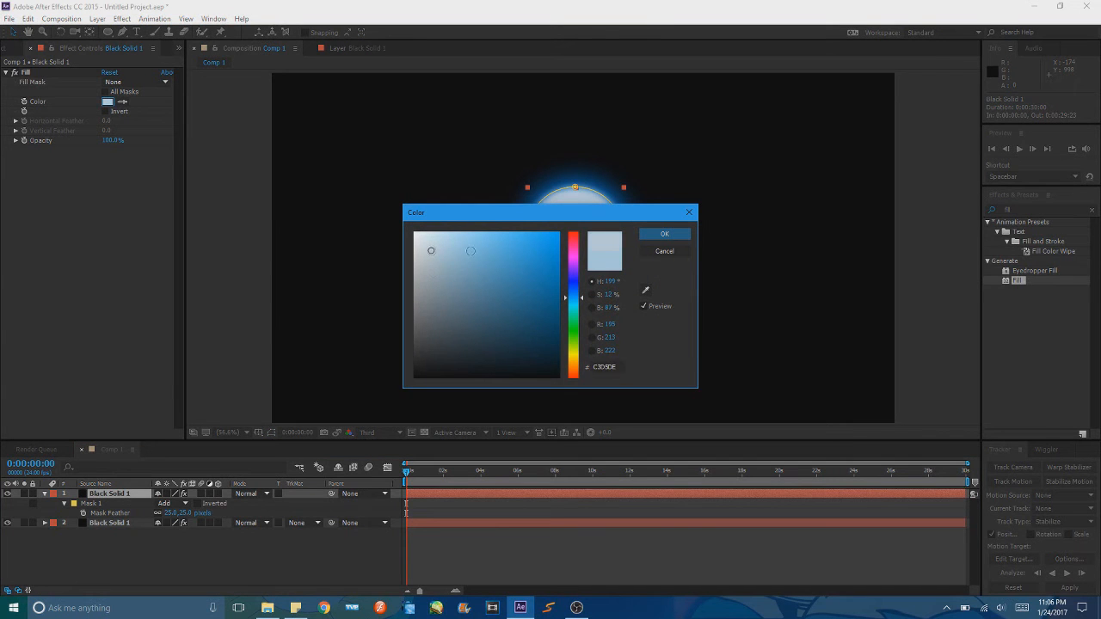
pyautogui.click(652, 232)
pyautogui.click(301, 542)
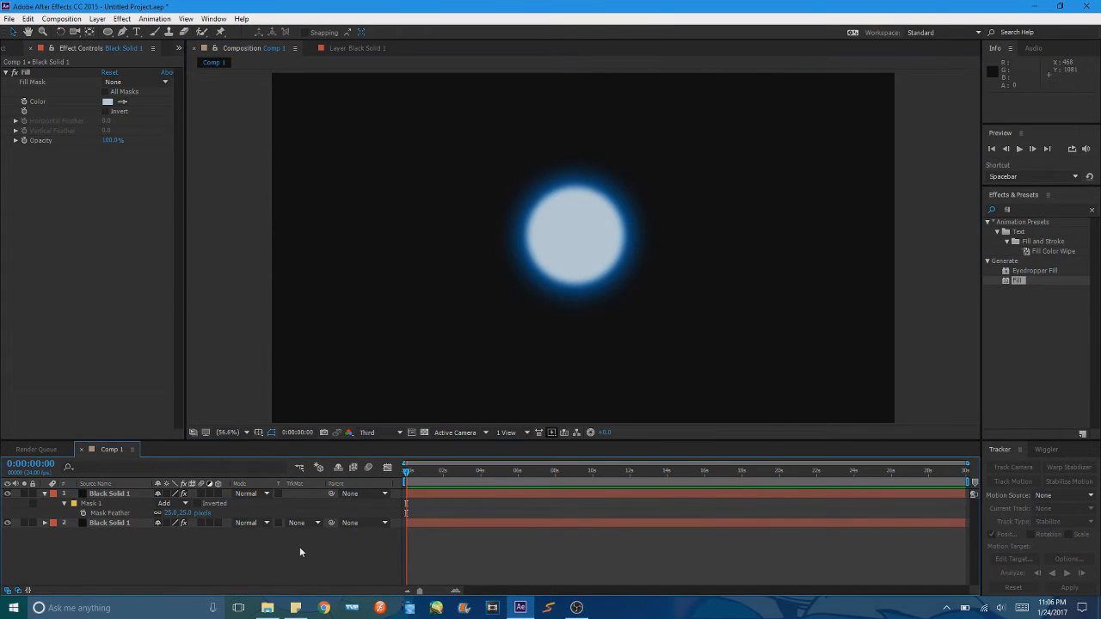
# Scale the lower, bright blue circle layer to 106 percent and collapse both circle layers' properties.
pyautogui.click(110, 522)
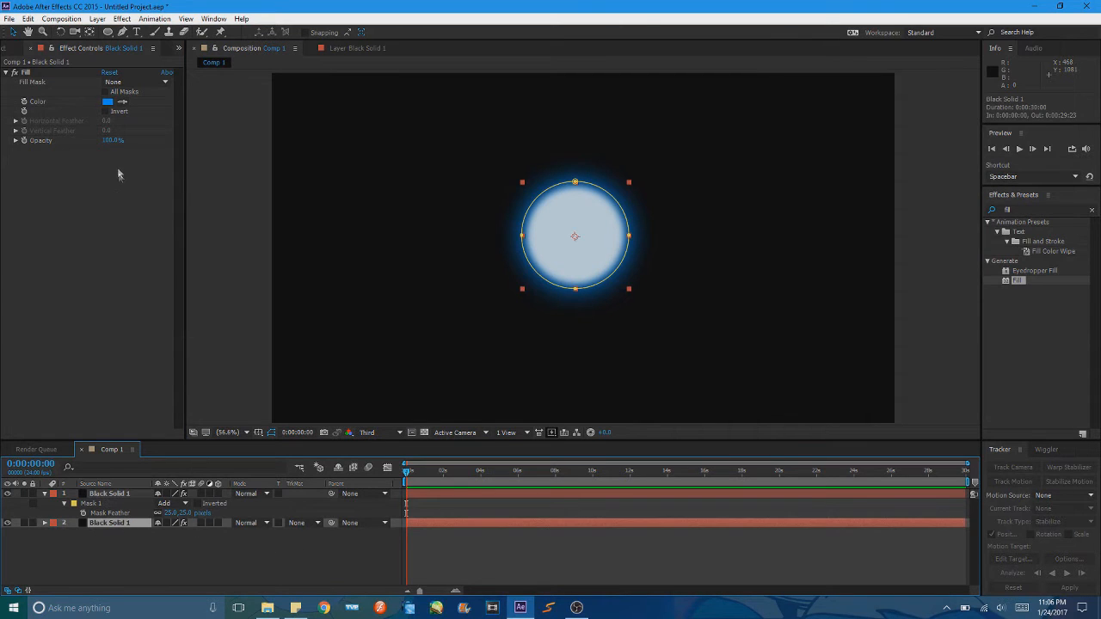
pyautogui.click(109, 107)
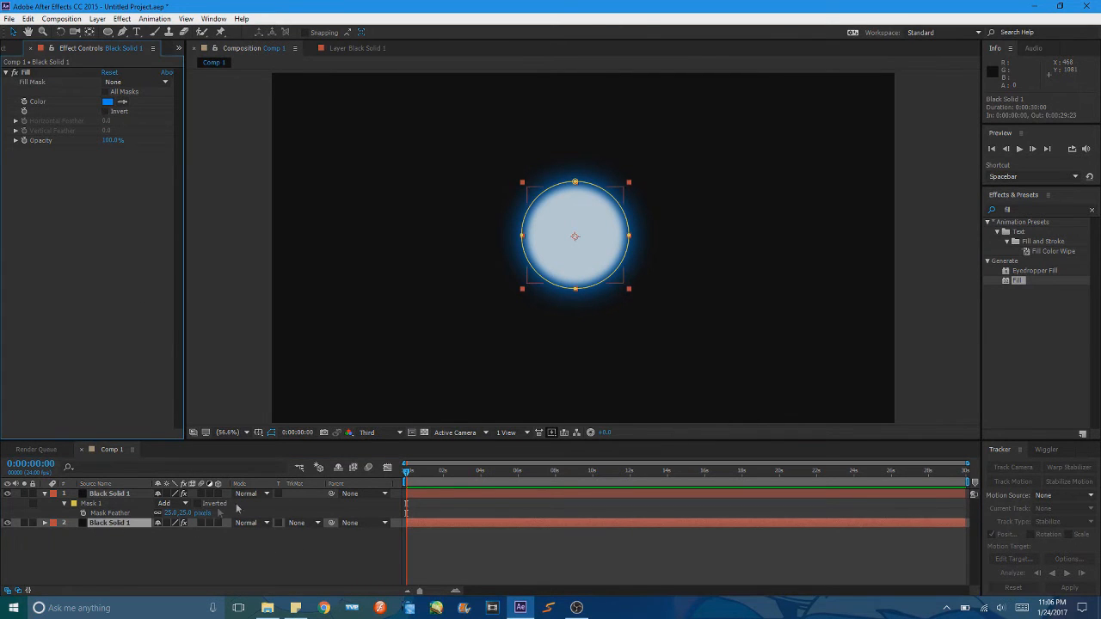
pyautogui.click(118, 523)
pyautogui.press('s')
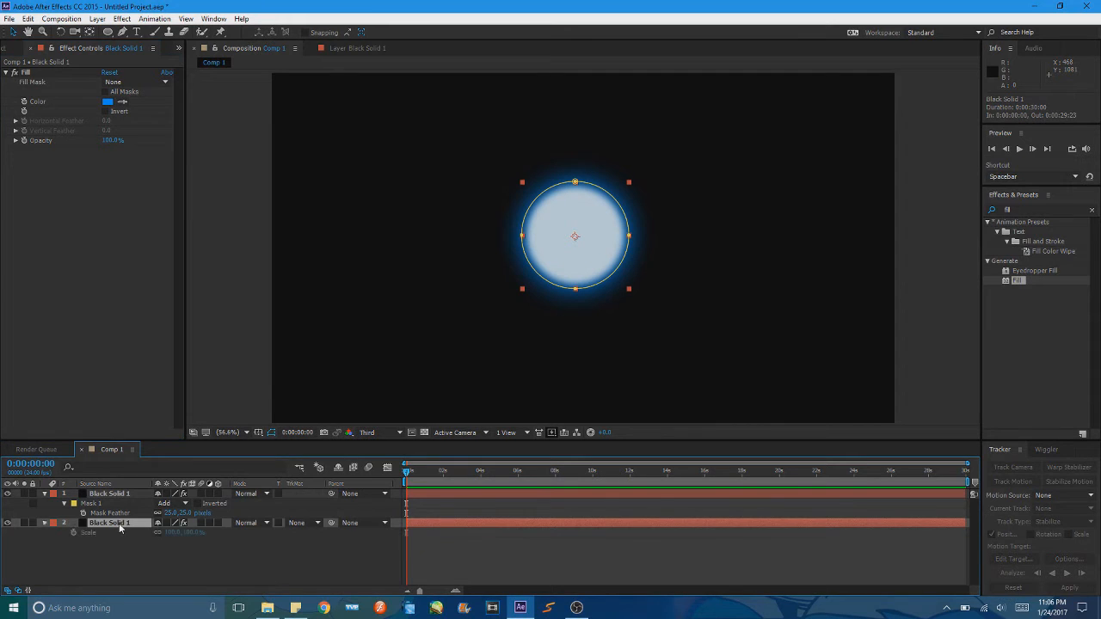
pyautogui.moveTo(188, 532); pyautogui.dragTo(195, 532)
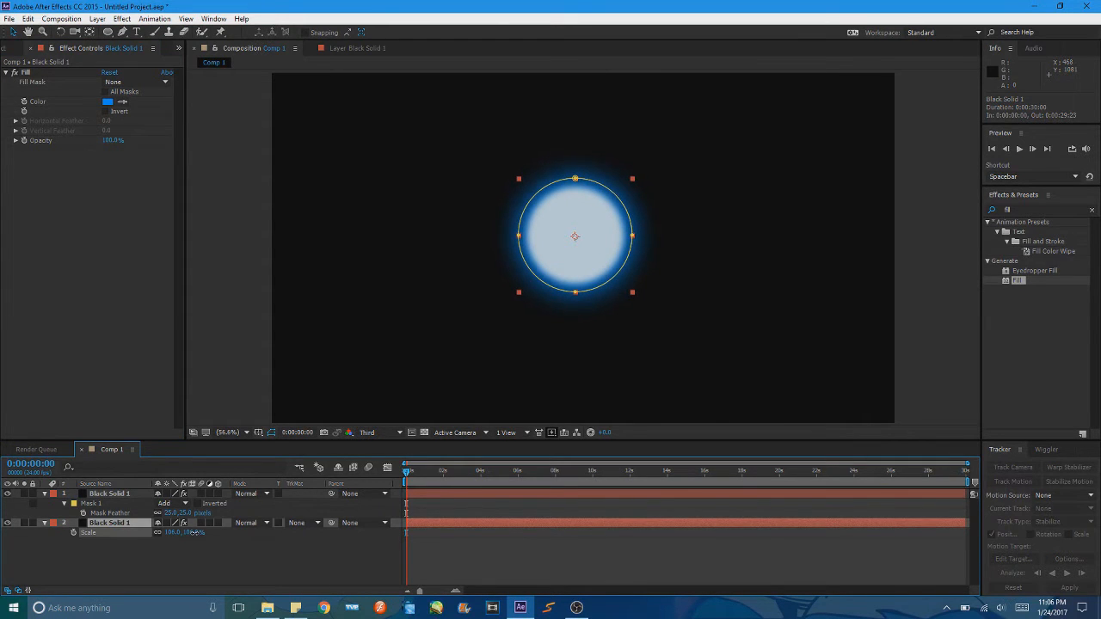
pyautogui.click(243, 574)
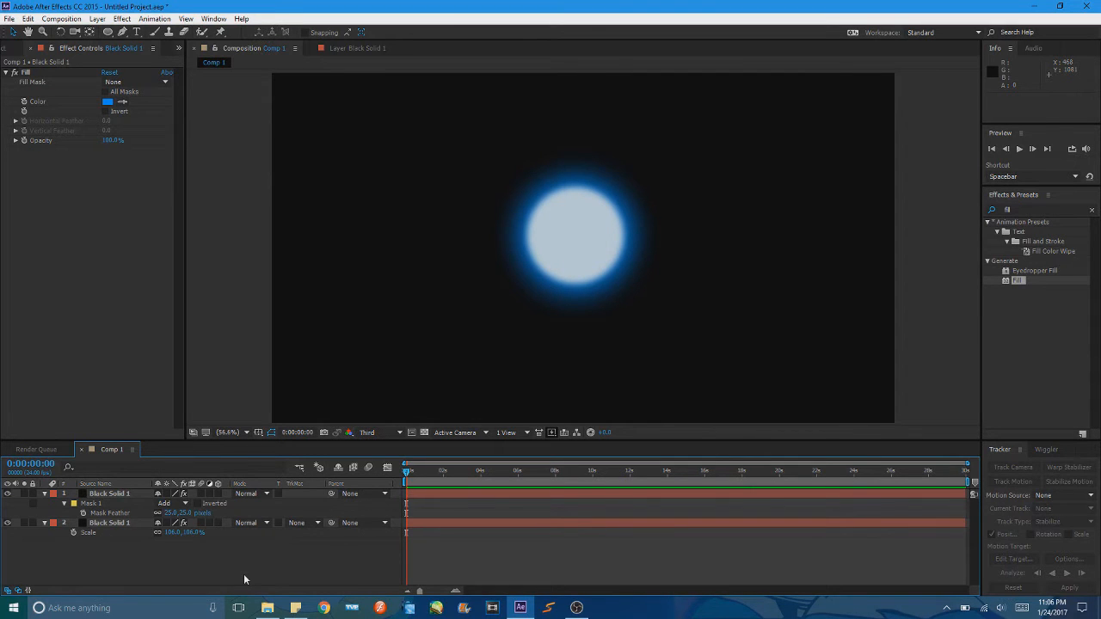
pyautogui.click(45, 494)
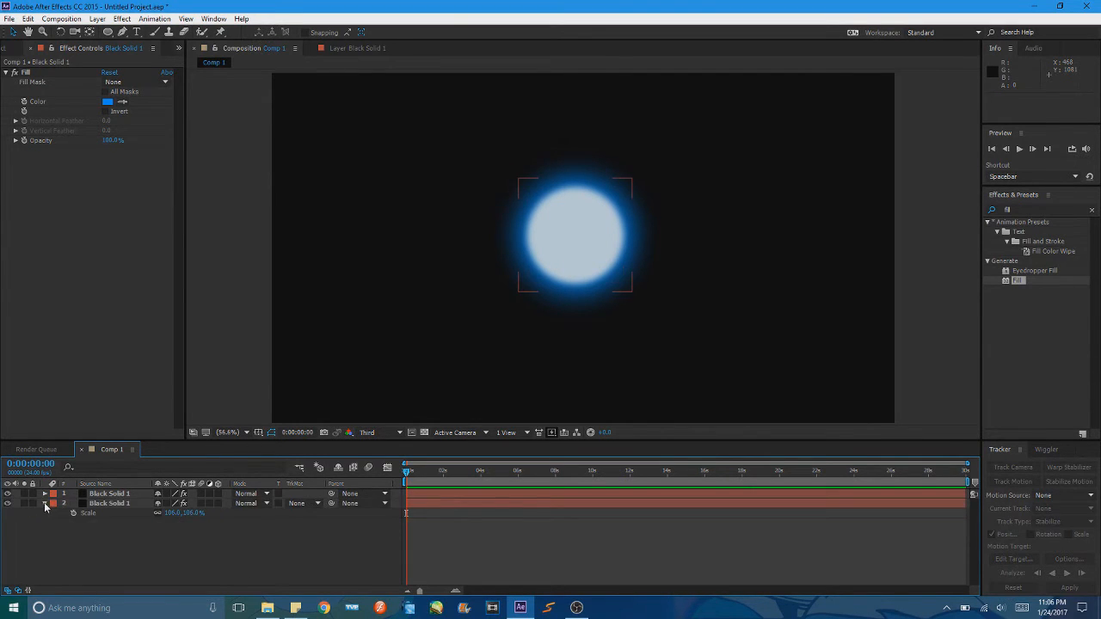
pyautogui.click(45, 503)
pyautogui.moveTo(441, 474); pyautogui.dragTo(397, 473)
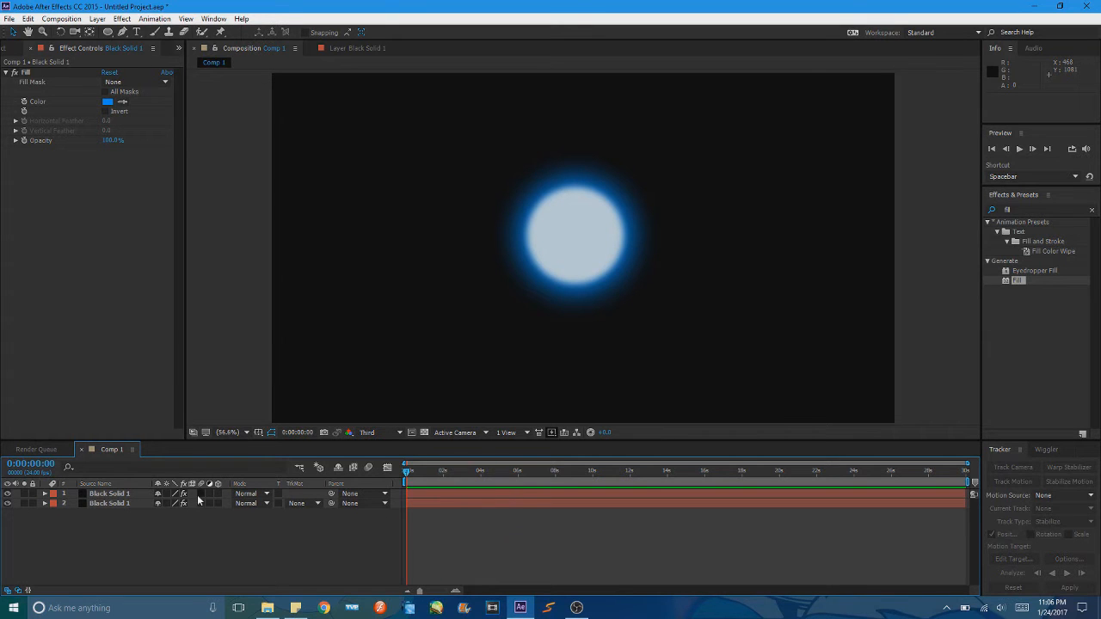
# Add a new black 1920 x 1080 px solid above the two circle layers.
pyautogui.click(117, 494)
pyautogui.hotkey('ctrl', 'y')
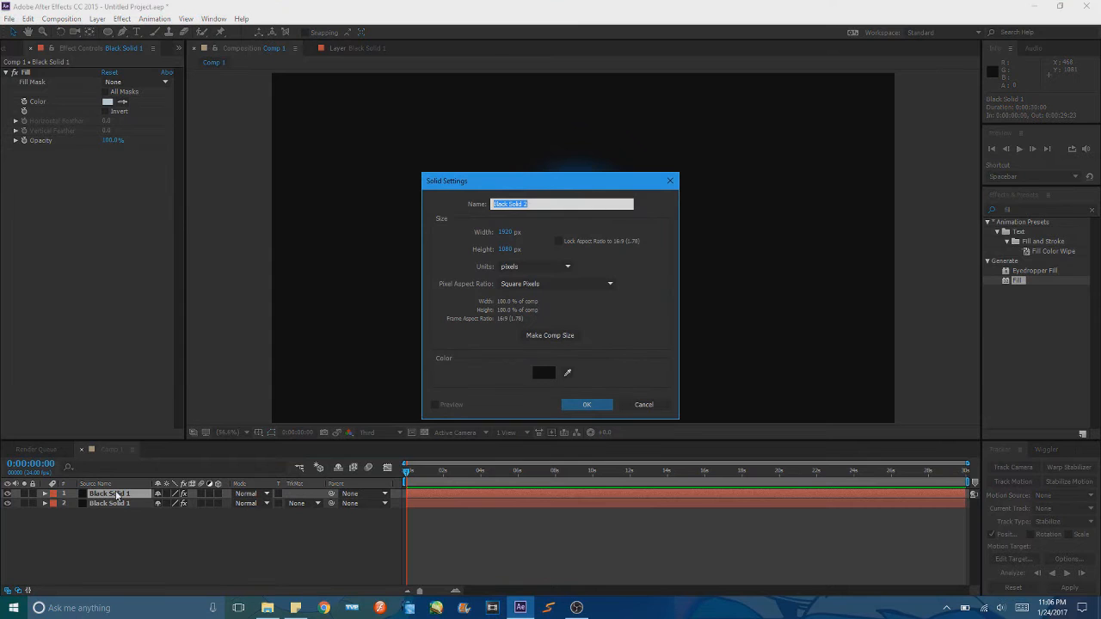
pyautogui.press('Return')
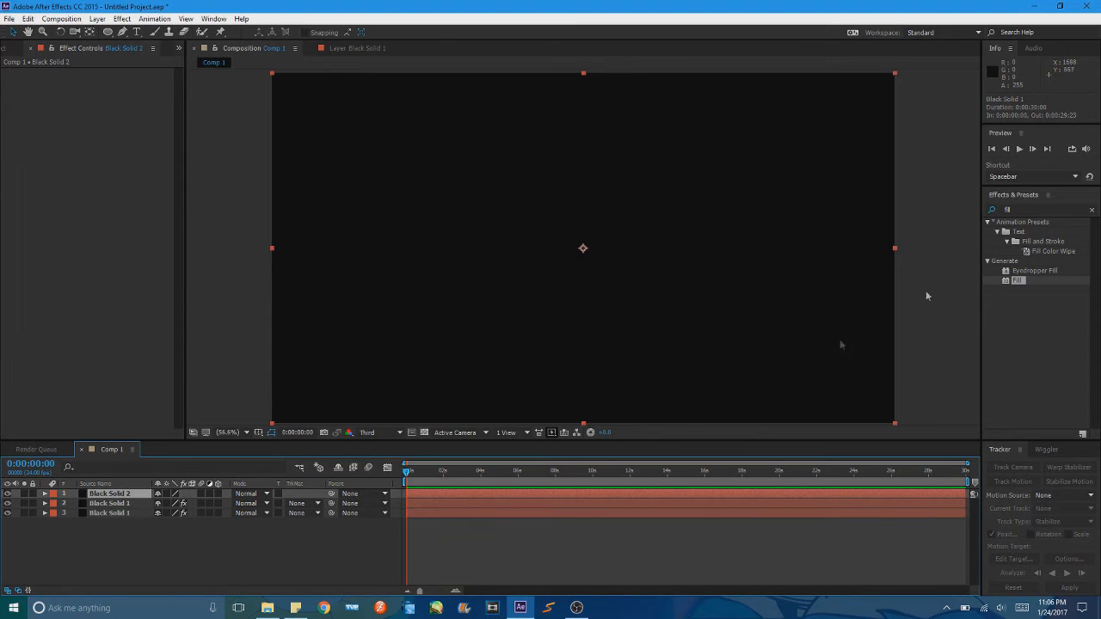
# Find the CC Particle Systems II effect and apply it to the new top solid.
pyautogui.click(1050, 209)
pyautogui.write('cc')
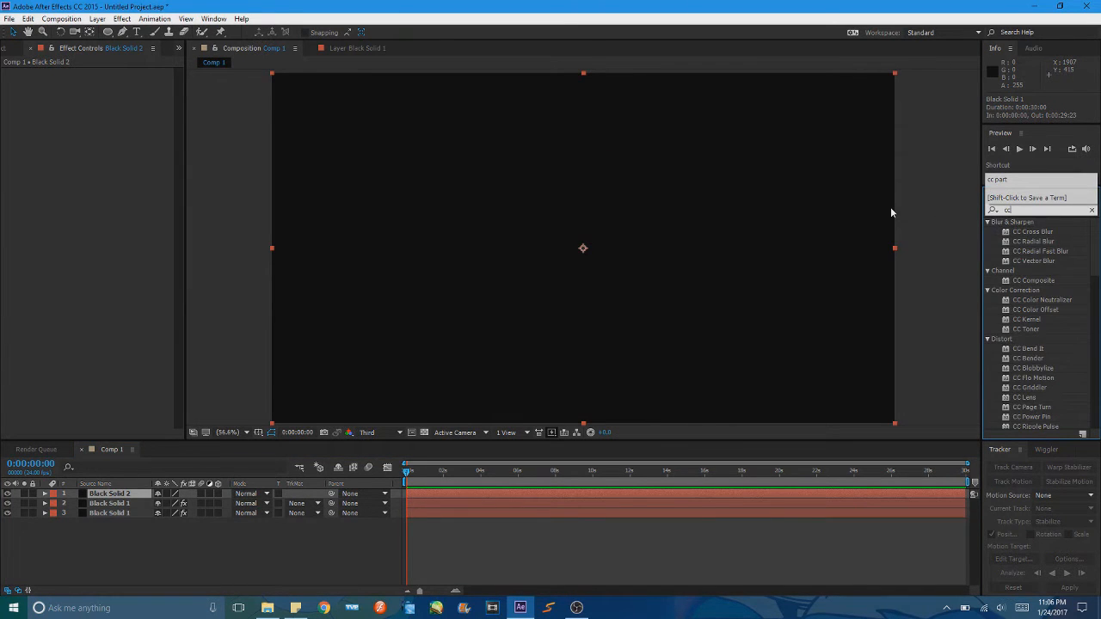
pyautogui.write(' part')
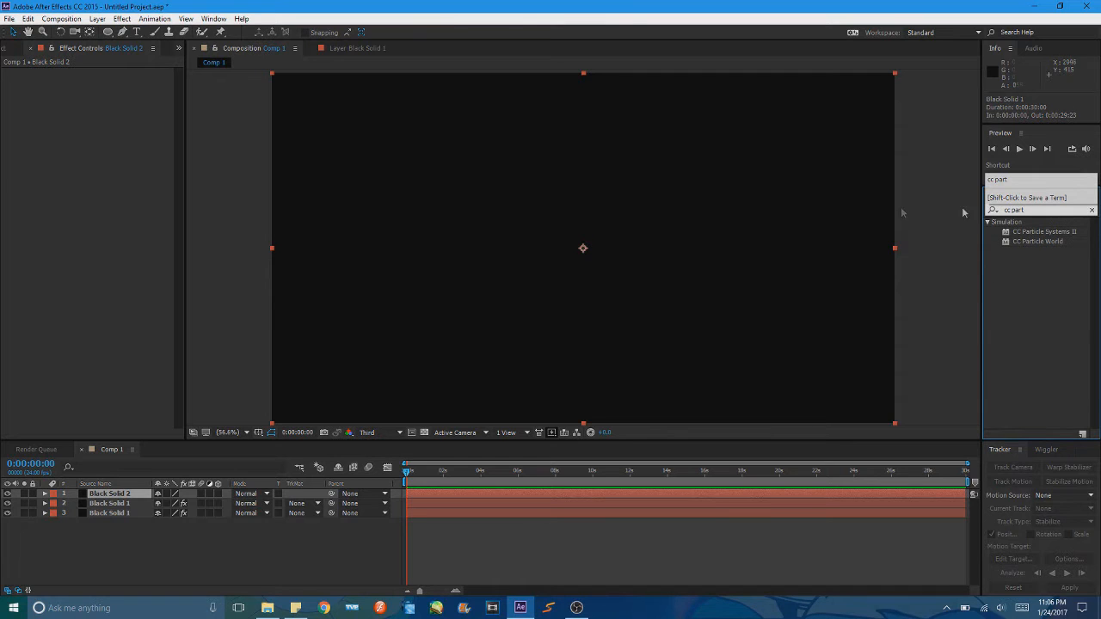
pyautogui.moveTo(1057, 231); pyautogui.dragTo(757, 495)
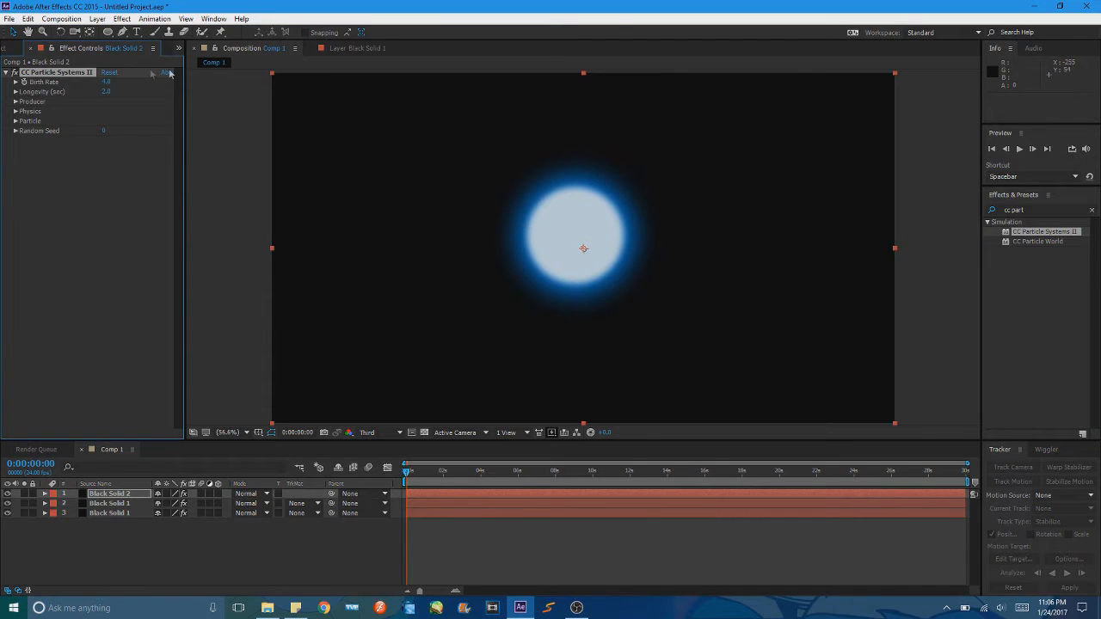
# Hide both circle layers and move the playhead to 0:00:03:04 to show the particles.
pyautogui.moveTo(7, 503); pyautogui.dragTo(6, 513)
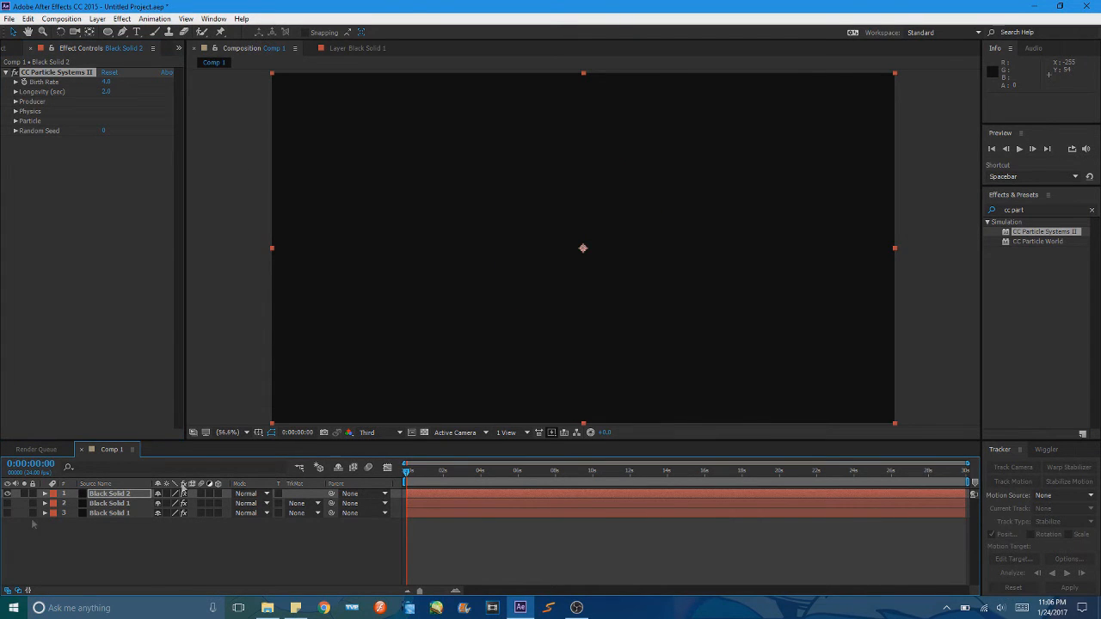
pyautogui.moveTo(405, 473); pyautogui.dragTo(465, 472)
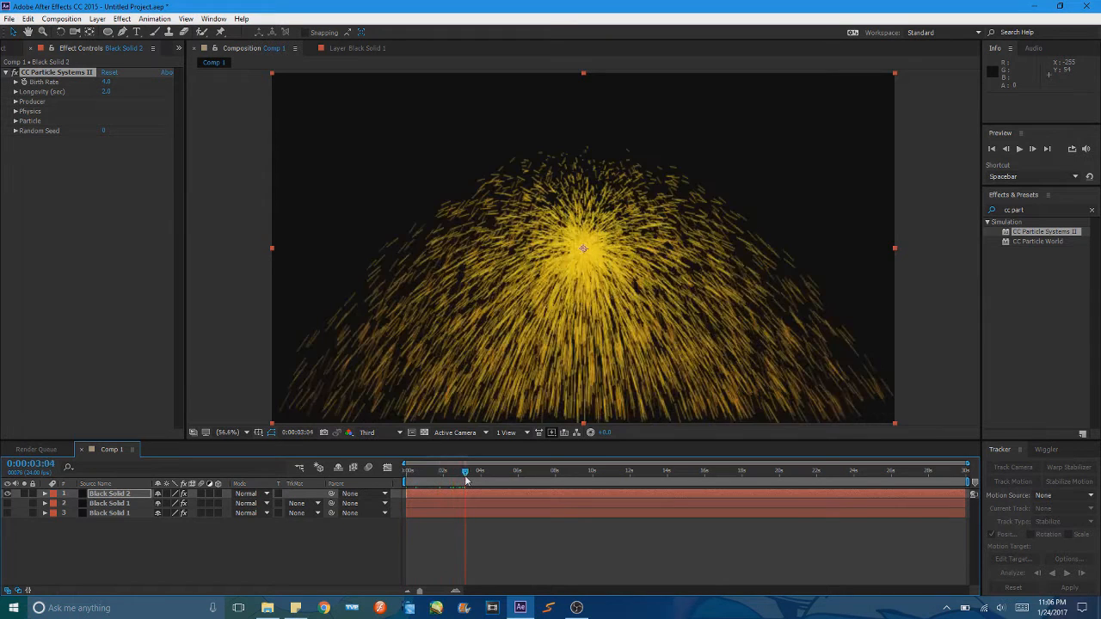
pyautogui.click(15, 112)
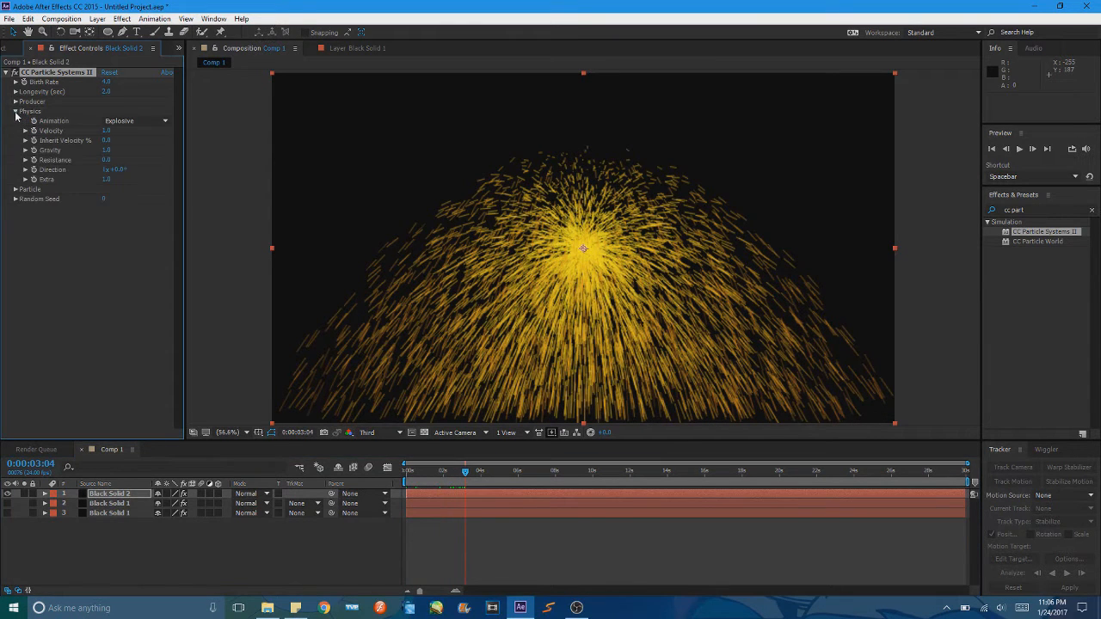
pyautogui.click(16, 112)
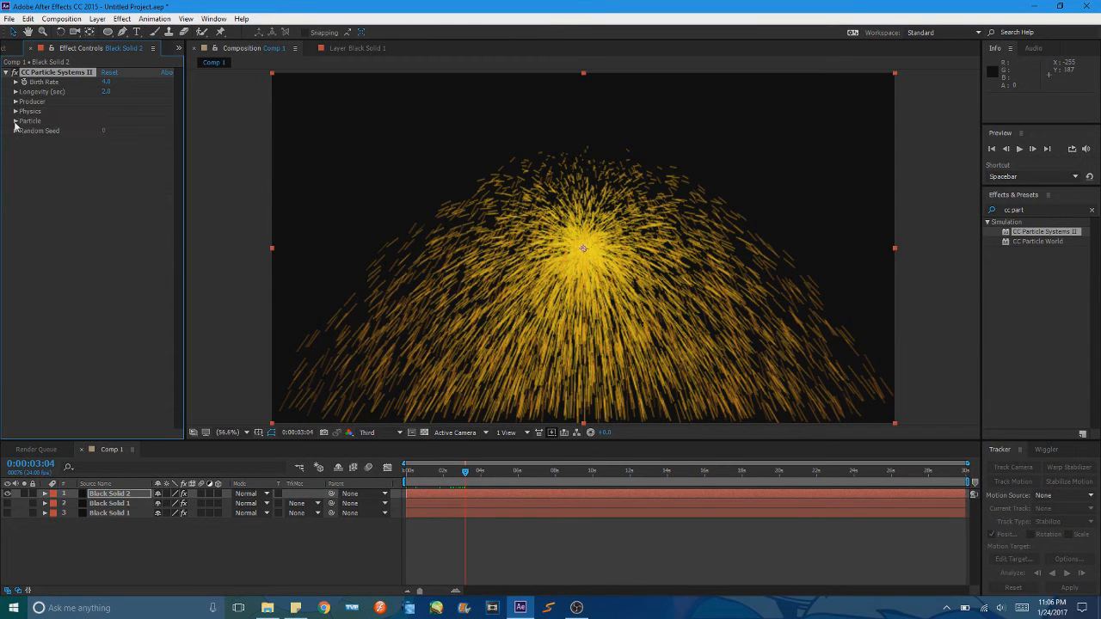
# Show only the pale circle layer and sample its color as the particles' Birth Color.
pyautogui.click(15, 122)
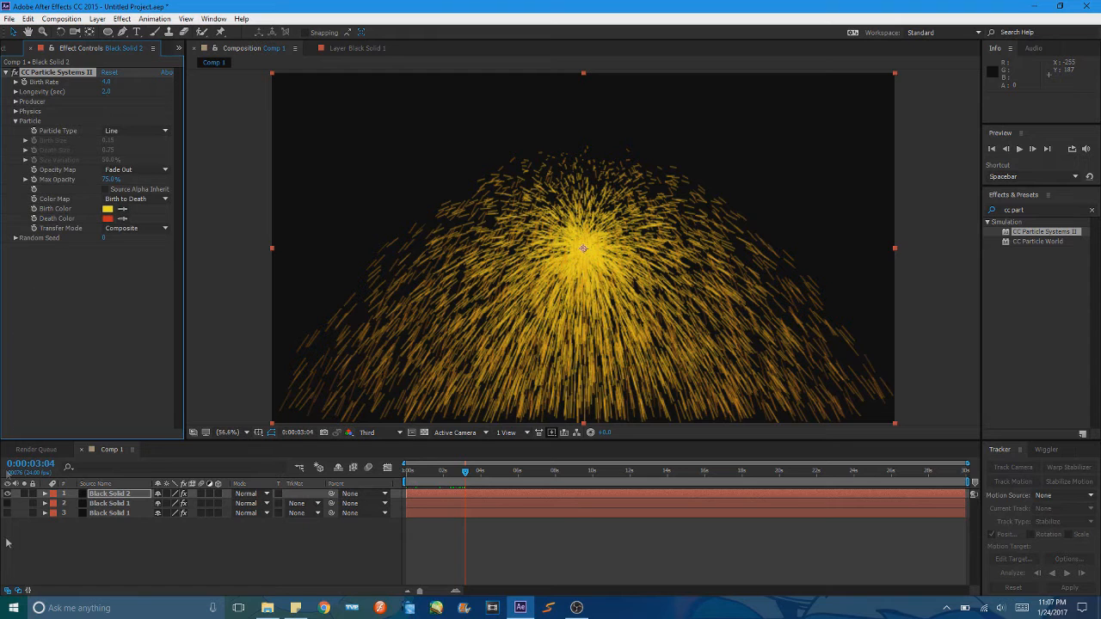
pyautogui.click(7, 504)
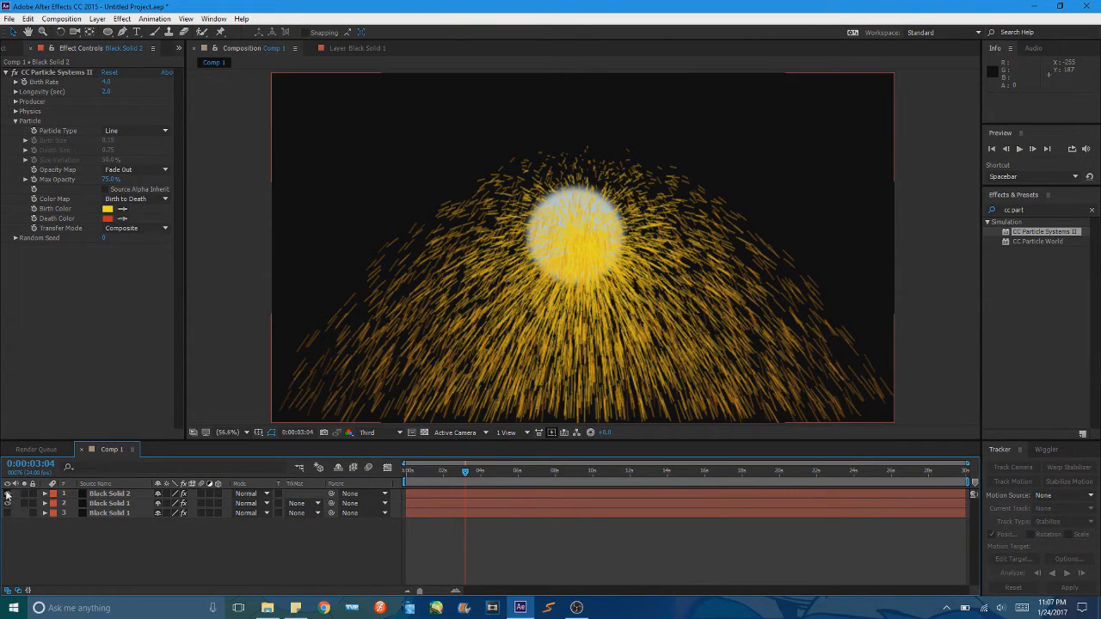
pyautogui.click(6, 493)
pyautogui.click(123, 209)
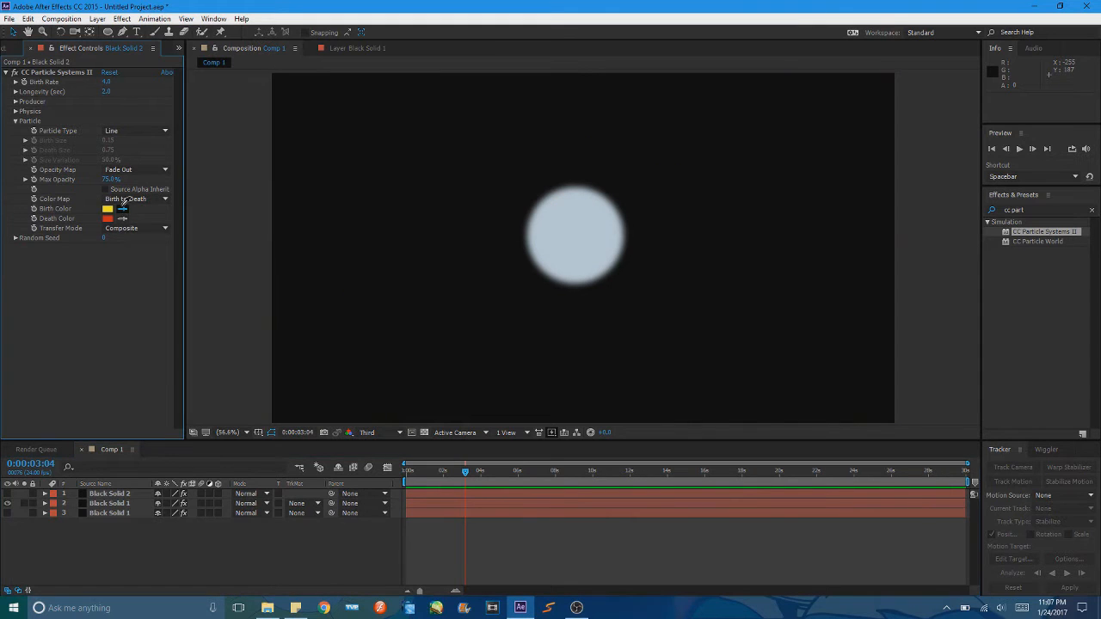
pyautogui.click(574, 234)
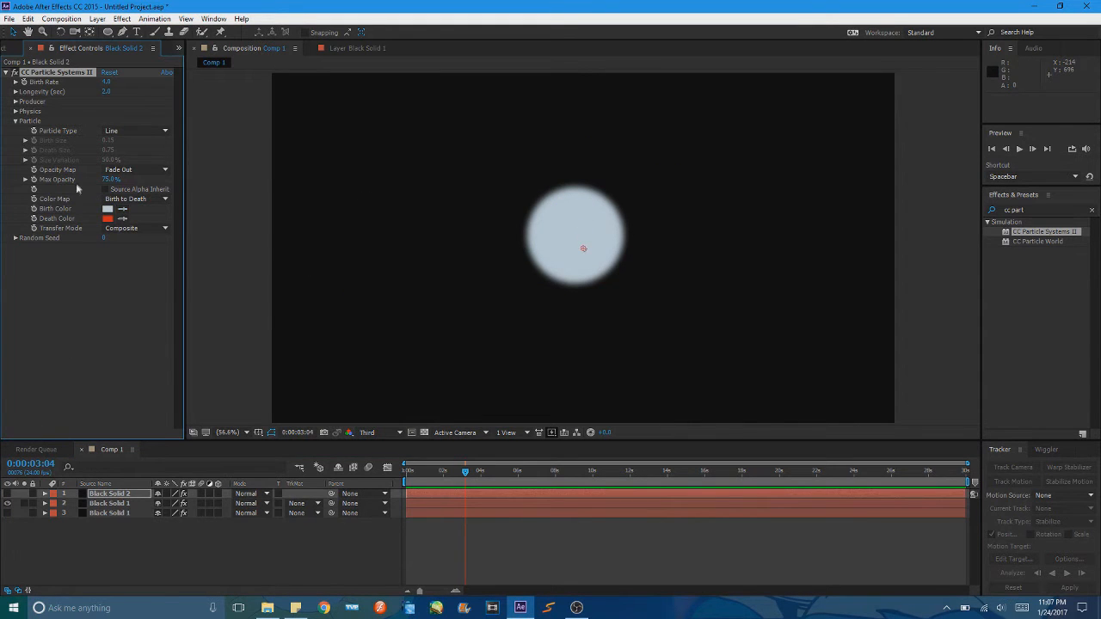
# Show only the blue circle layer and sample its color as the particles' Death Color.
pyautogui.click(6, 503)
pyautogui.click(7, 513)
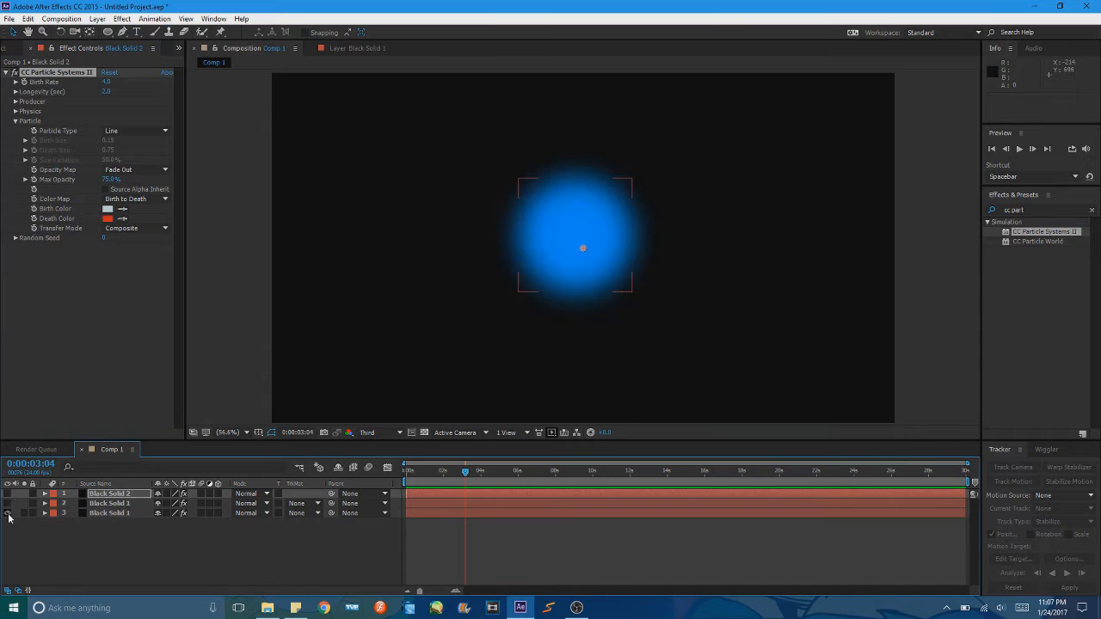
pyautogui.click(123, 218)
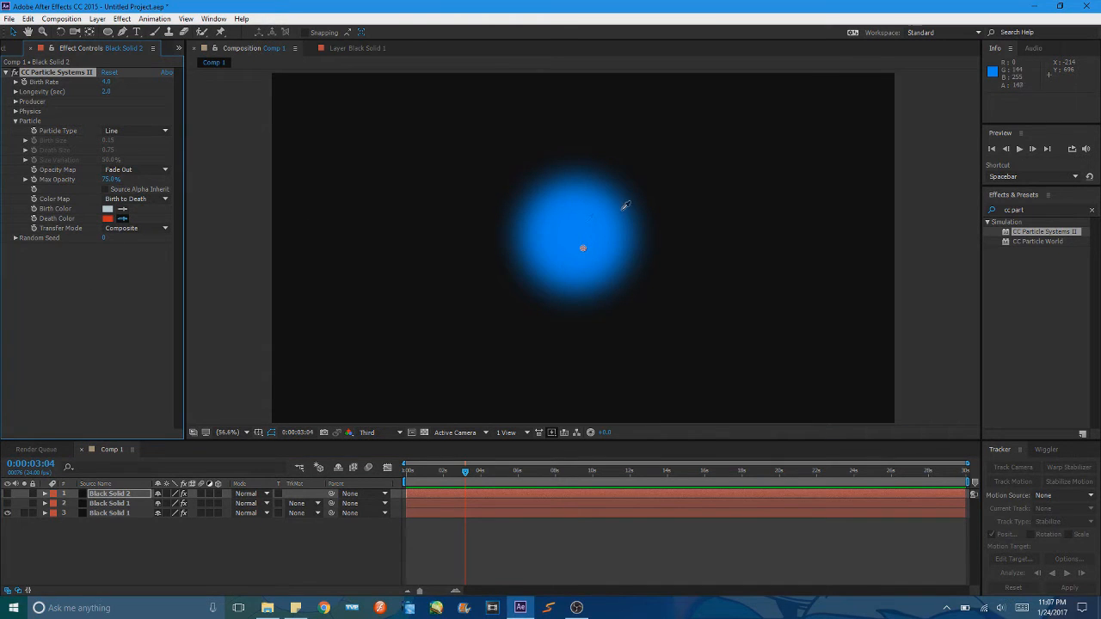
pyautogui.click(582, 220)
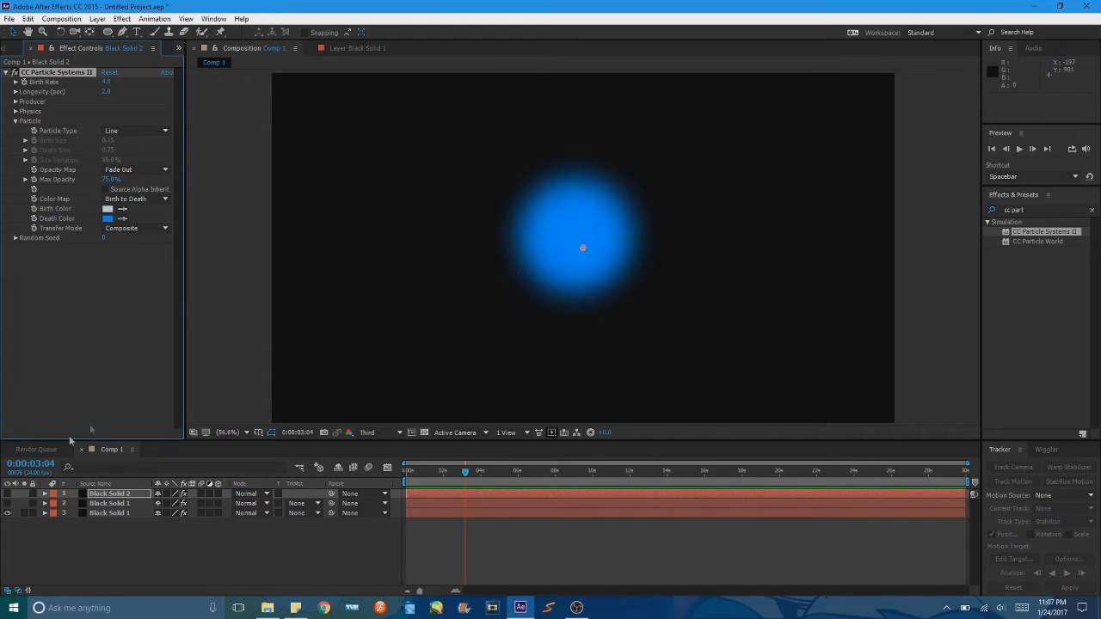
# Hide the blue circle, show the particle layer, and change its Particle Type to Faded Sphere.
pyautogui.click(7, 513)
pyautogui.click(6, 494)
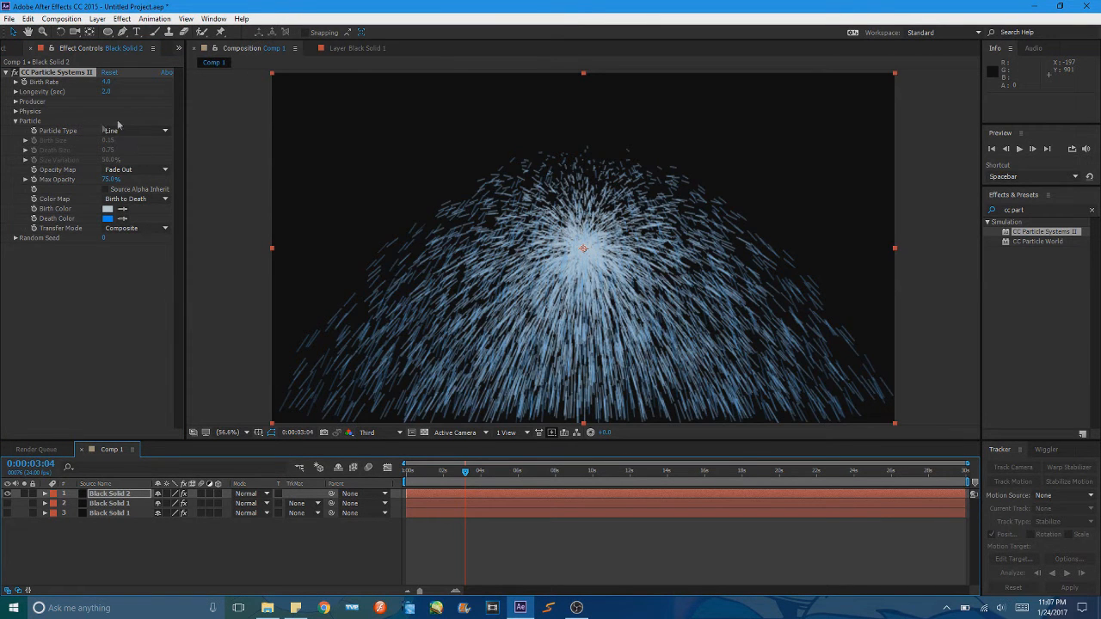
pyautogui.click(133, 131)
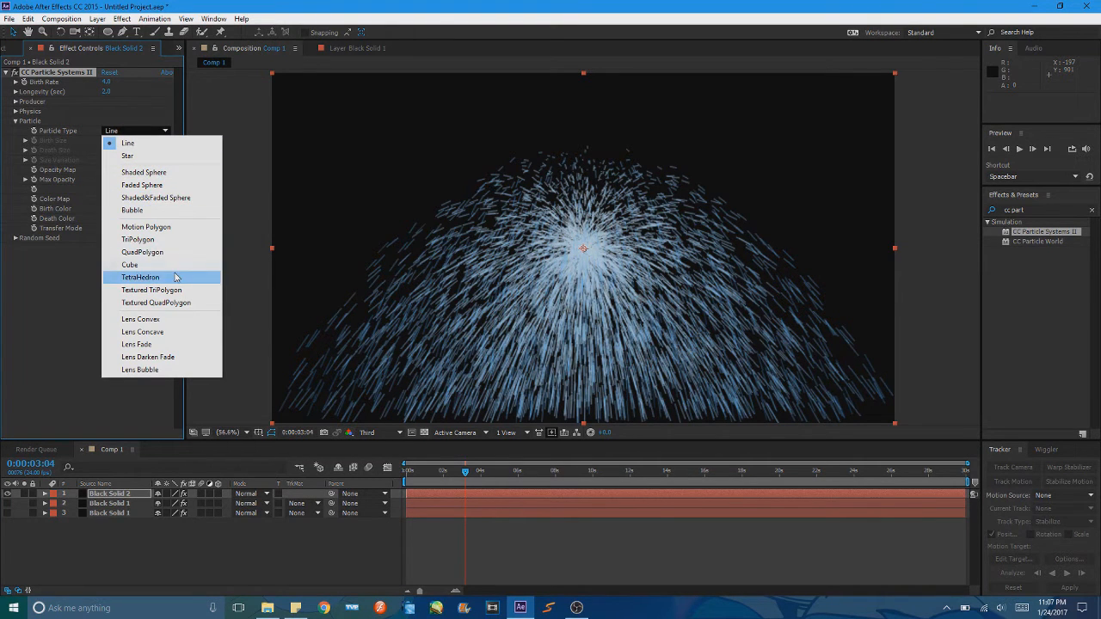
pyautogui.click(175, 185)
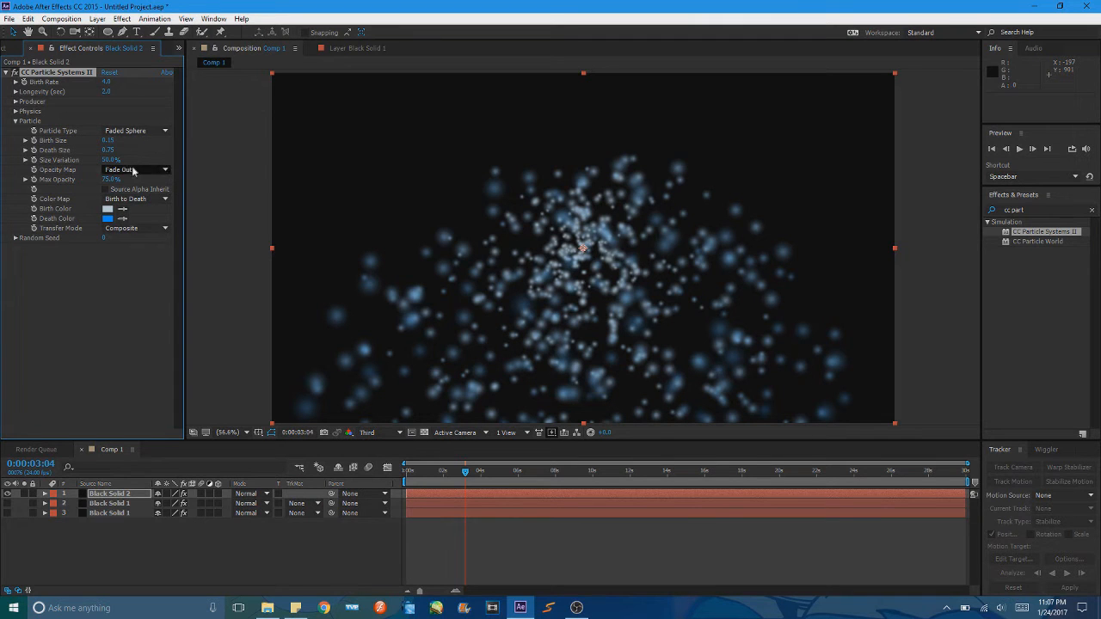
# In the particle physics settings, set Gravity to 0 and Velocity to 0.3.
pyautogui.click(16, 112)
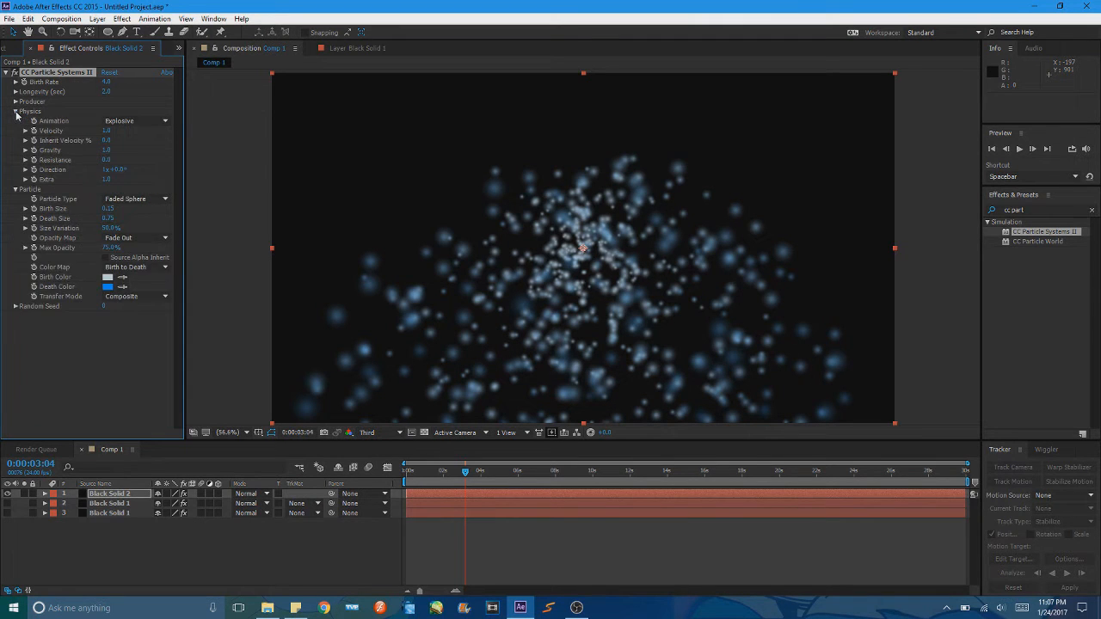
pyautogui.click(107, 151)
pyautogui.write('0')
pyautogui.press('Return')
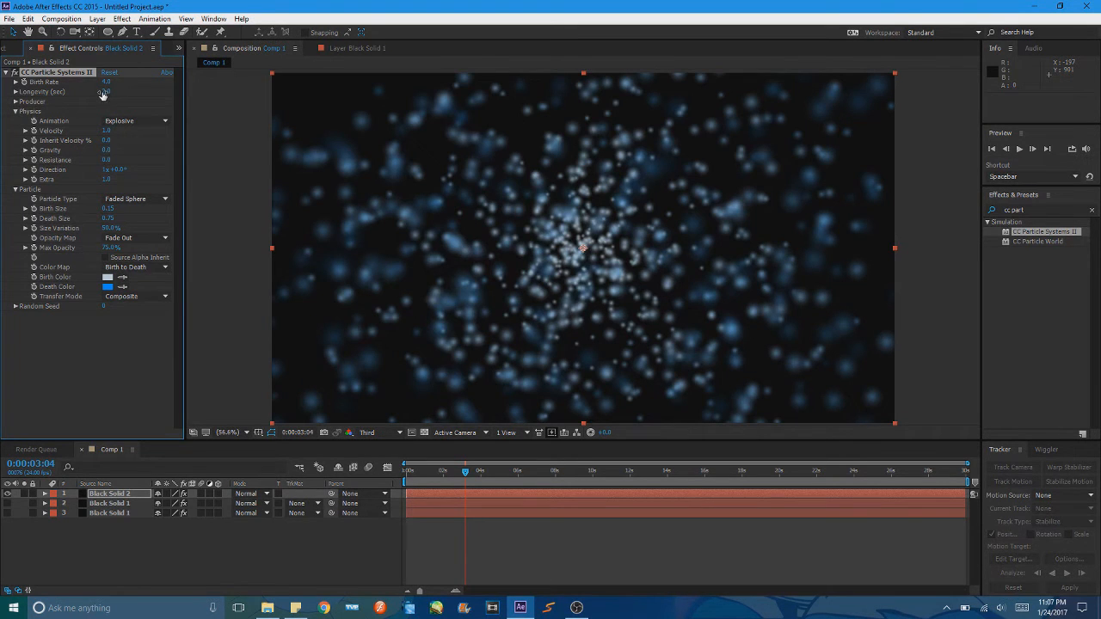
pyautogui.click(106, 131)
pyautogui.write('0.3')
pyautogui.press('Return')
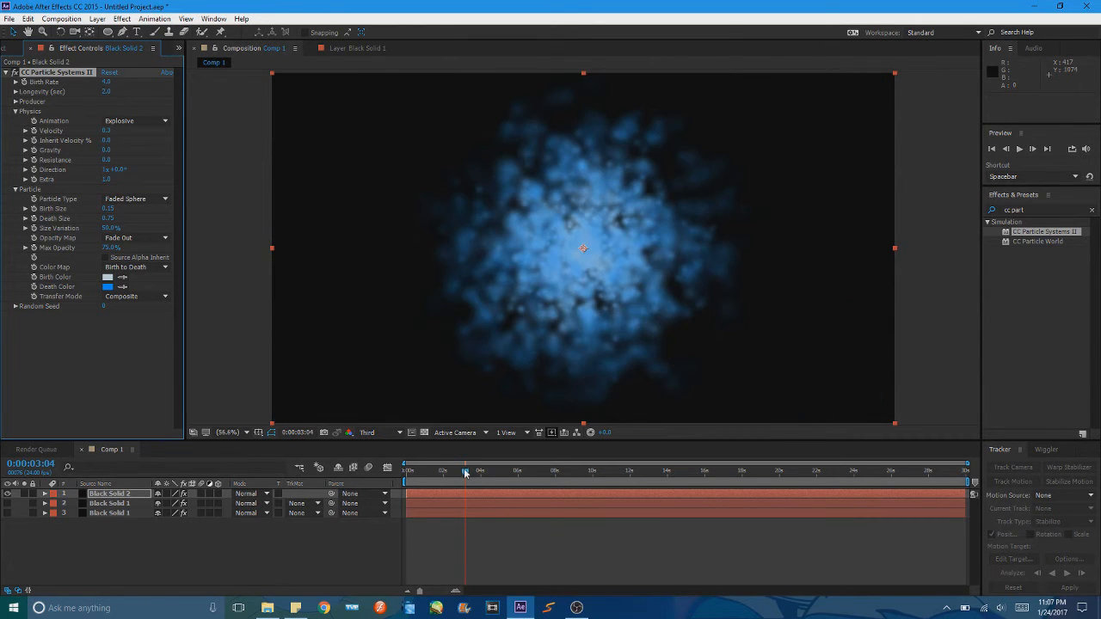
# Play back the particle animation from 0:00:01:04 and look through the available physics Animation types.
pyautogui.moveTo(465, 473); pyautogui.dragTo(429, 472)
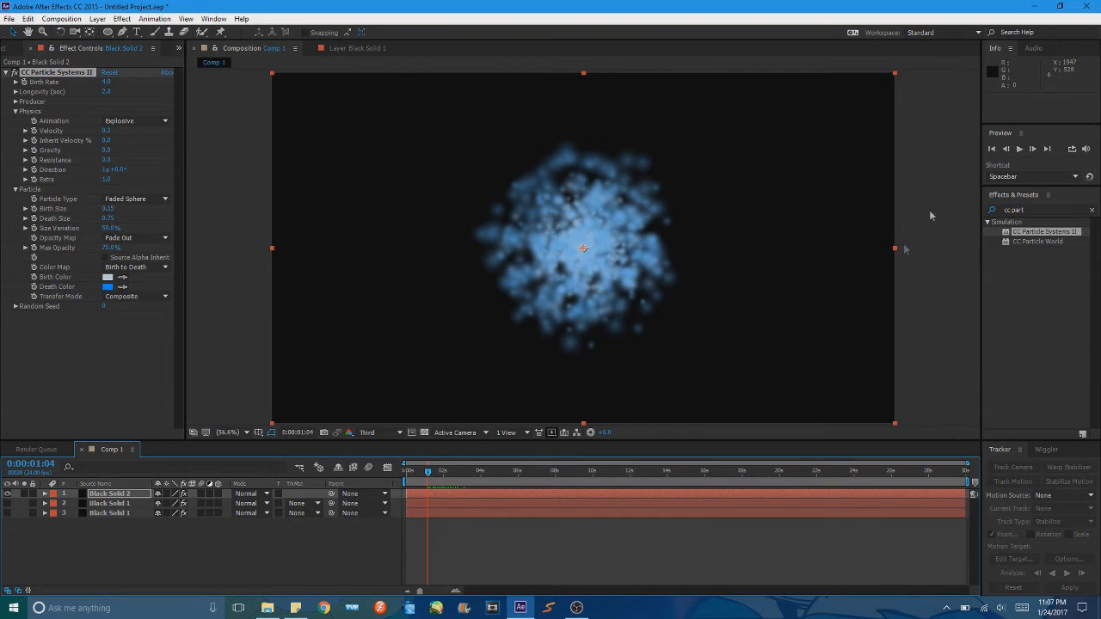
pyautogui.click(1018, 149)
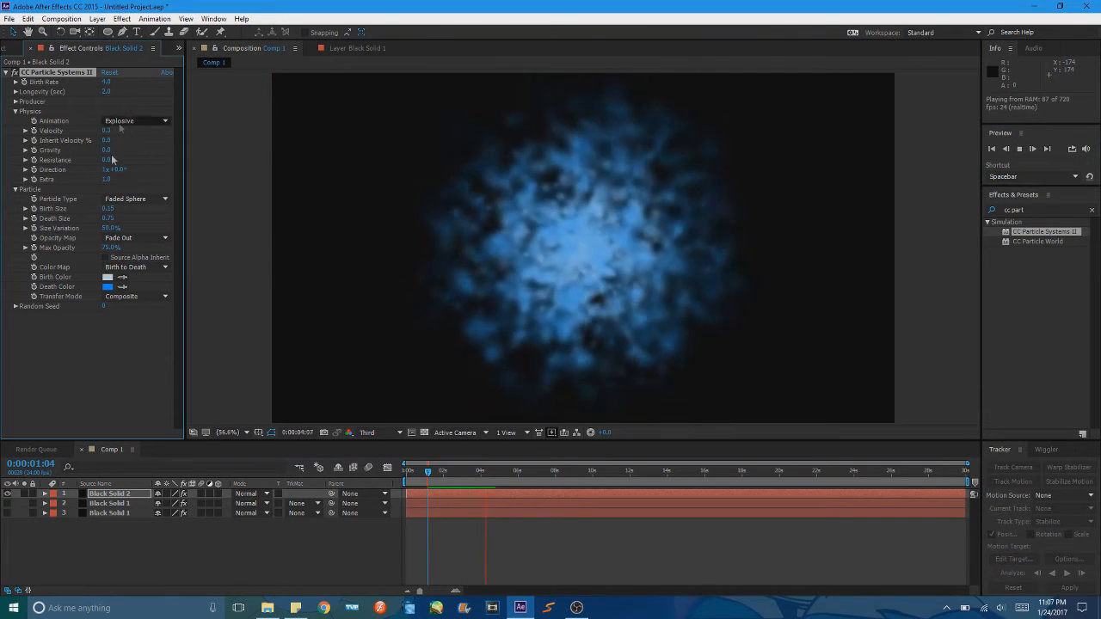
pyautogui.click(84, 376)
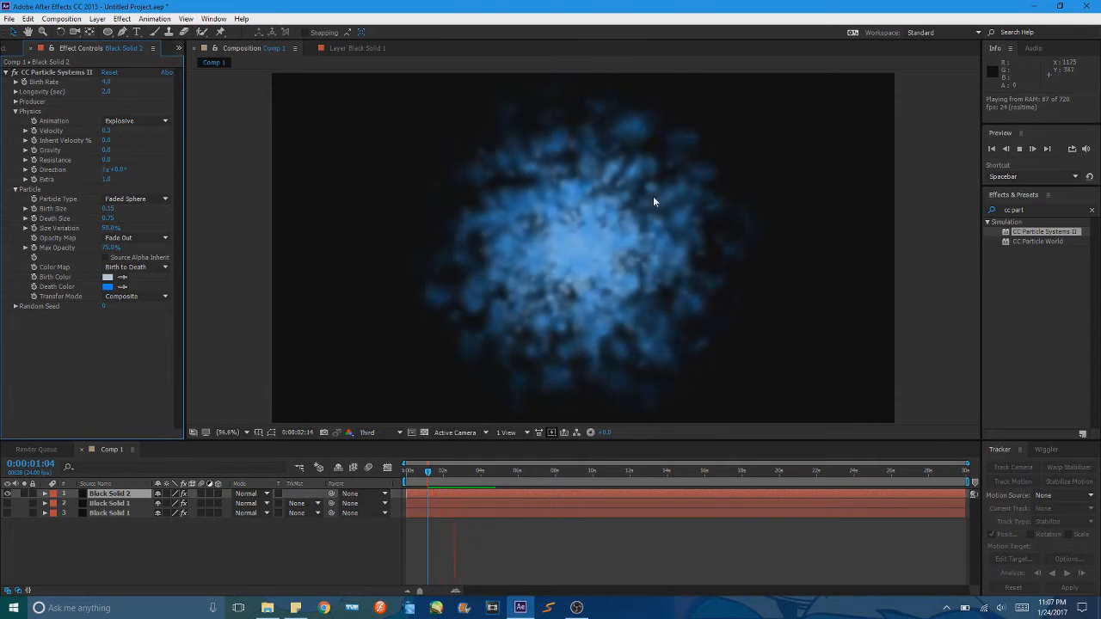
pyautogui.click(1019, 149)
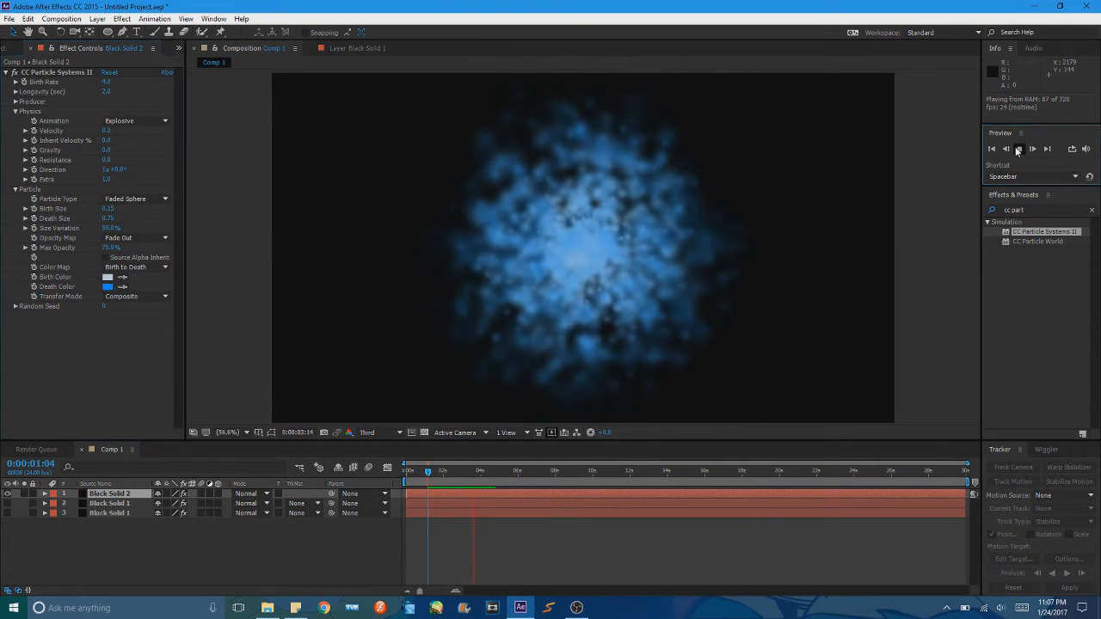
pyautogui.click(130, 121)
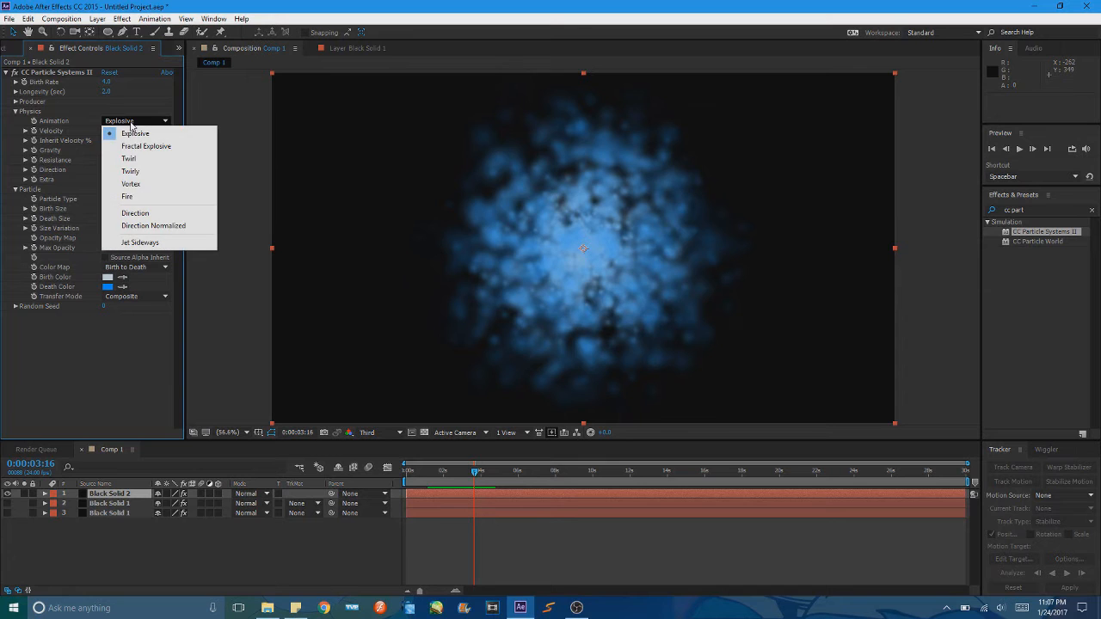
pyautogui.click(96, 320)
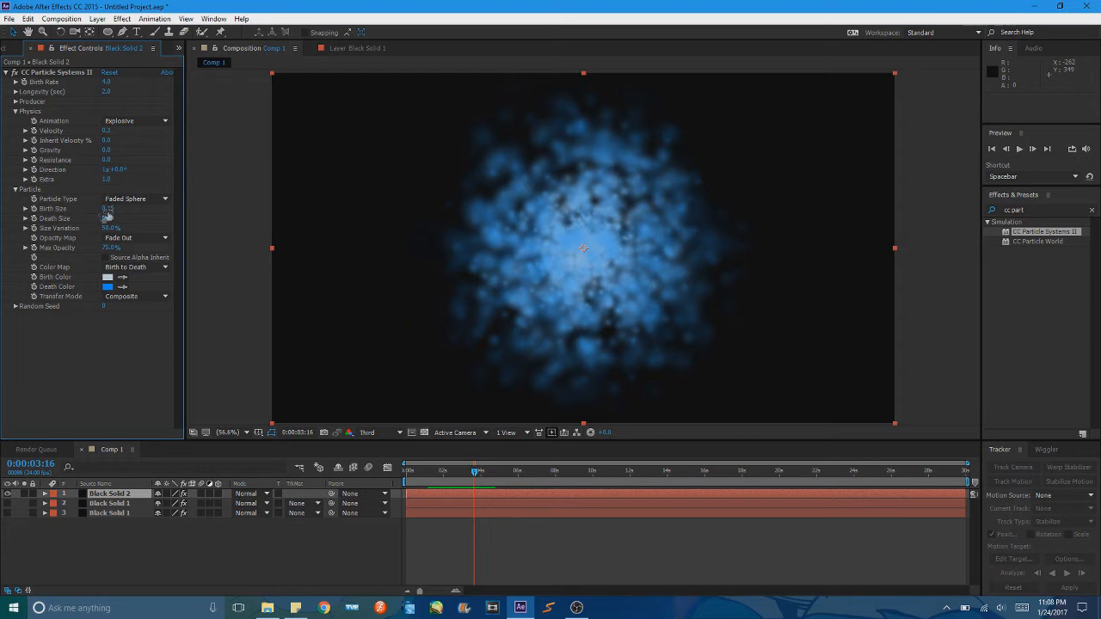
# Reduce the particles' Birth Size, set Death Size to 0.39 and Velocity to 0.3, and check the particles at 0:00:07:14.
pyautogui.moveTo(108, 209); pyautogui.dragTo(85, 221)
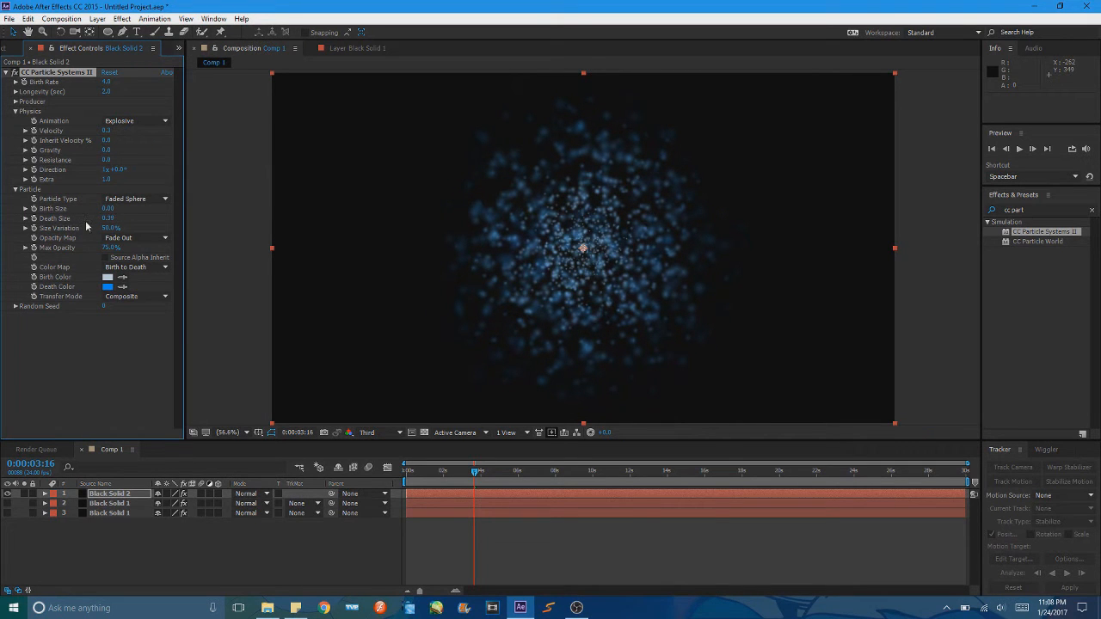
pyautogui.click(109, 131)
pyautogui.write('0.3')
pyautogui.press('Return')
pyautogui.moveTo(516, 476); pyautogui.dragTo(548, 480)
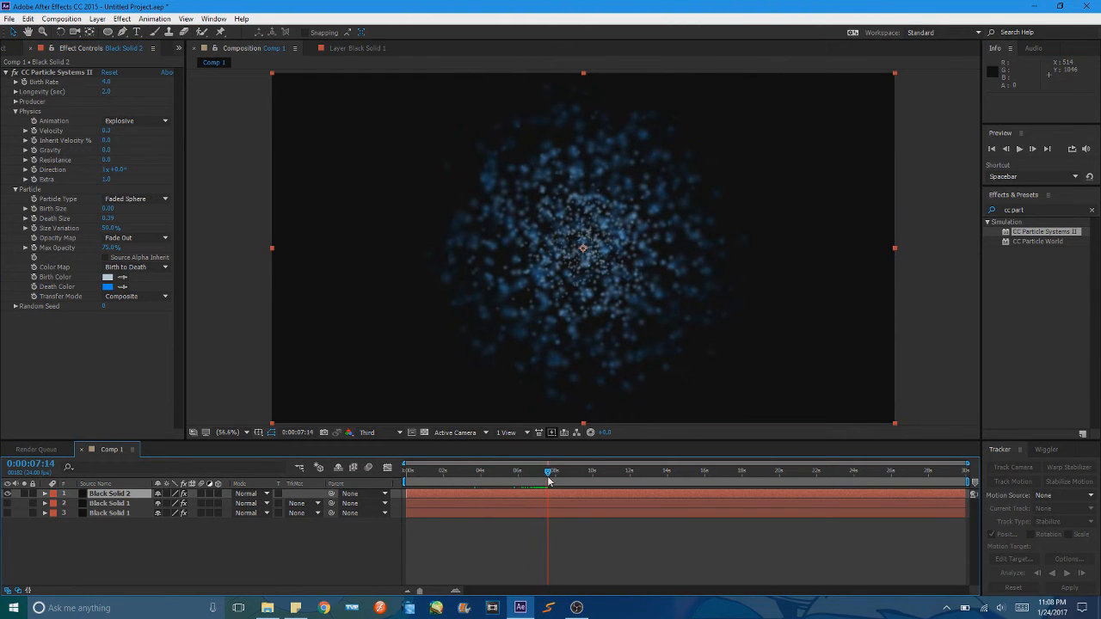
# Show the blue circle layer behind the particles and set the particles' Longevity to 1.8 seconds.
pyautogui.click(107, 91)
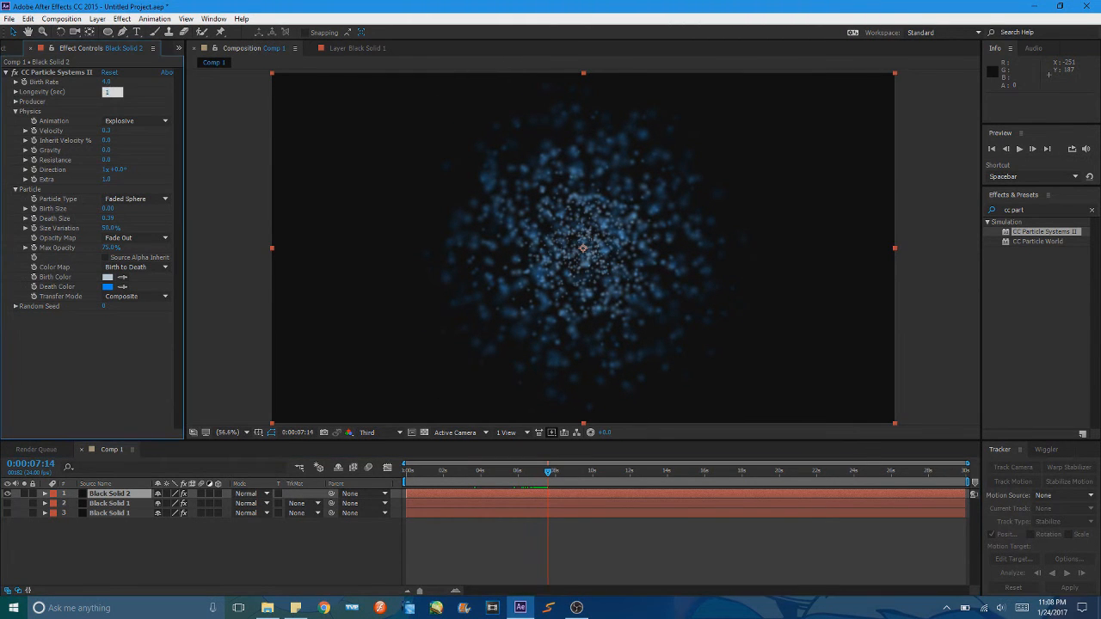
pyautogui.write('1')
pyautogui.press('Return')
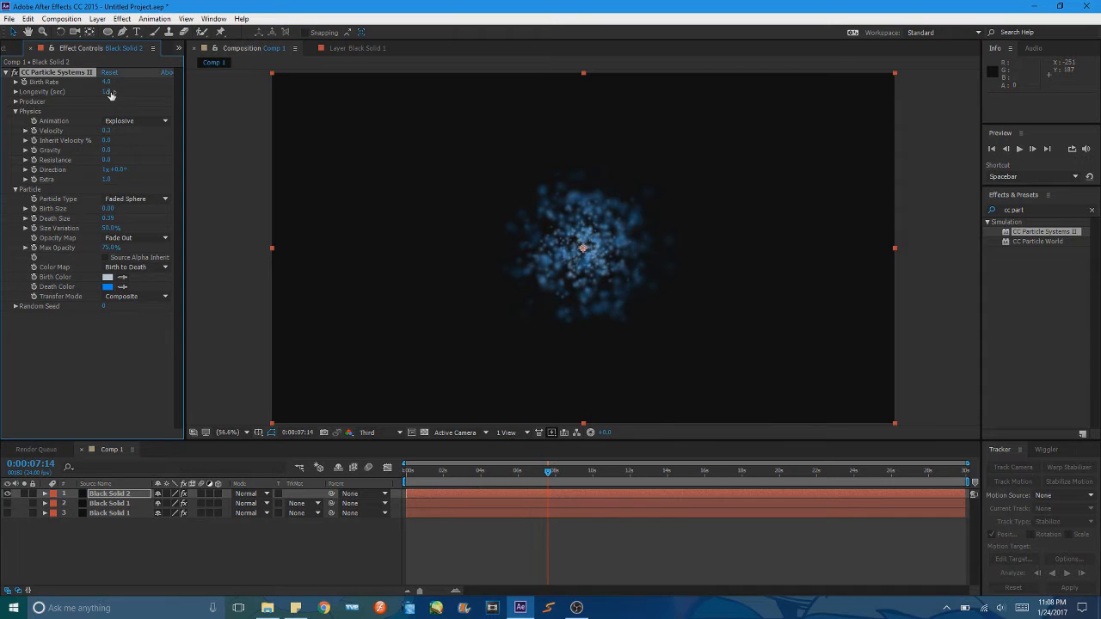
pyautogui.moveTo(110, 91); pyautogui.dragTo(139, 101)
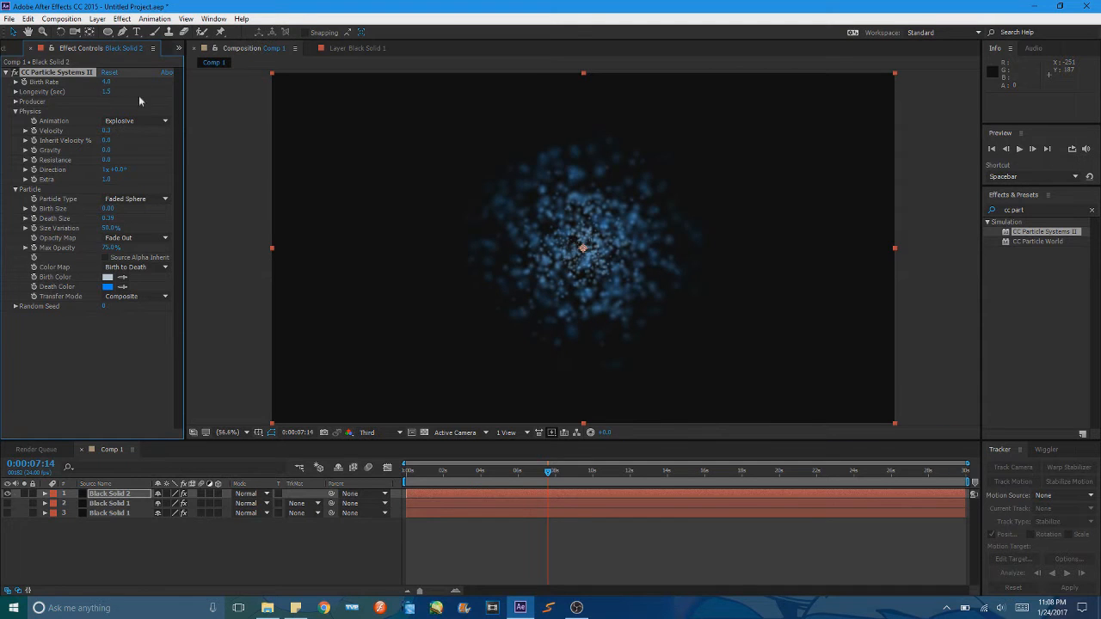
pyautogui.click(7, 513)
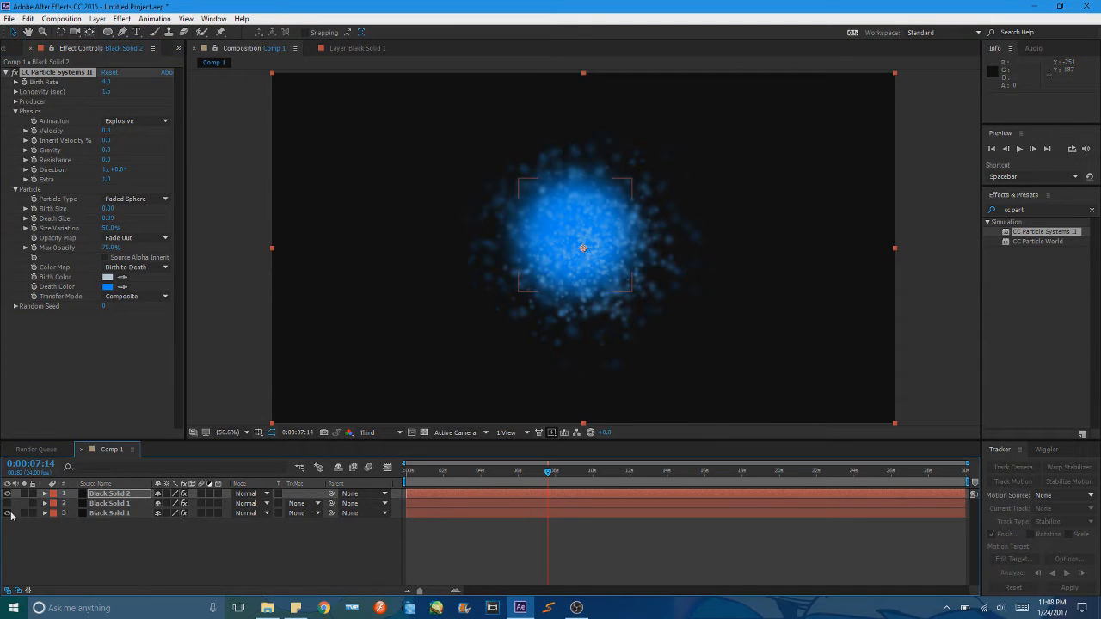
pyautogui.click(108, 91)
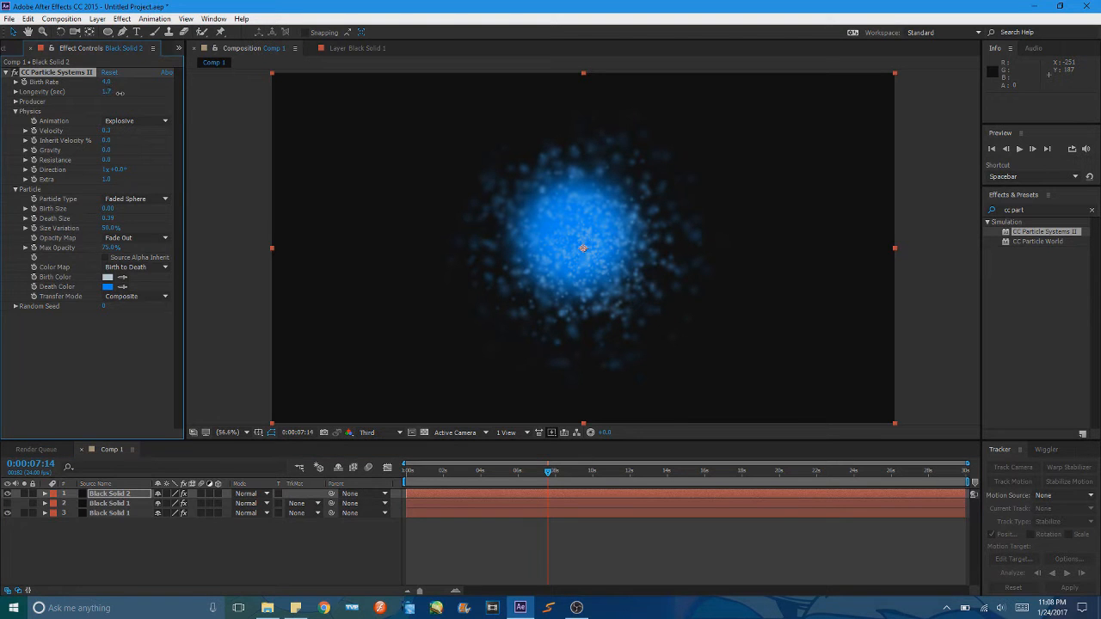
pyautogui.click(624, 473)
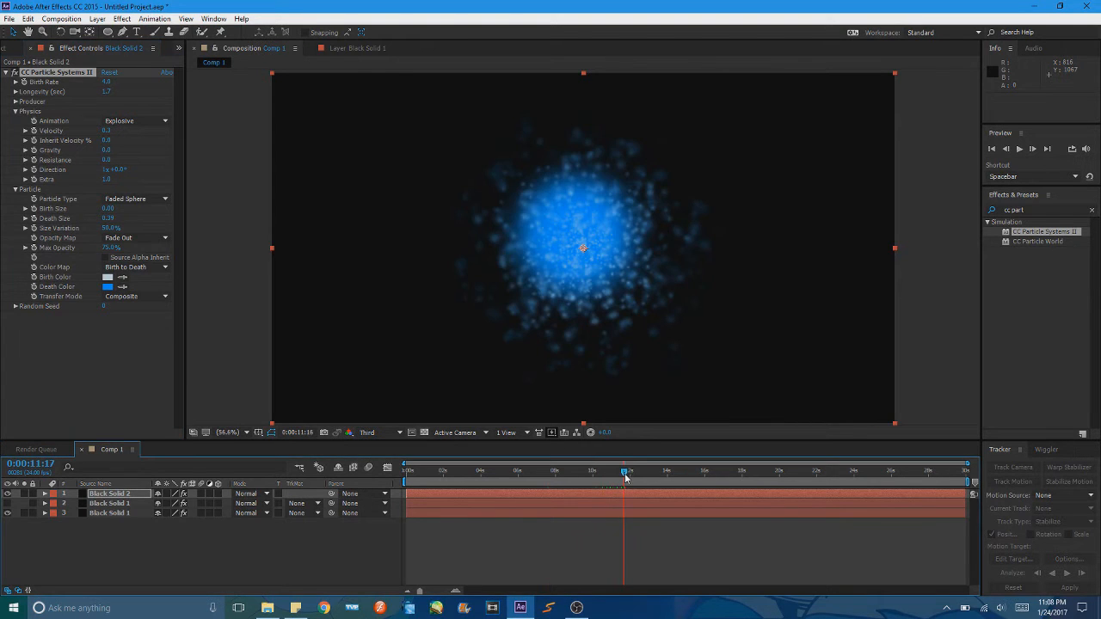
pyautogui.moveTo(107, 92); pyautogui.dragTo(97, 93)
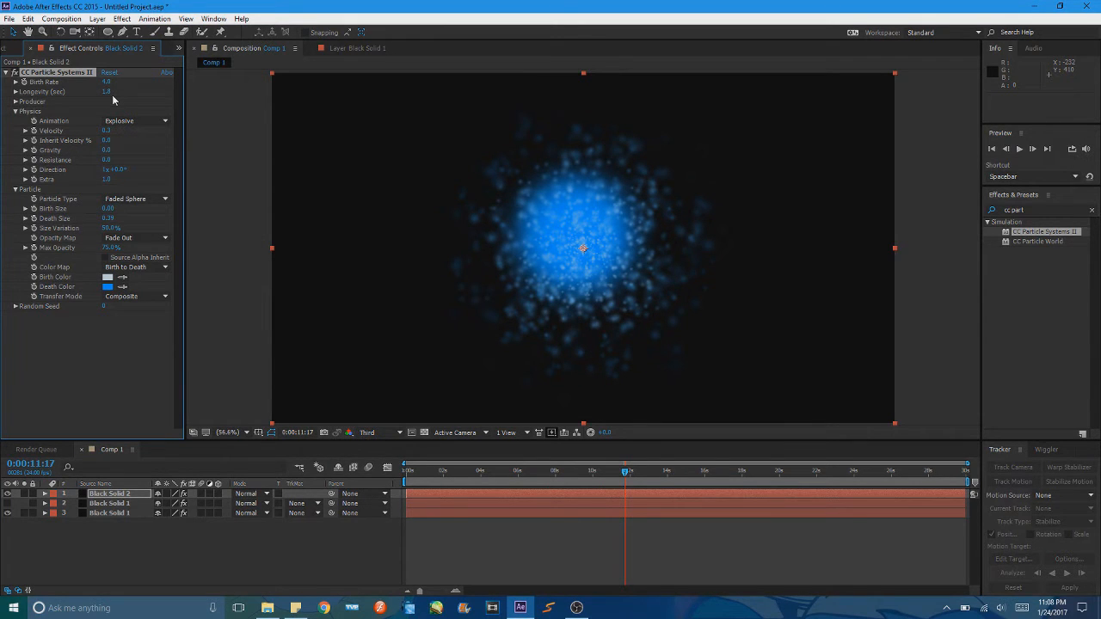
# Compare the particles with both circles, hide both circle layers, and set the particles' Transfer Mode to Add.
pyautogui.click(6, 504)
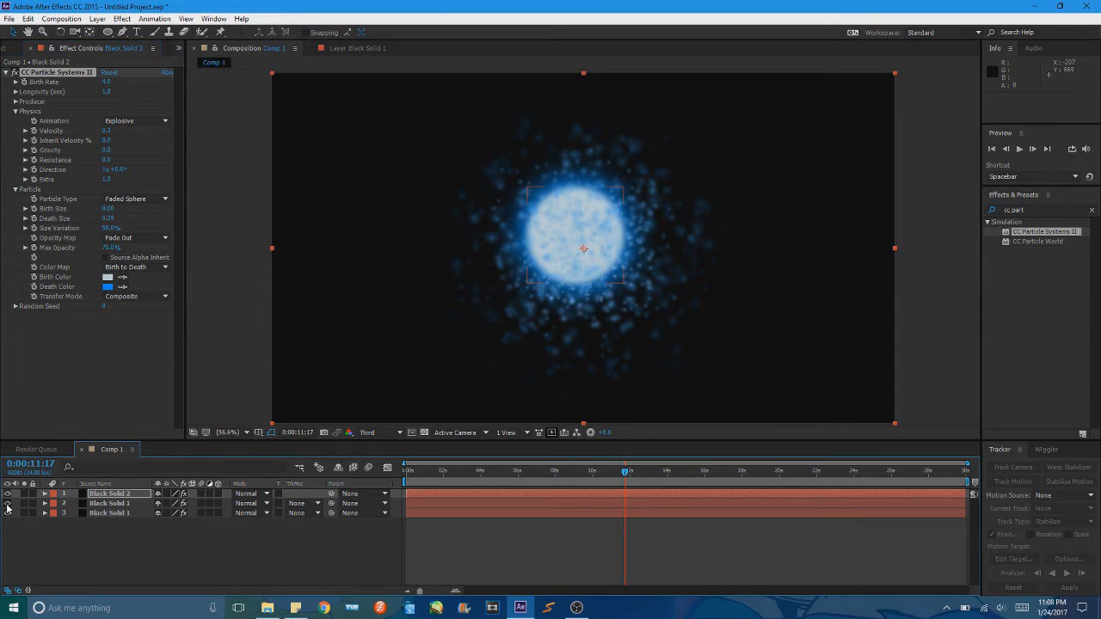
pyautogui.click(7, 504)
pyautogui.click(7, 512)
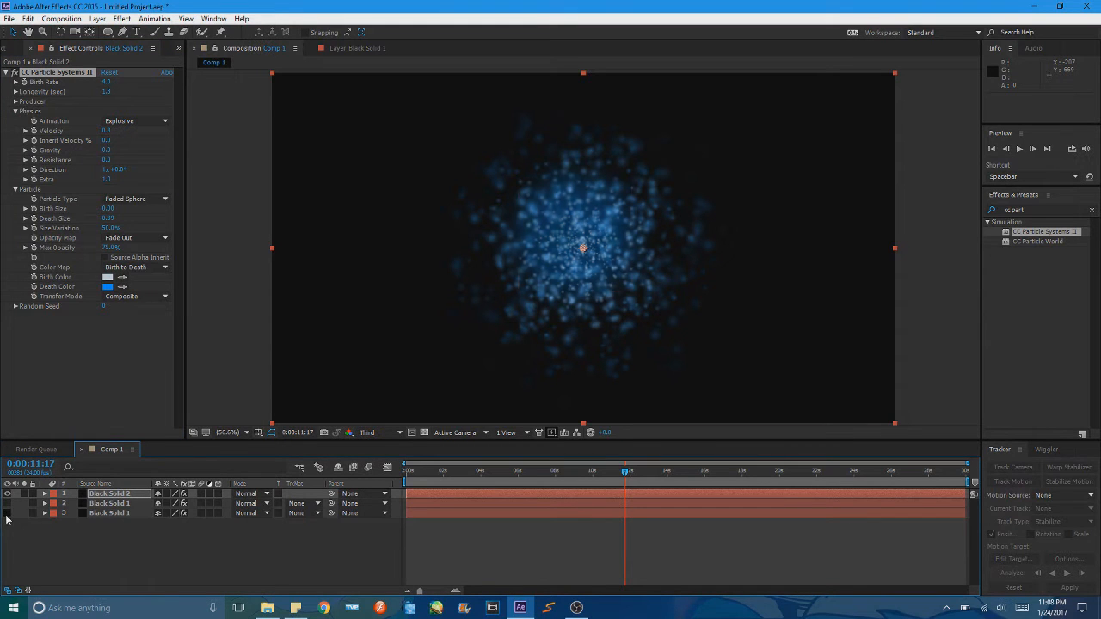
pyautogui.click(132, 297)
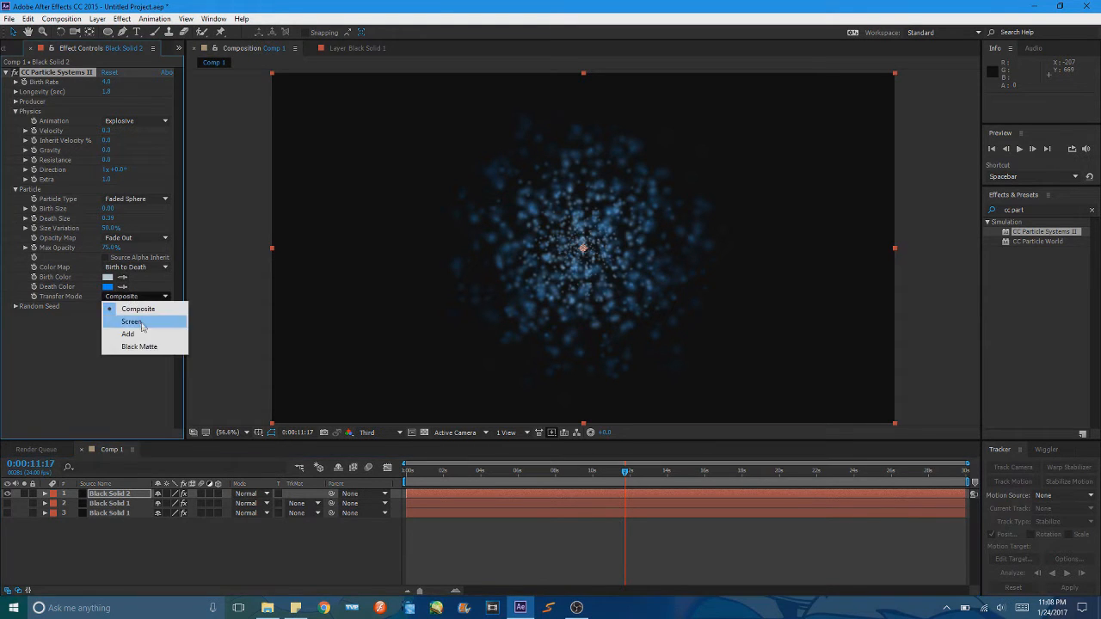
pyautogui.click(143, 336)
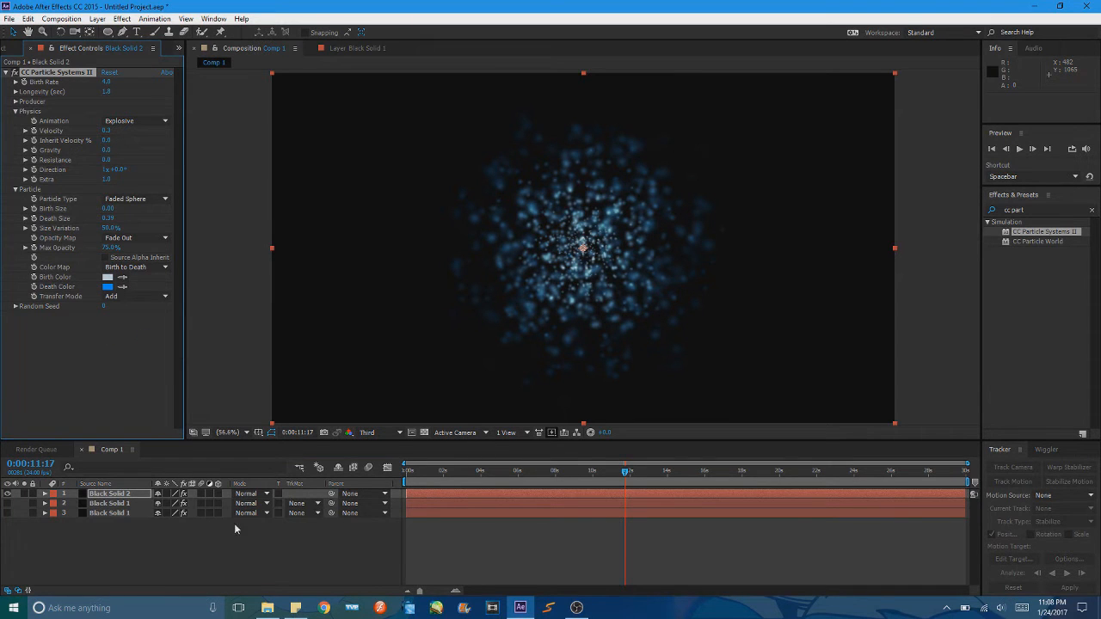
# Check the particles over the pale circle layer and review their motion back to 0:00:02:20.
pyautogui.click(7, 505)
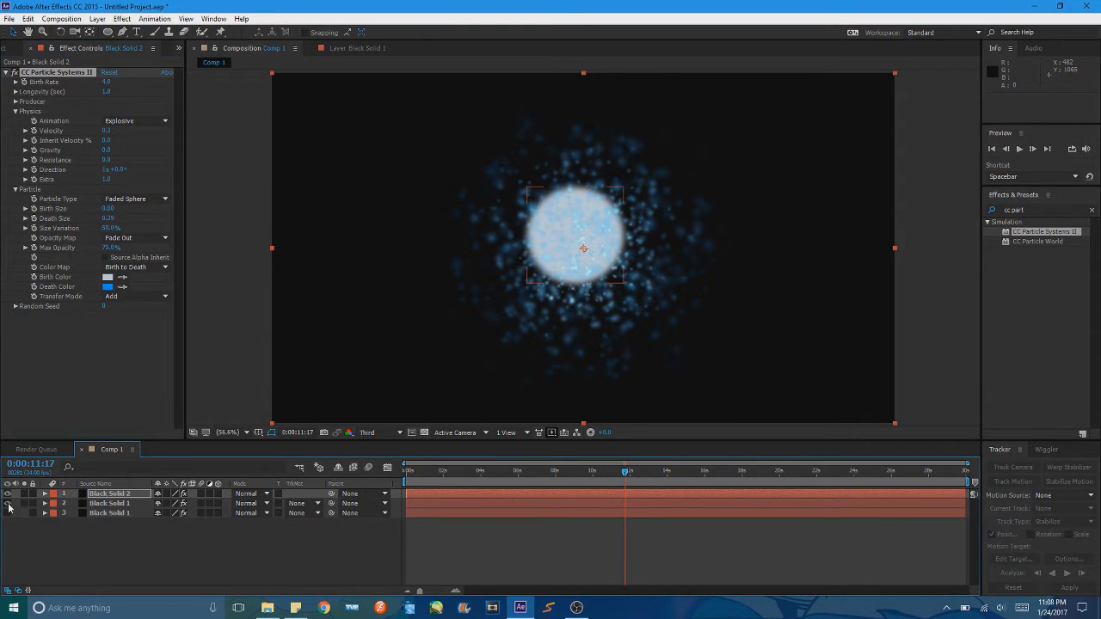
pyautogui.click(8, 504)
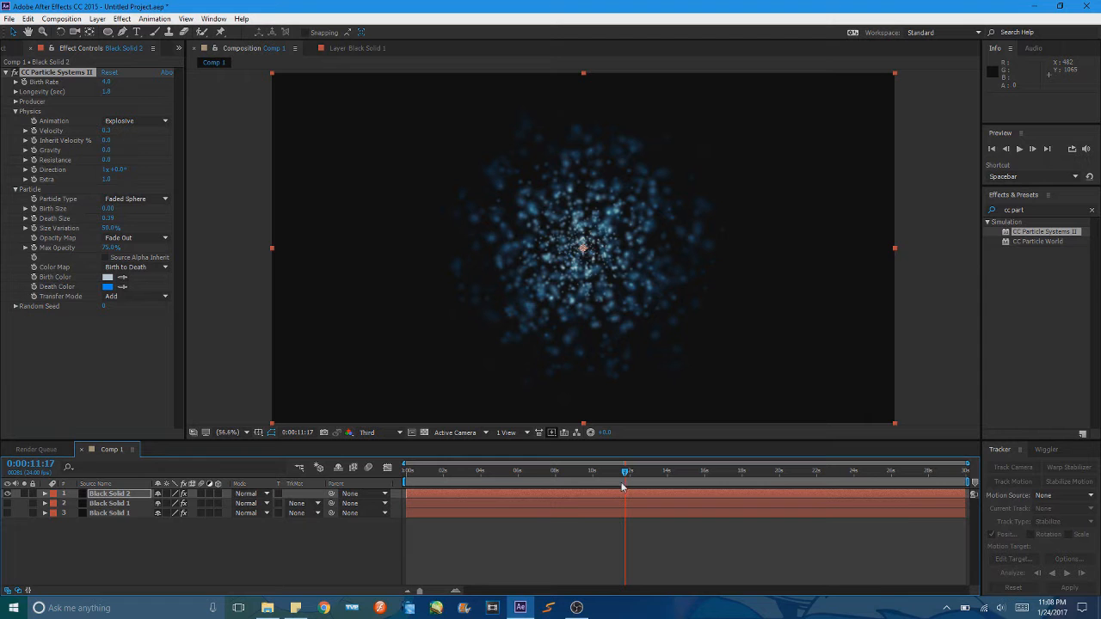
pyautogui.moveTo(610, 475); pyautogui.dragTo(459, 484)
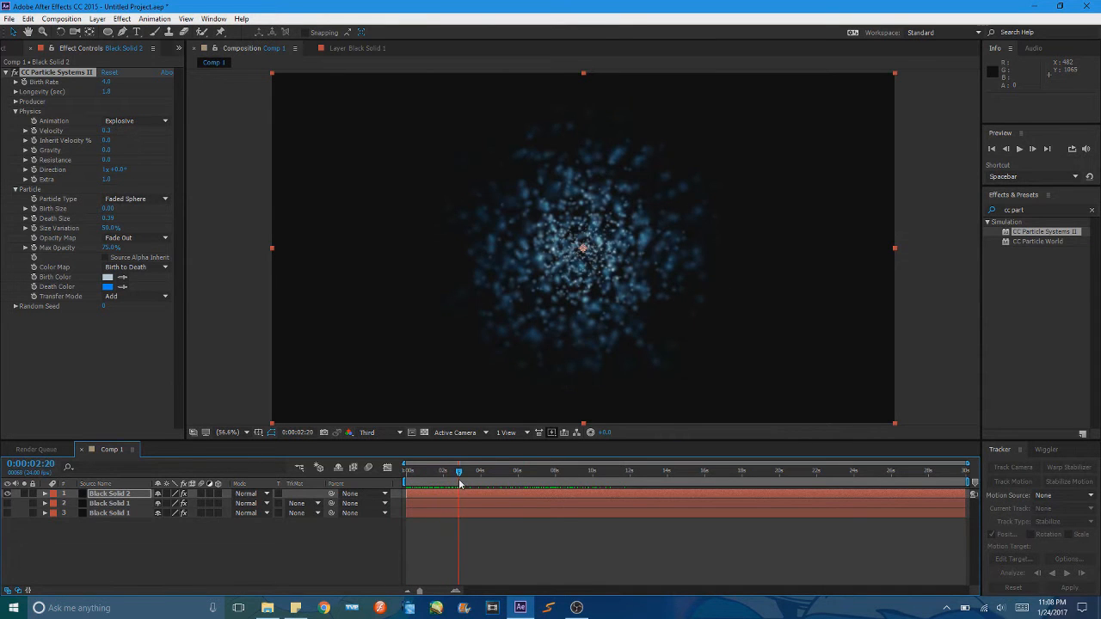
pyautogui.click(15, 111)
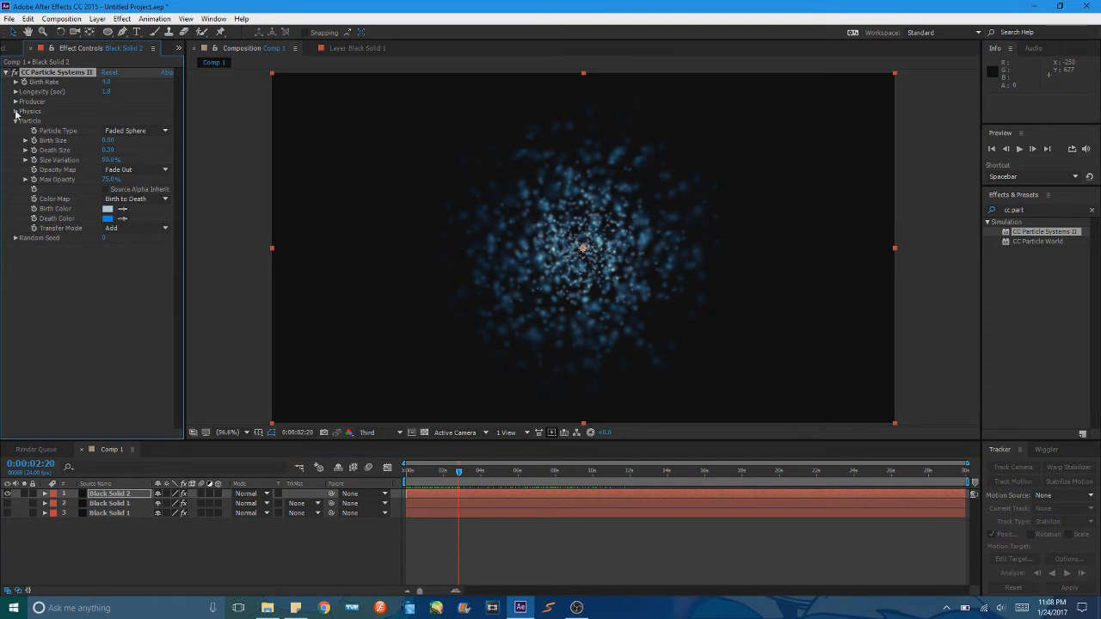
# Return to the Comp 1 view, show both circle layers, and hide the Black Solid 2 particle layer.
pyautogui.doubleClick(96, 504)
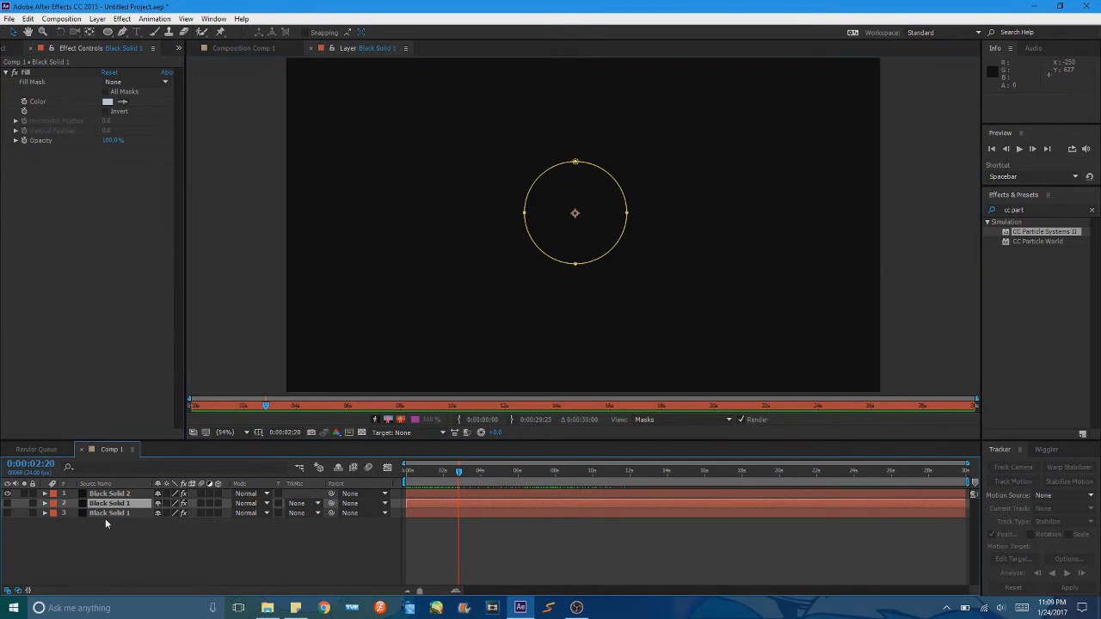
pyautogui.click(243, 48)
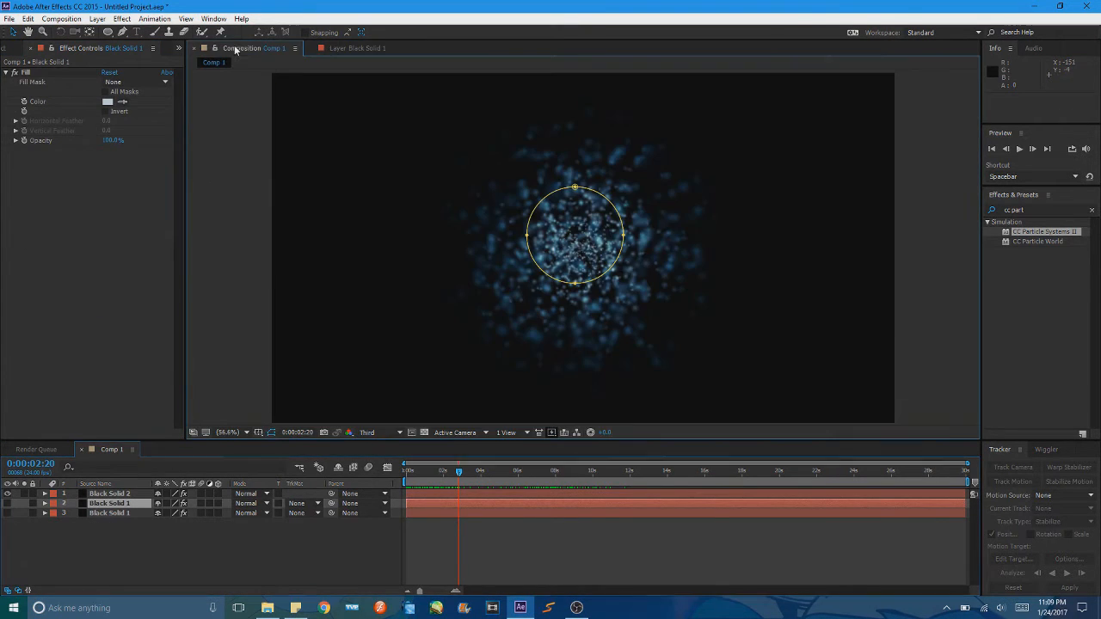
pyautogui.click(7, 512)
pyautogui.click(6, 494)
# Pre-compose the two circle layers as Pre-comp 1, moving all attributes into the new composition.
pyautogui.moveTo(160, 552); pyautogui.dragTo(121, 506)
pyautogui.rightClick(120, 505)
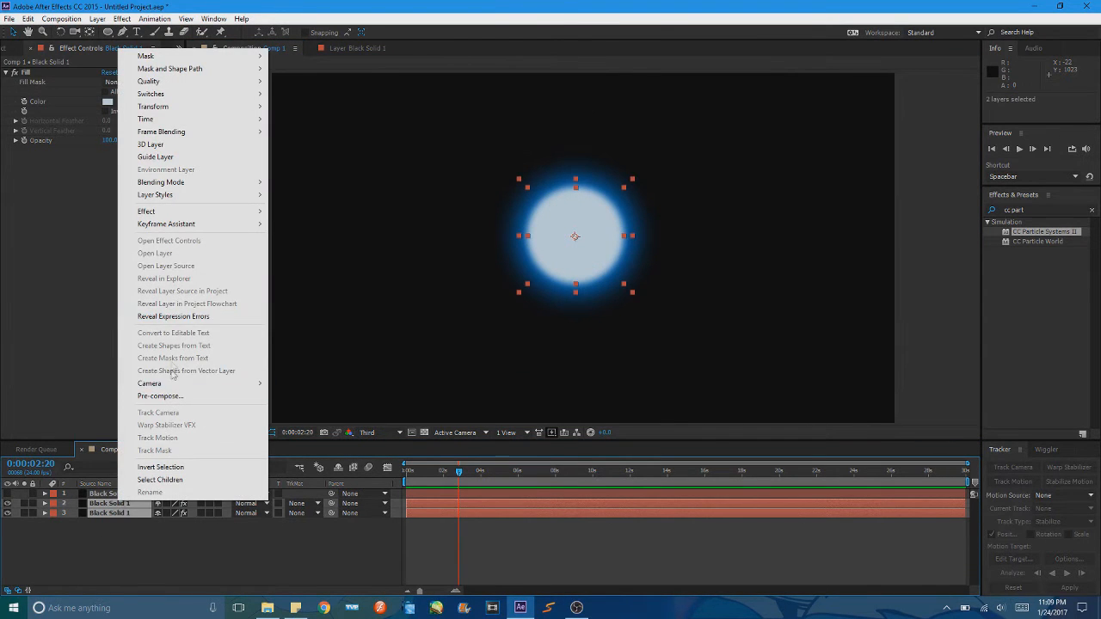
pyautogui.click(159, 397)
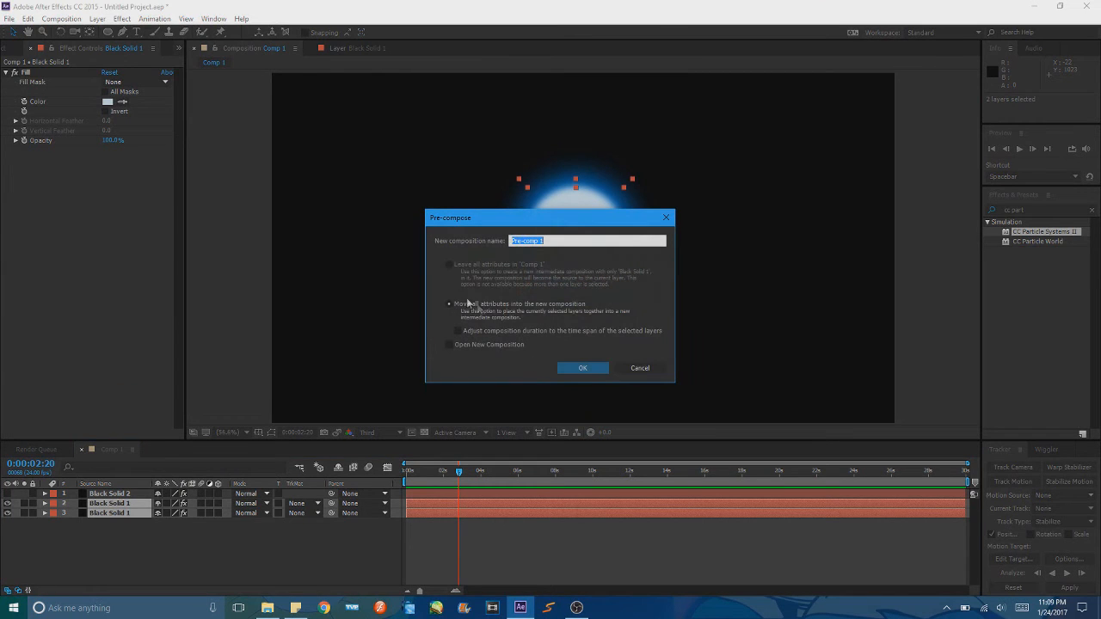
pyautogui.click(583, 369)
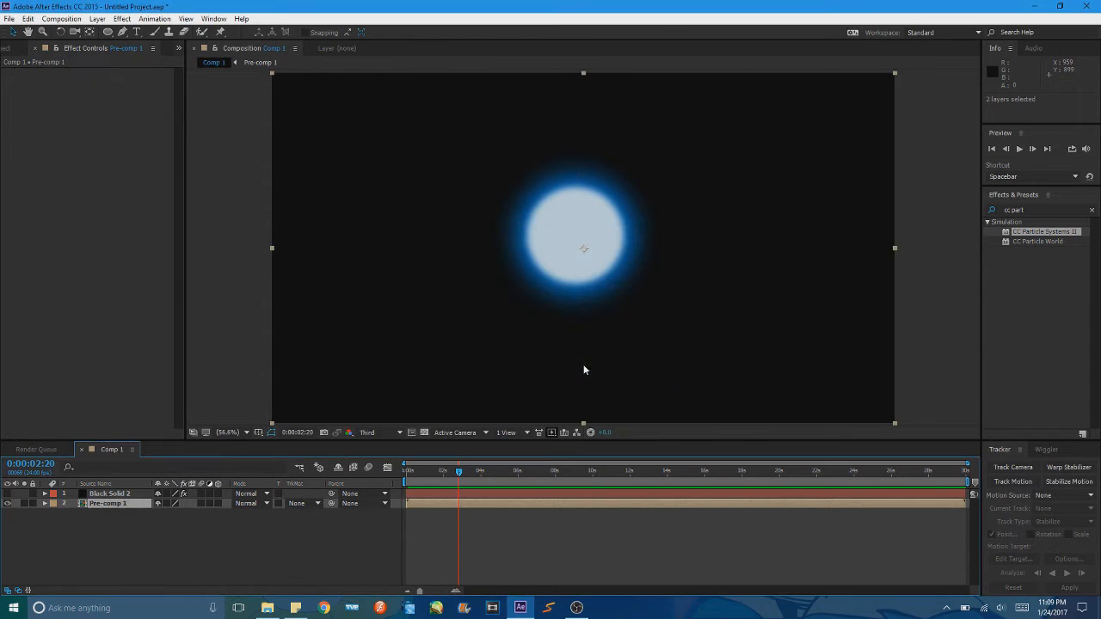
# Link the particles' Producer Position to Pre-comp 1's Position with an expression, and collapse the particle layer's properties.
pyautogui.click(123, 495)
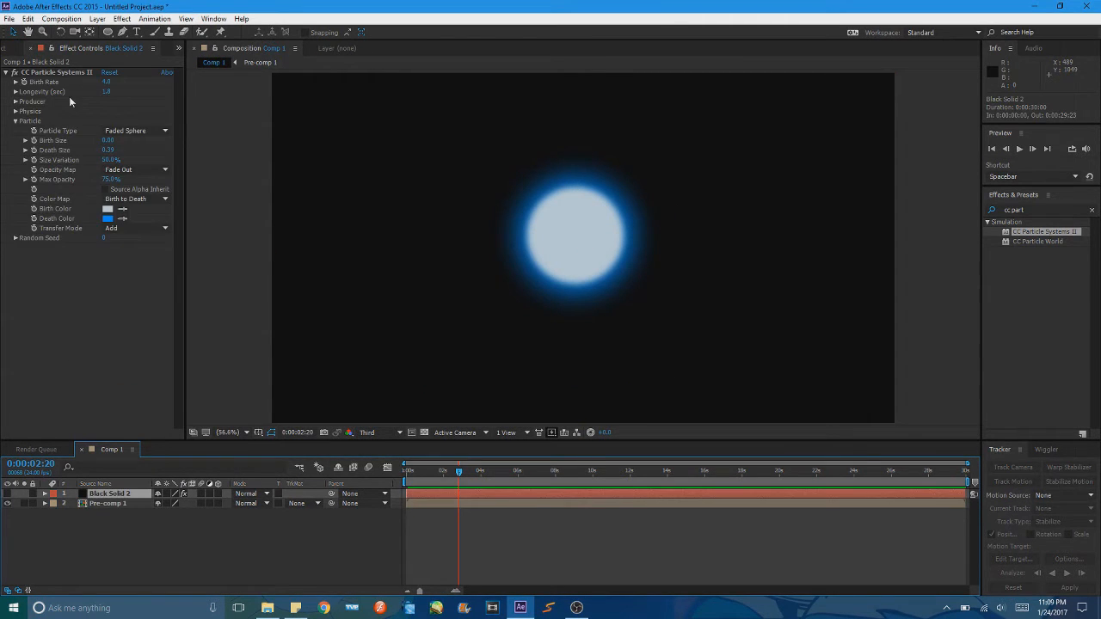
pyautogui.click(16, 102)
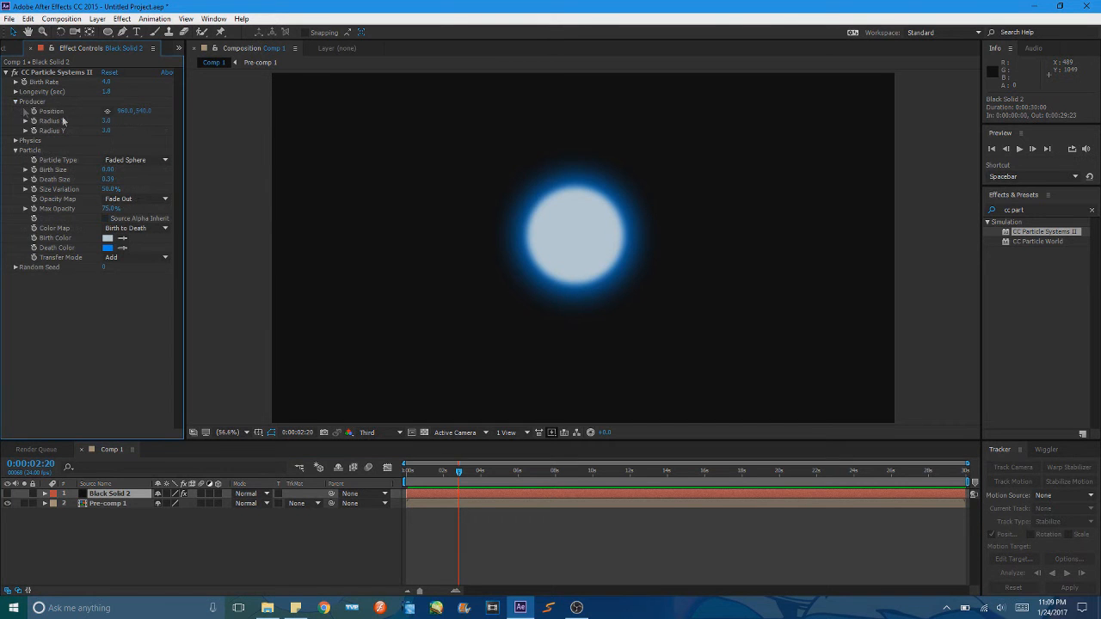
pyautogui.click(116, 503)
pyautogui.press('p')
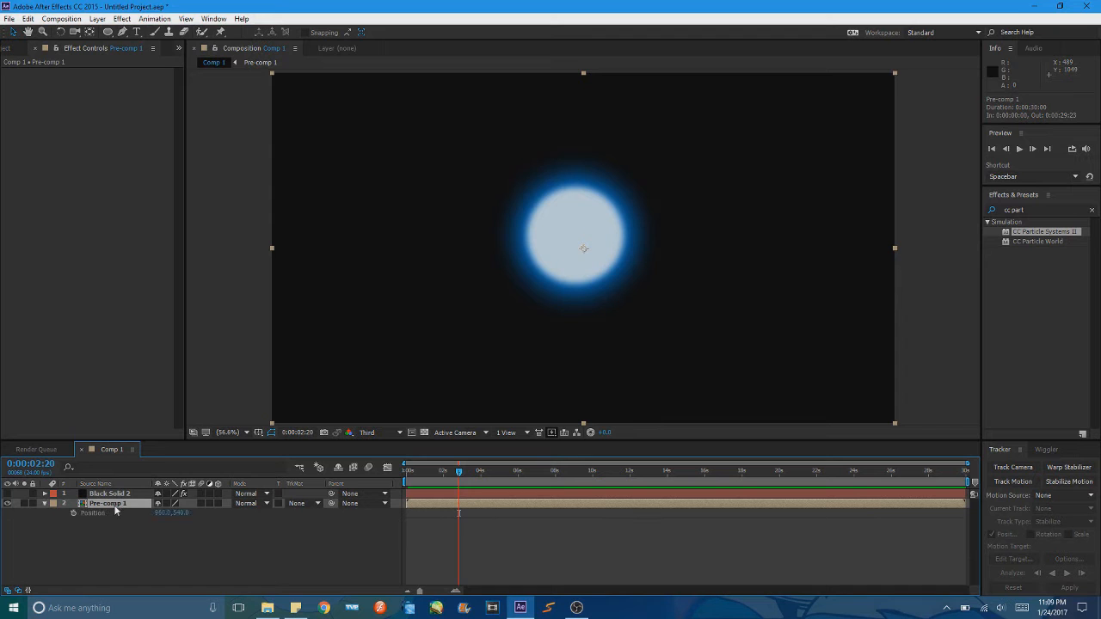
pyautogui.click(105, 494)
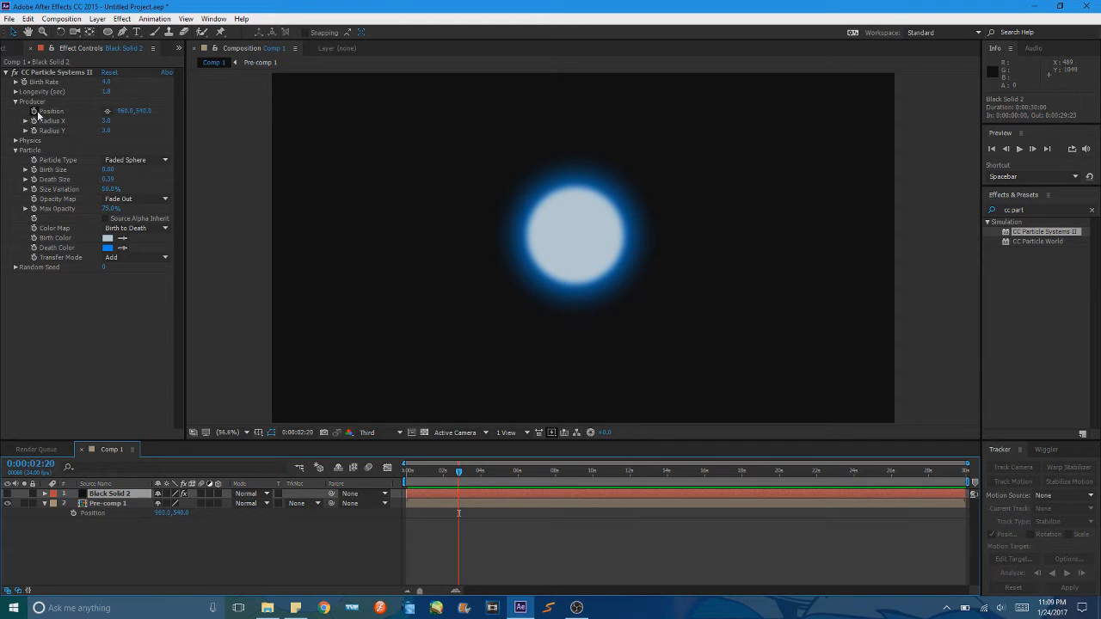
pyautogui.keyDown('alt'); pyautogui.click(34, 111); pyautogui.keyUp('alt')
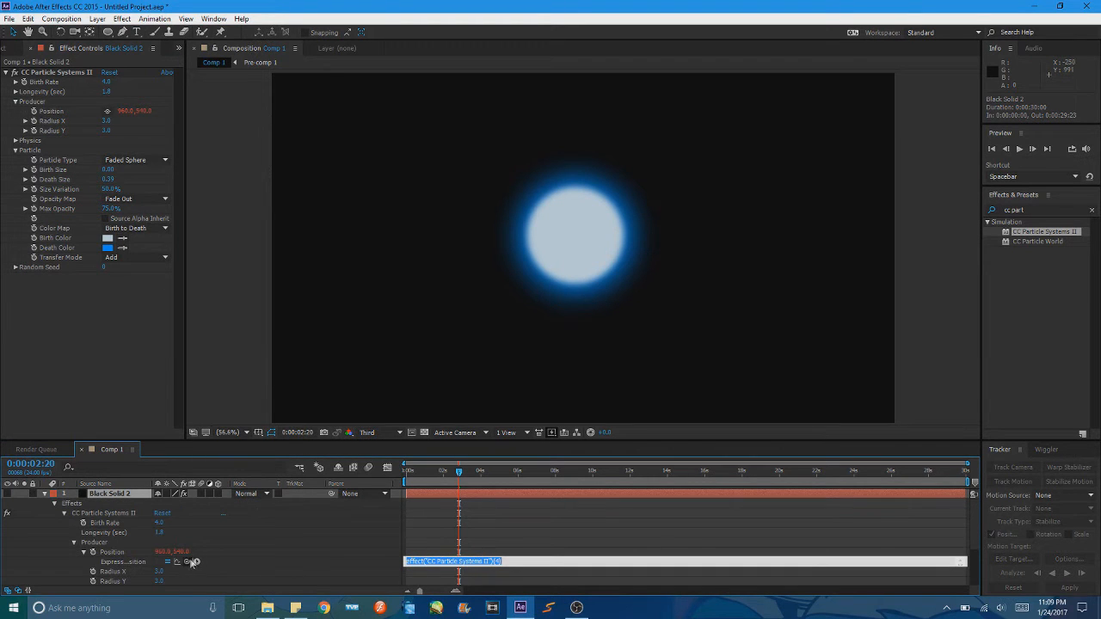
pyautogui.moveTo(193, 561); pyautogui.dragTo(98, 585)
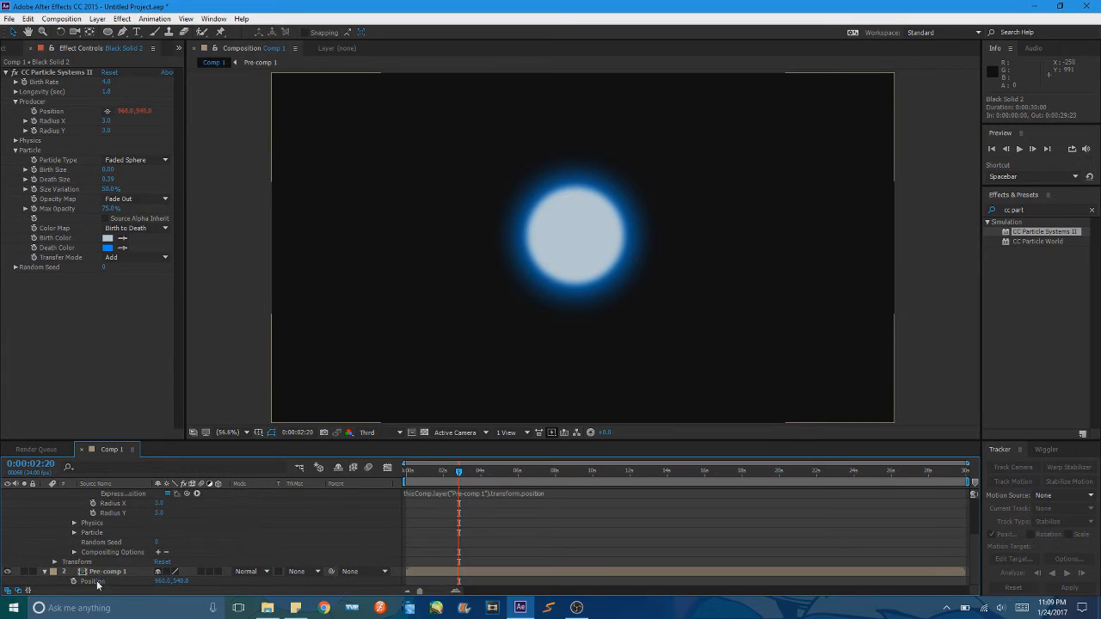
pyautogui.scroll(3, 974, 520)
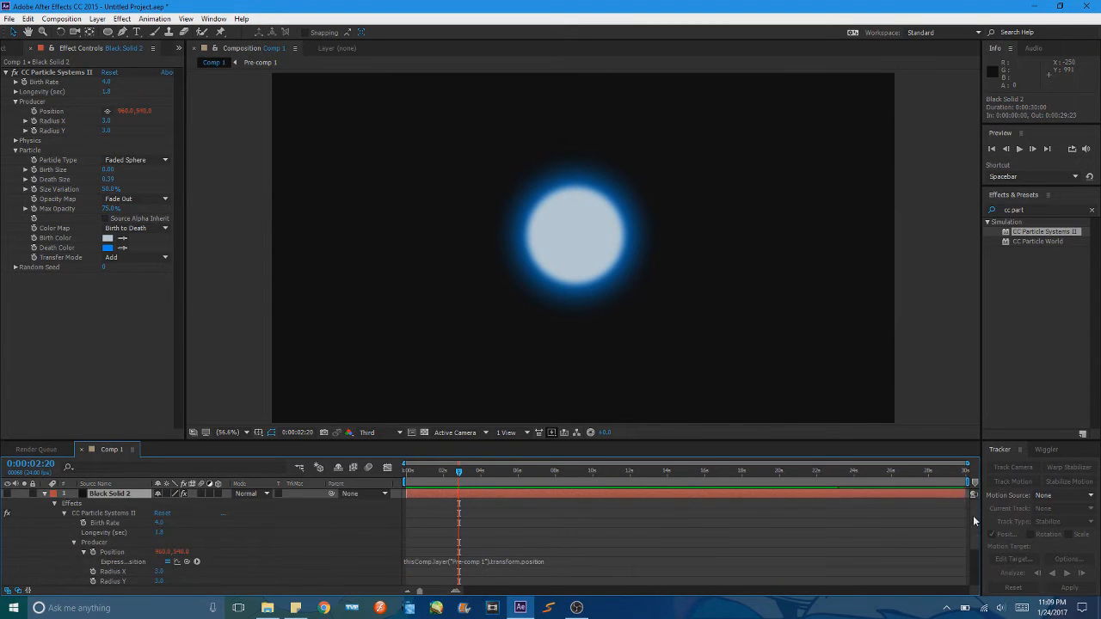
pyautogui.click(46, 495)
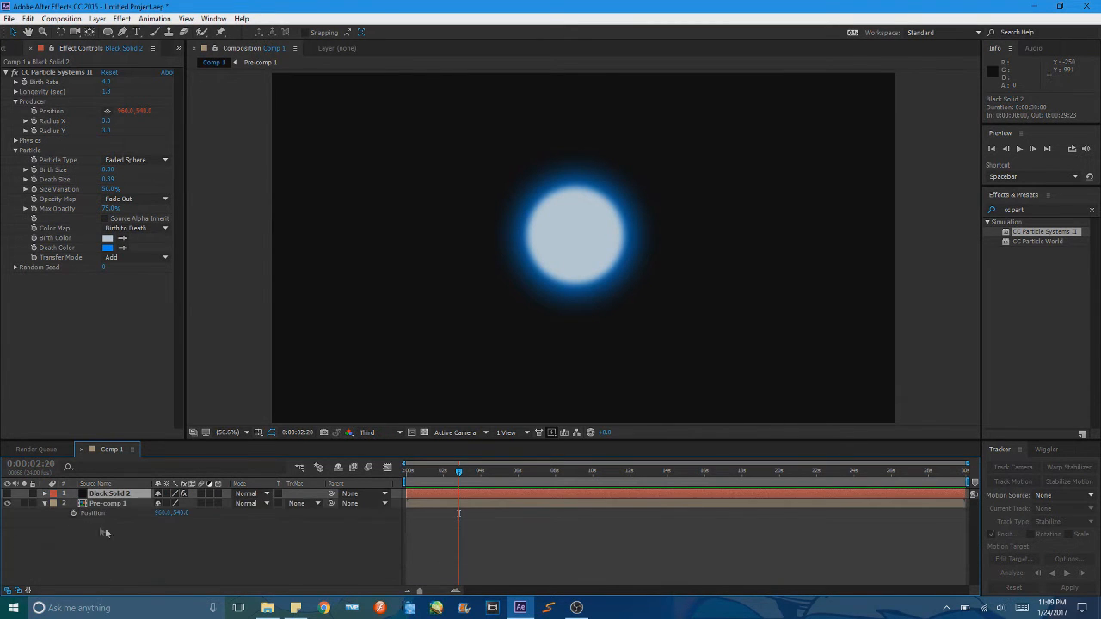
pyautogui.click(105, 527)
# Check the particles over the orb at 0:00:00:19 and reveal the particle layer's Position property.
pyautogui.moveTo(404, 472)
pyautogui.mouseDown()
pyautogui.moveTo(431, 473)
pyautogui.moveTo(421, 470)
pyautogui.mouseUp()
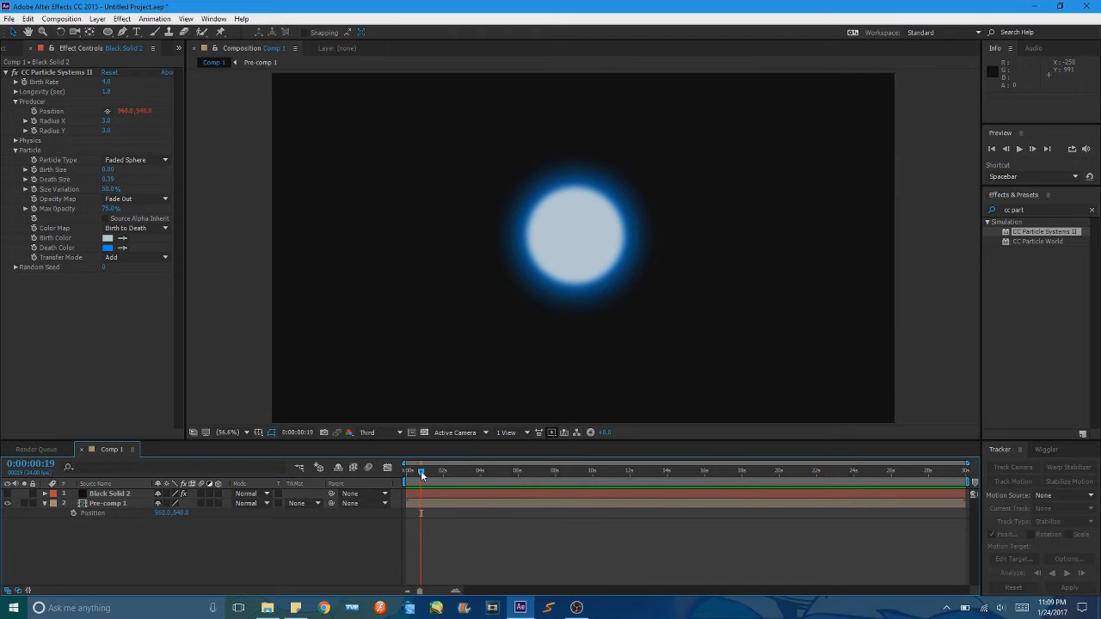
pyautogui.click(99, 494)
pyautogui.click(102, 494)
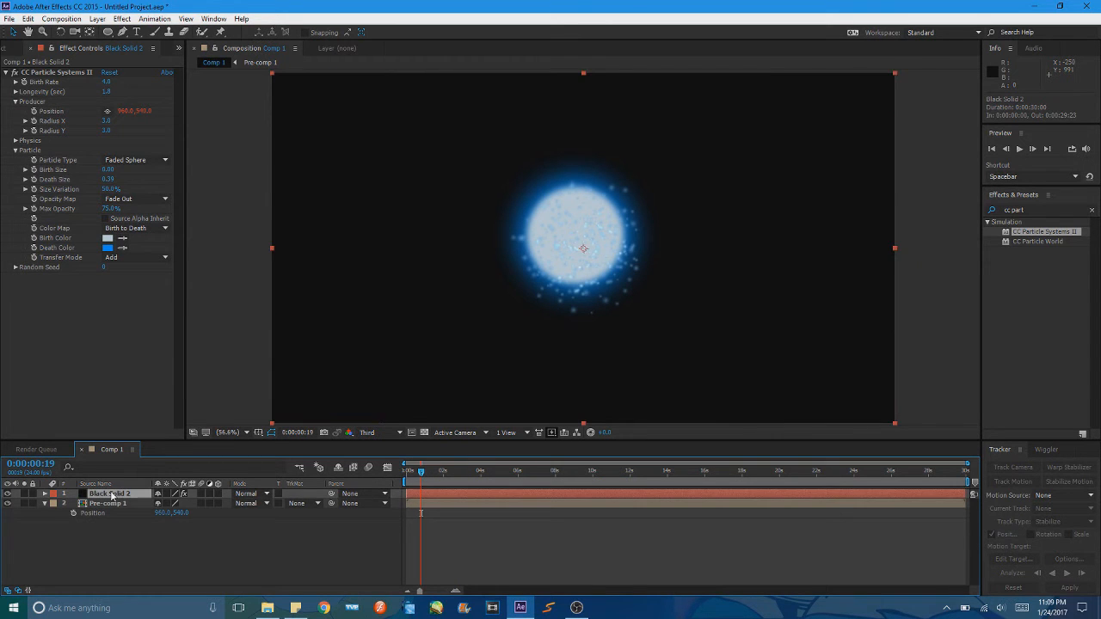
pyautogui.press('p')
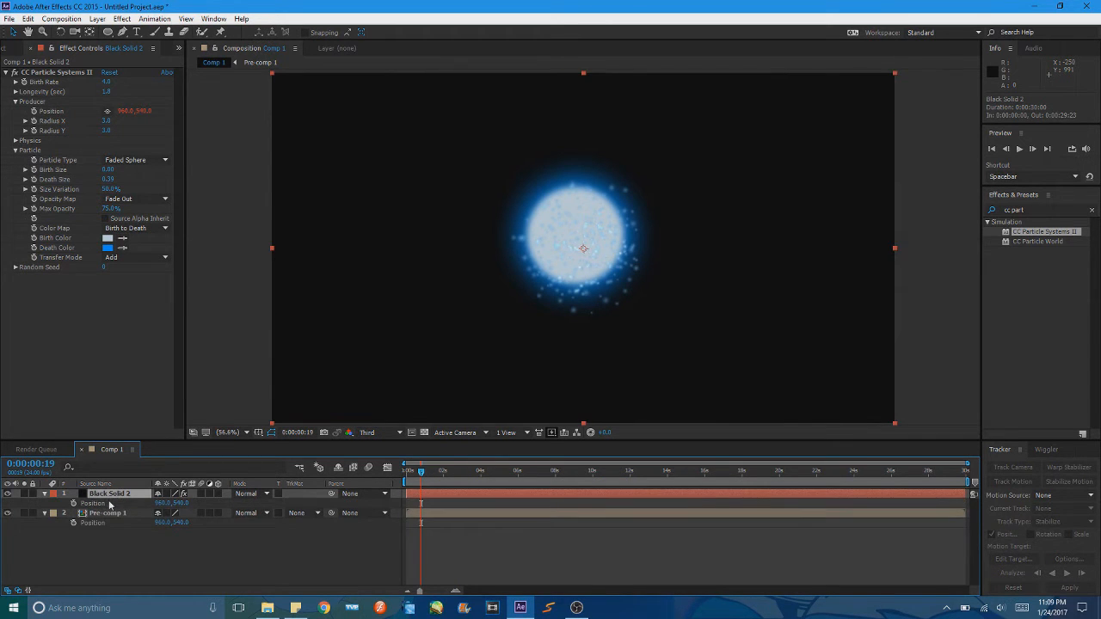
# Move Pre-comp 1's anchor point to the center of the circle, at about 930, 502.9, with the particle layer shown.
pyautogui.click(107, 512)
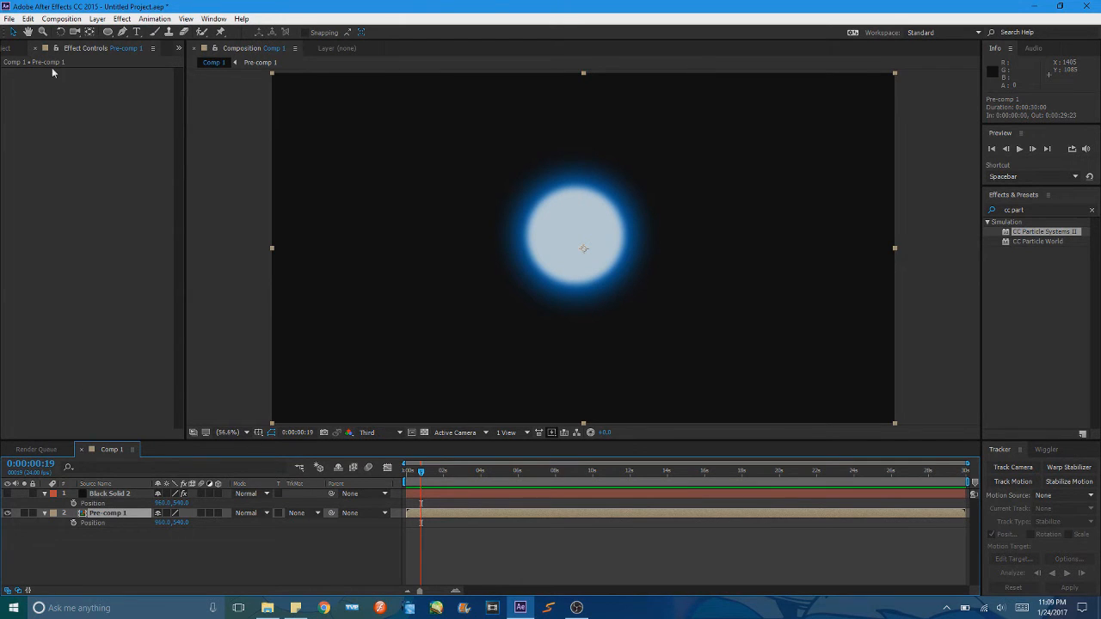
pyautogui.click(88, 32)
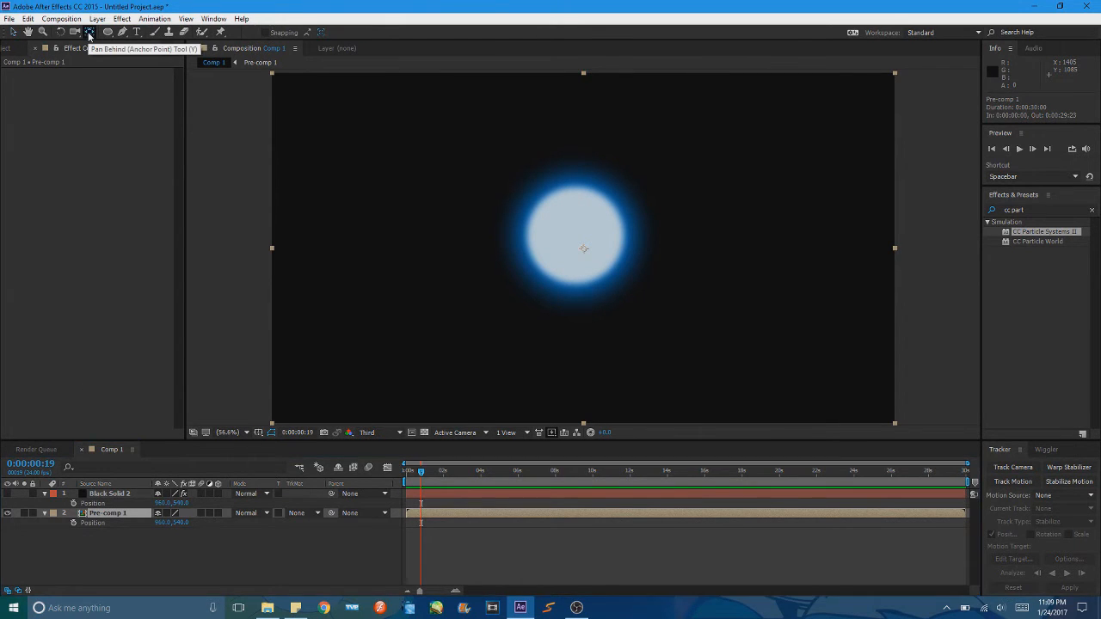
pyautogui.moveTo(587, 250); pyautogui.dragTo(575, 238)
pyautogui.click(9, 495)
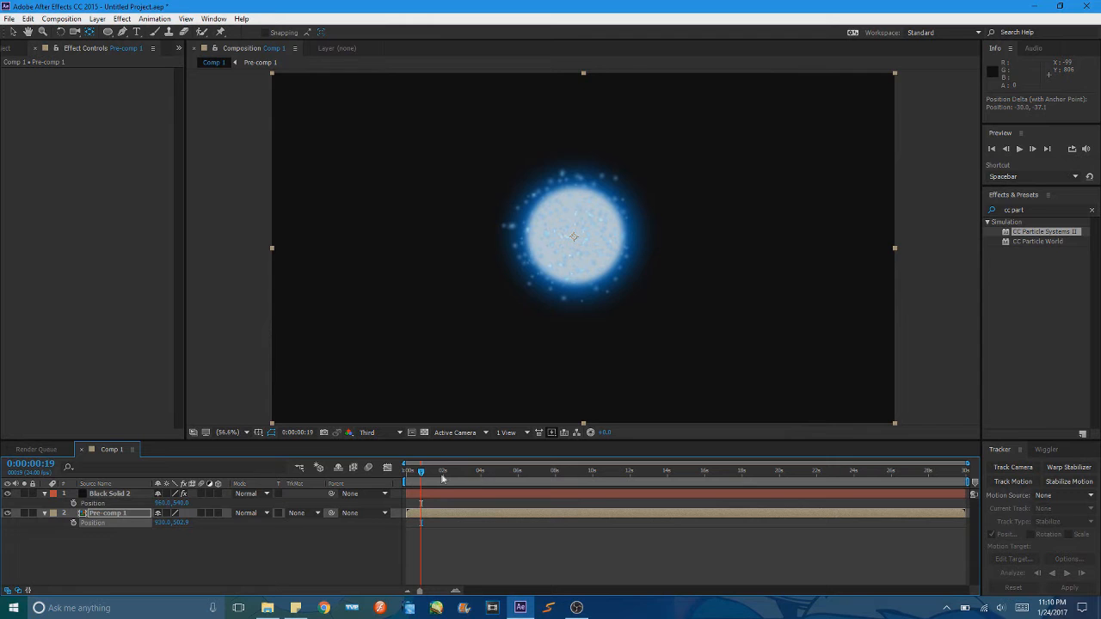
# Set a Position keyframe for Pre-comp 1 at 0:00:00:00 and move the current time to 0:00:03:19.
pyautogui.moveTo(442, 475); pyautogui.dragTo(320, 509)
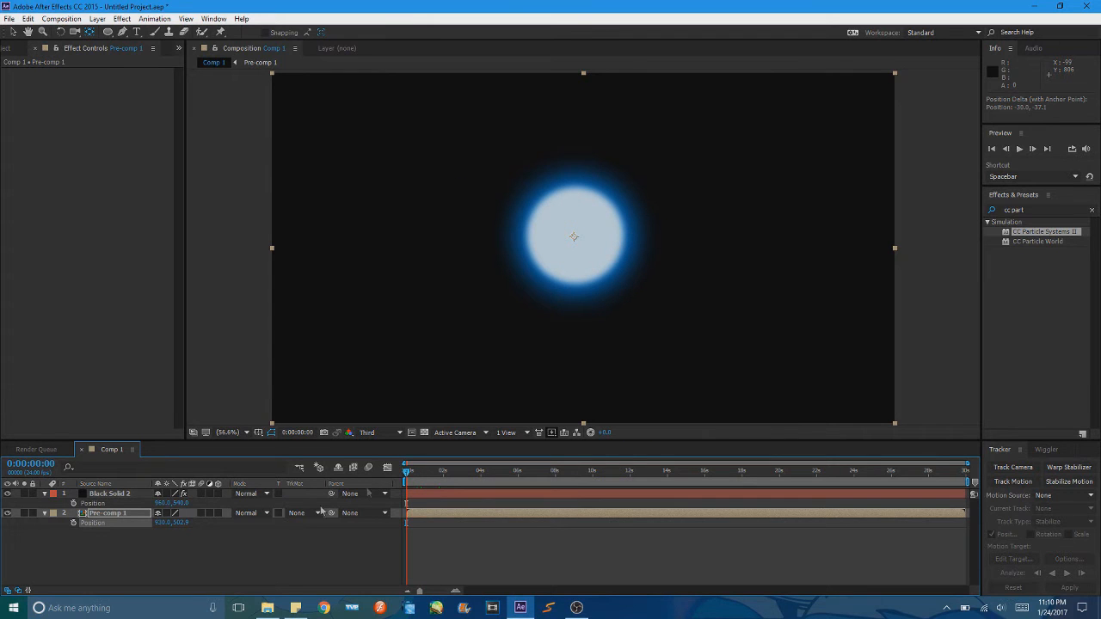
pyautogui.click(74, 523)
pyautogui.click(476, 472)
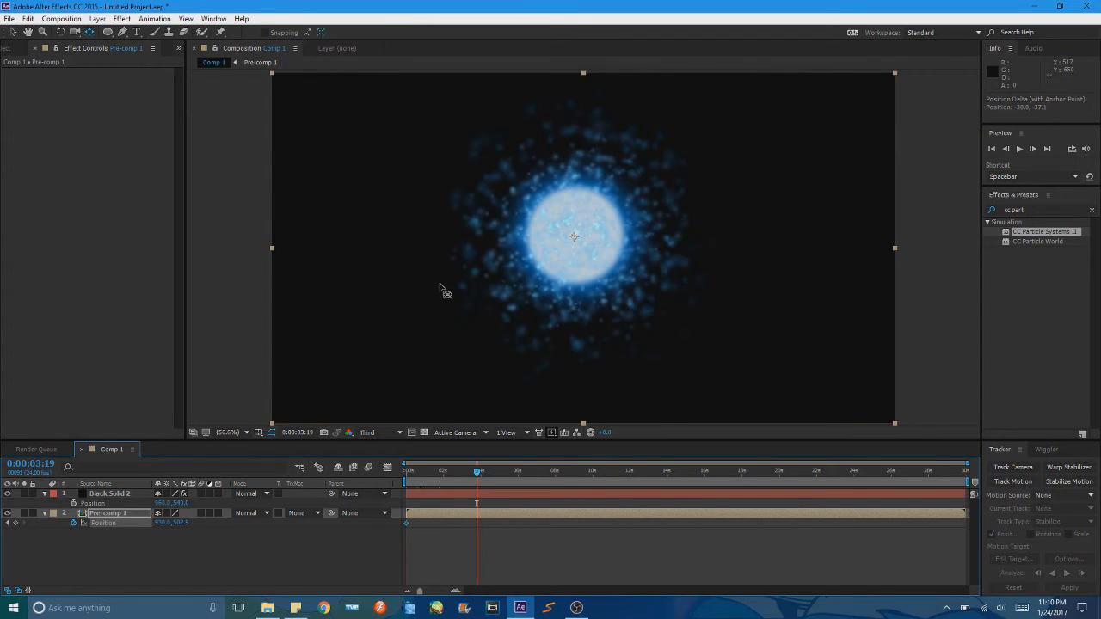
pyautogui.click(282, 521)
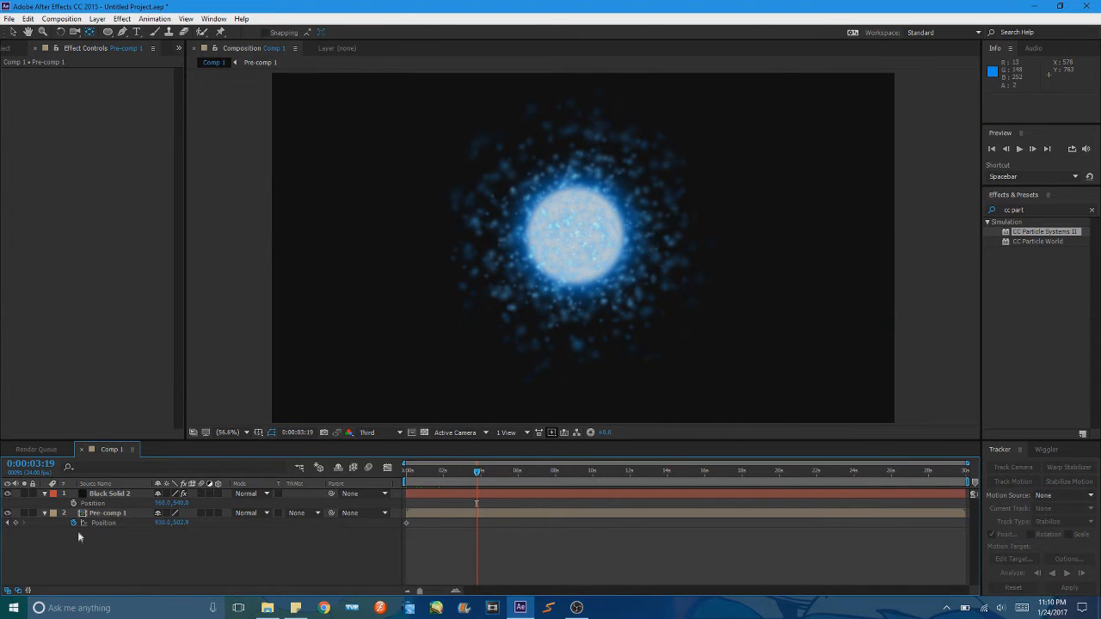
pyautogui.click(108, 512)
pyautogui.moveTo(571, 241); pyautogui.dragTo(594, 291)
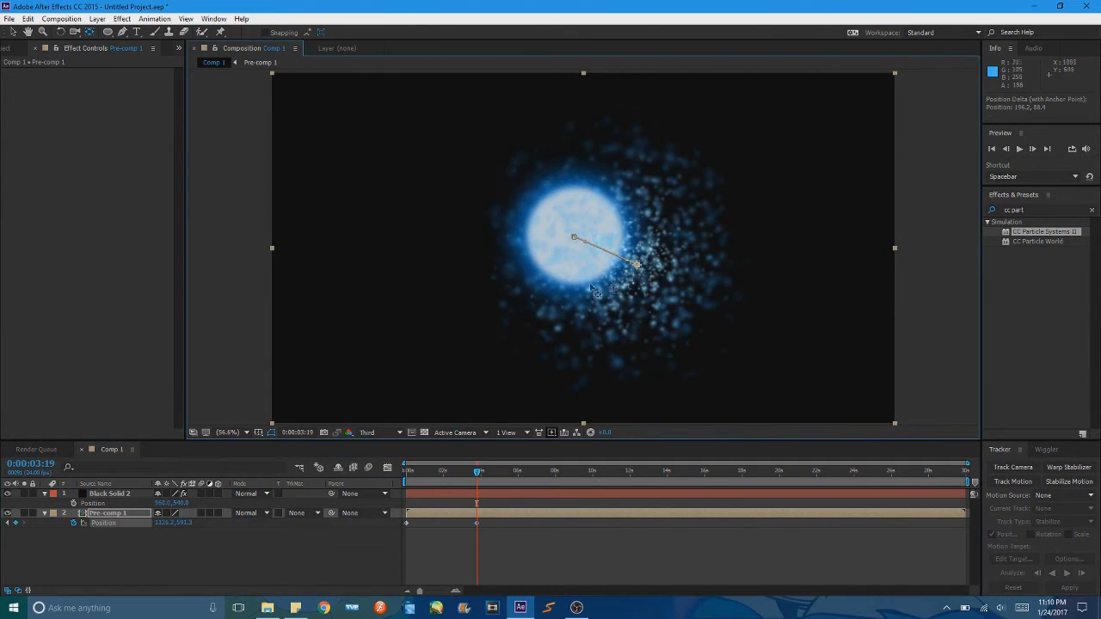
pyautogui.hotkey('ctrl', 'z')
# Move the orb with the Selection tool to about 1532.7, 750.3 at 0:00:03:19, and review its motion back to the start.
pyautogui.click(13, 32)
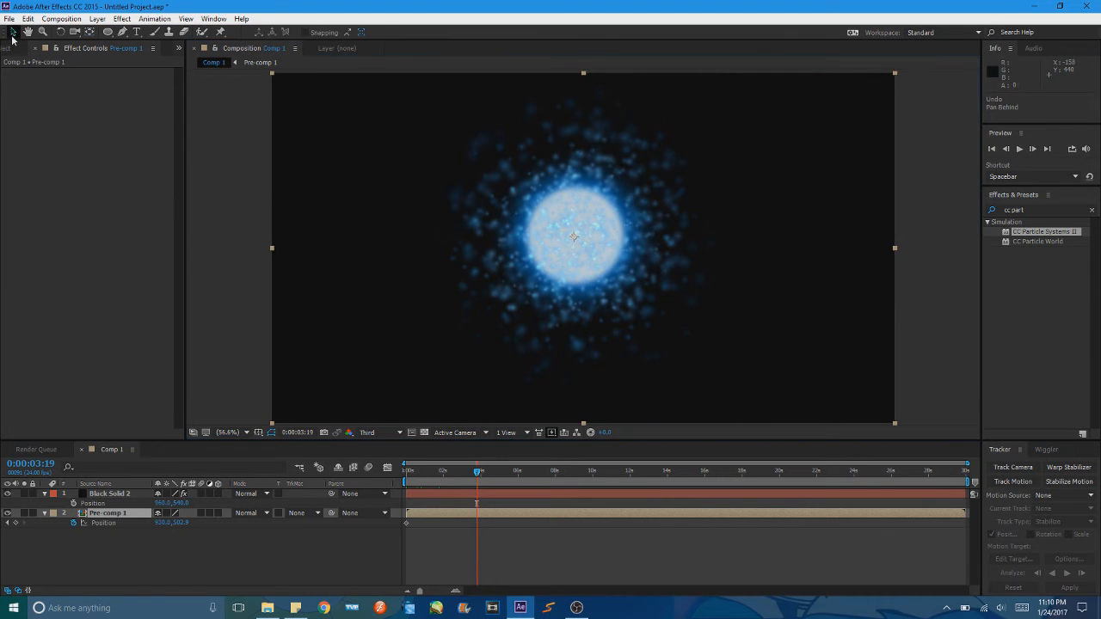
pyautogui.moveTo(555, 261); pyautogui.dragTo(754, 341)
pyautogui.click(444, 472)
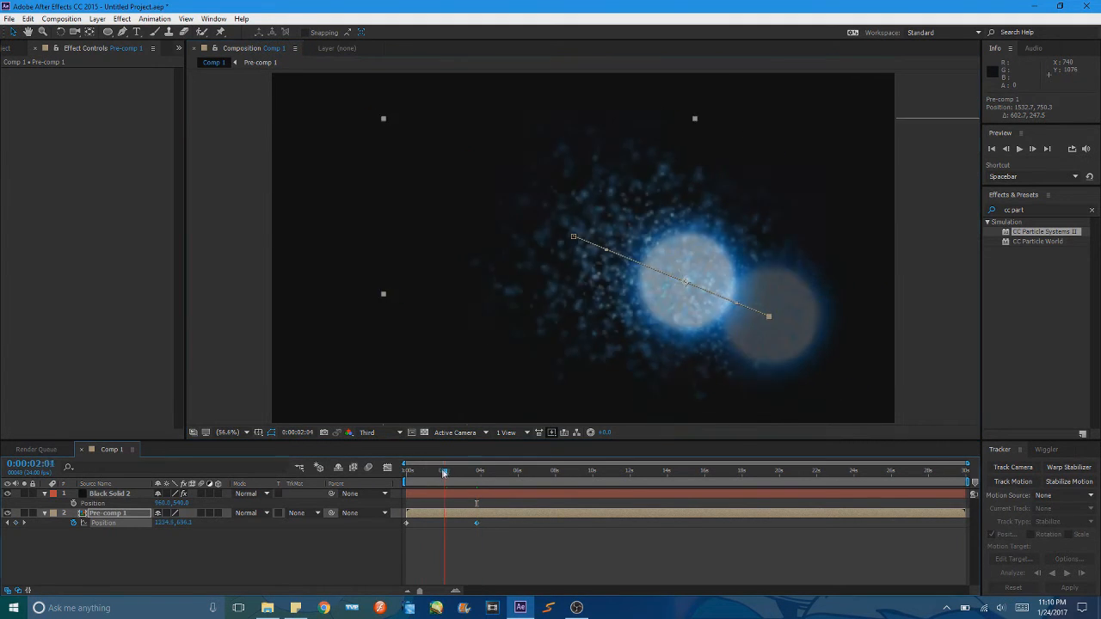
pyautogui.moveTo(444, 472); pyautogui.dragTo(403, 473)
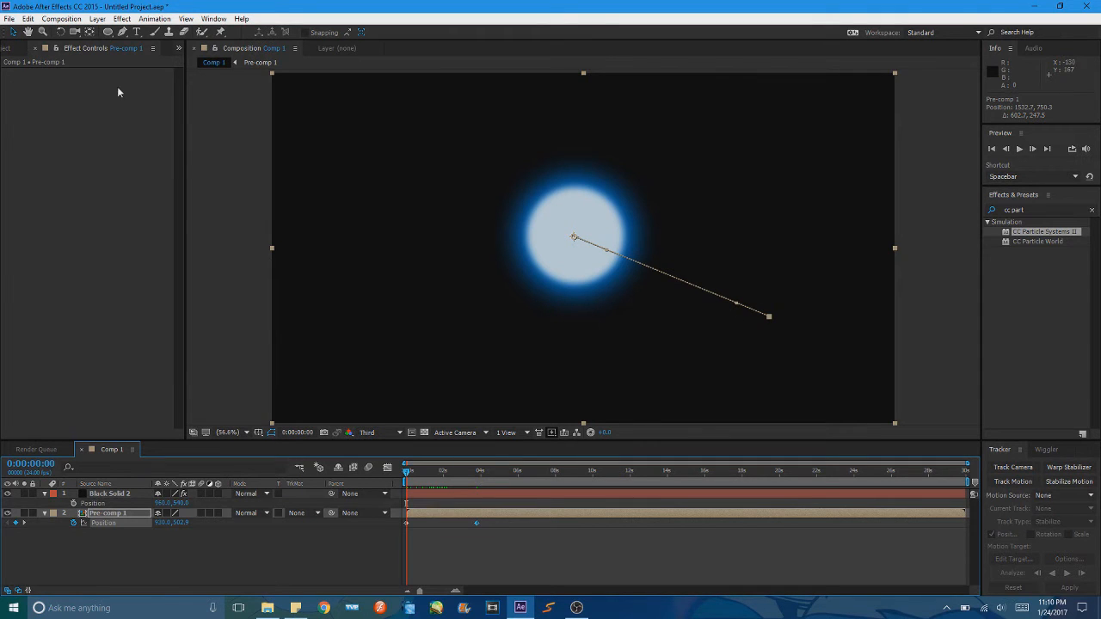
# Bend the orb's motion path into a curve with the Pen tool by its end keyframe's handle, and check it at 0:00:02:14.
pyautogui.click(122, 33)
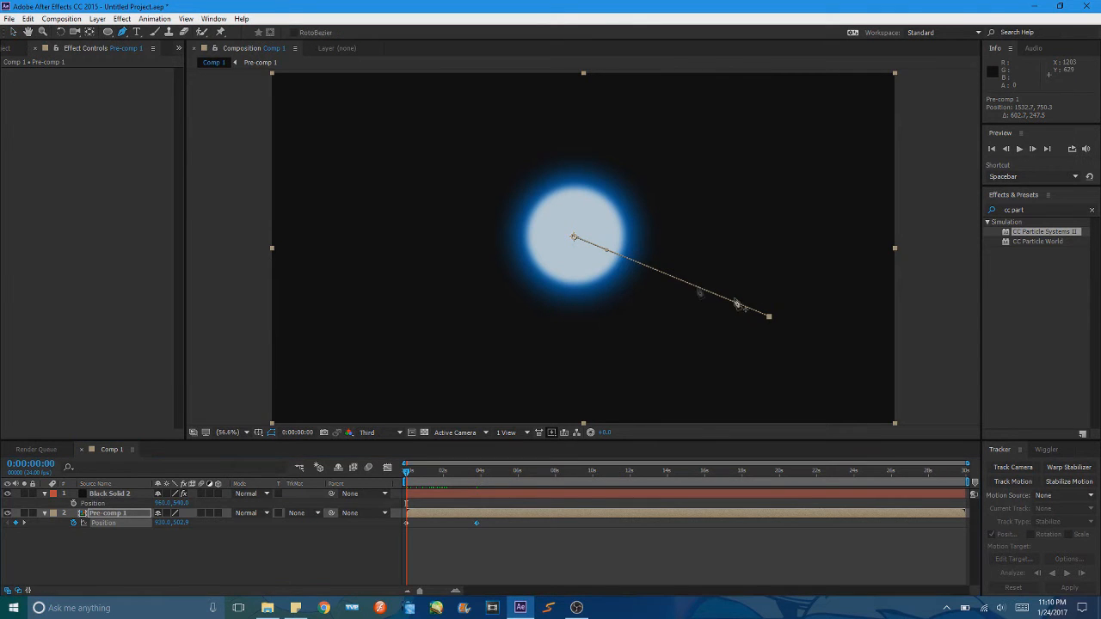
pyautogui.moveTo(736, 302); pyautogui.dragTo(424, 323)
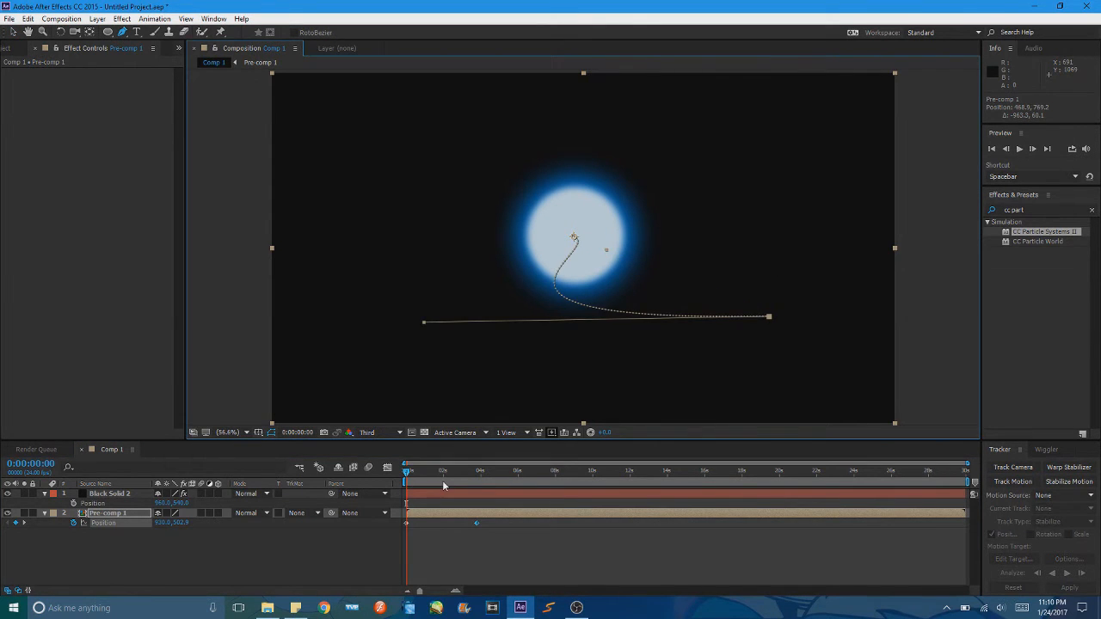
pyautogui.moveTo(416, 478); pyautogui.dragTo(454, 480)
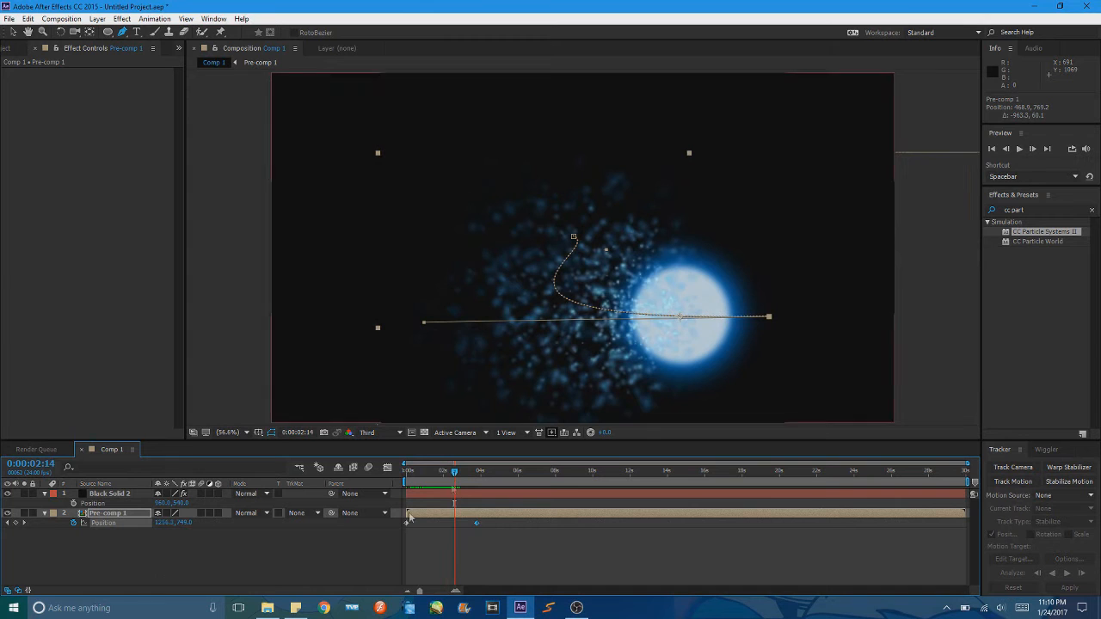
# Set the particles' Longevity to 1 second and review the motion back to 0:00:00:00.
pyautogui.click(110, 494)
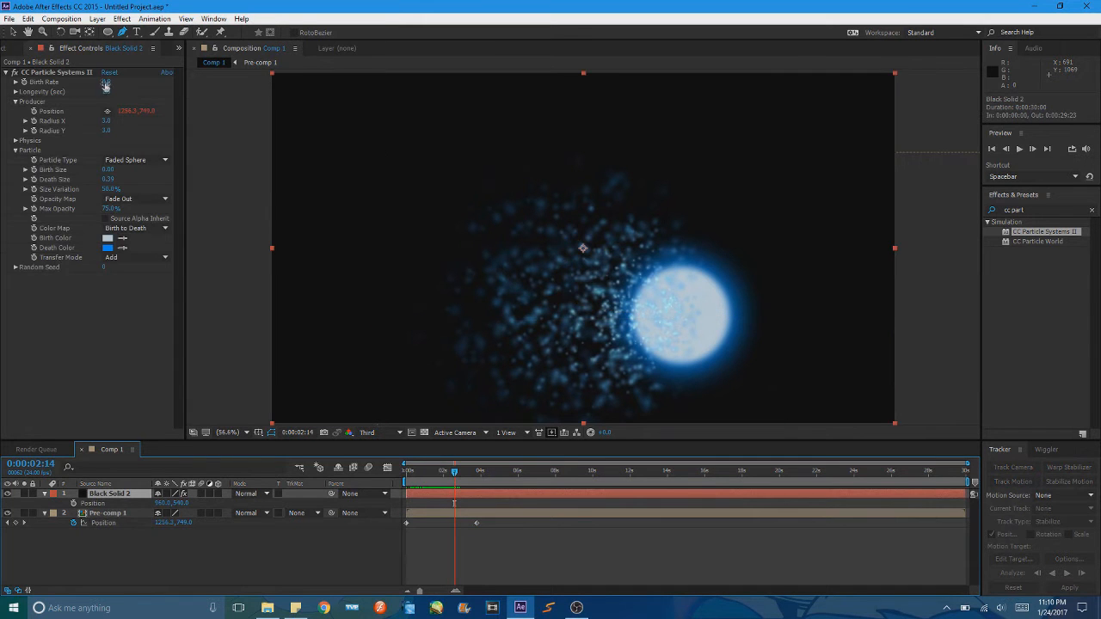
pyautogui.click(107, 93)
pyautogui.write('1')
pyautogui.press('Return')
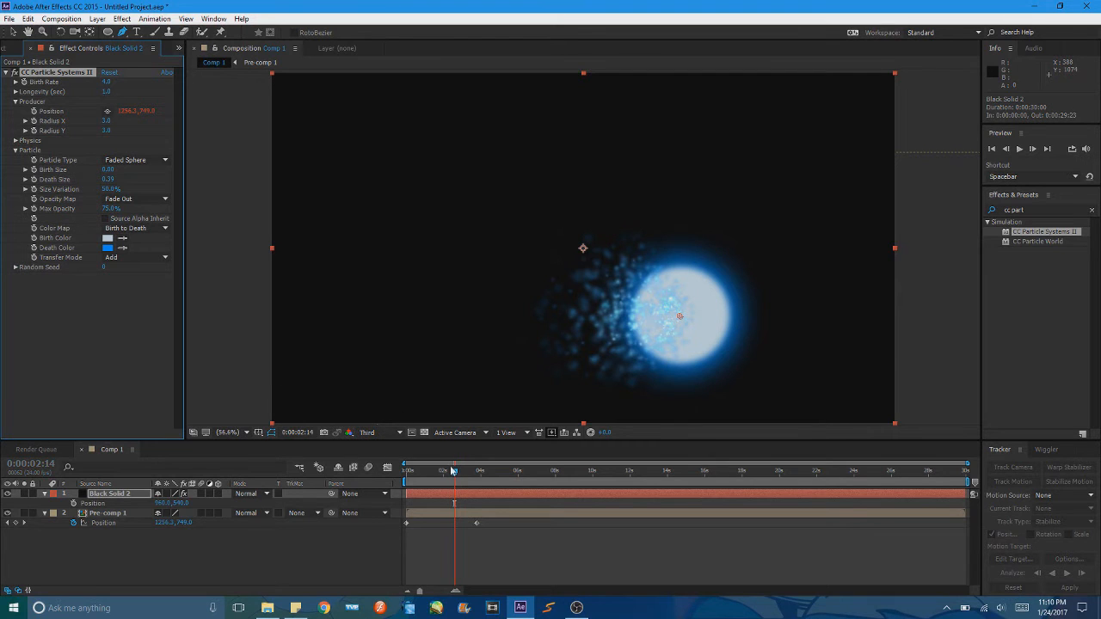
pyautogui.moveTo(454, 471); pyautogui.dragTo(386, 465)
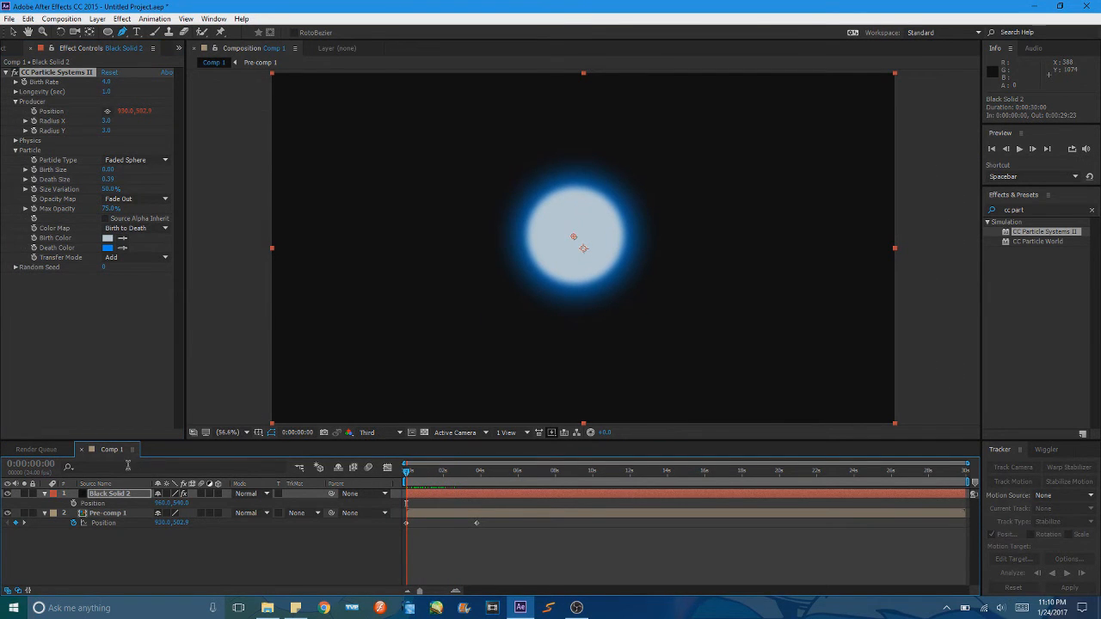
# Set the particles' Physics Velocity to 0.4 and check the trail at 0:00:02:12.
pyautogui.click(16, 141)
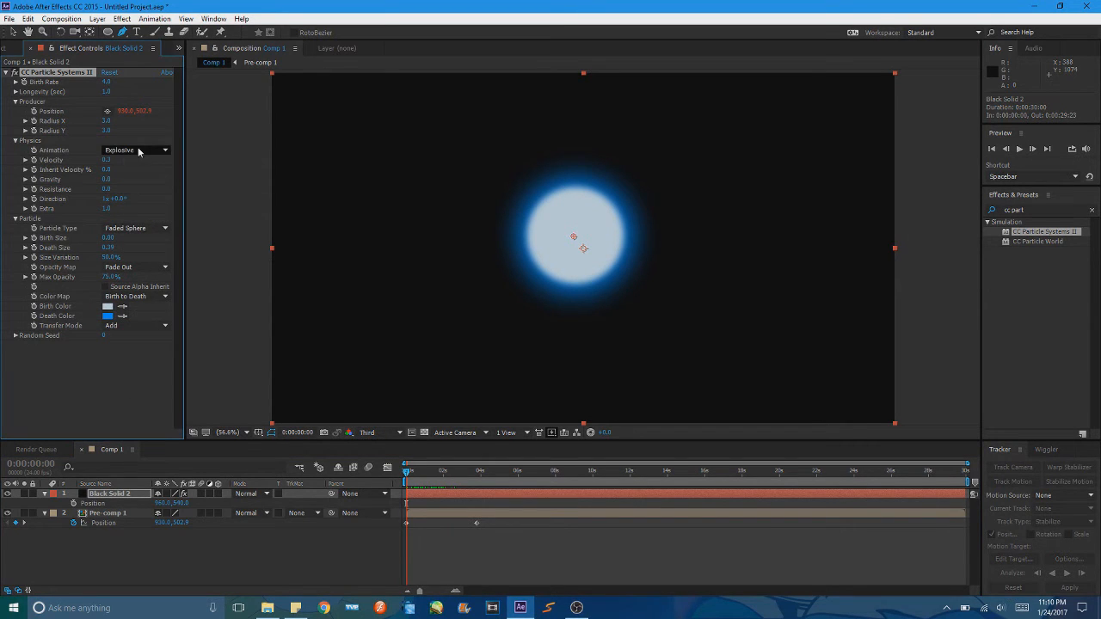
pyautogui.click(107, 160)
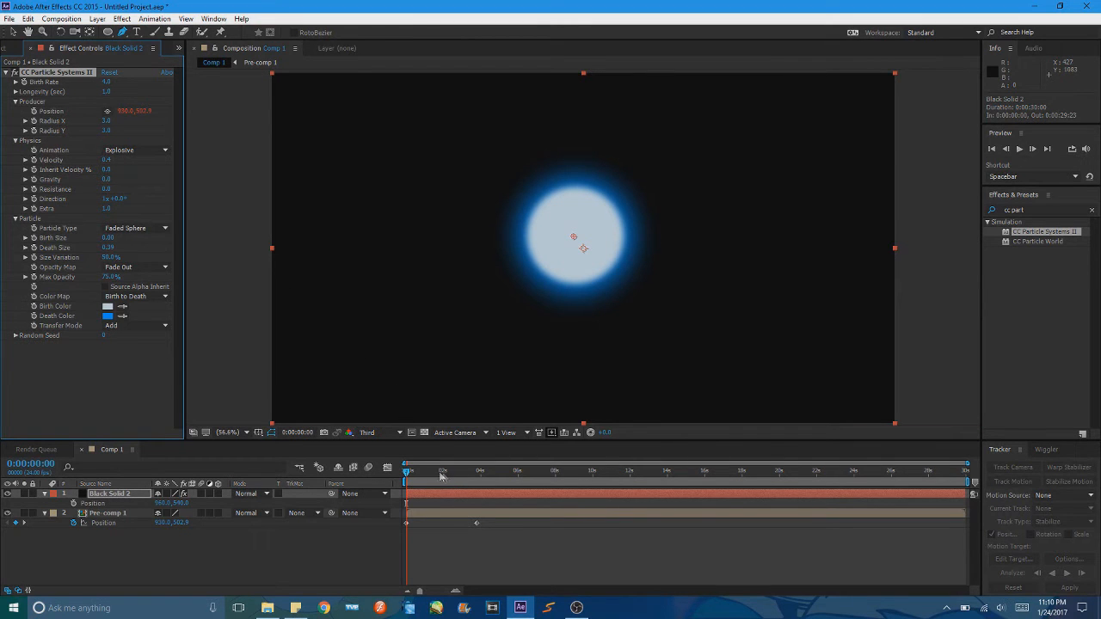
pyautogui.moveTo(441, 476); pyautogui.dragTo(453, 474)
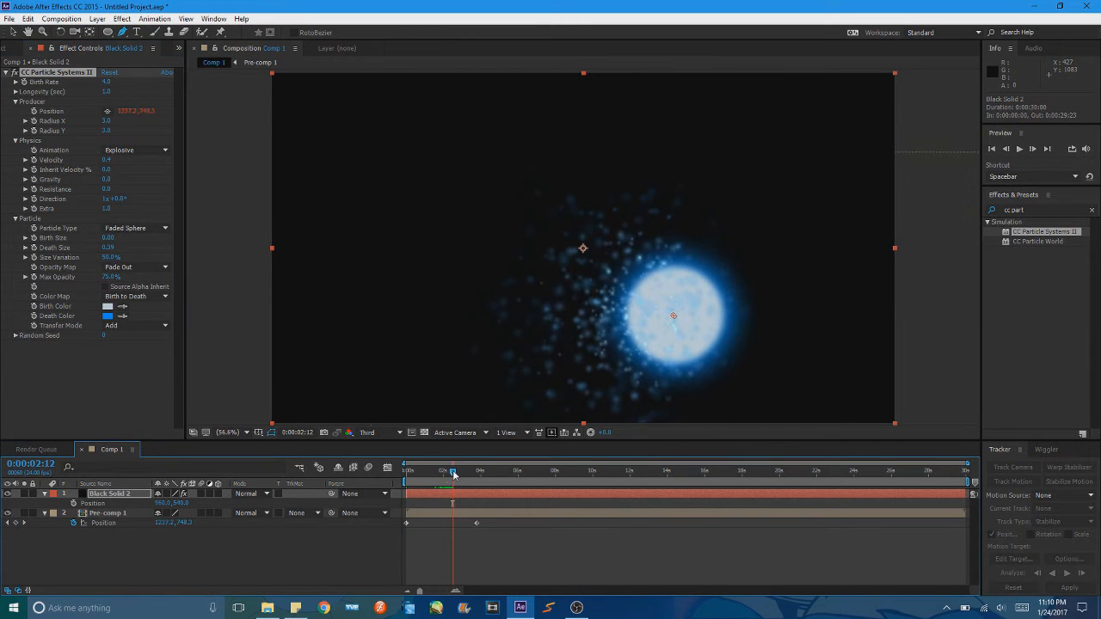
# Remove the Position animation from the orb's Pre-comp 1 layer, undoing the accidental keyframe and stray mask path.
pyautogui.click(75, 523)
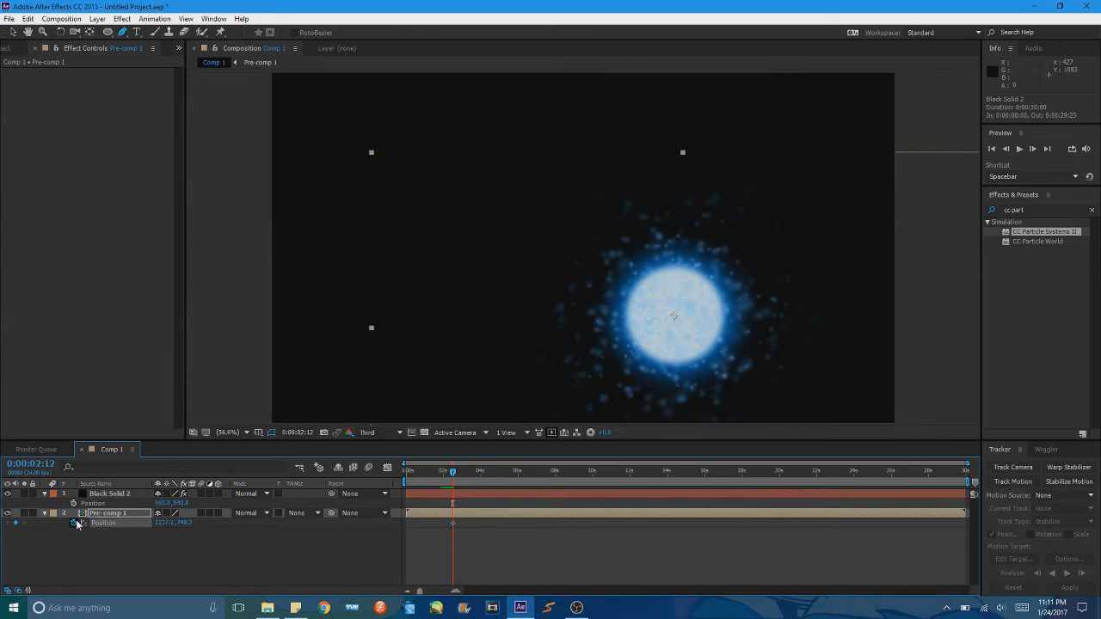
pyautogui.hotkey('ctrl', 'z')
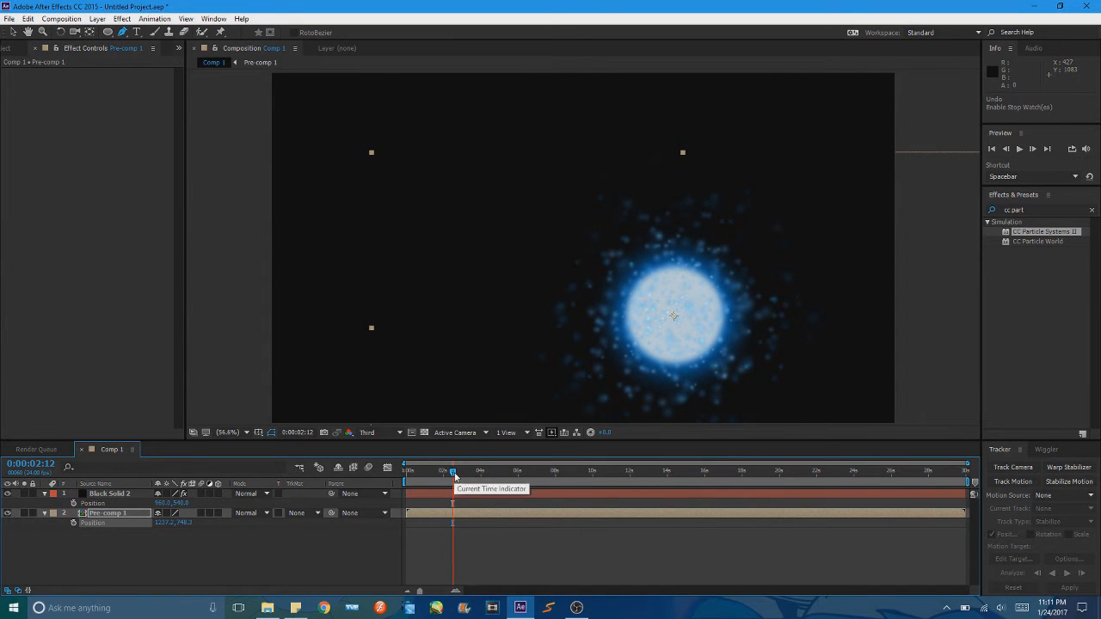
pyautogui.click(590, 354)
pyautogui.hotkey('ctrl', 'z')
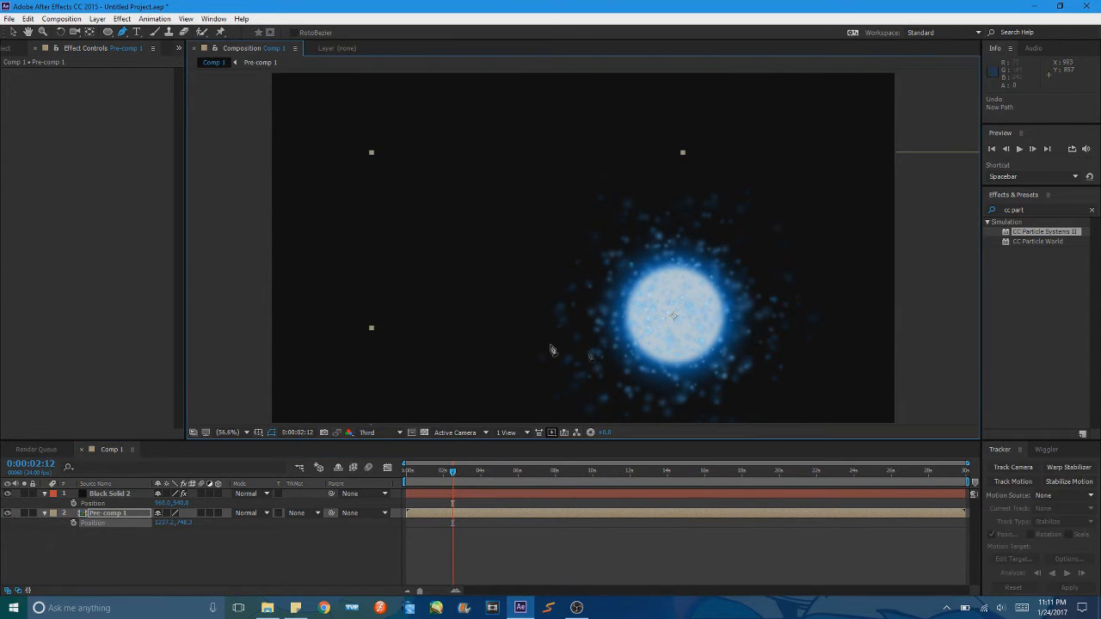
# Move the orb with the Selection tool to about 1000.4, 502.6 and check the particles at 0:00:02:01.
pyautogui.click(12, 32)
pyautogui.moveTo(728, 342); pyautogui.dragTo(646, 269)
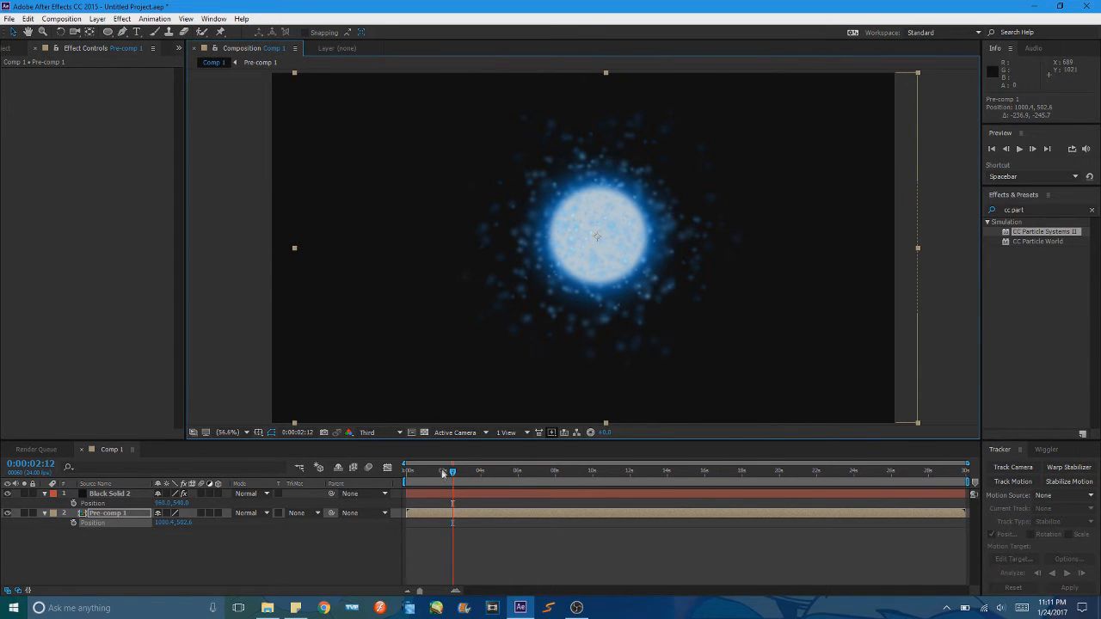
pyautogui.moveTo(443, 474)
pyautogui.mouseDown()
pyautogui.moveTo(406, 473)
pyautogui.moveTo(442, 474)
pyautogui.moveTo(445, 492)
pyautogui.mouseUp()
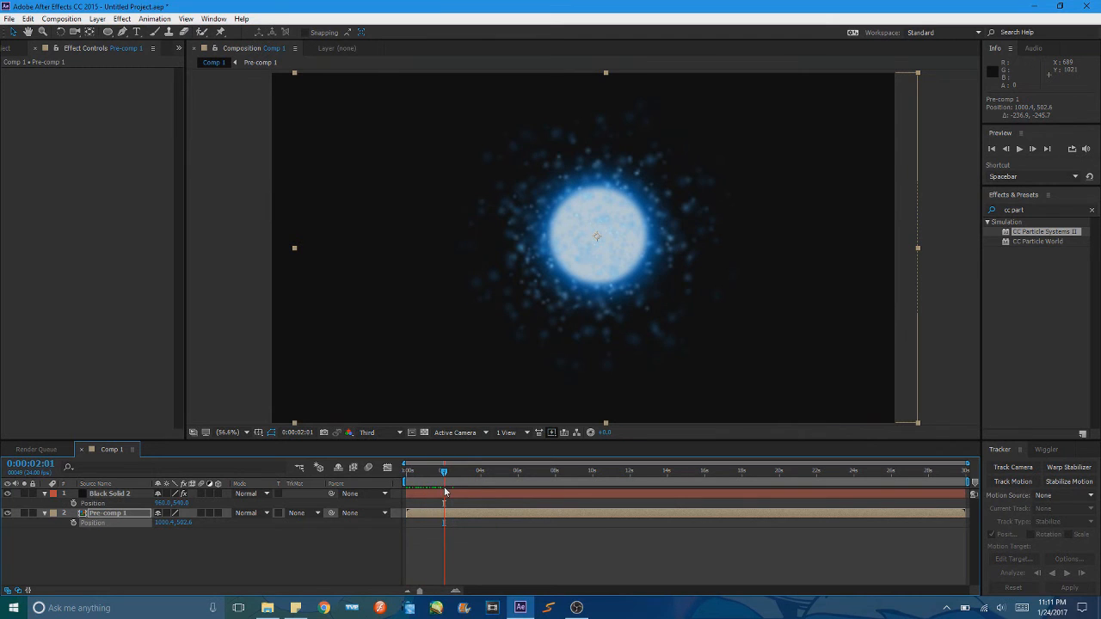
# Find the CC Vector Blur effect and apply it to the Black Solid 2 particle layer.
pyautogui.click(110, 496)
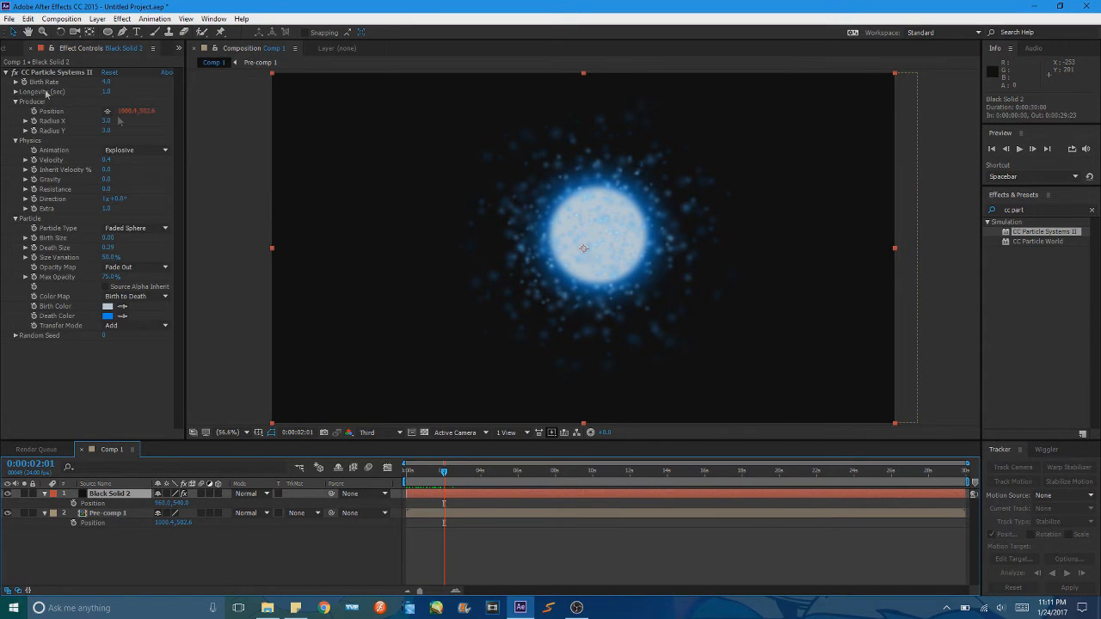
pyautogui.click(6, 76)
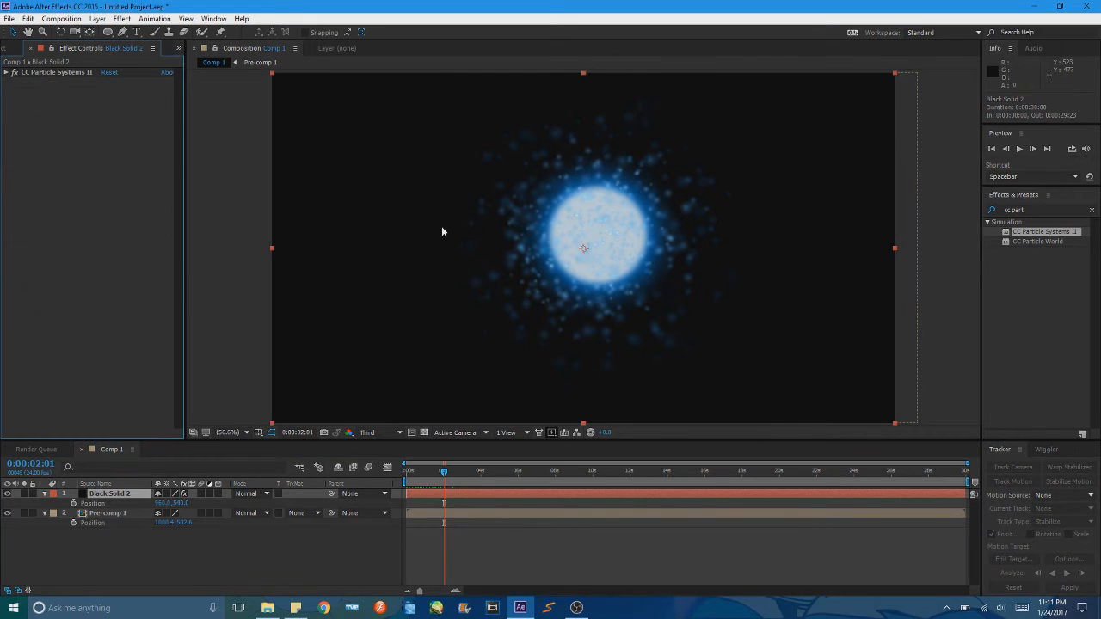
pyautogui.click(1043, 208)
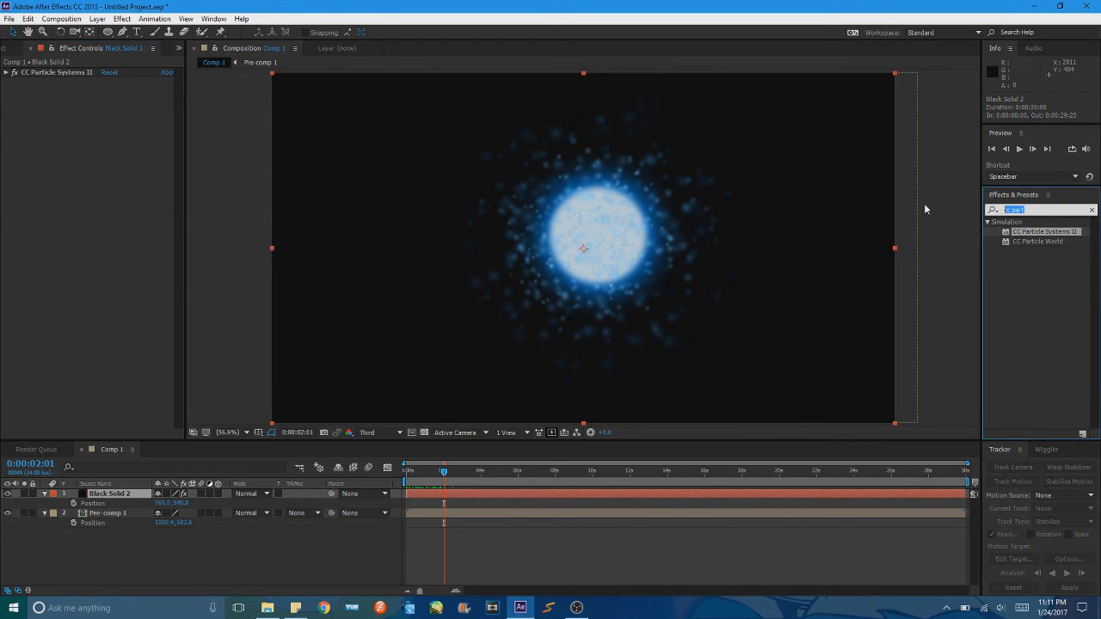
pyautogui.write('vect')
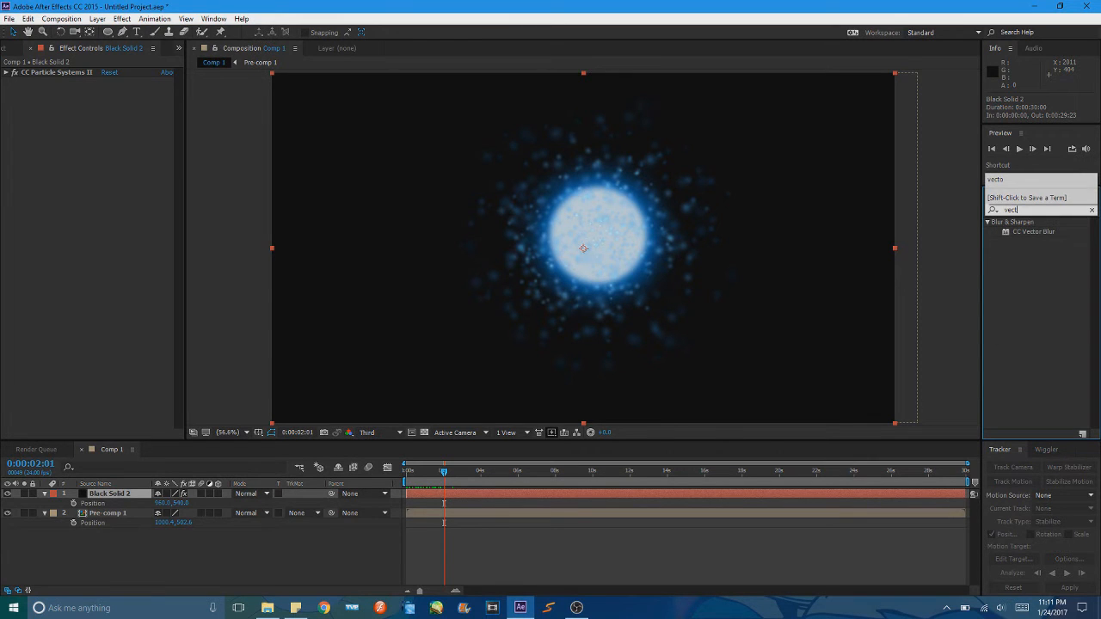
pyautogui.moveTo(1033, 234); pyautogui.dragTo(552, 499)
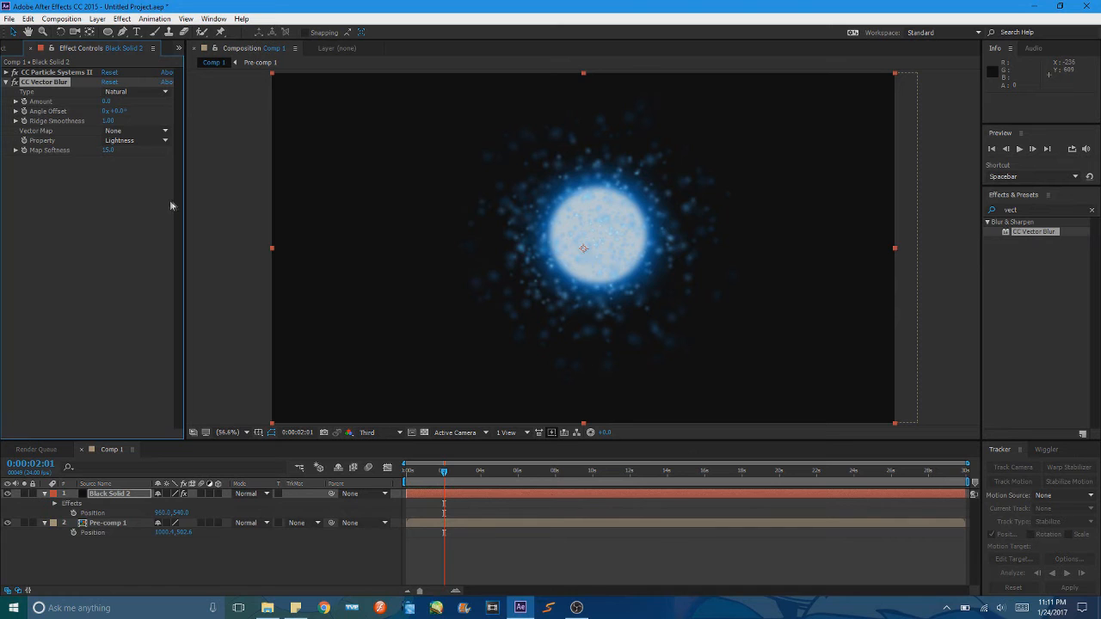
# Set the CC Vector Blur Amount to 20 on Black Solid 2 and collapse the layer's properties.
pyautogui.click(119, 92)
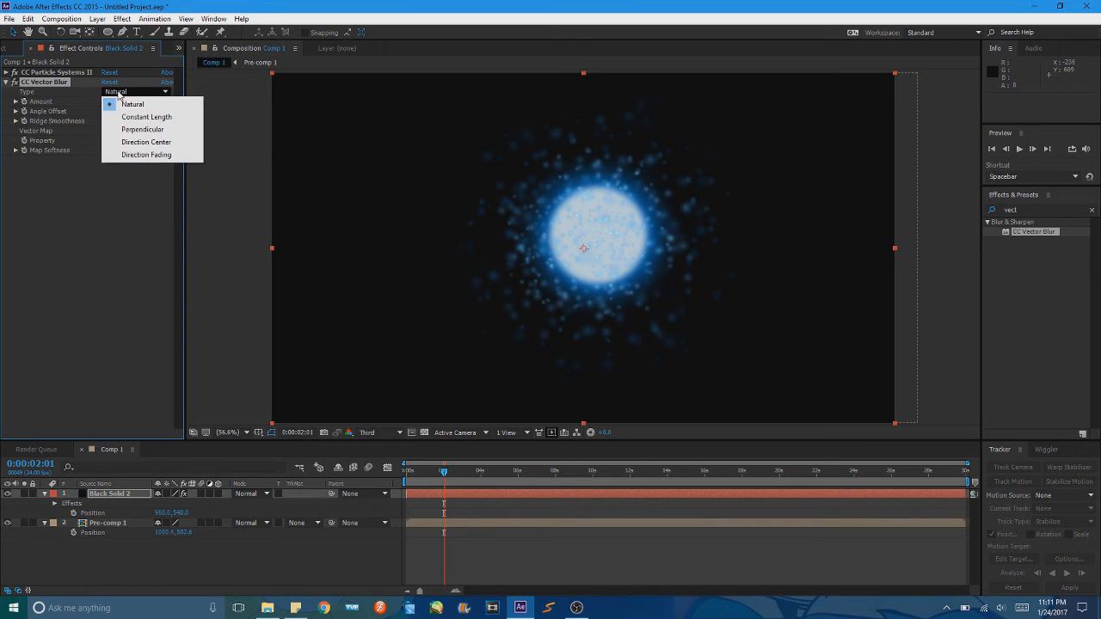
pyautogui.click(37, 237)
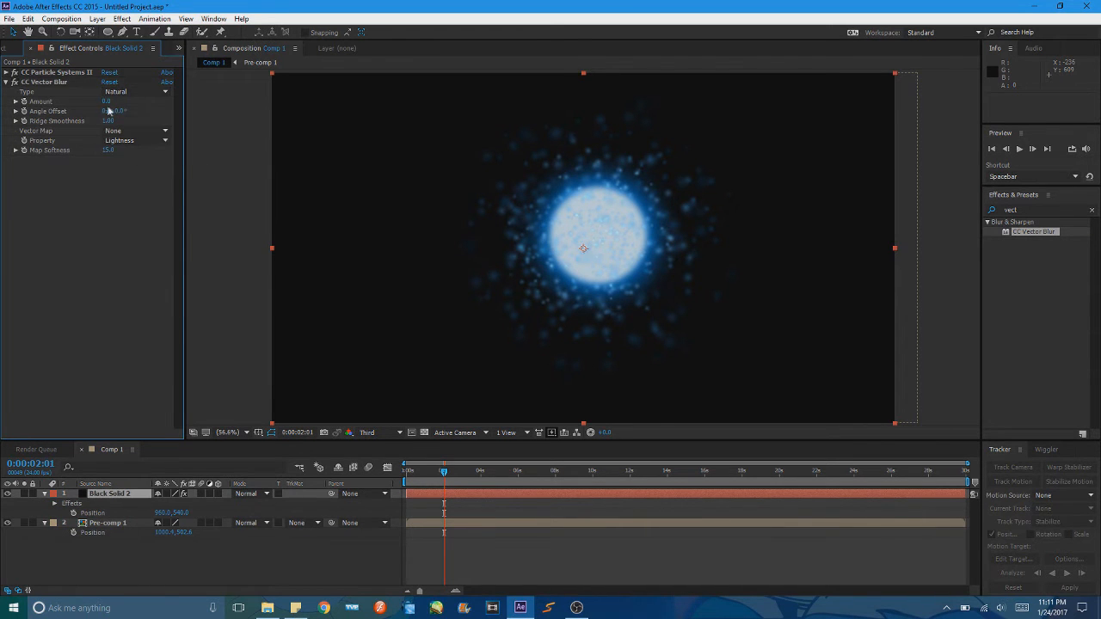
pyautogui.moveTo(105, 101); pyautogui.dragTo(119, 101)
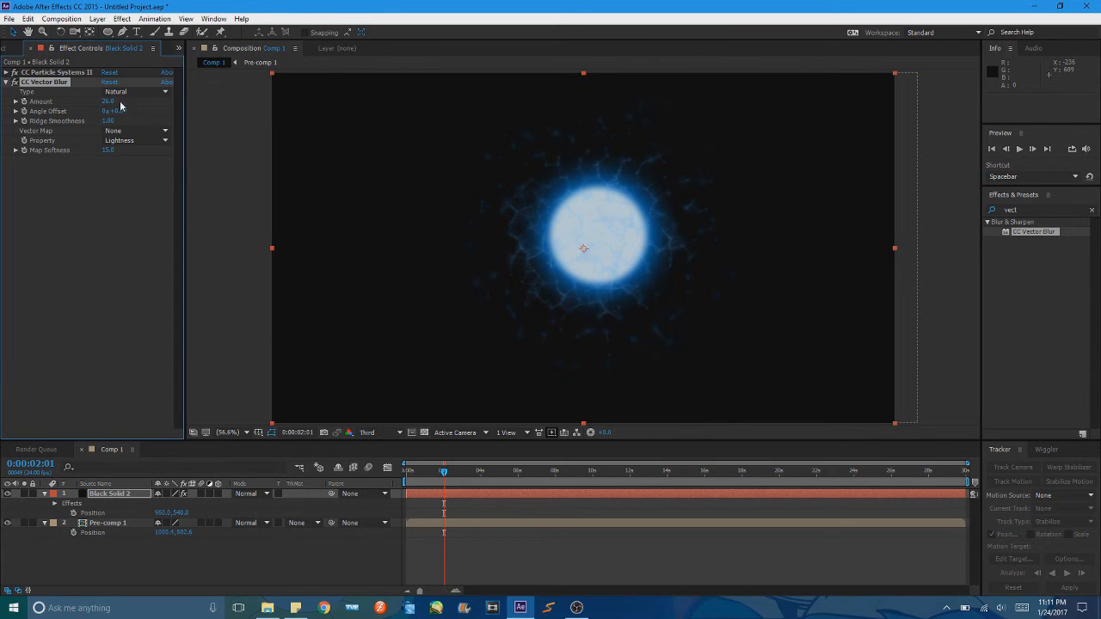
pyautogui.click(111, 102)
pyautogui.press('Return')
pyautogui.click(45, 494)
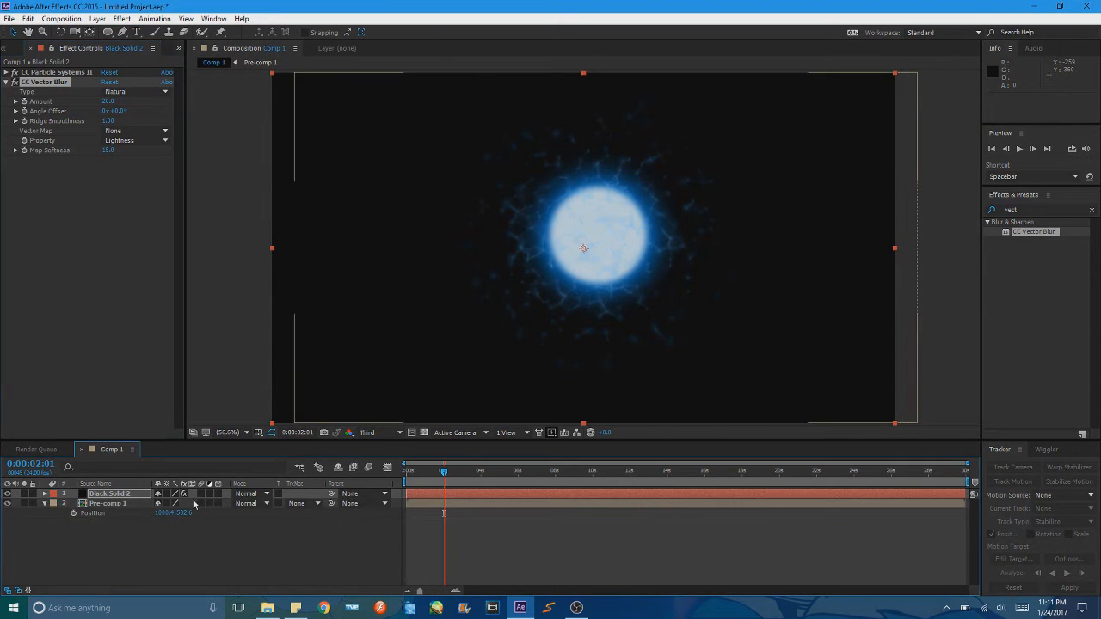
# Try the Add blending mode on the Black Solid 2 particle layer.
pyautogui.click(105, 495)
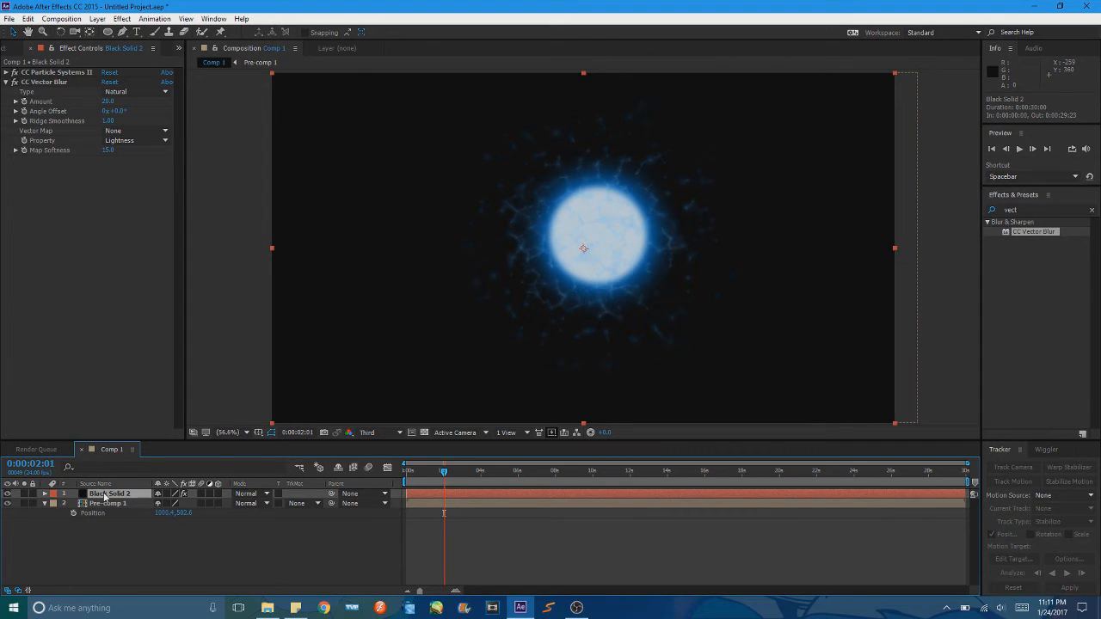
pyautogui.click(250, 494)
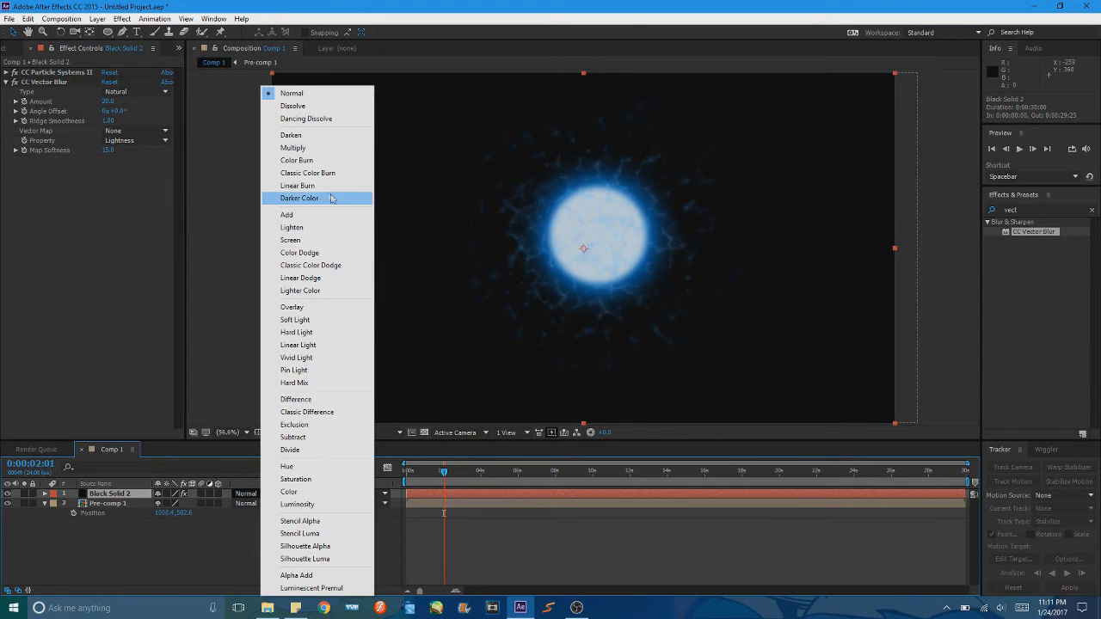
pyautogui.click(337, 216)
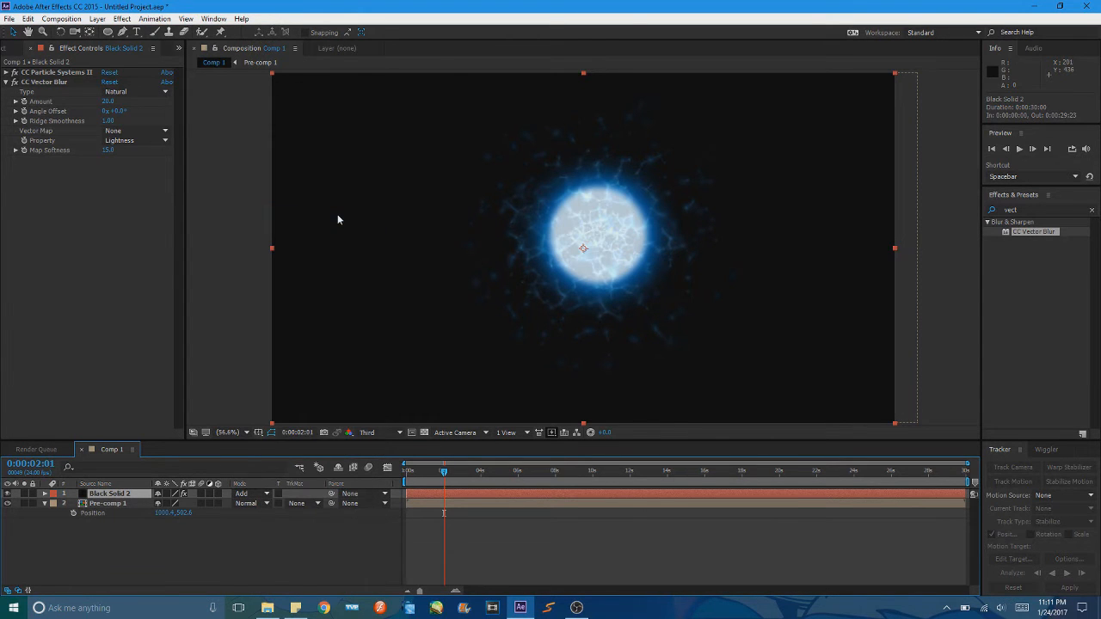
# Set the blending mode of the Pre-comp 1 orb layer to Add.
pyautogui.click(113, 504)
pyautogui.click(249, 503)
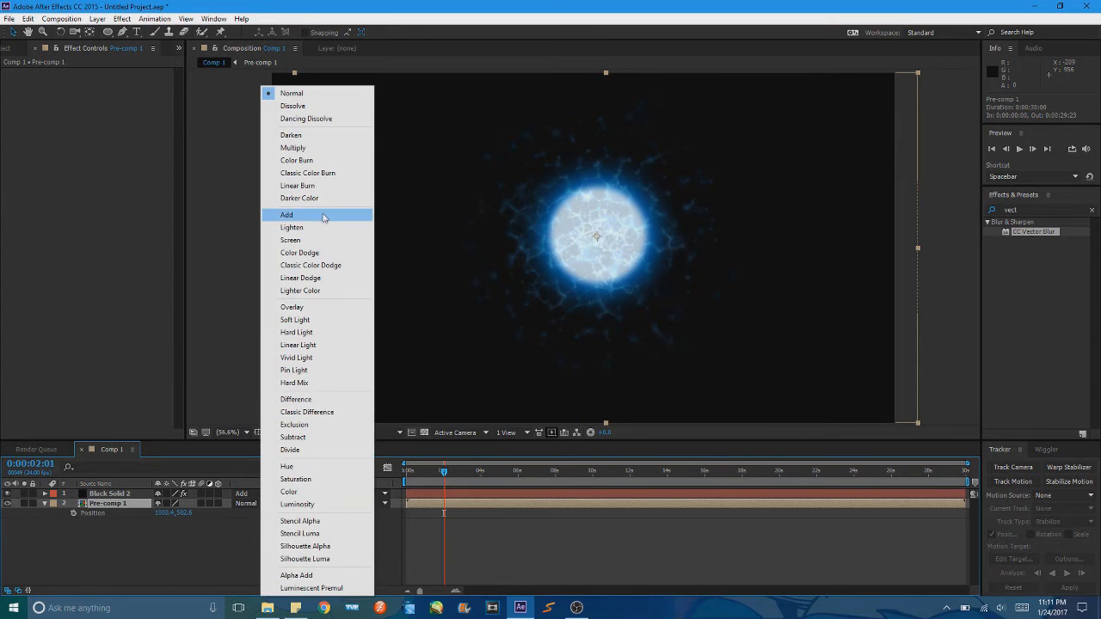
pyautogui.click(322, 215)
# Set the Birth Color of the particles on Black Solid 2 to white.
pyautogui.click(120, 495)
pyautogui.rightClick(125, 497)
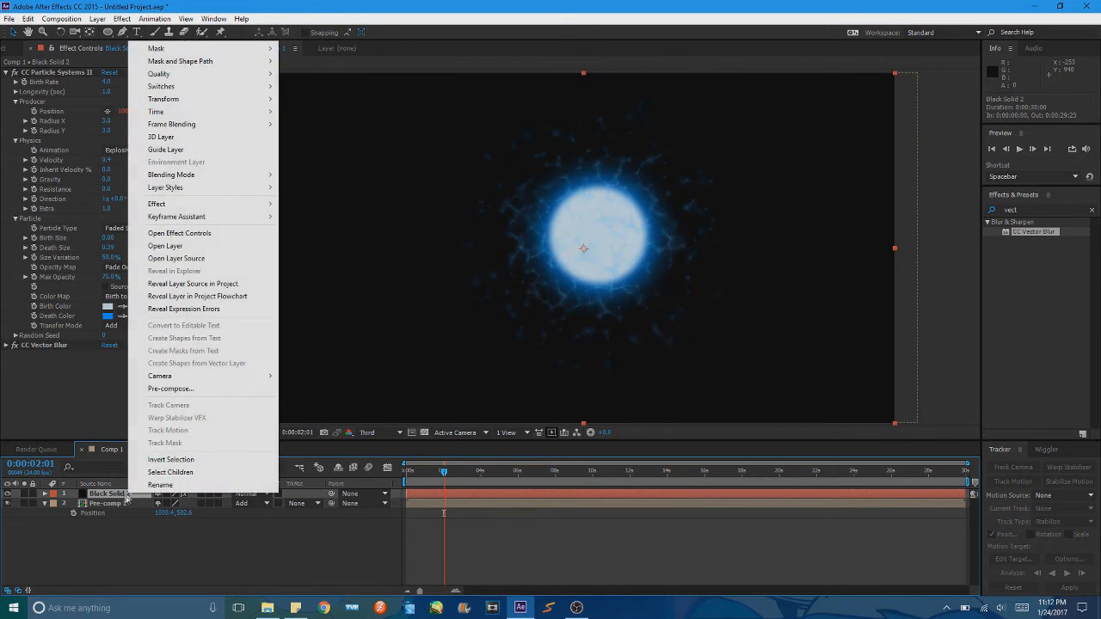
pyautogui.click(166, 584)
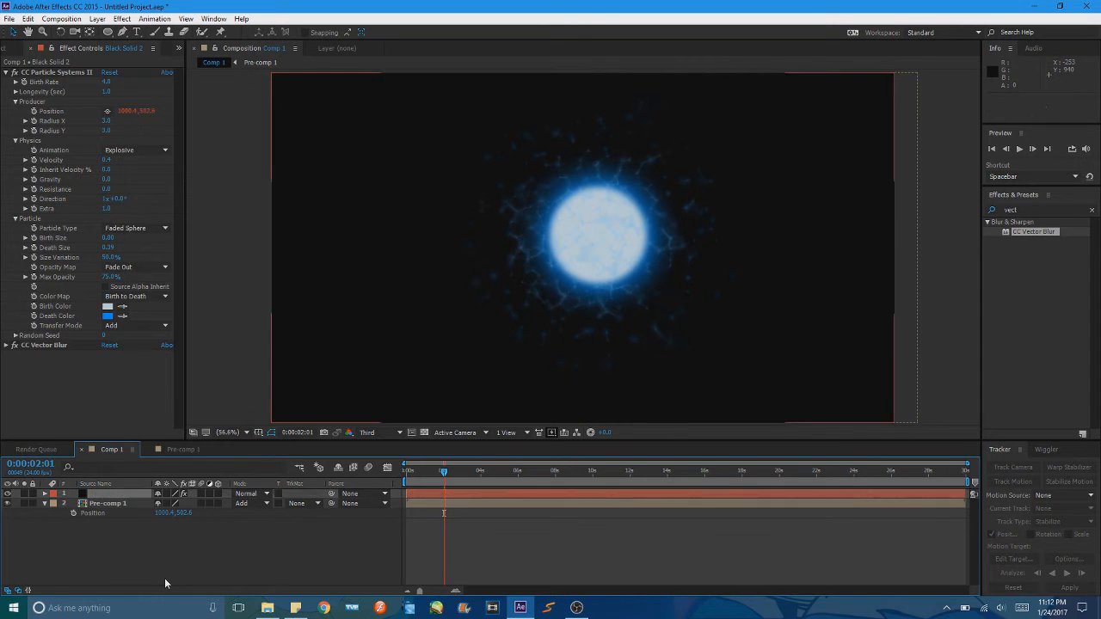
pyautogui.click(107, 308)
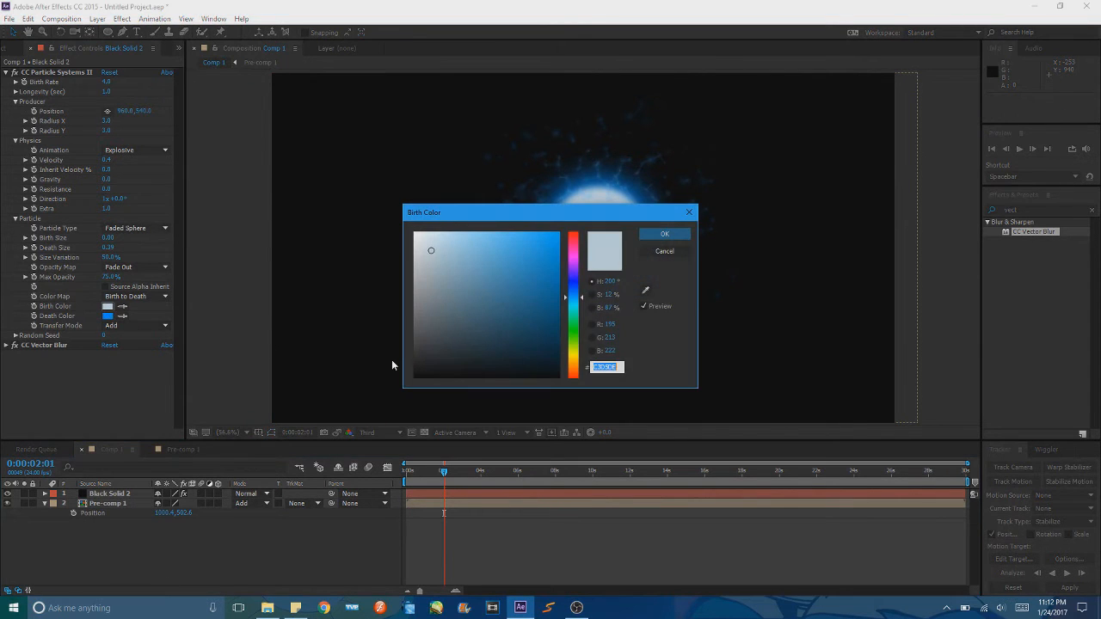
pyautogui.click(662, 234)
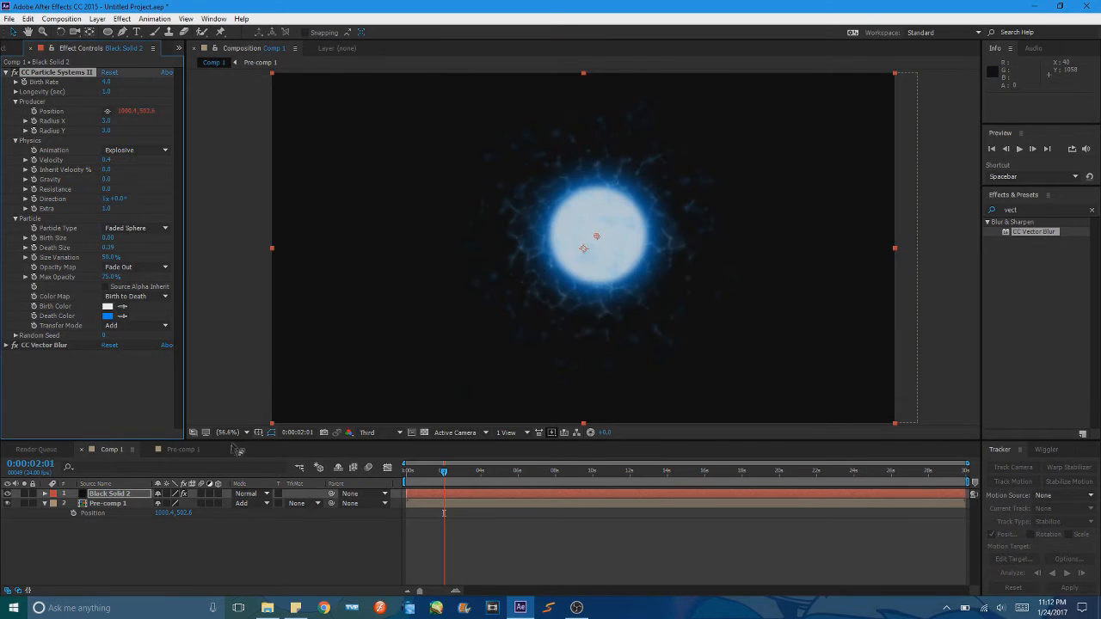
# Change the upper Black Solid 1's Fill color inside Pre-comp 1 to white (FFFFFF) and return to Comp 1.
pyautogui.doubleClick(127, 505)
pyautogui.click(122, 495)
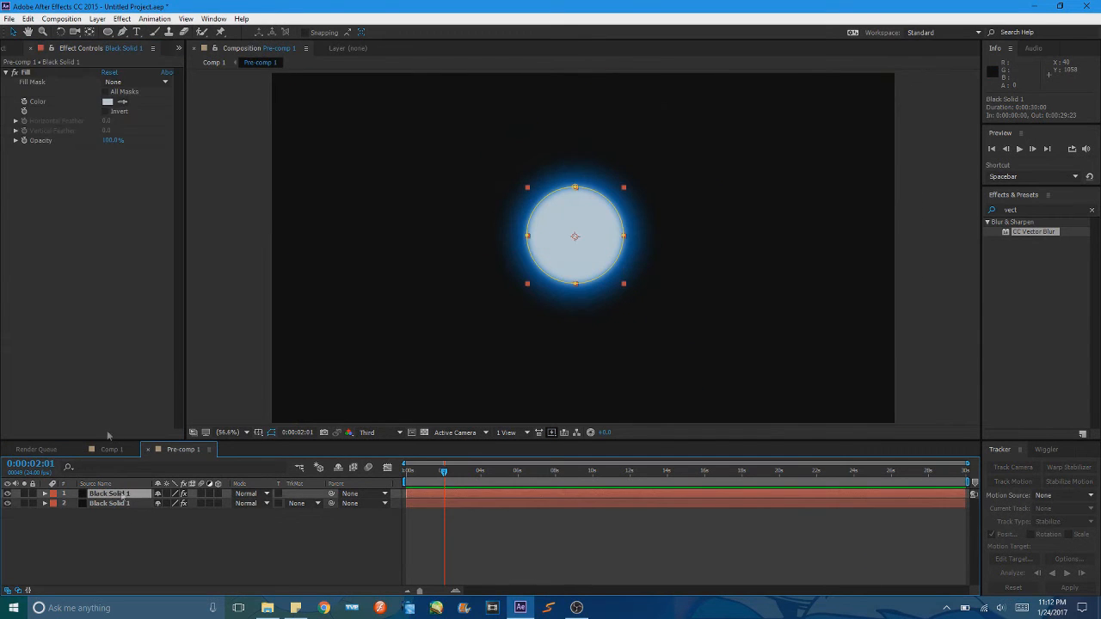
pyautogui.click(110, 103)
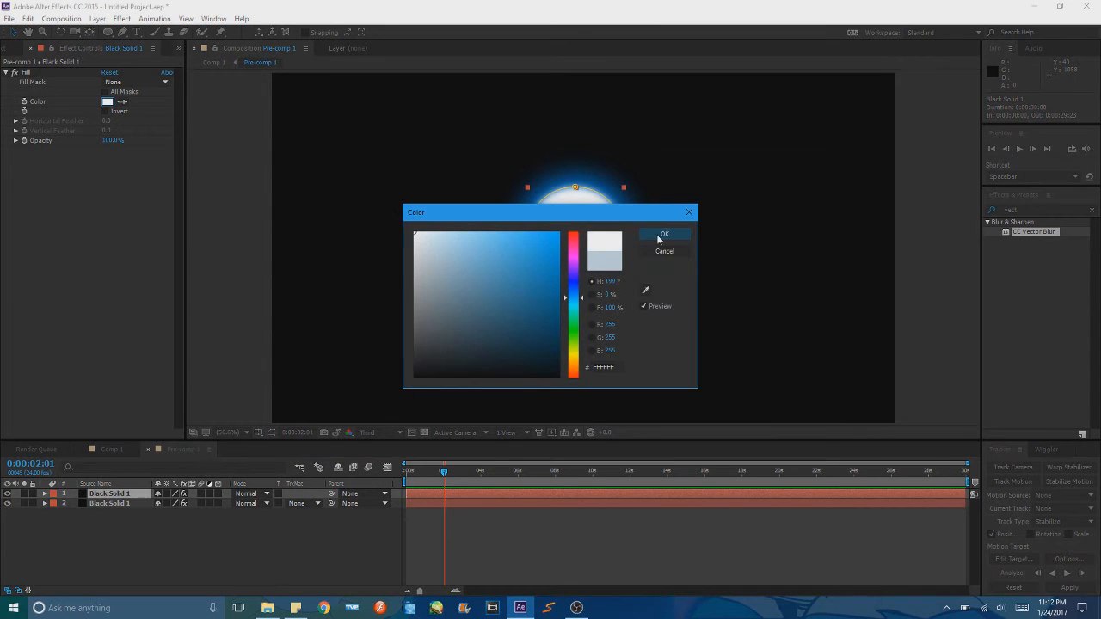
pyautogui.click(661, 236)
pyautogui.click(112, 450)
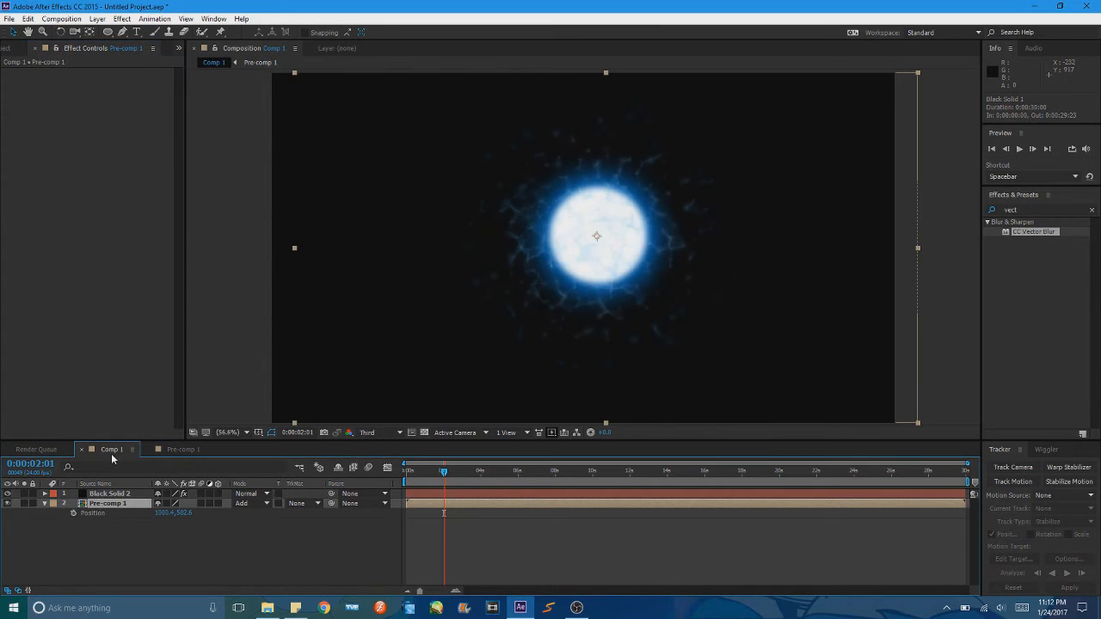
# Set Black Solid 2's blending mode to Add, keeping the particles' Transfer Mode at Add, and check the result at 0:00:02:12.
pyautogui.moveTo(444, 474); pyautogui.dragTo(434, 474)
pyautogui.click(137, 494)
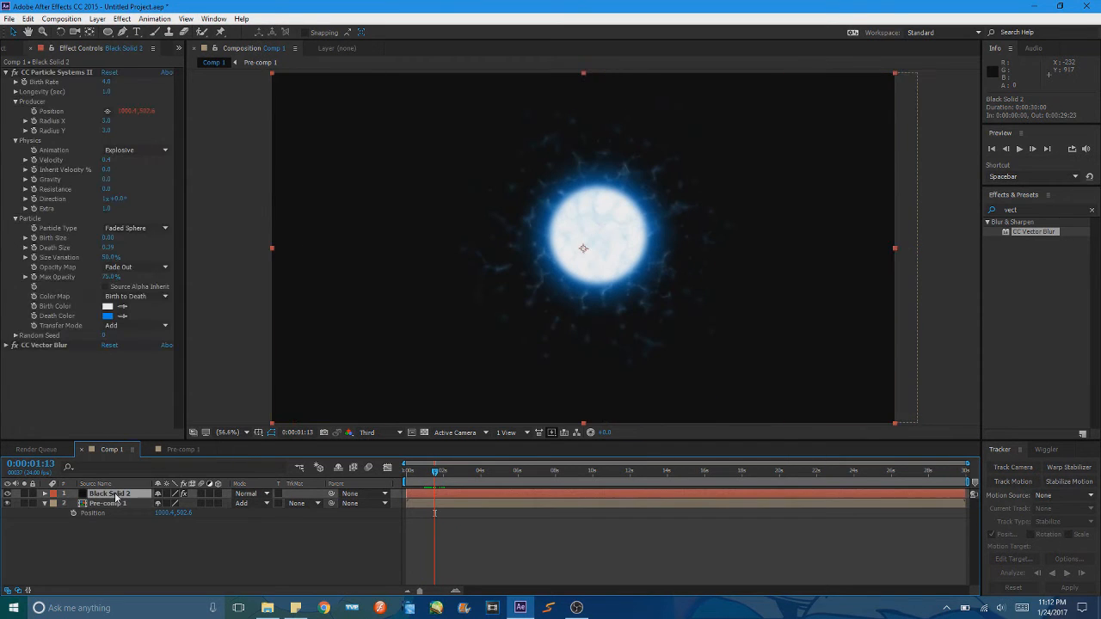
pyautogui.click(136, 326)
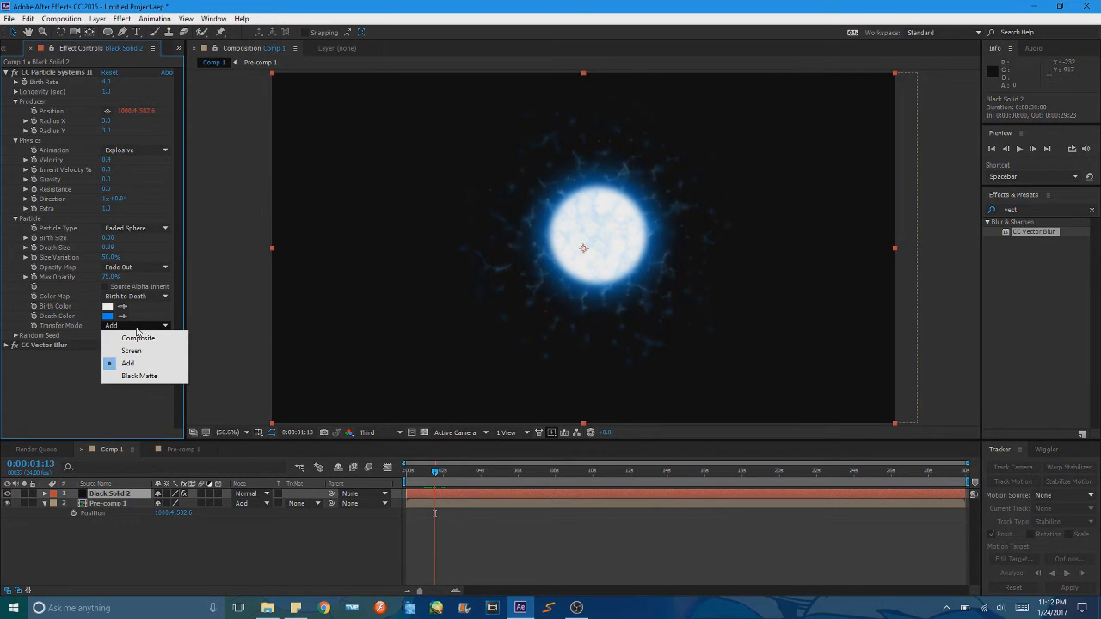
pyautogui.click(74, 387)
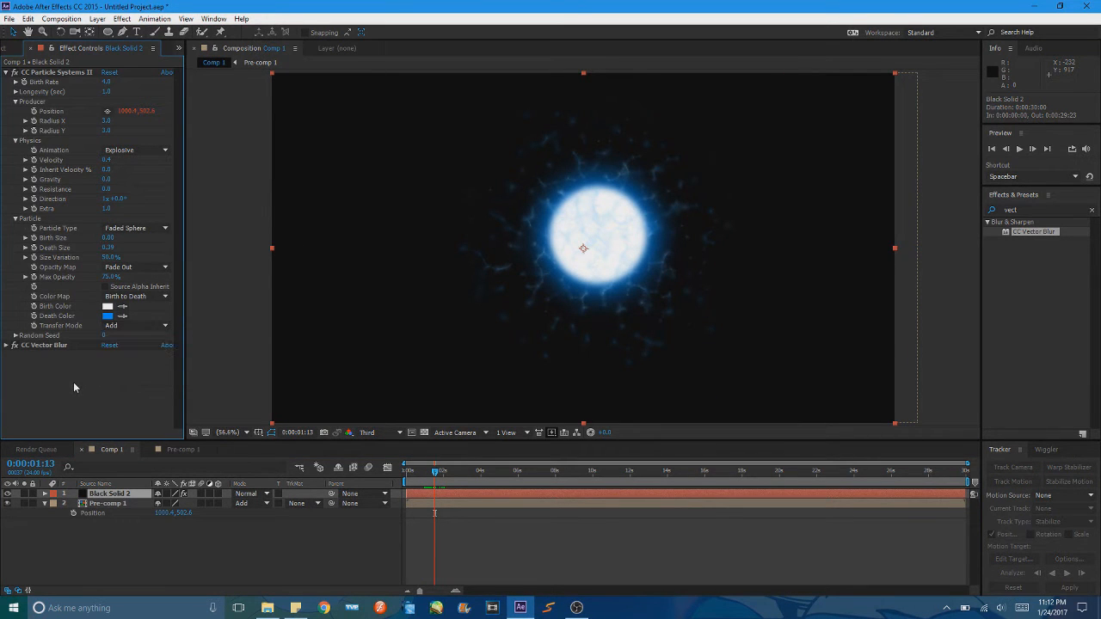
pyautogui.click(246, 493)
pyautogui.click(289, 215)
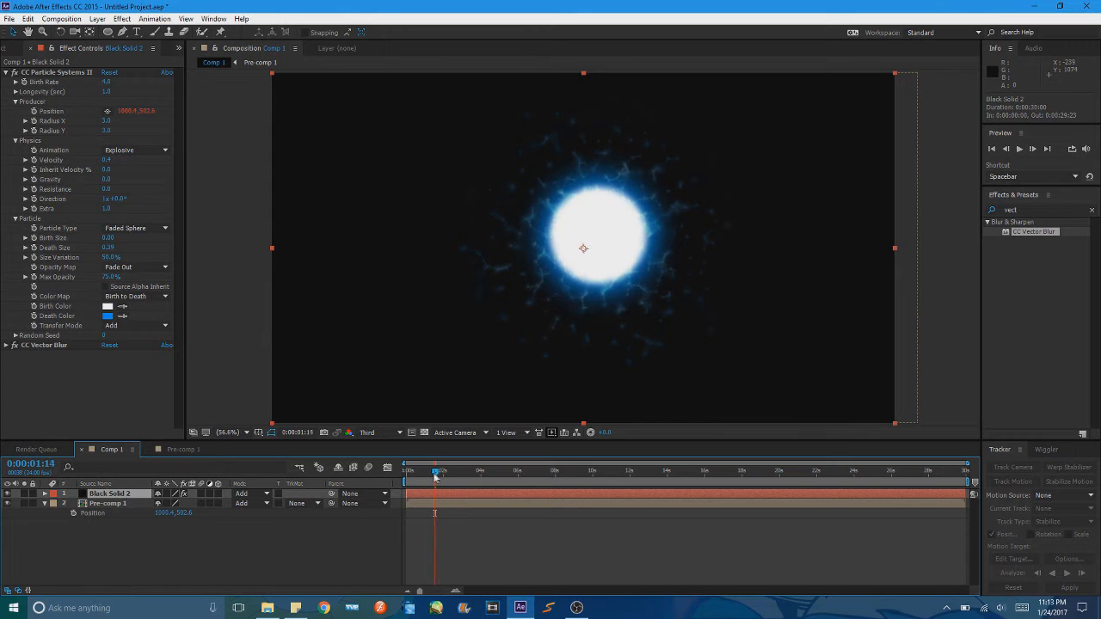
pyautogui.moveTo(434, 475); pyautogui.dragTo(454, 484)
# Shift the particles' Death Color hue to a deeper blue and play the preview from 0:00:00:00.
pyautogui.click(108, 316)
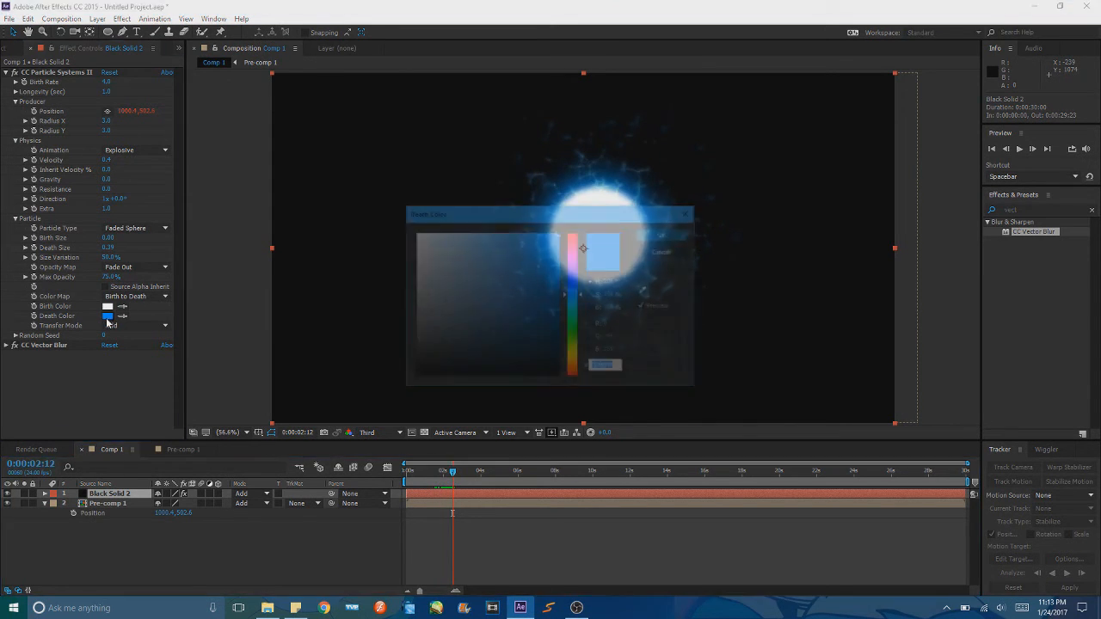
pyautogui.moveTo(575, 296); pyautogui.dragTo(574, 286)
pyautogui.click(664, 234)
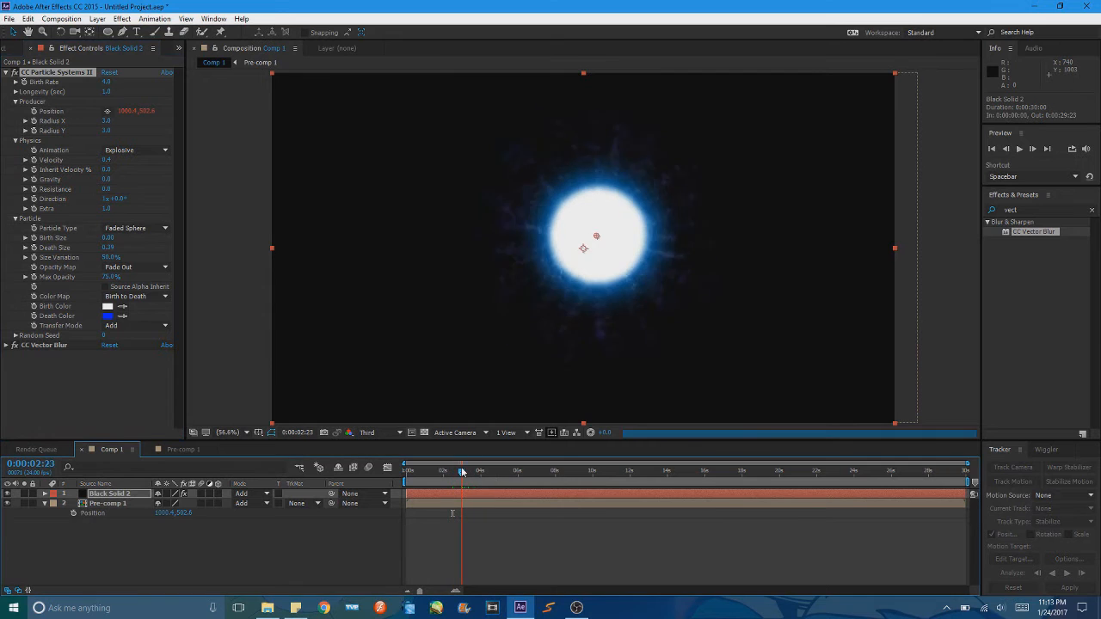
pyautogui.moveTo(453, 472); pyautogui.dragTo(404, 472)
pyautogui.click(1020, 149)
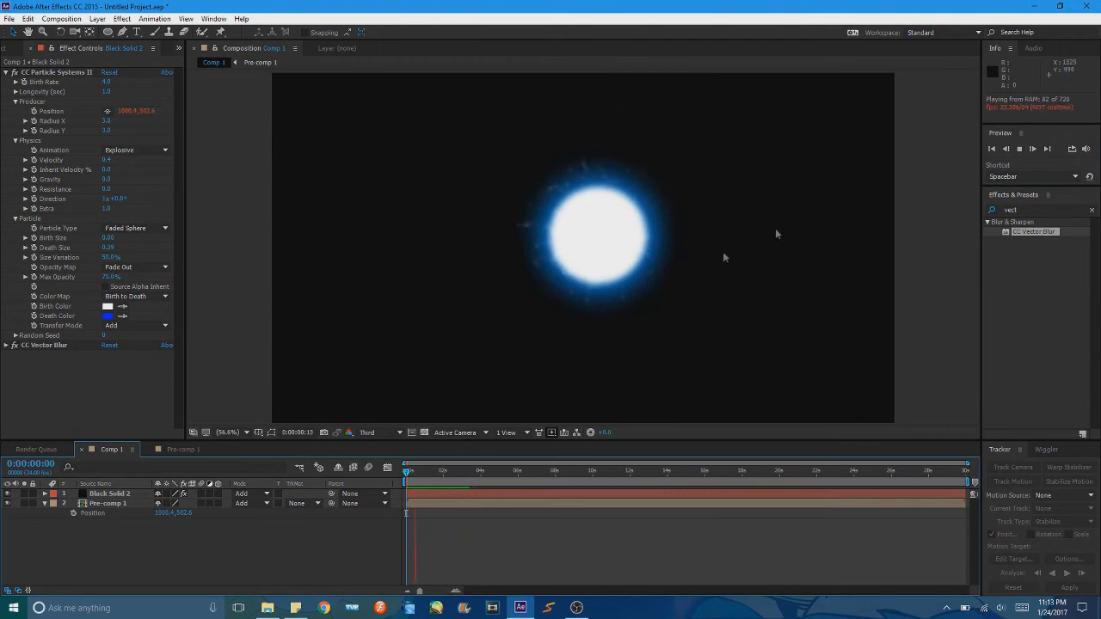
# Find the Stylize Glow effect and apply it to Black Solid 2 below CC Vector Blur.
pyautogui.click(1032, 210)
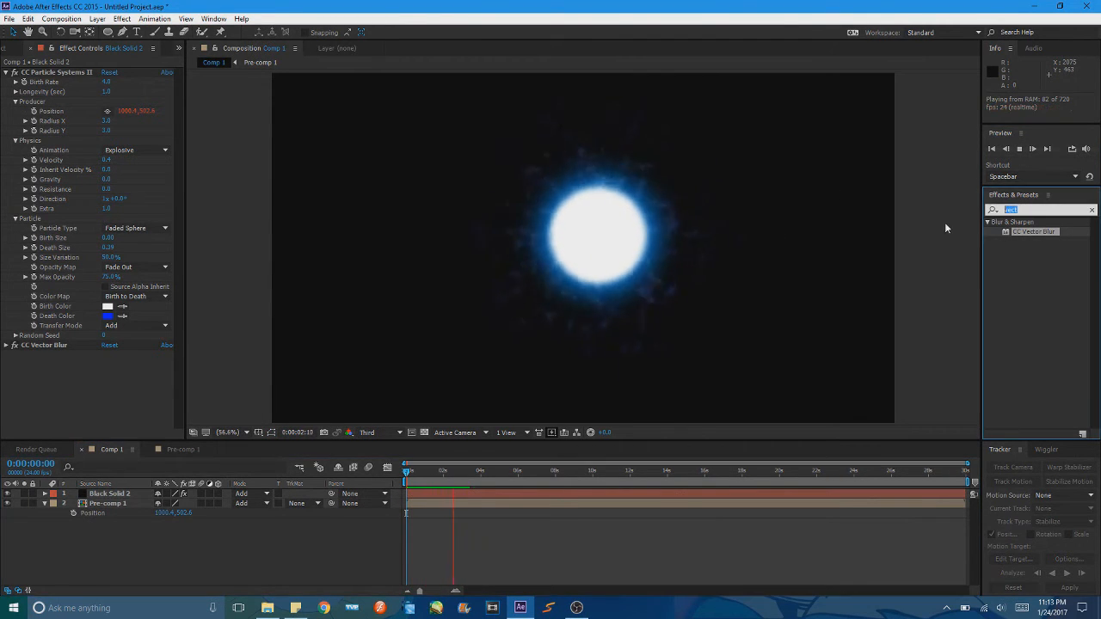
pyautogui.write('glow')
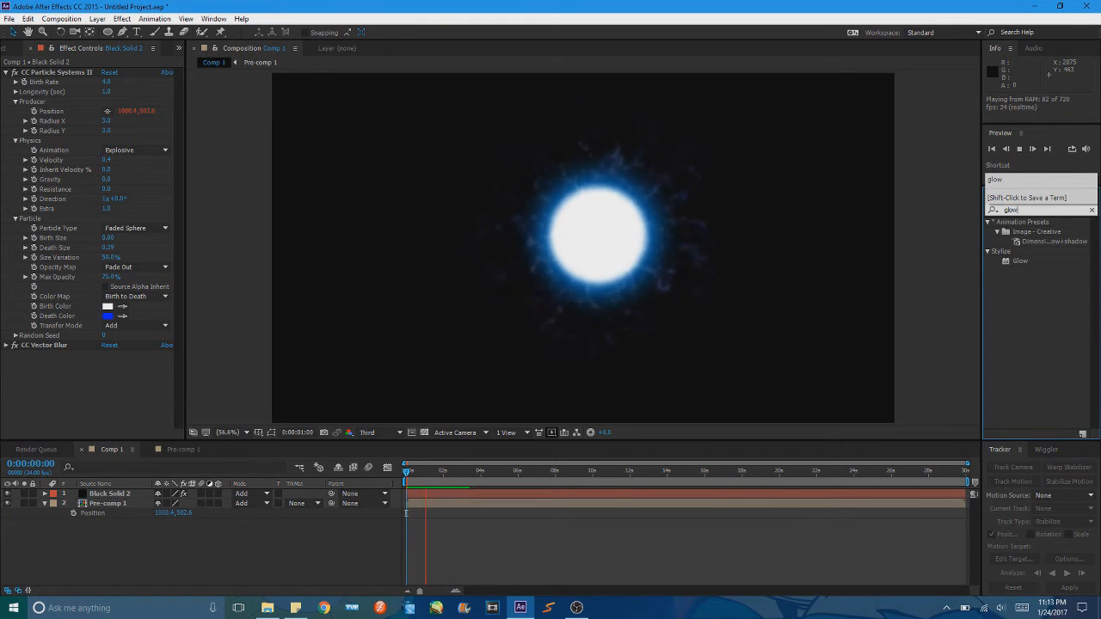
pyautogui.moveTo(1015, 261); pyautogui.dragTo(123, 411)
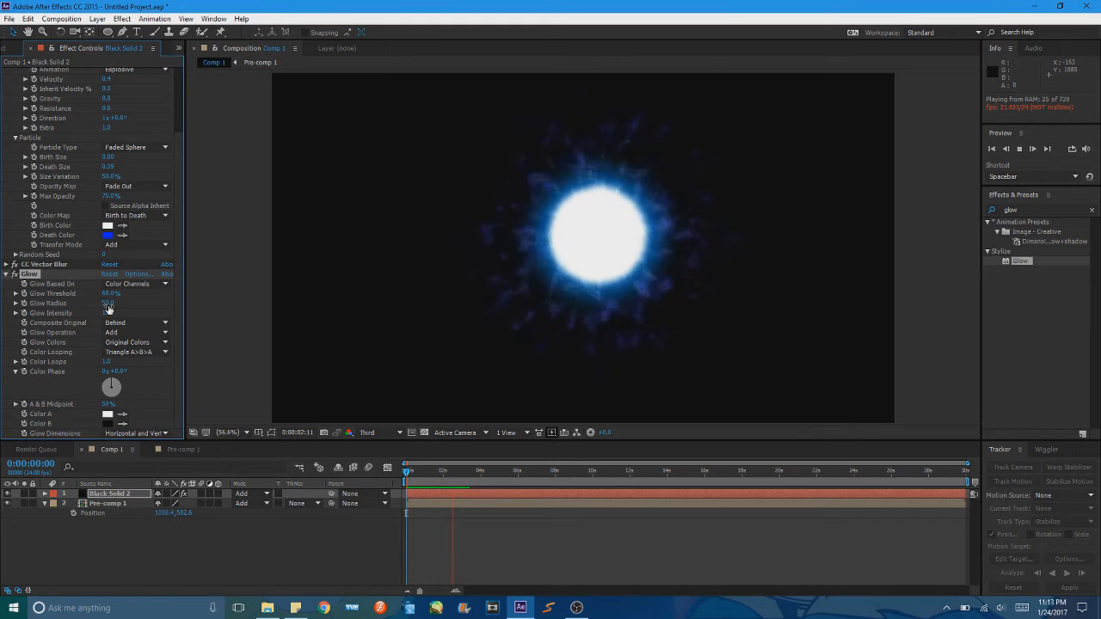
# Lighten the particles' Death Color to a blue of about 005AFF, judging it at 0:00:02:05.
pyautogui.click(135, 520)
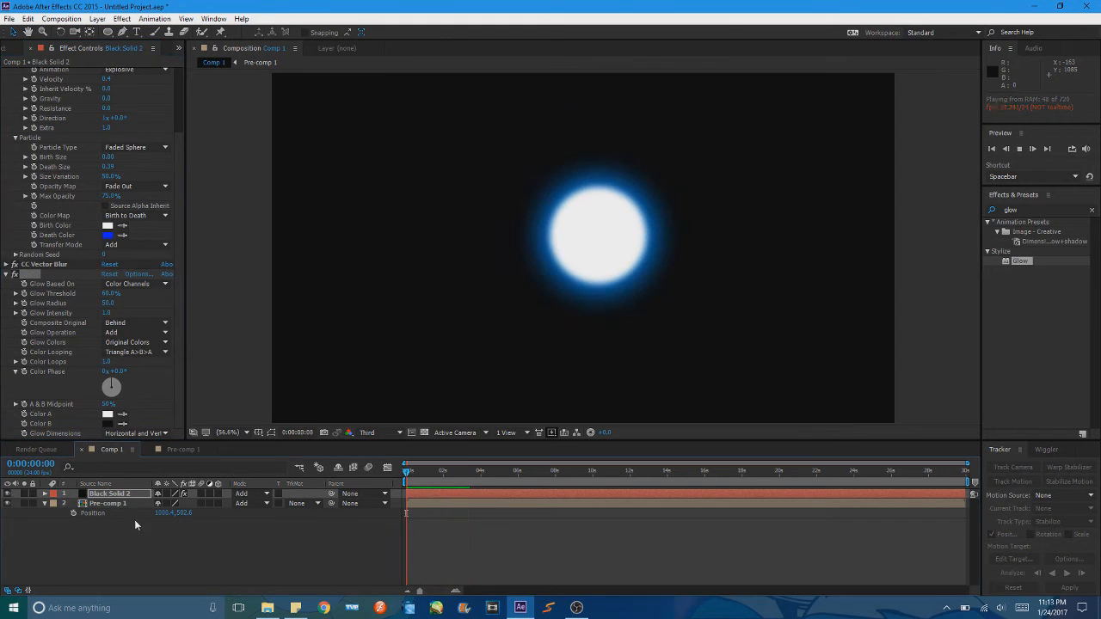
pyautogui.click(446, 482)
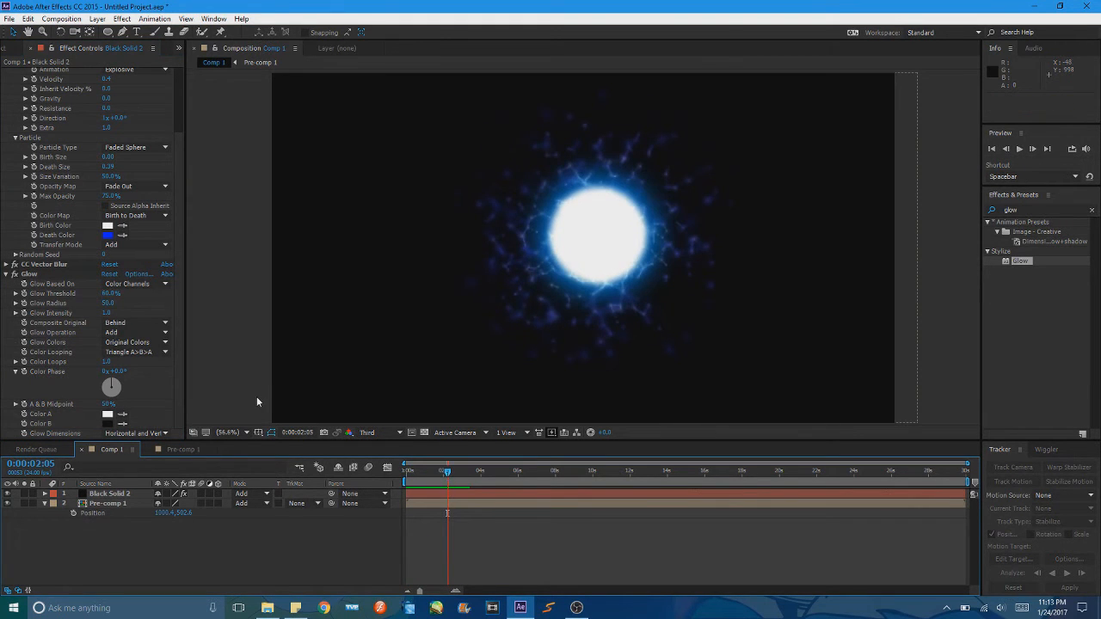
pyautogui.click(109, 235)
pyautogui.moveTo(577, 284); pyautogui.dragTo(578, 295)
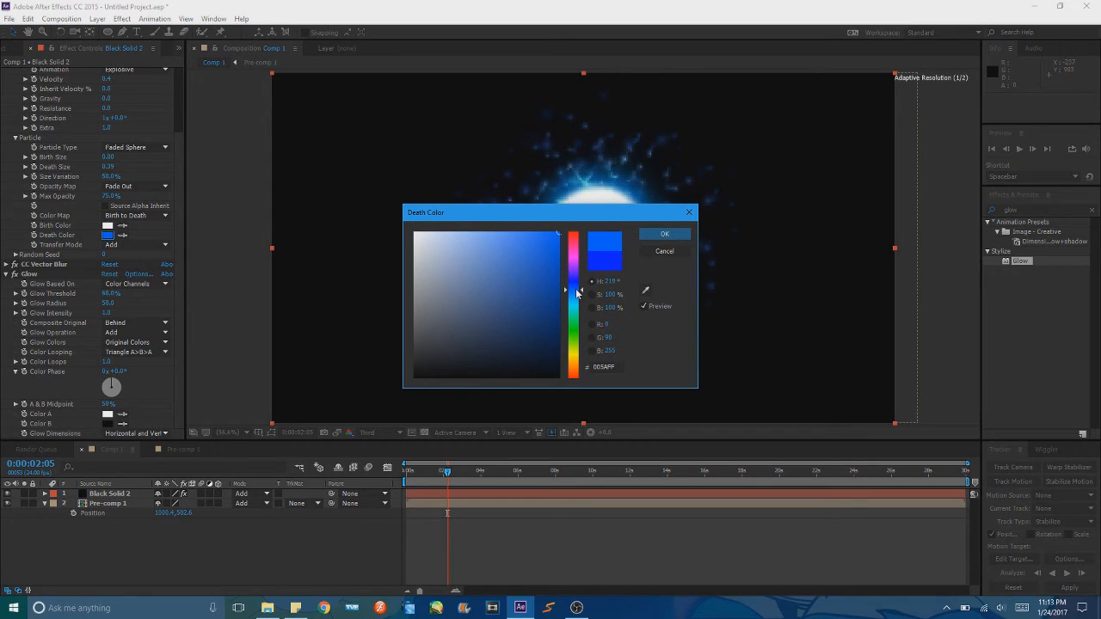
pyautogui.click(664, 235)
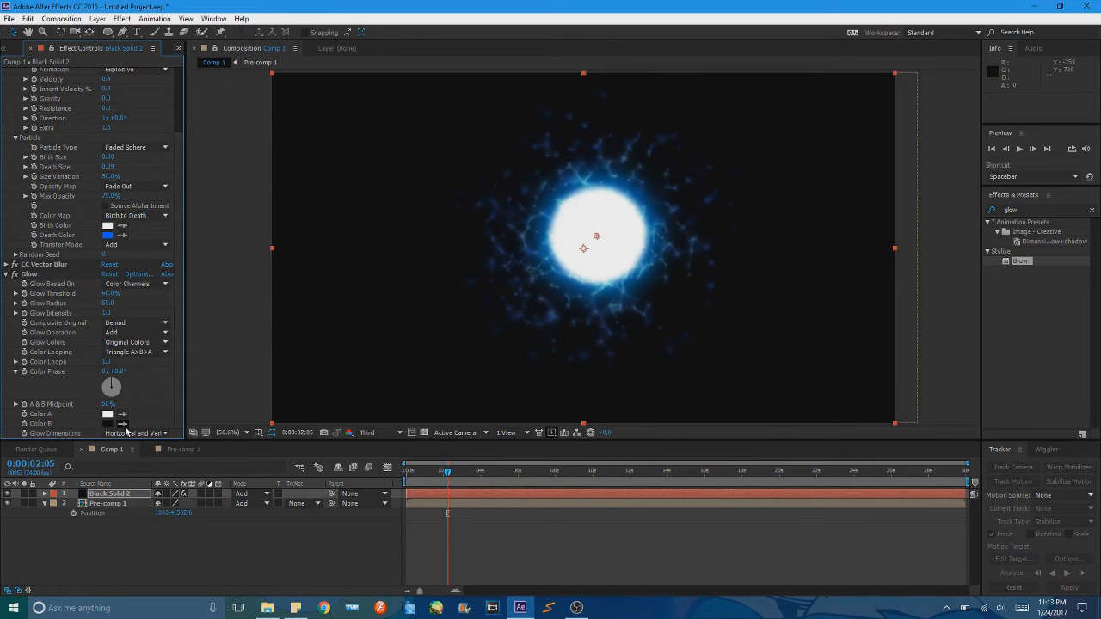
# Apply the Glow effect to Pre-comp 1 and set its Glow Radius to 50.
pyautogui.moveTo(1011, 265); pyautogui.dragTo(117, 512)
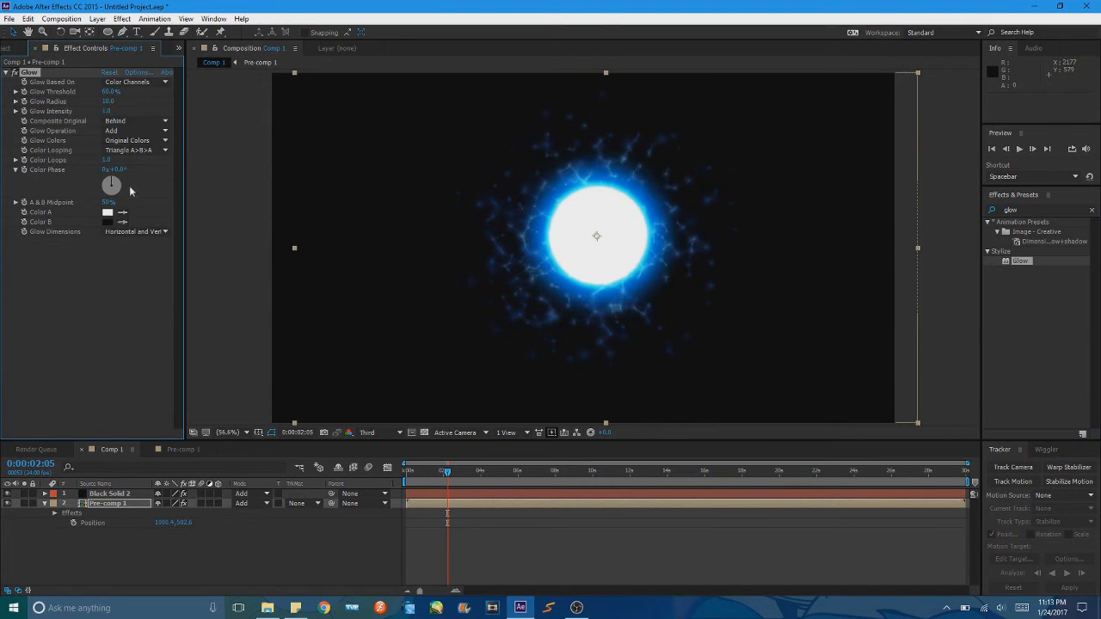
pyautogui.click(108, 100)
pyautogui.write('50')
pyautogui.press('Return')
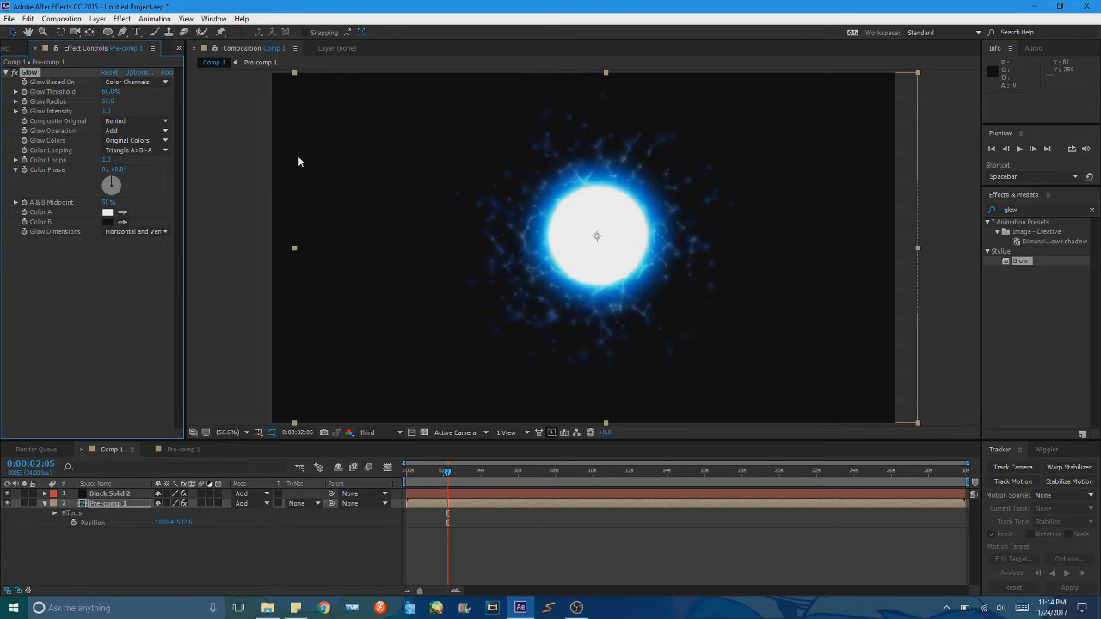
pyautogui.click(299, 158)
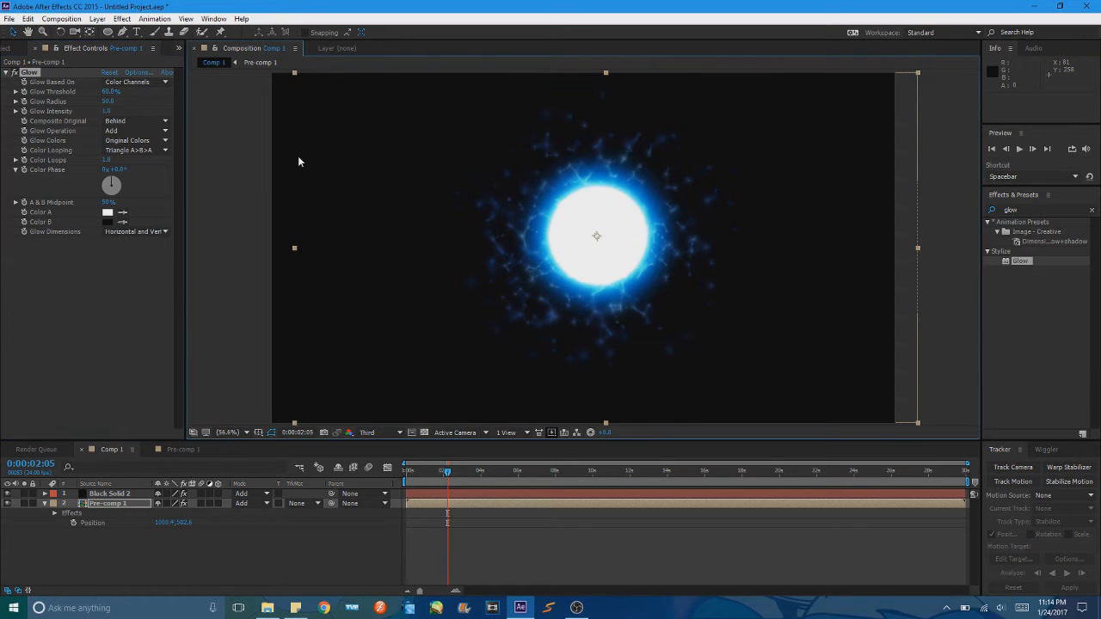
# Raise Pre-comp 1's Glow Radius to 187, lower its Glow Intensity to 0.8, and check the orb at 0:00:00:00.
pyautogui.click(105, 101)
pyautogui.press('Return')
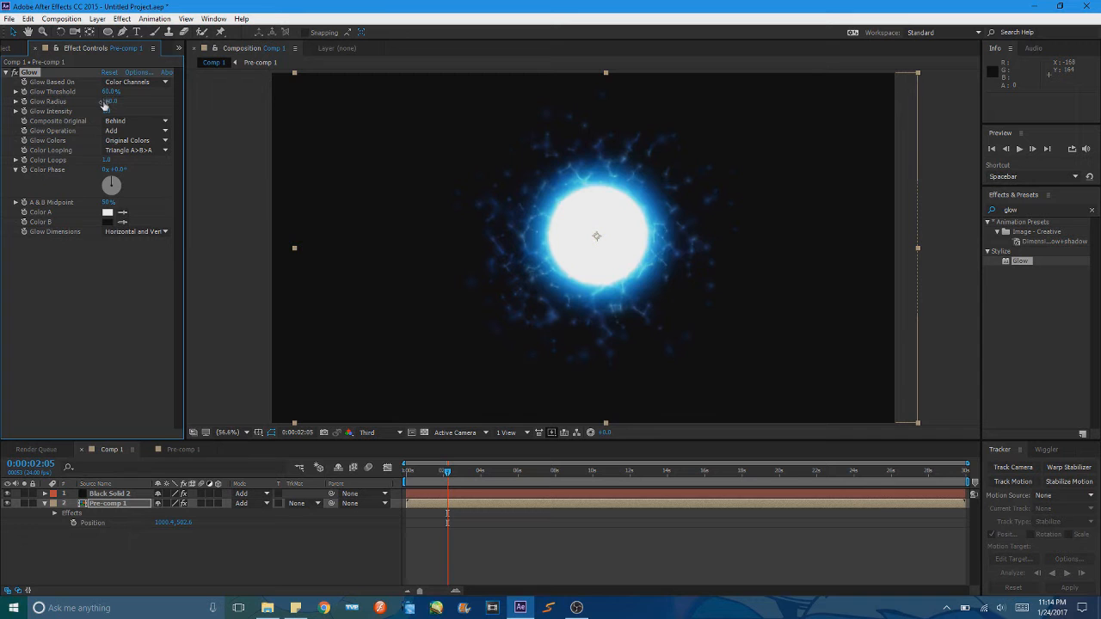
pyautogui.moveTo(106, 111); pyautogui.dragTo(28, 114)
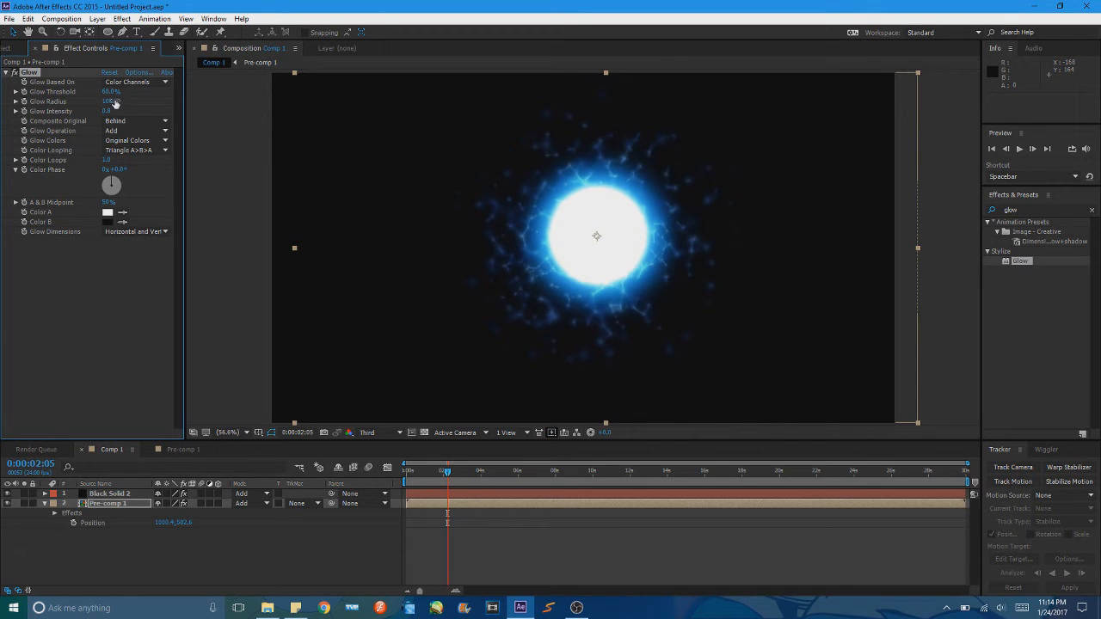
pyautogui.moveTo(115, 102); pyautogui.dragTo(168, 106)
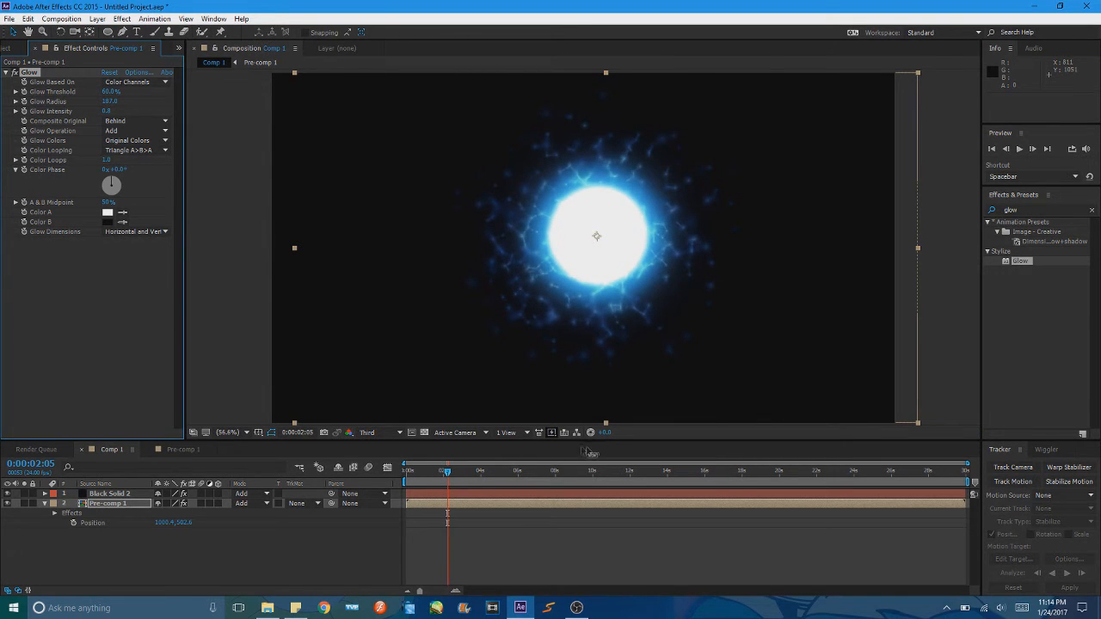
pyautogui.moveTo(471, 474); pyautogui.dragTo(395, 473)
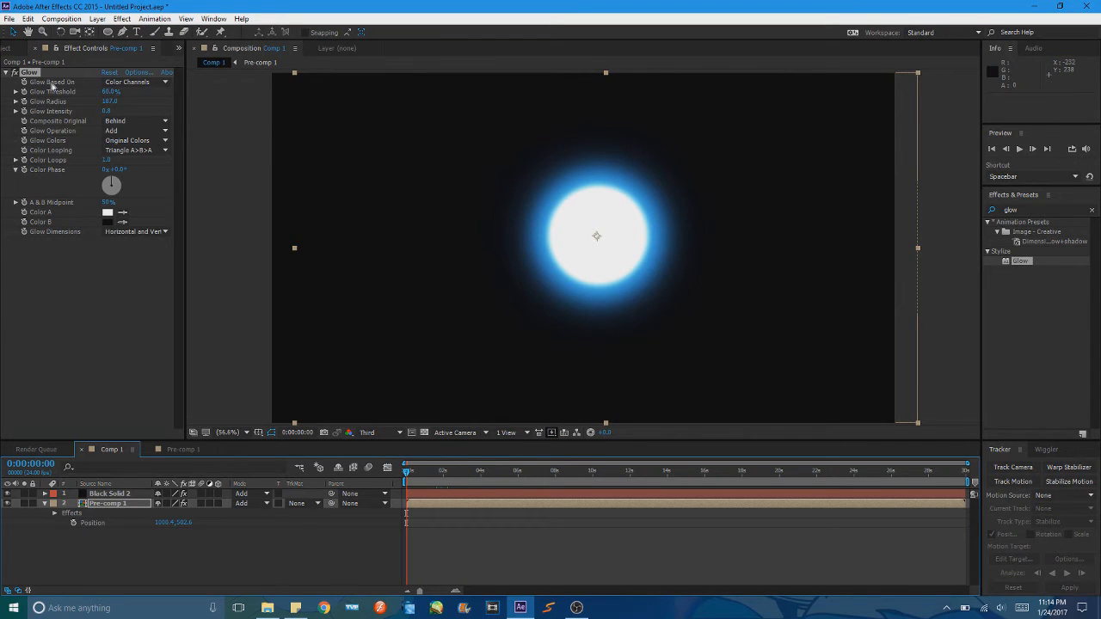
# Reduce Pre-comp 1's Glow Intensity to 0.3 and set its Glow Radius to about 138, checking the result at 0:00:03:03.
pyautogui.click(105, 111)
pyautogui.write('0.5')
pyautogui.press('Return')
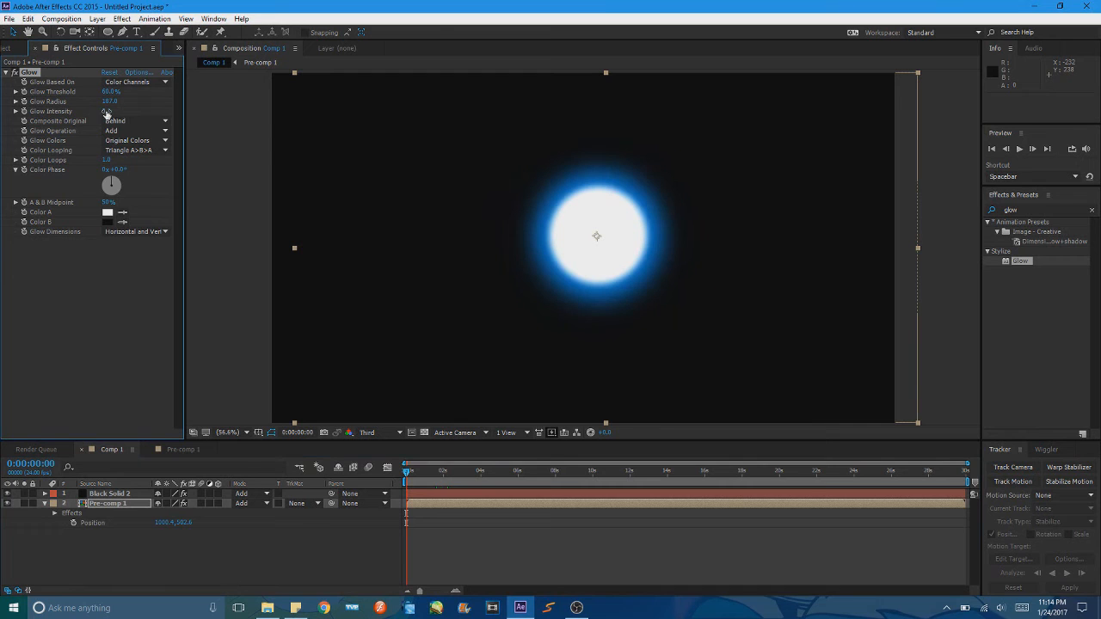
pyautogui.moveTo(110, 102); pyautogui.dragTo(2, 106)
pyautogui.click(108, 111)
pyautogui.press('Return')
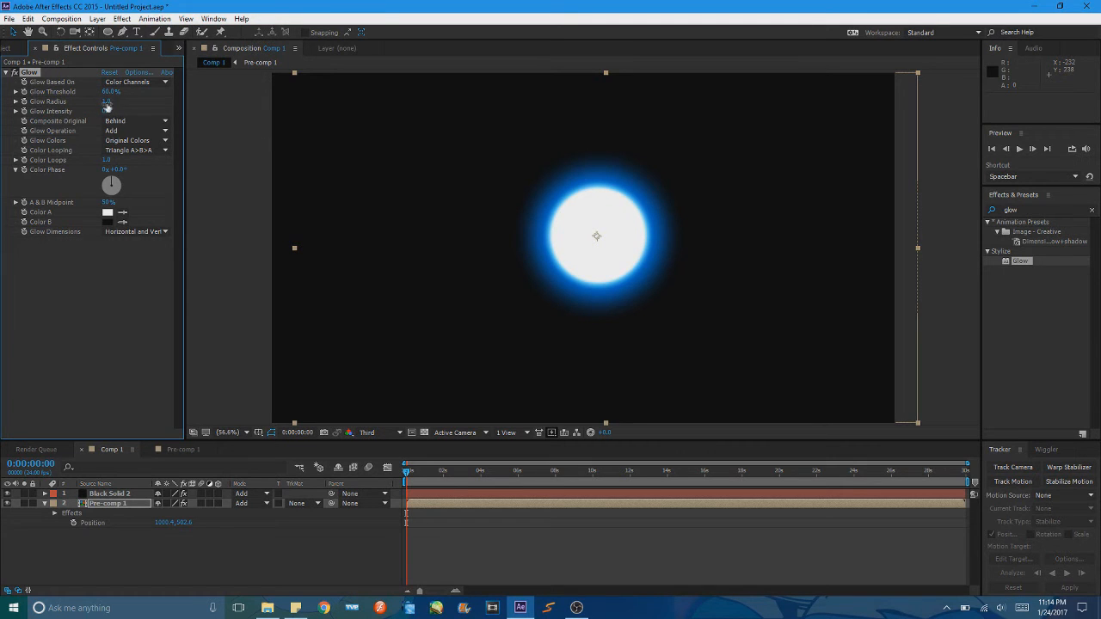
pyautogui.moveTo(108, 103); pyautogui.dragTo(173, 102)
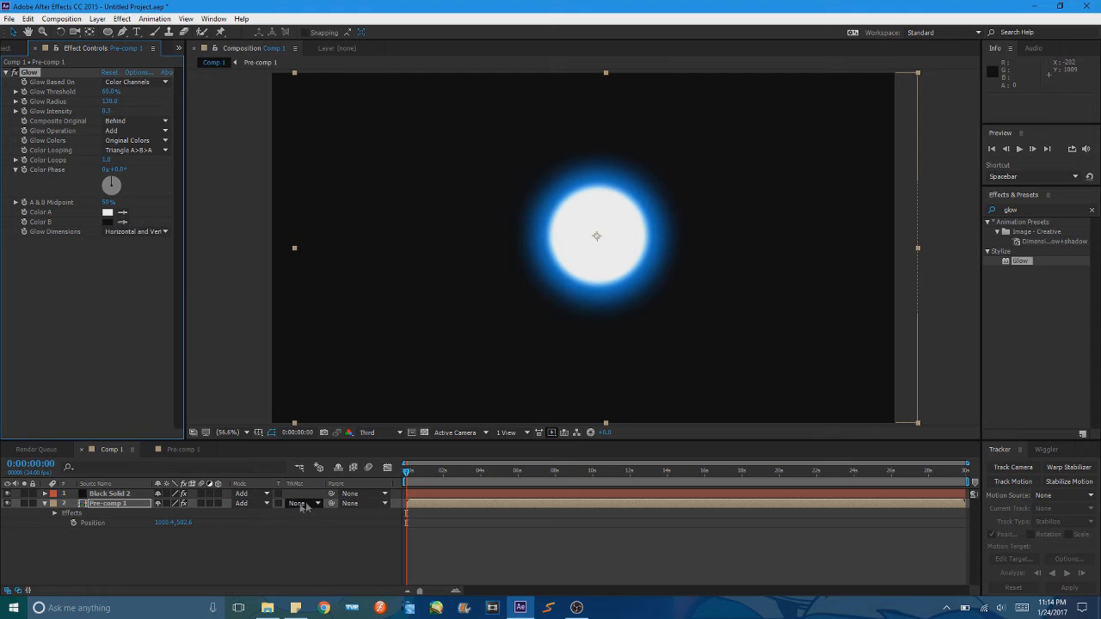
pyautogui.moveTo(405, 469); pyautogui.dragTo(465, 469)
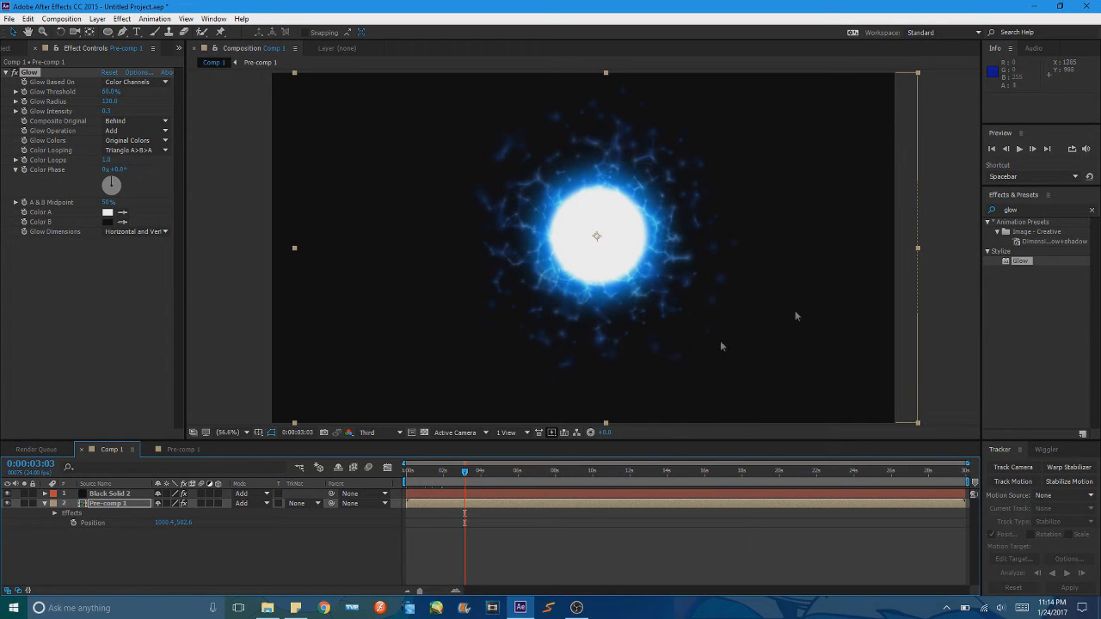
# Move Pre-comp 1 to the lower left of the frame, at about 274, 649, and preview the orb with its particles.
pyautogui.hotkey('ctrl', '5')
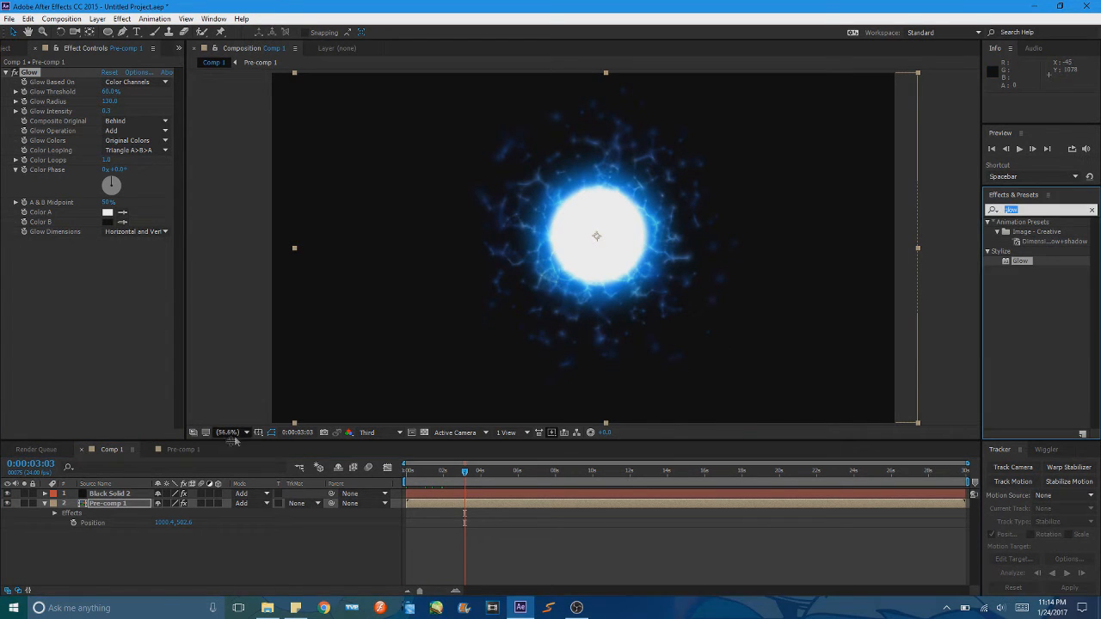
pyautogui.click(109, 493)
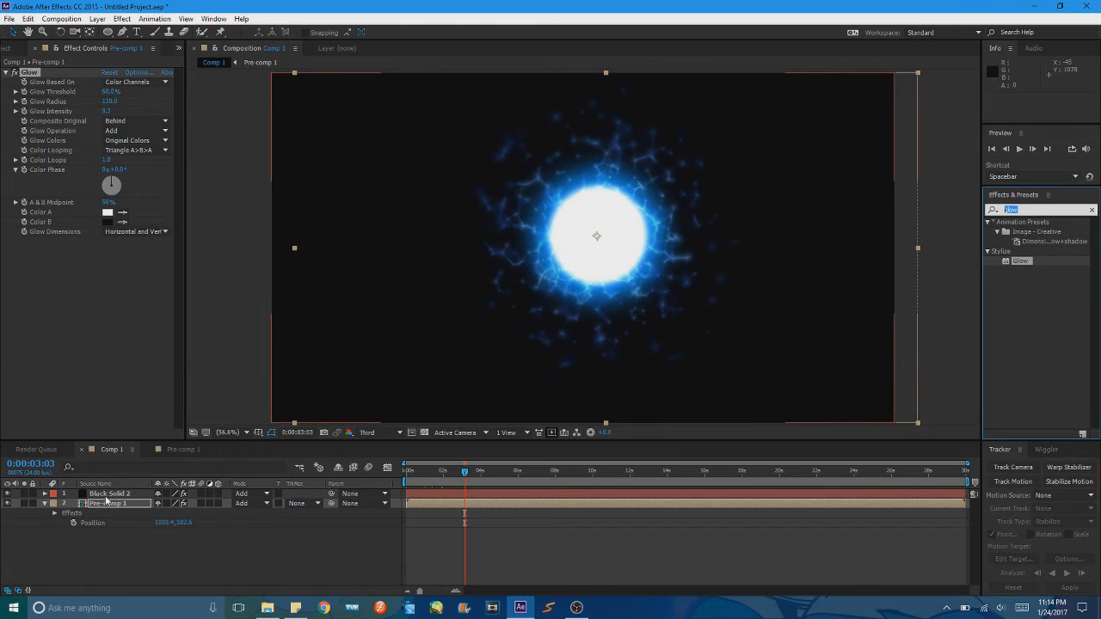
pyautogui.click(45, 503)
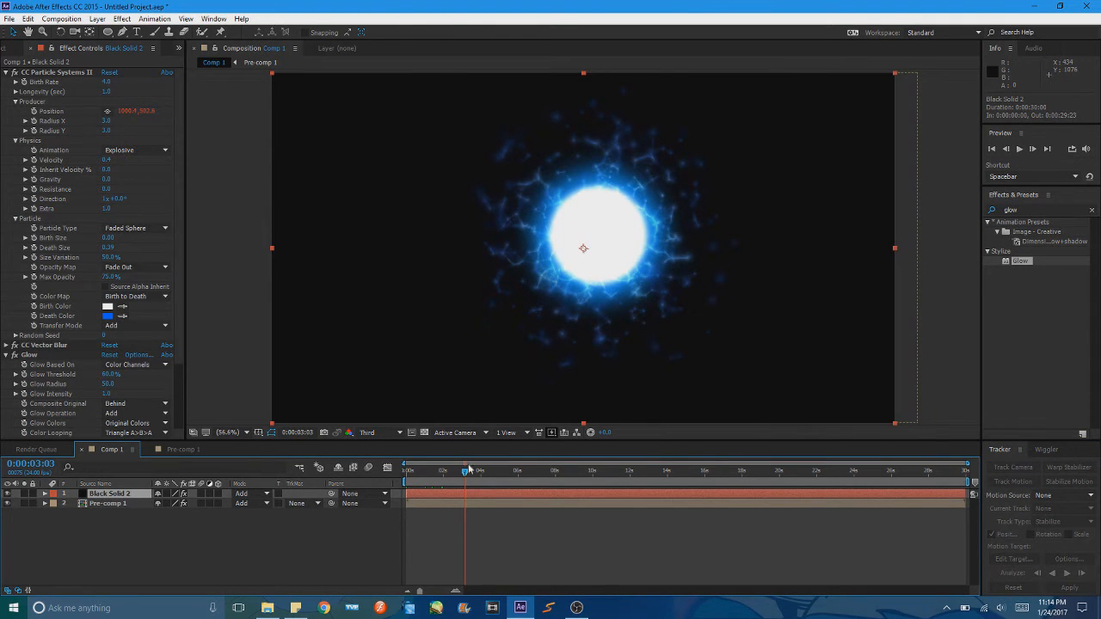
pyautogui.moveTo(469, 468); pyautogui.dragTo(362, 488)
pyautogui.click(107, 503)
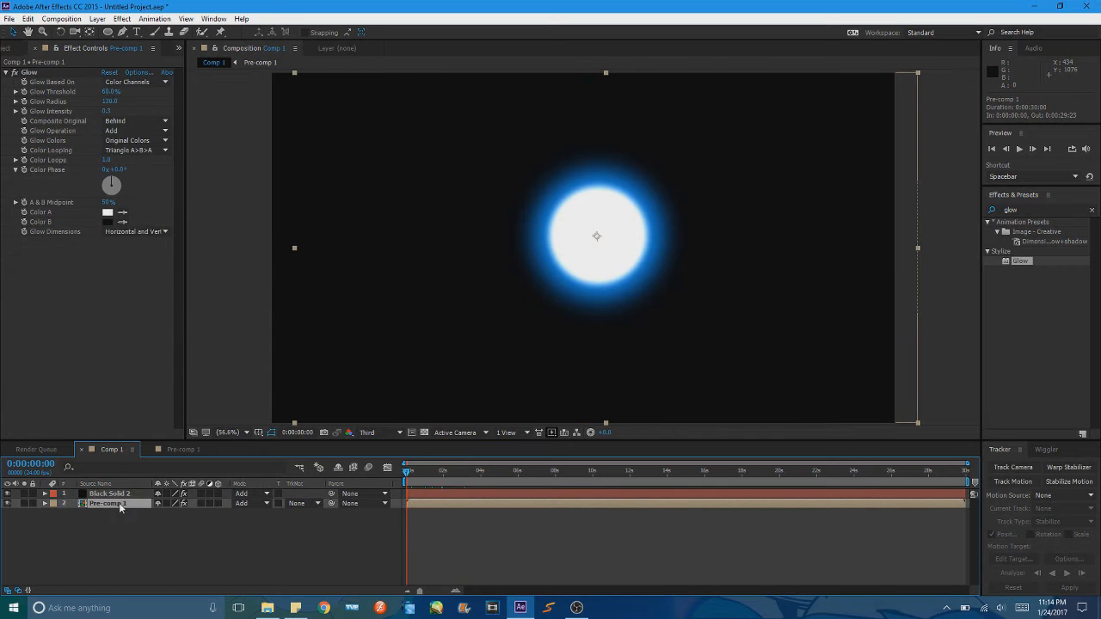
pyautogui.moveTo(615, 274); pyautogui.dragTo(374, 320)
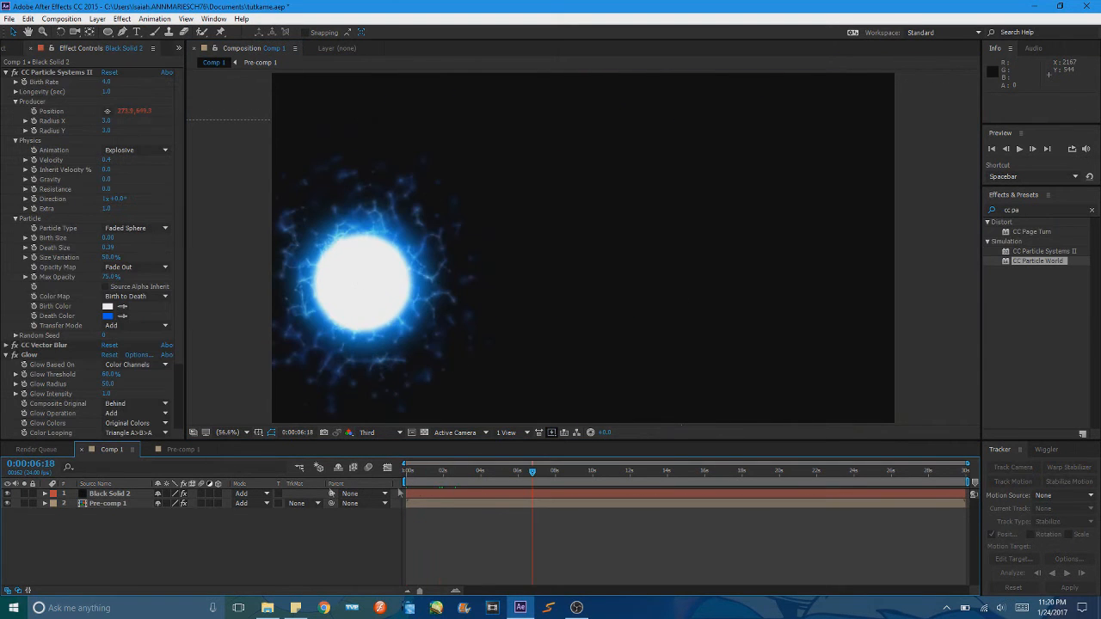
pyautogui.press('space')
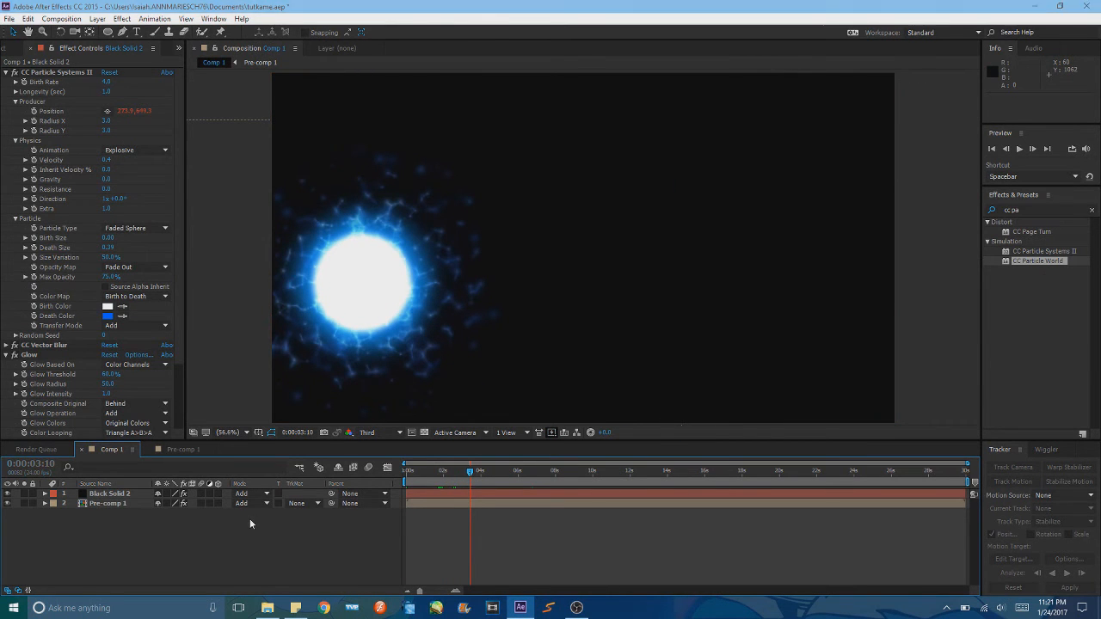
# Apply CC Particle World to a new black solid above the other layers, and hide Black Solid 2 and Pre-comp 1.
pyautogui.hotkey('ctrl', 'y')
pyautogui.press('Return')
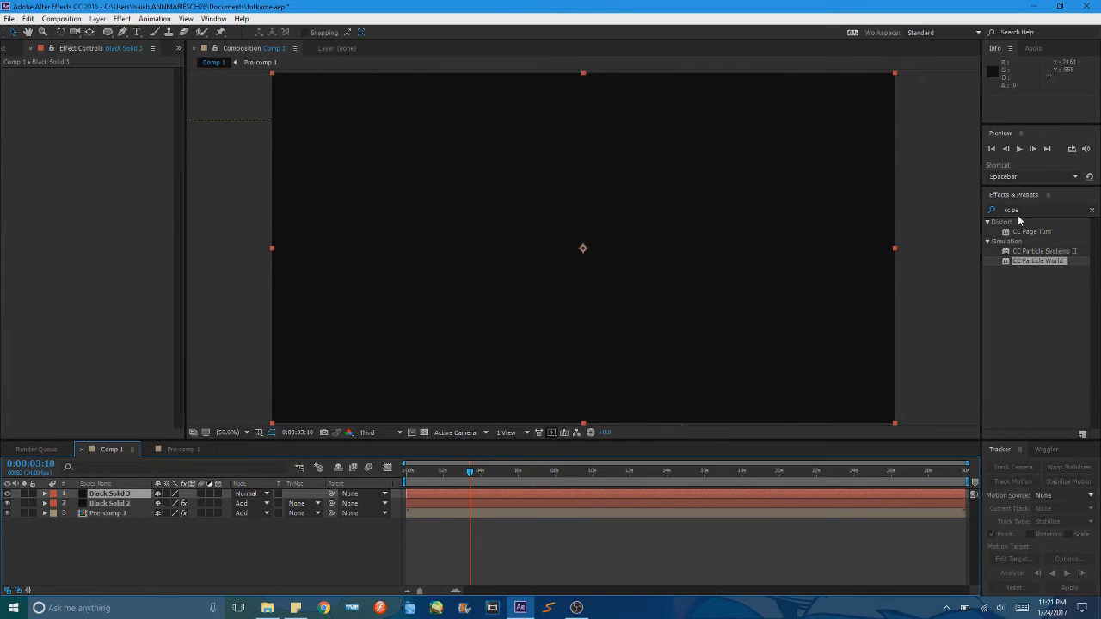
pyautogui.moveTo(1045, 264); pyautogui.dragTo(807, 496)
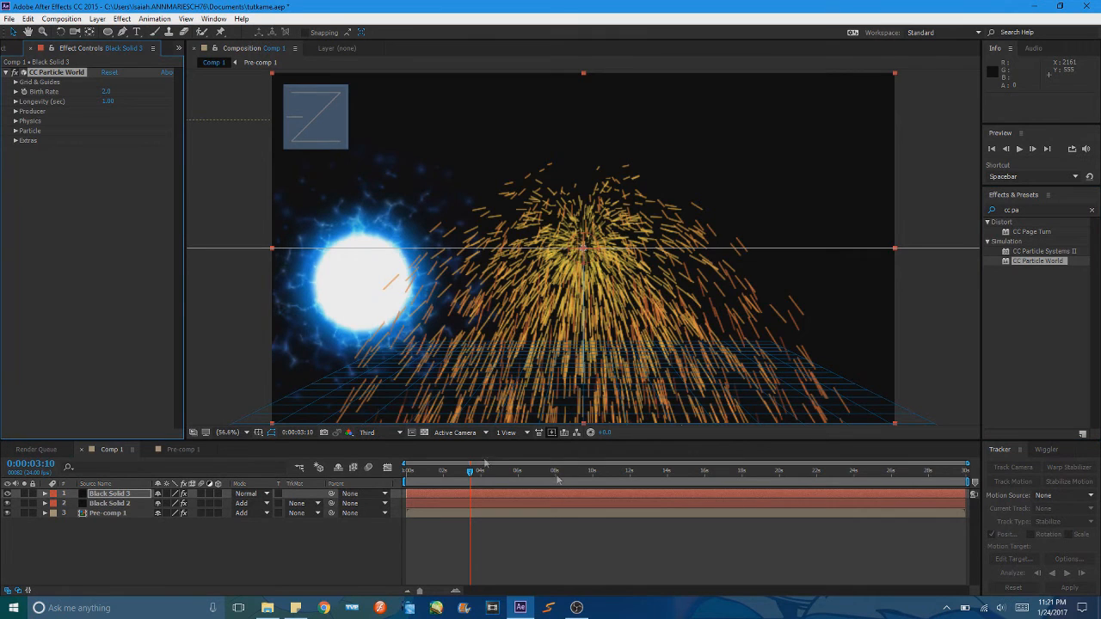
pyautogui.click(8, 513)
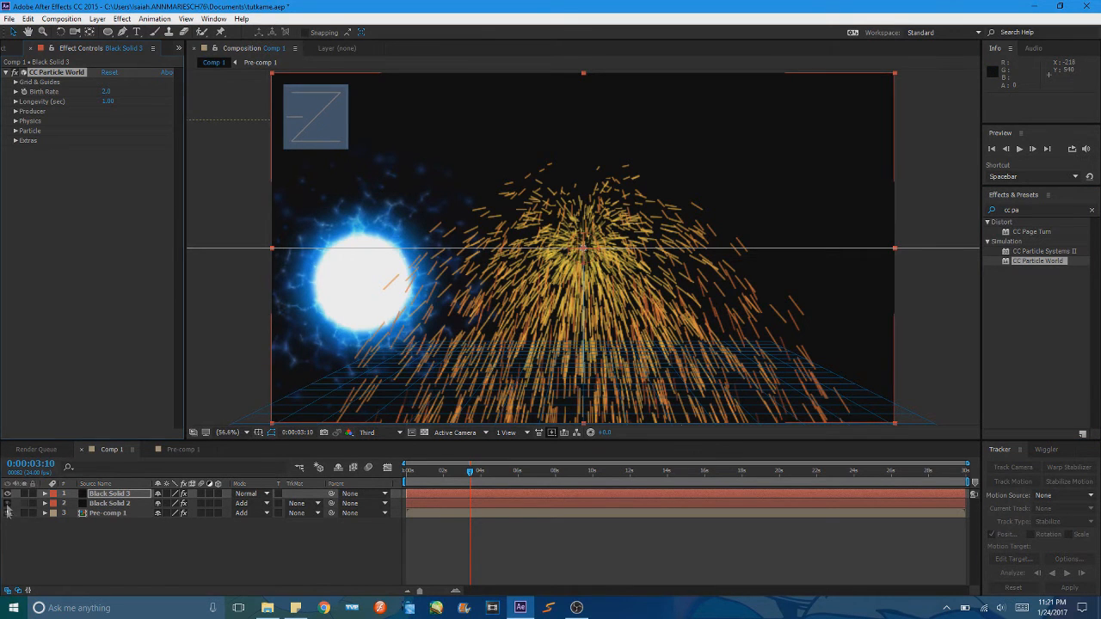
# Set CC Particle World's Physics Animation to Direction Axis and its Gravity to 0.
pyautogui.click(15, 121)
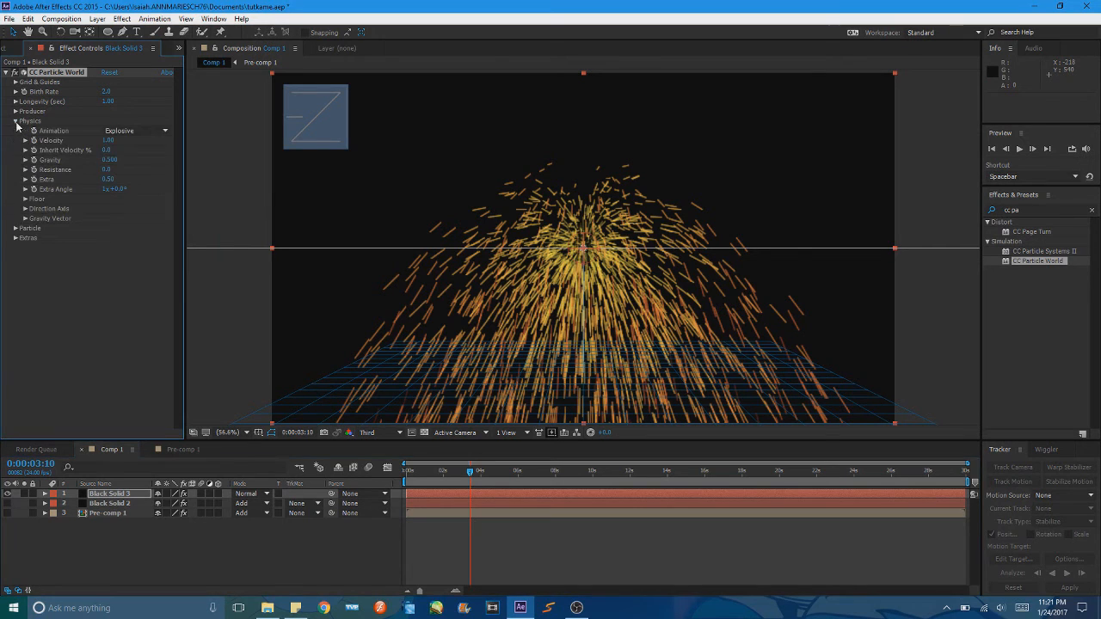
pyautogui.click(150, 130)
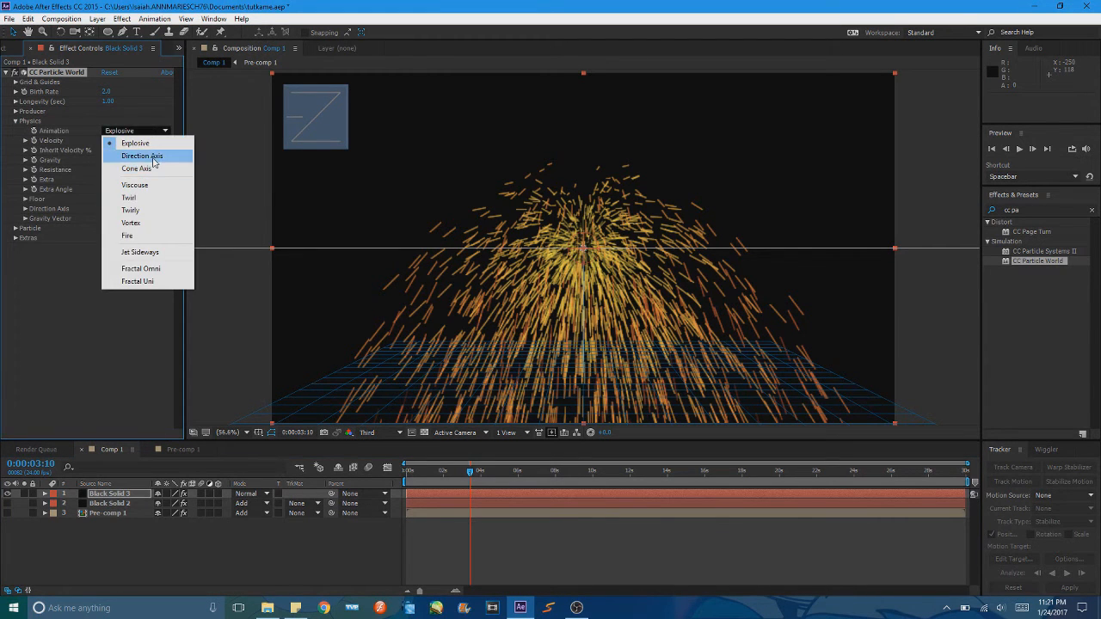
pyautogui.click(152, 156)
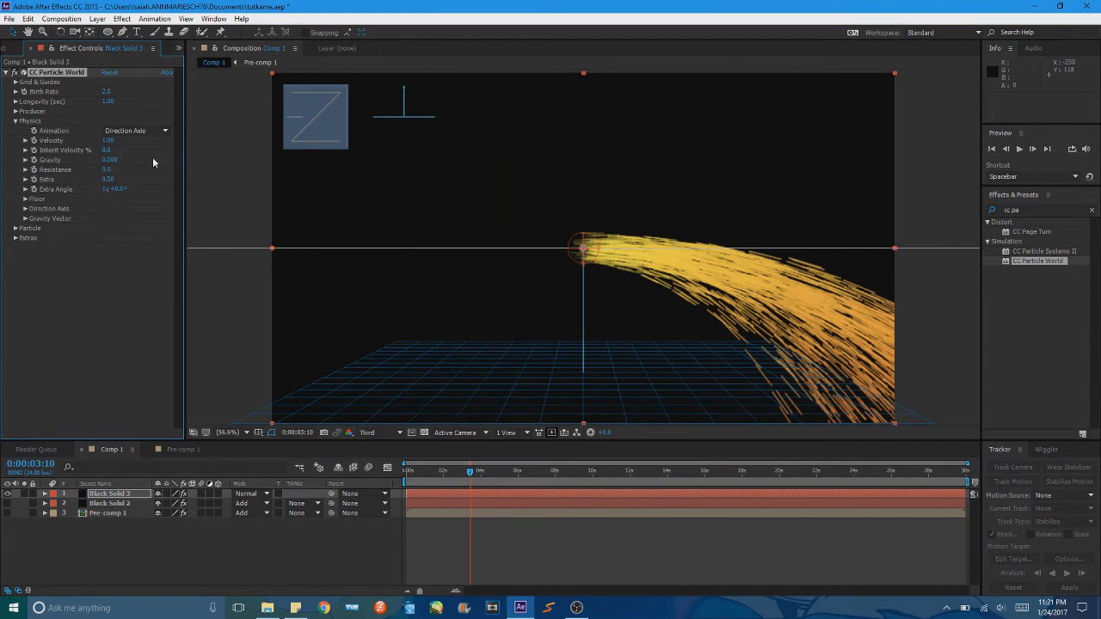
pyautogui.click(110, 161)
pyautogui.write('0')
pyautogui.press('Return')
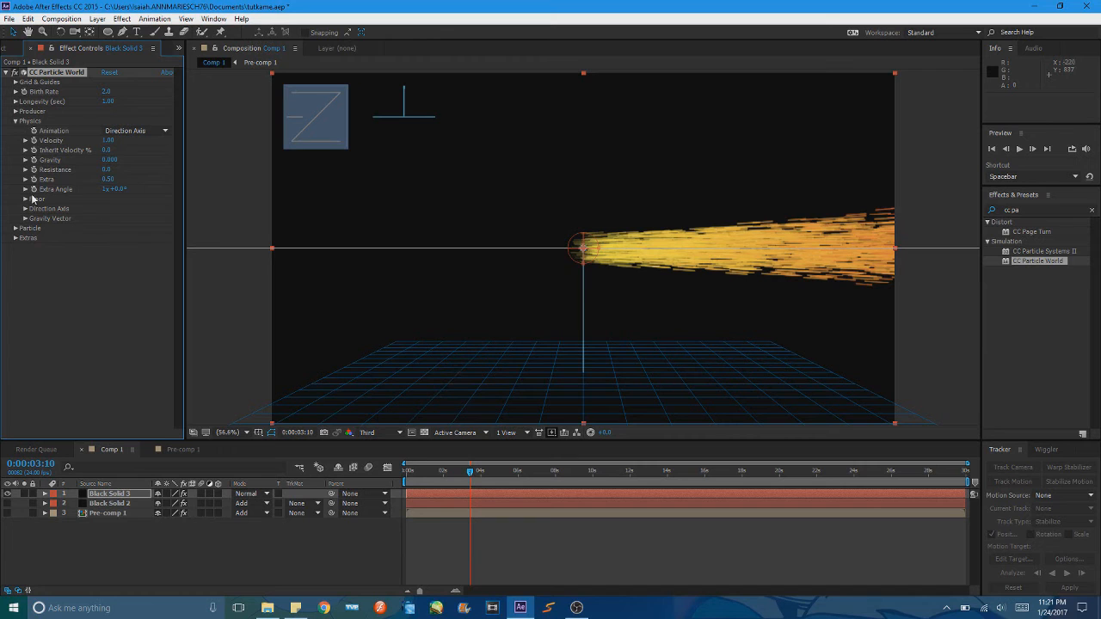
pyautogui.click(329, 167)
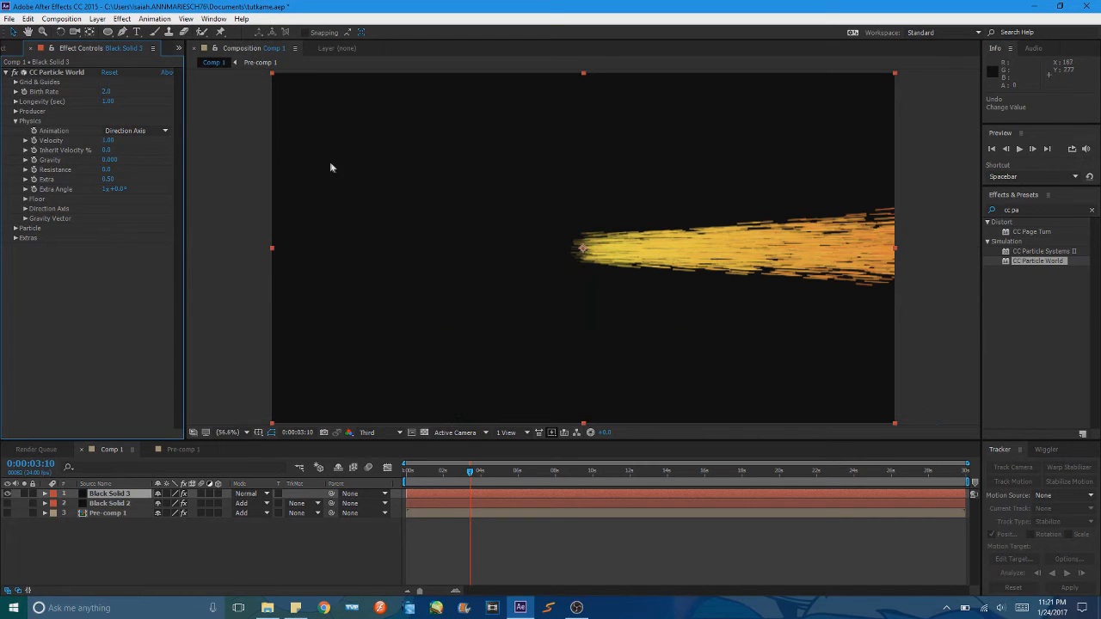
# Change CC Particle World's Death Color to blue 2873C8.
pyautogui.click(16, 229)
pyautogui.click(108, 355)
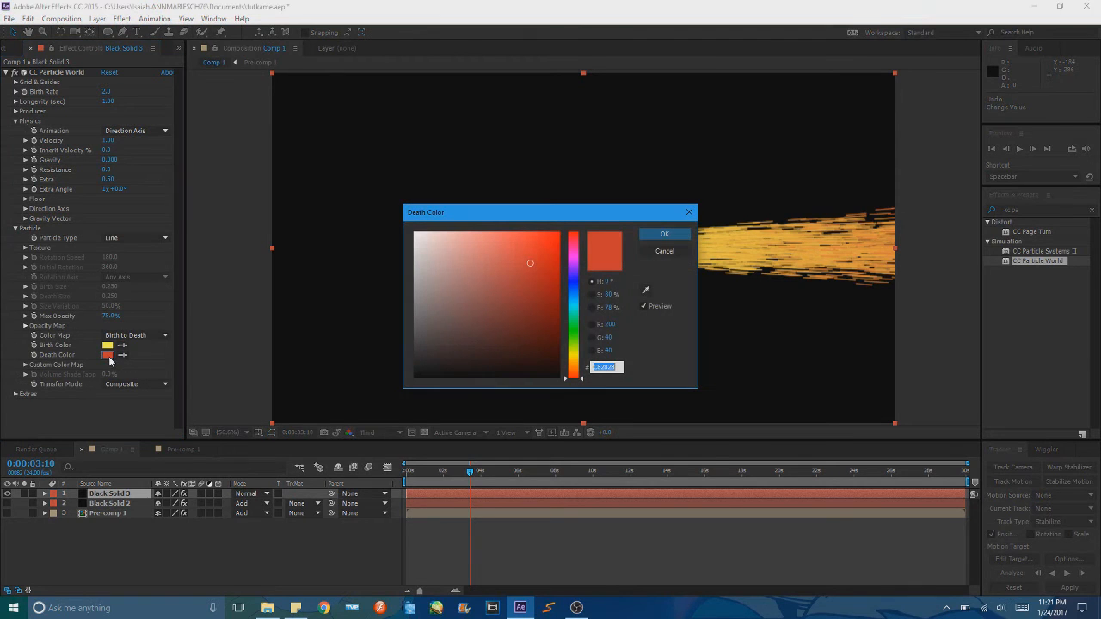
pyautogui.click(575, 295)
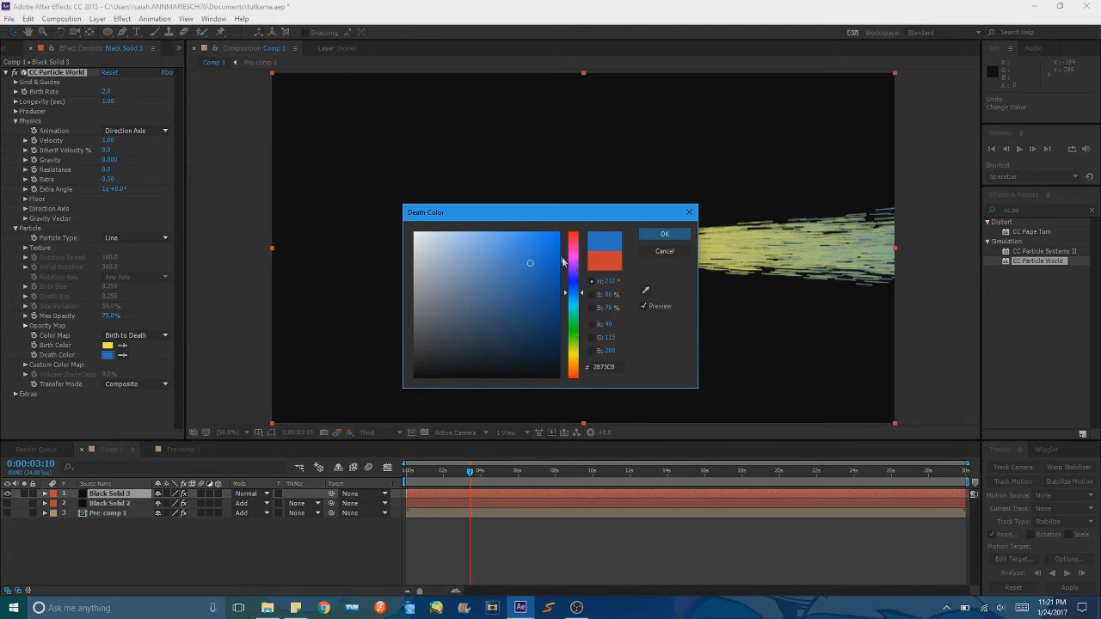
# Set the particles' Death Color to a fully saturated blue, 005AFF.
pyautogui.moveTo(604, 183); pyautogui.dragTo(628, 169)
pyautogui.moveTo(557, 243); pyautogui.dragTo(568, 199)
pyautogui.click(573, 294)
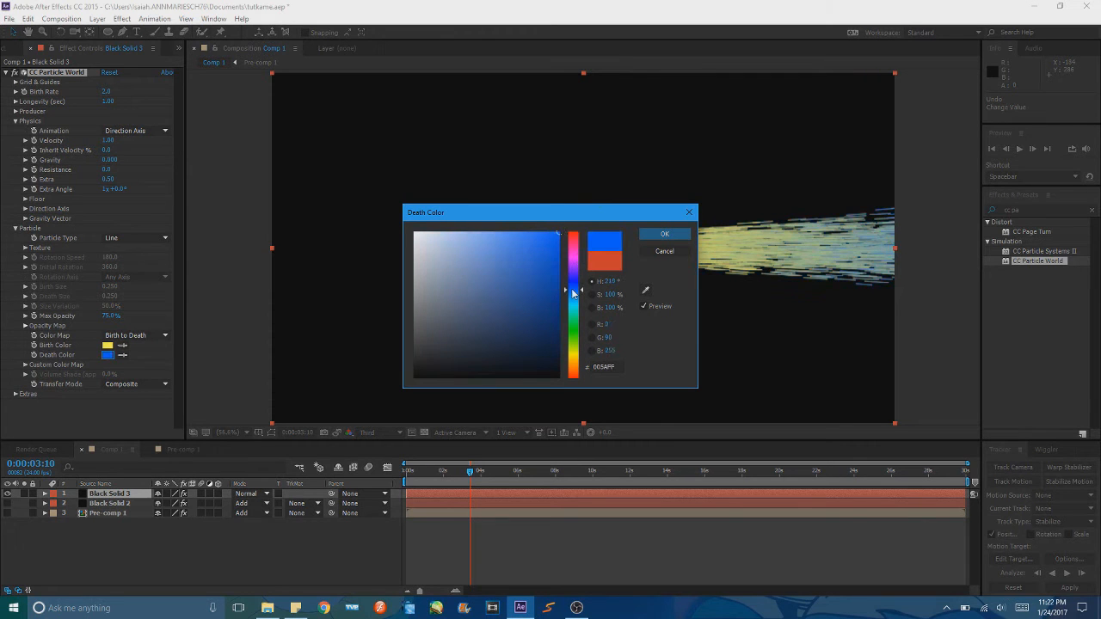
pyautogui.click(664, 234)
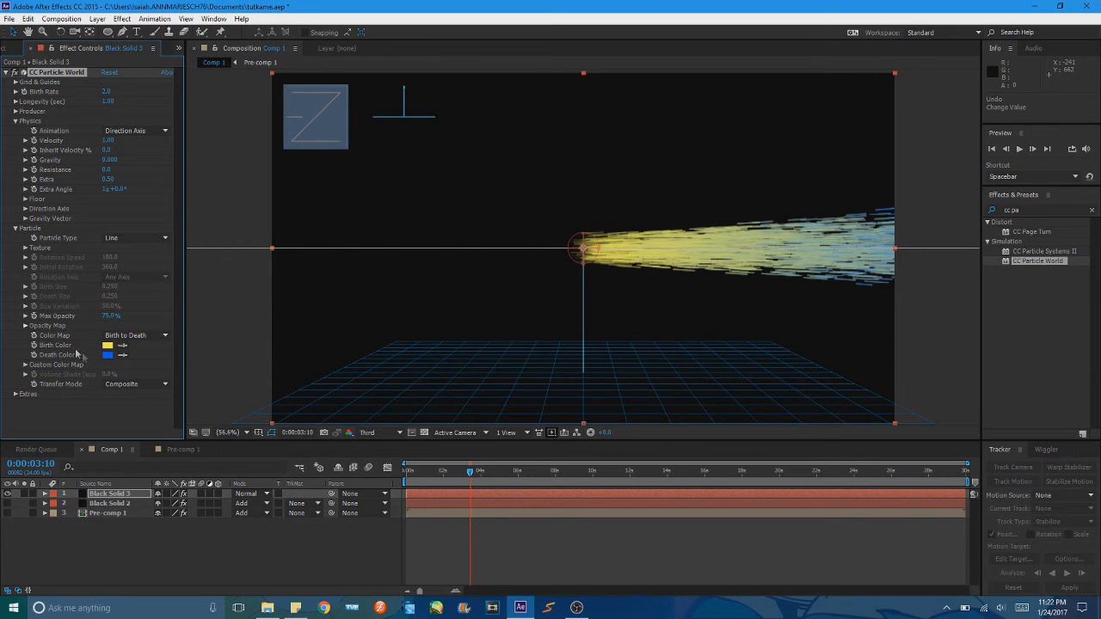
# Set the particles' Birth Color to a bright light blue, 00A2FF.
pyautogui.click(107, 345)
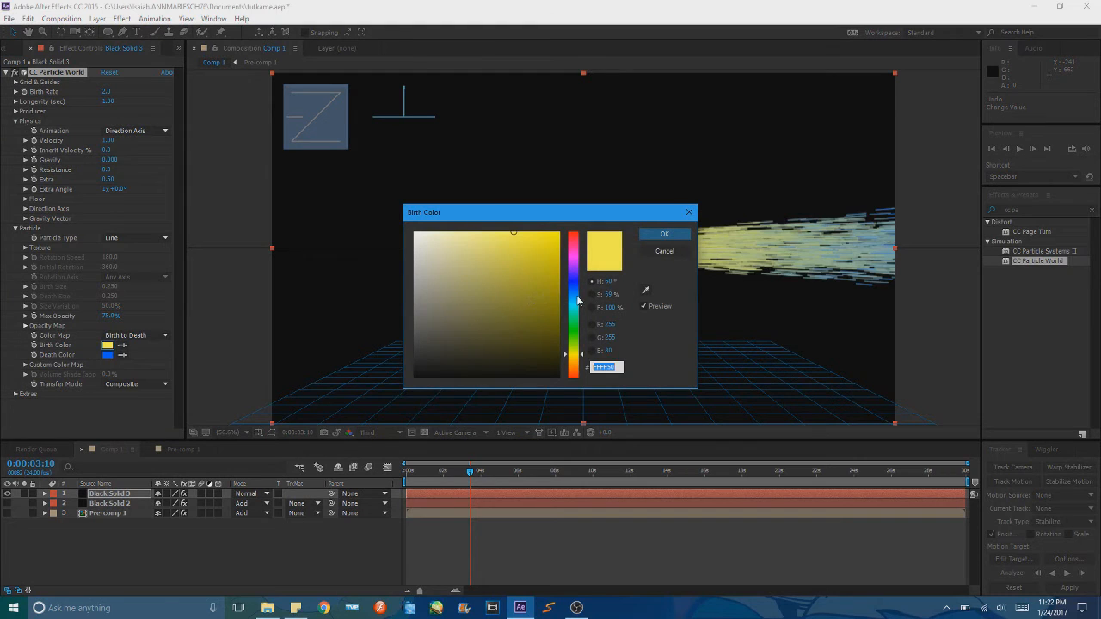
pyautogui.click(573, 297)
pyautogui.click(559, 232)
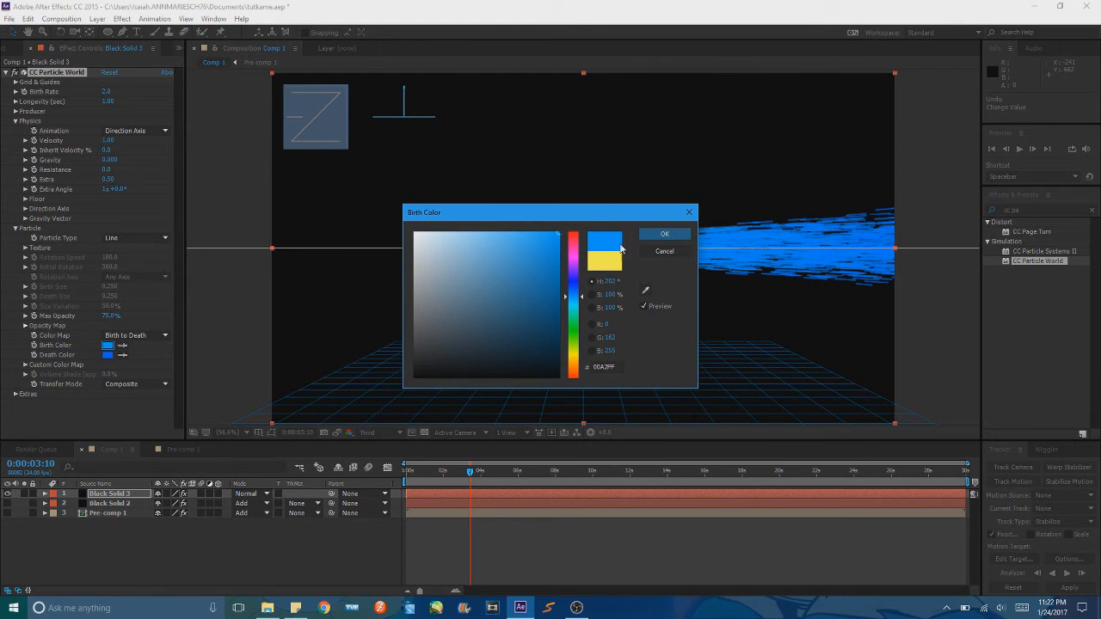
pyautogui.click(652, 234)
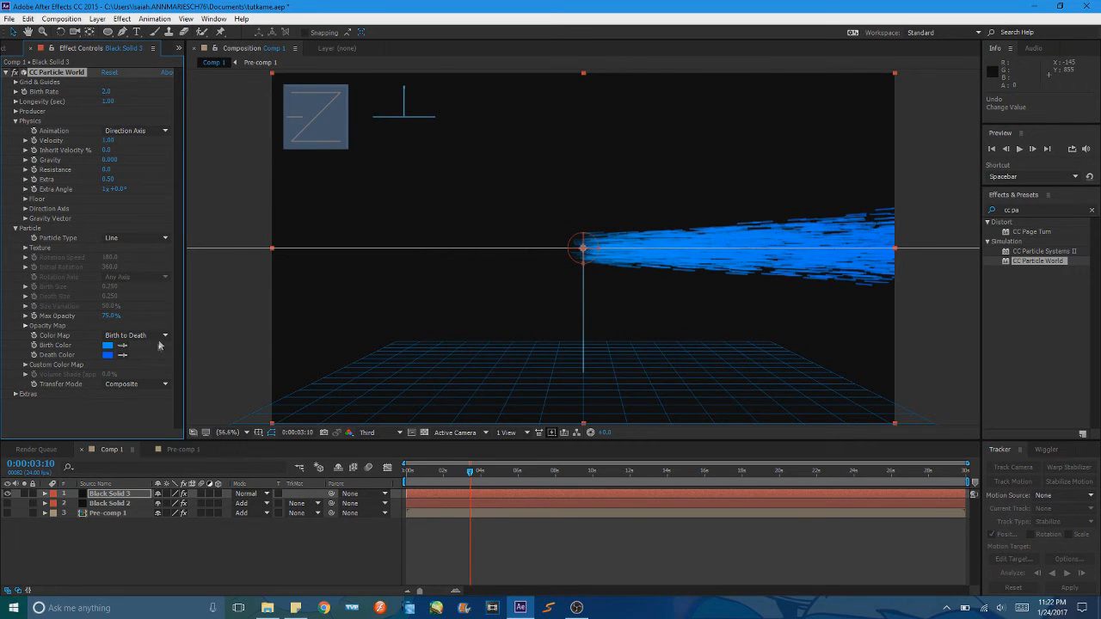
# Set the particle Transfer Mode to Add and the Birth Color to a softer blue, 6993DF.
pyautogui.click(142, 385)
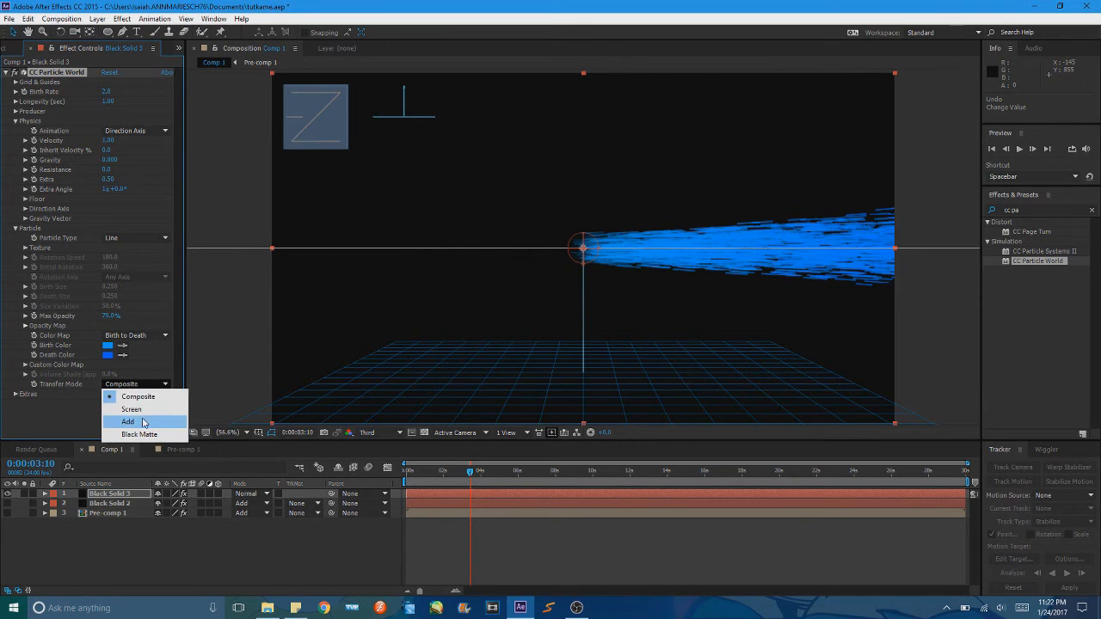
pyautogui.click(129, 422)
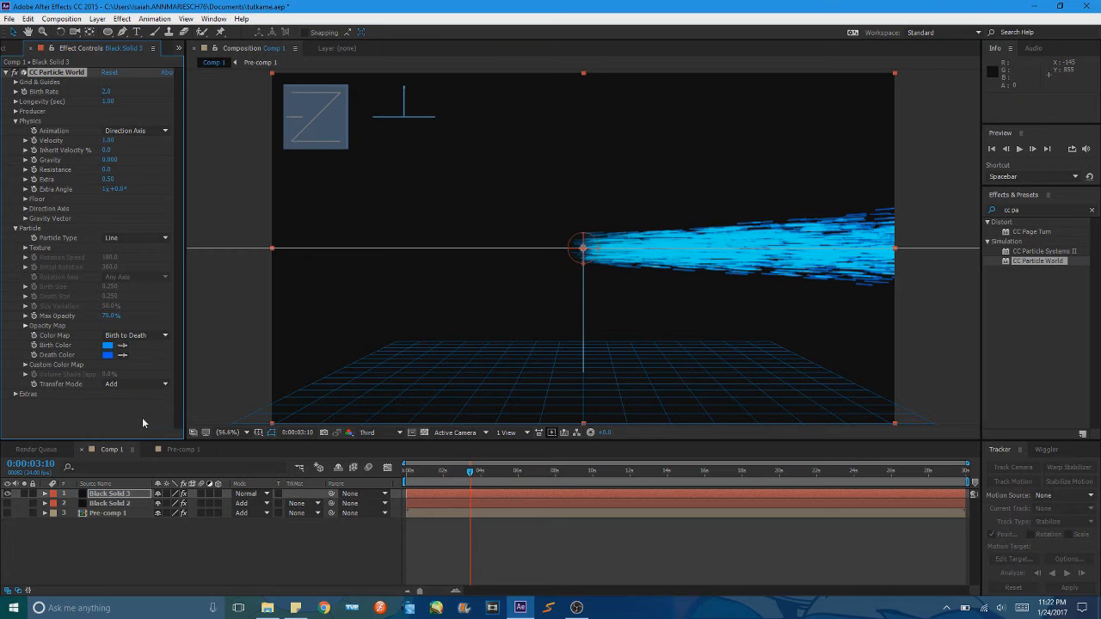
pyautogui.click(110, 345)
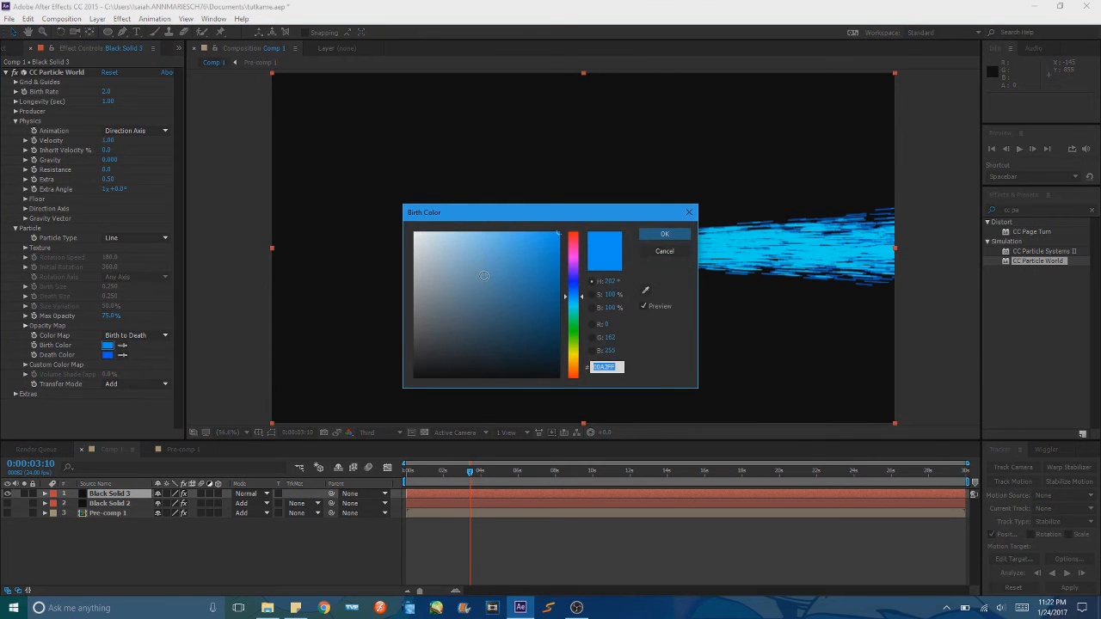
pyautogui.moveTo(484, 277)
pyautogui.mouseDown()
pyautogui.moveTo(521, 264)
pyautogui.moveTo(490, 264)
pyautogui.mouseUp()
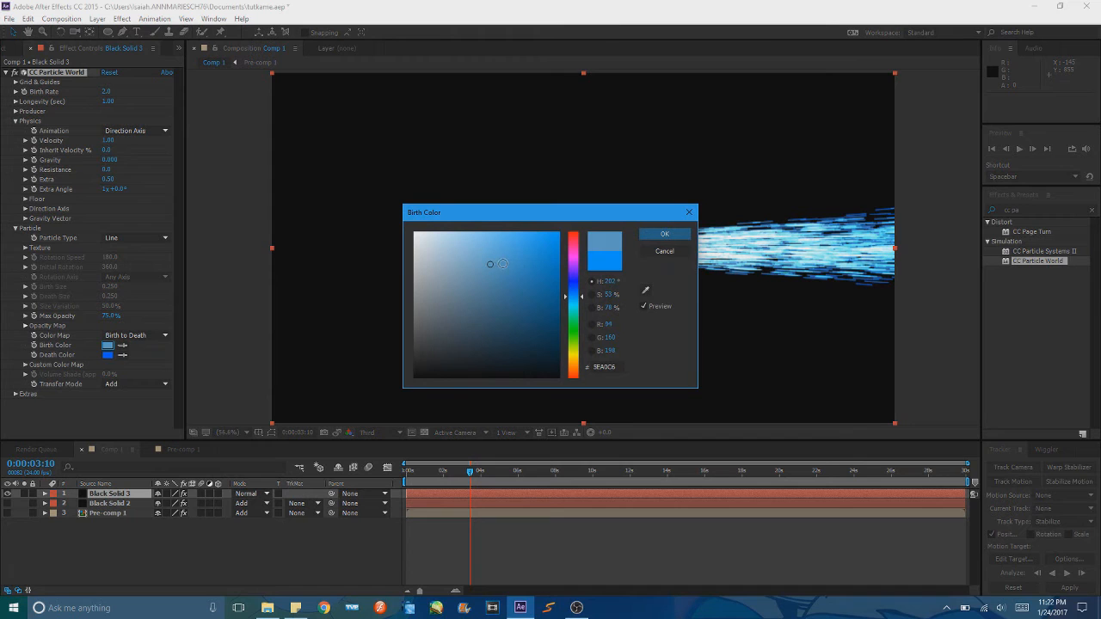
pyautogui.moveTo(580, 299)
pyautogui.mouseDown()
pyautogui.moveTo(582, 281)
pyautogui.moveTo(582, 295)
pyautogui.mouseUp()
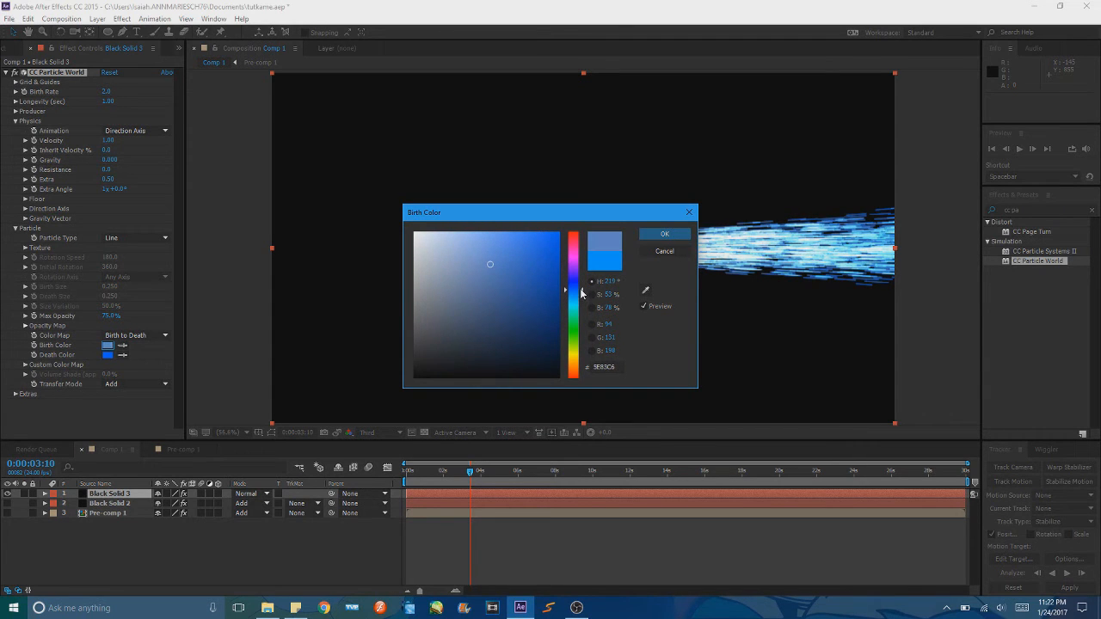
pyautogui.click(491, 251)
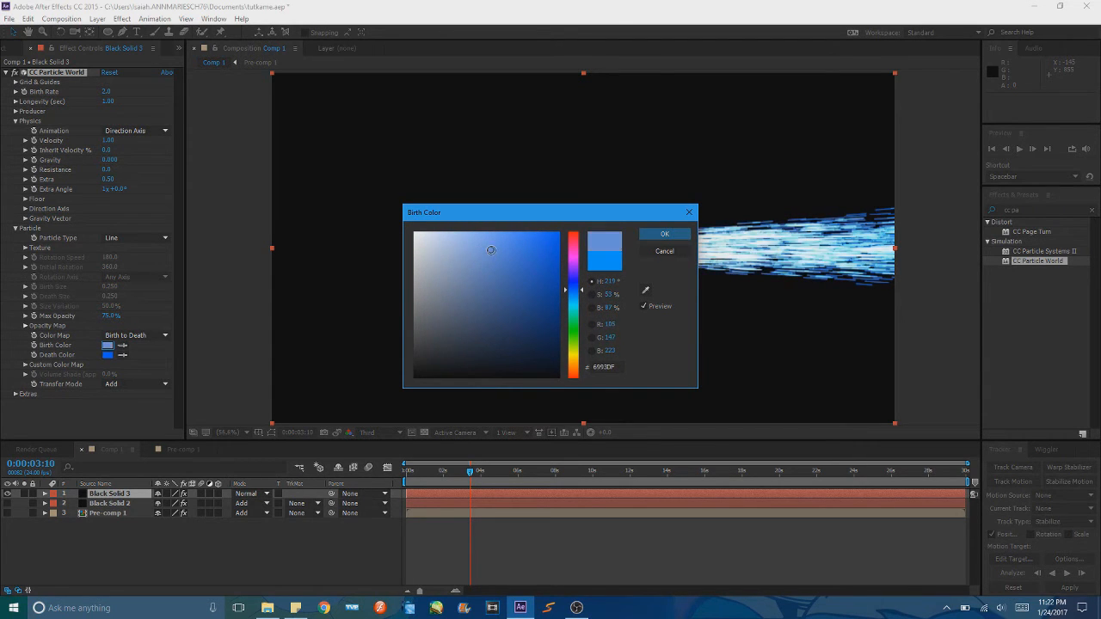
pyautogui.click(672, 233)
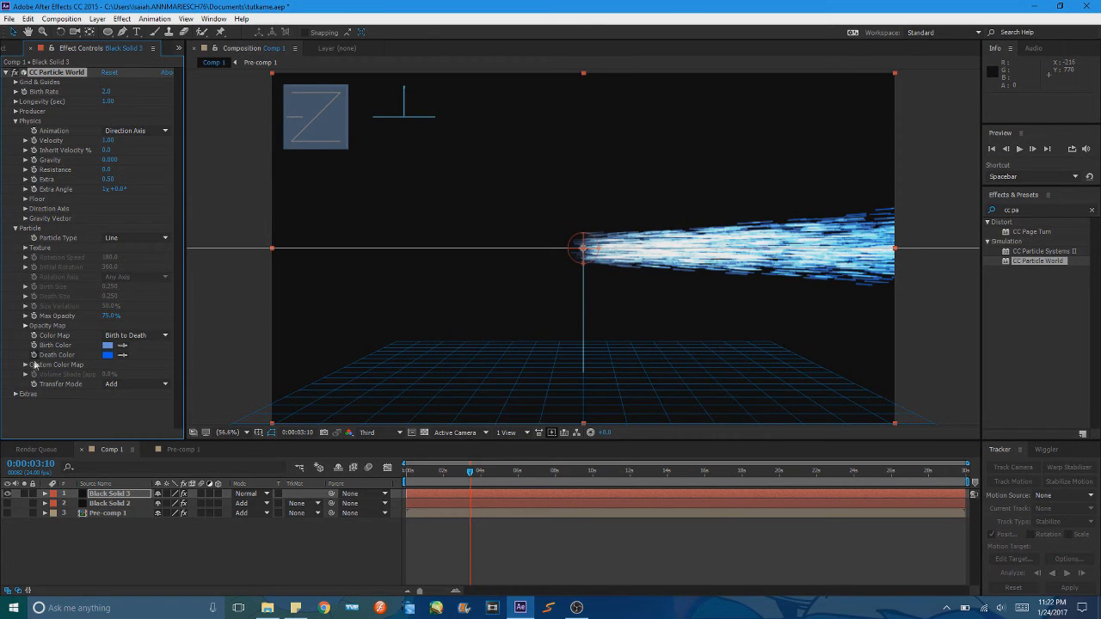
# Try the Screen transfer mode on the particles, and return it to Add.
pyautogui.click(138, 383)
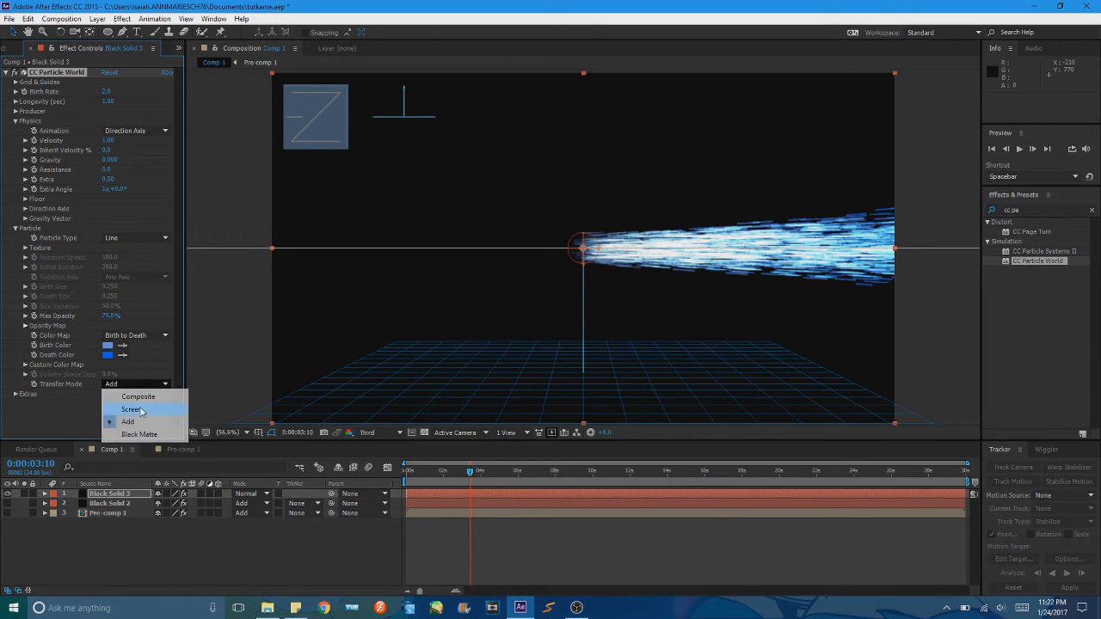
pyautogui.click(140, 410)
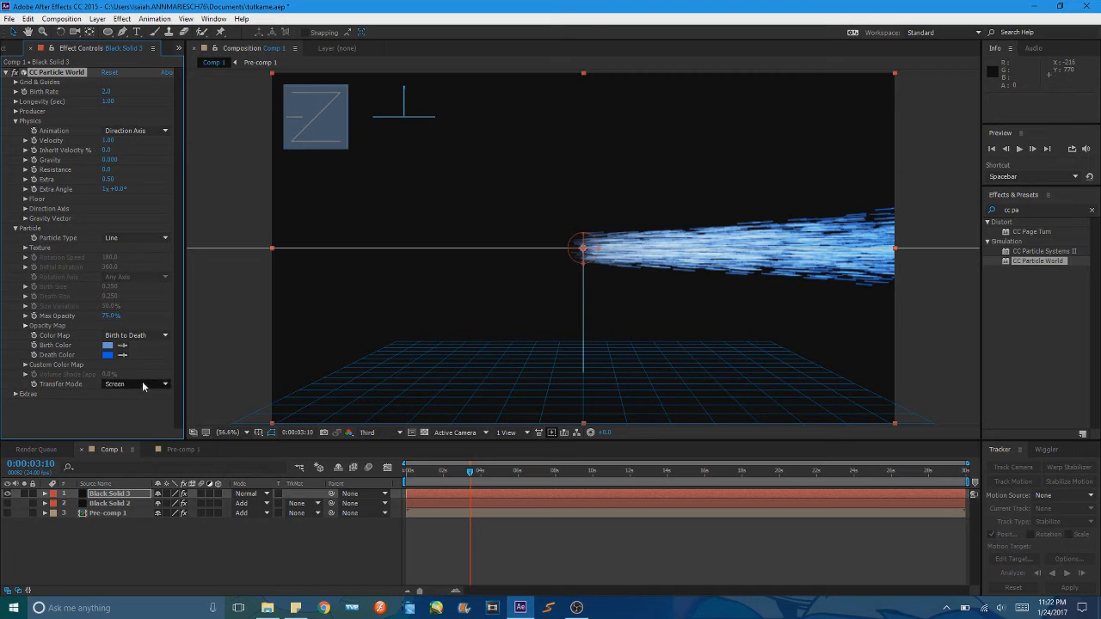
pyautogui.click(142, 383)
pyautogui.click(133, 422)
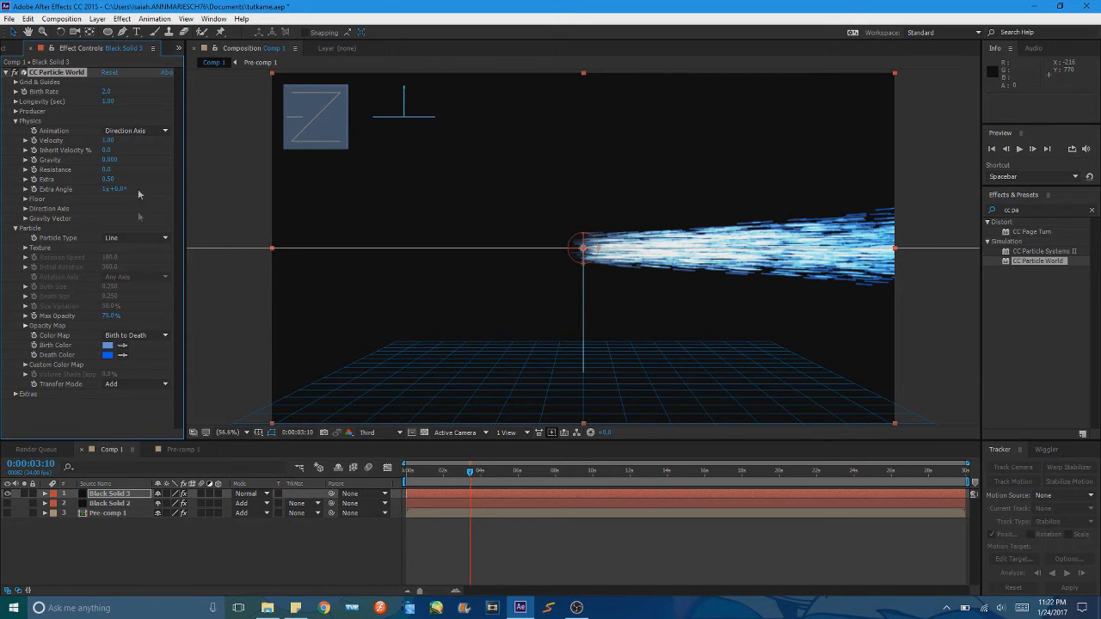
# Try Faded Sphere as the particle type, and return it to Line.
pyautogui.click(138, 239)
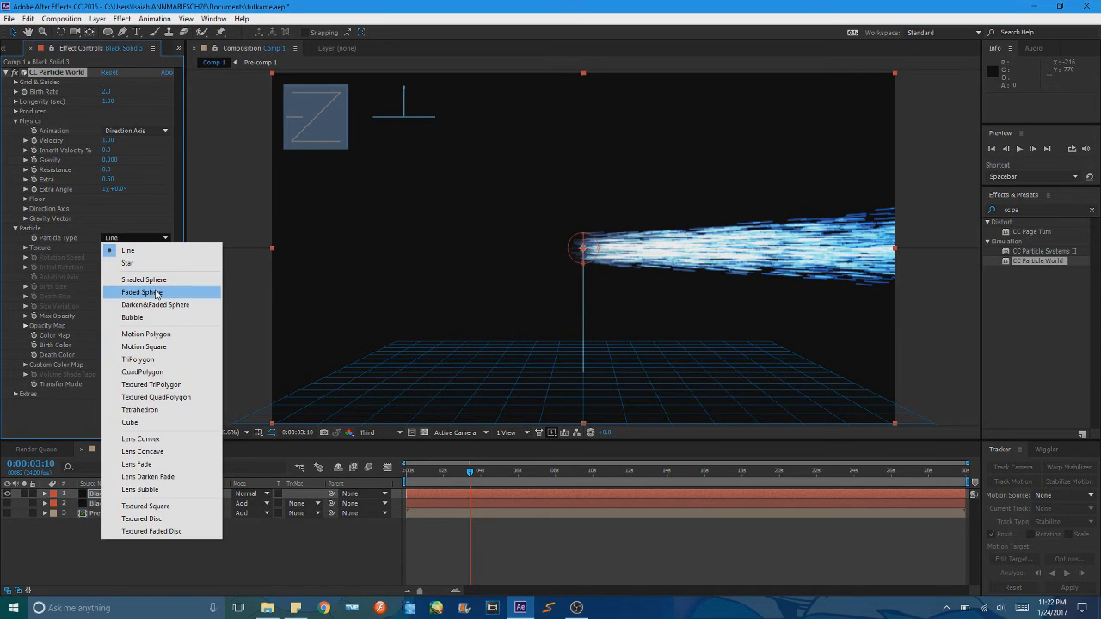
pyautogui.click(155, 294)
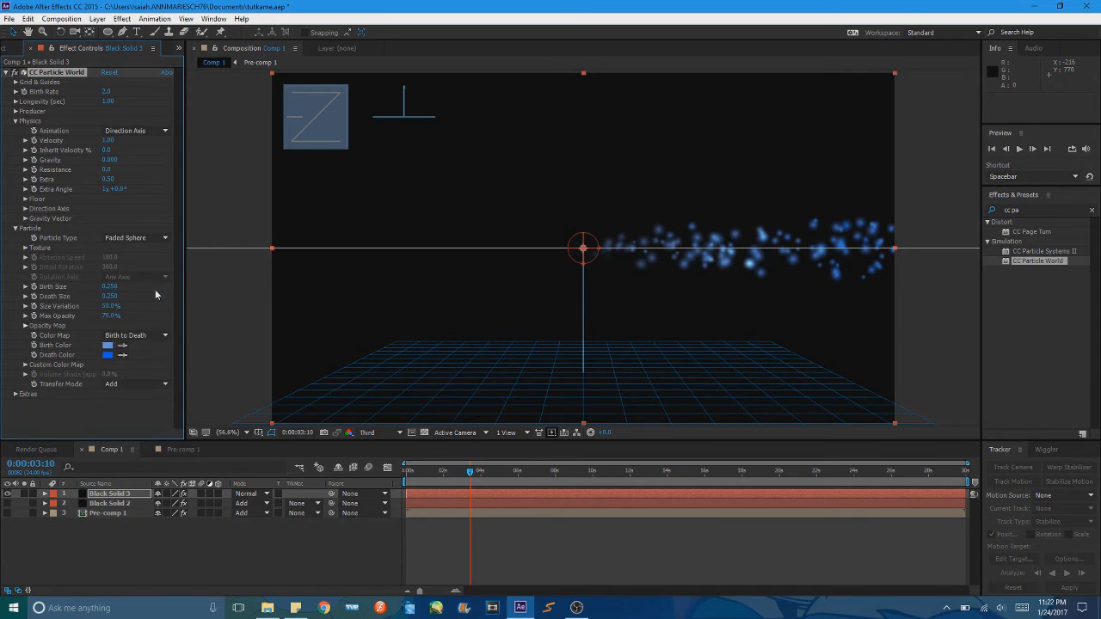
pyautogui.click(126, 240)
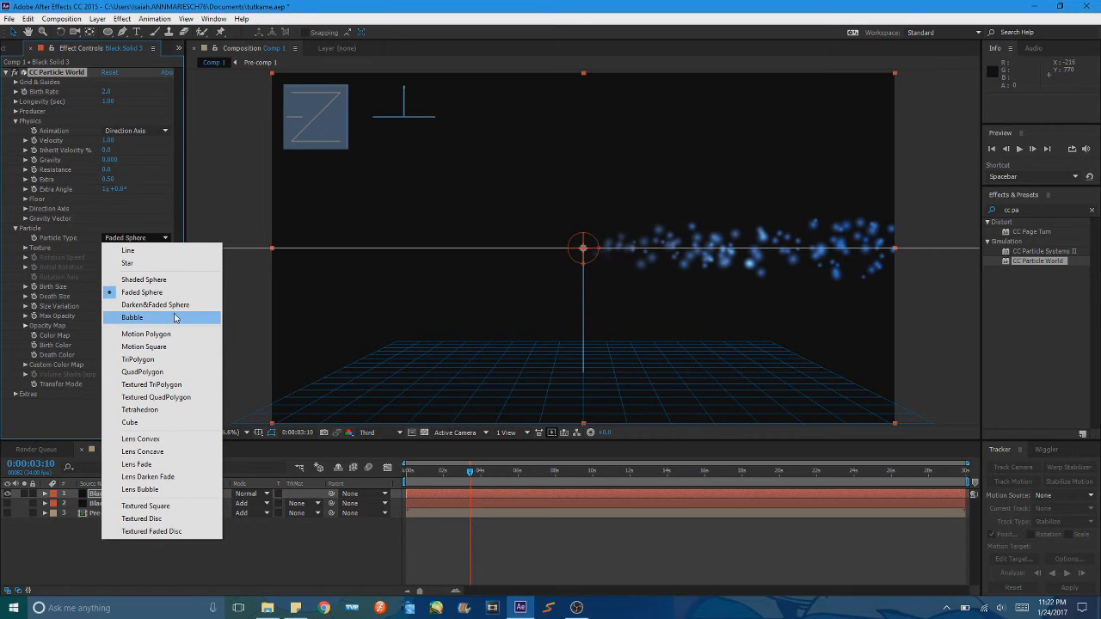
pyautogui.click(141, 253)
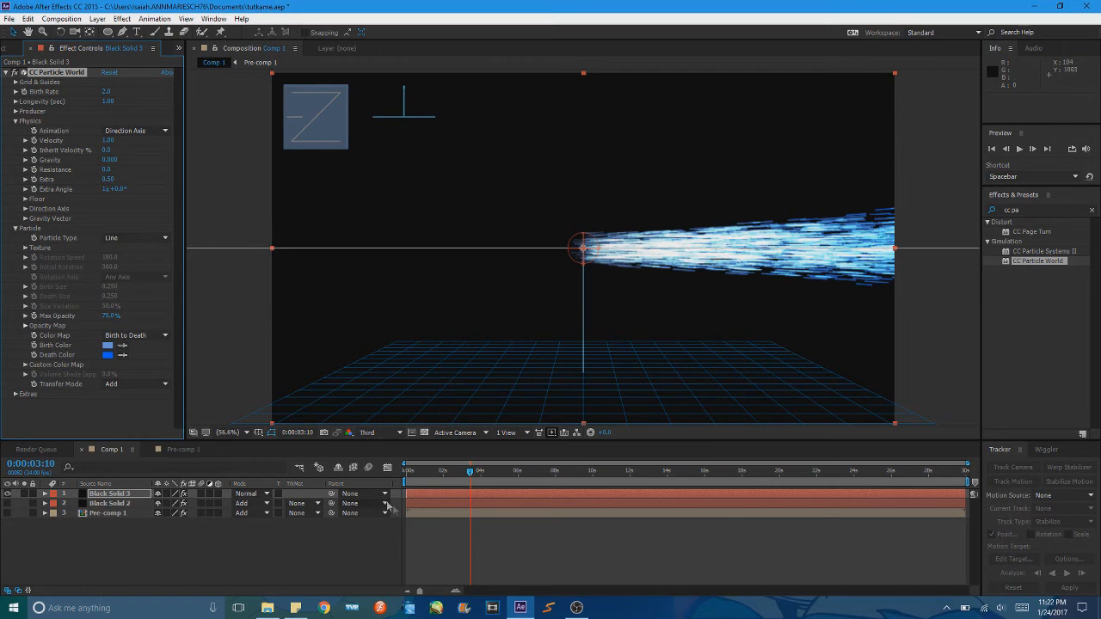
# Play the beam from the start of the composition and set the particle Velocity to 5.
pyautogui.moveTo(478, 473); pyautogui.dragTo(402, 483)
pyautogui.click(1020, 149)
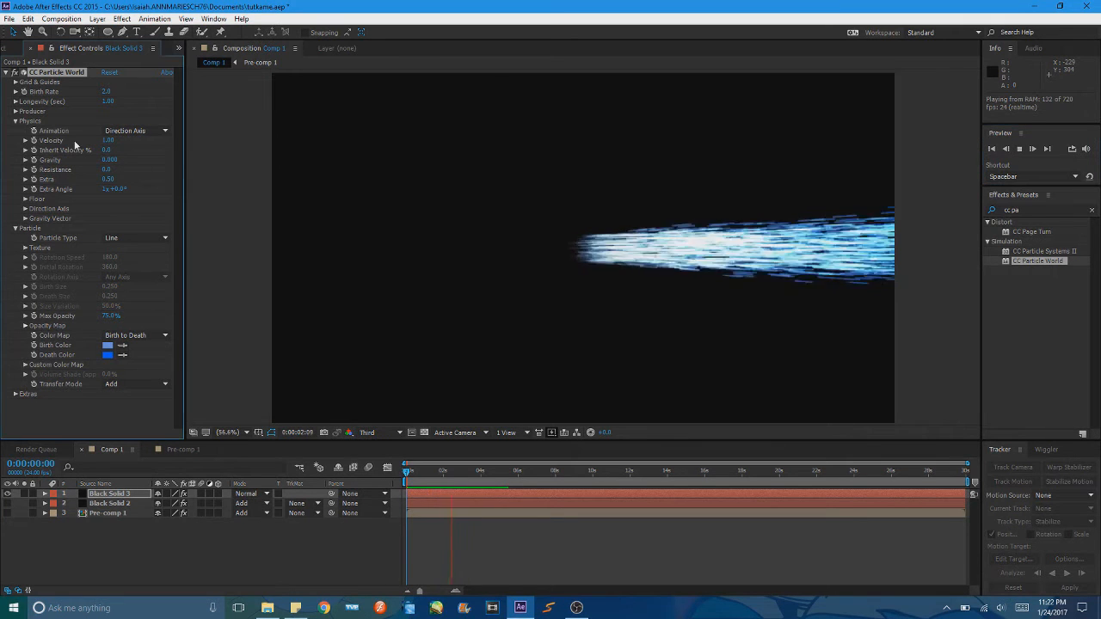
pyautogui.click(108, 140)
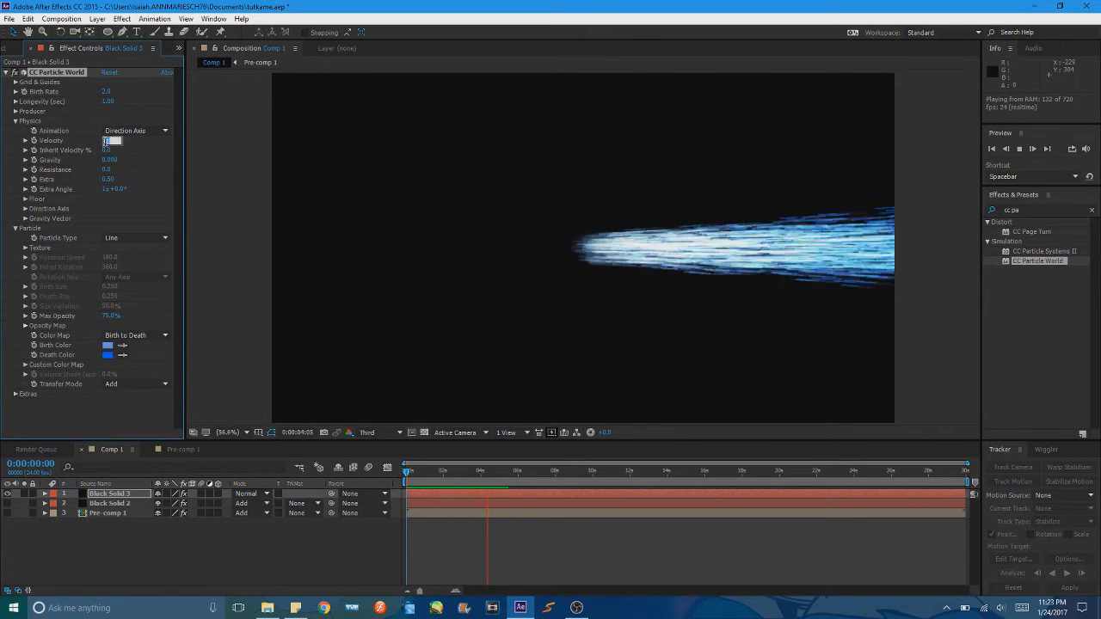
pyautogui.write('5')
pyautogui.press('Return')
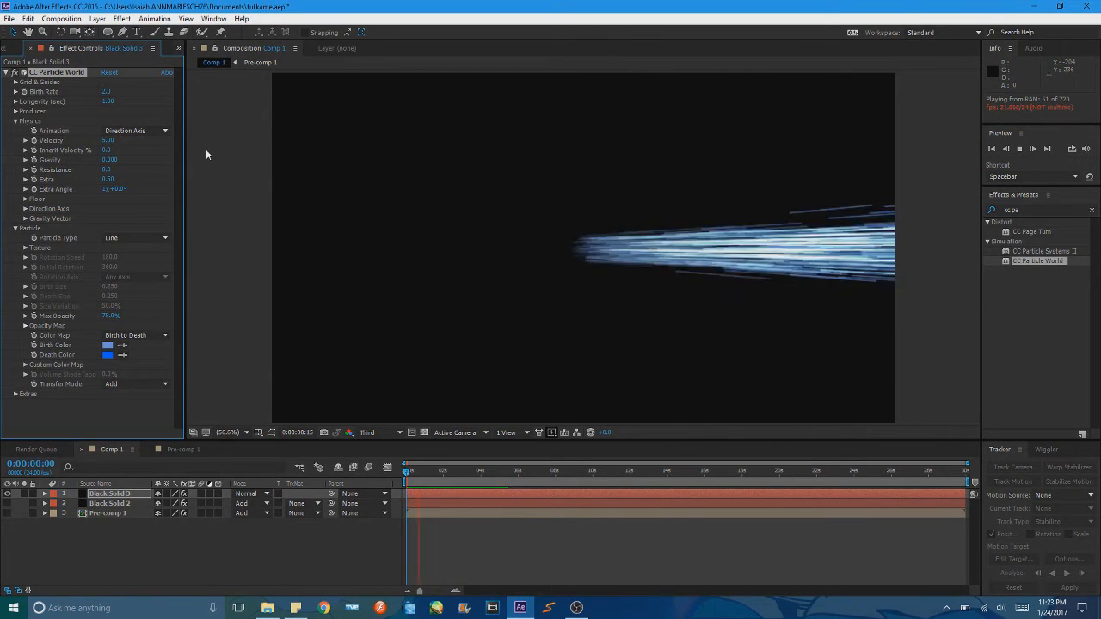
pyautogui.press('space')
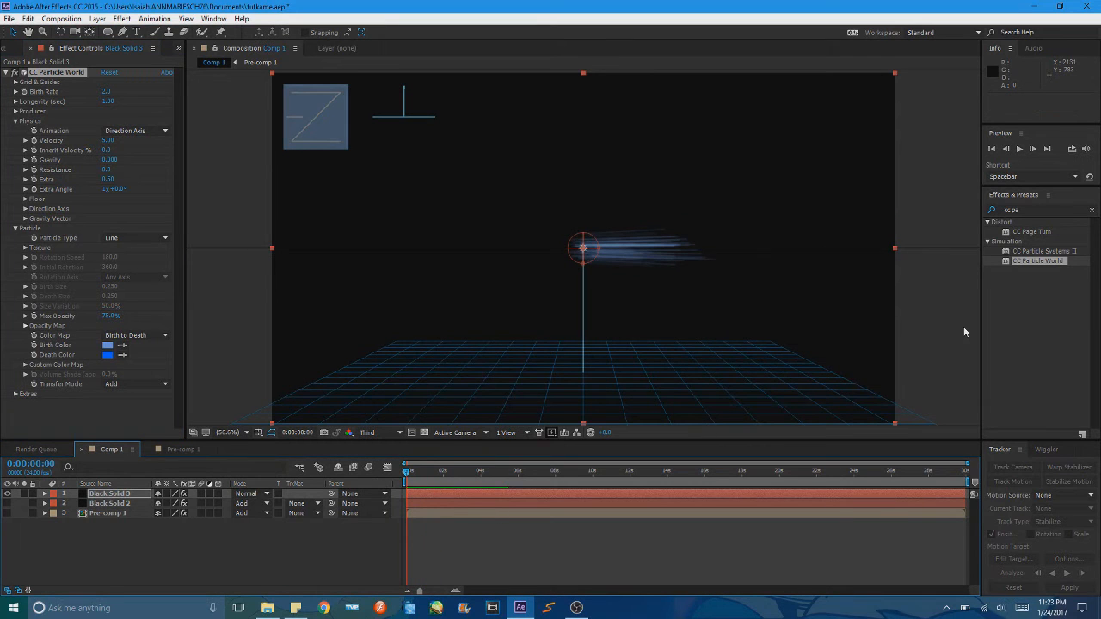
# Examine the faster beam's opening frames by stepping, playing and scrubbing, ending back at the start of the composition.
pyautogui.click(1033, 149)
pyautogui.click(1033, 149)
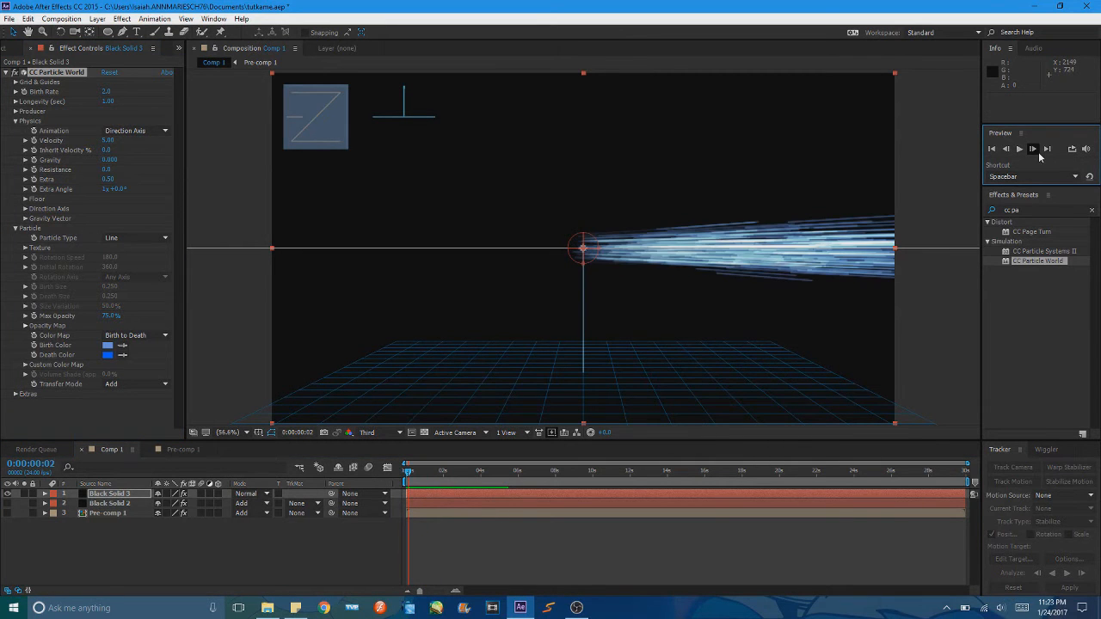
pyautogui.click(992, 150)
pyautogui.click(1019, 150)
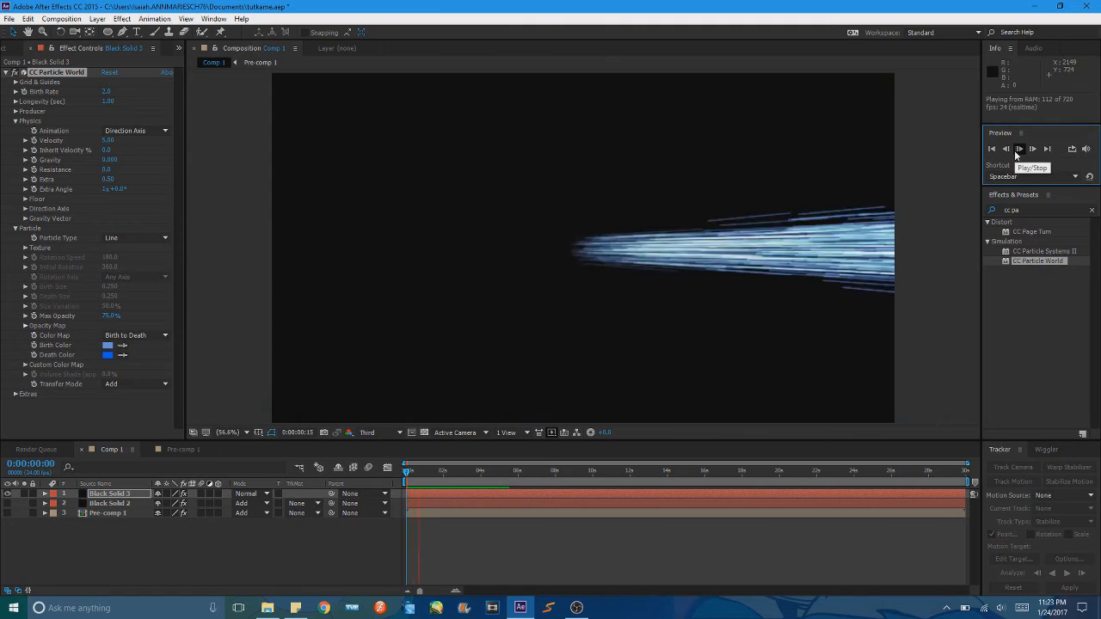
pyautogui.click(422, 475)
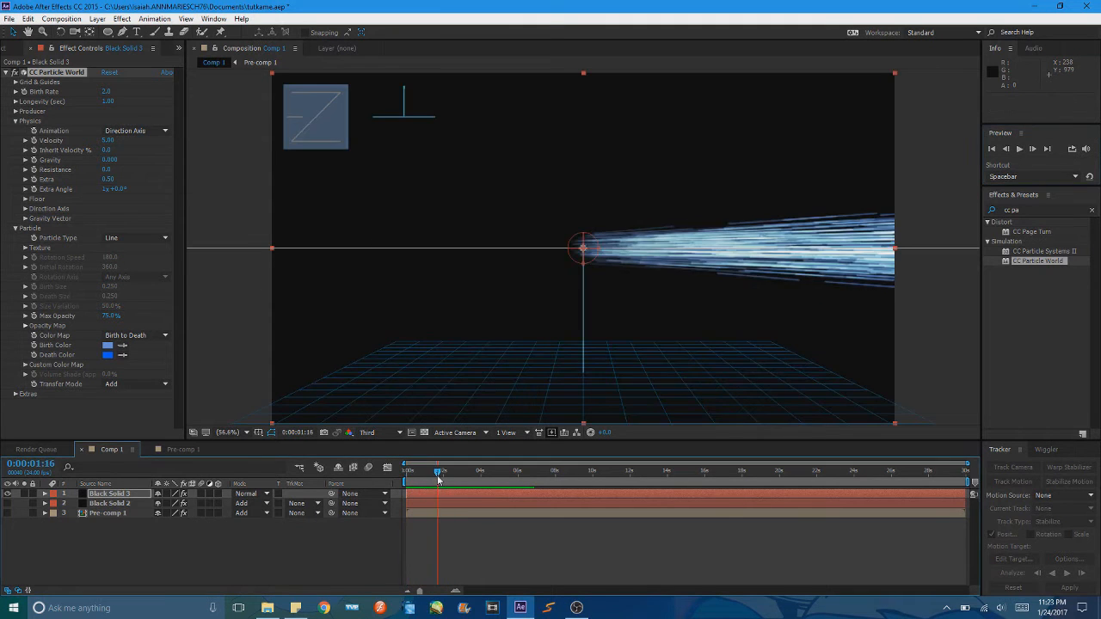
pyautogui.moveTo(421, 475); pyautogui.dragTo(404, 477)
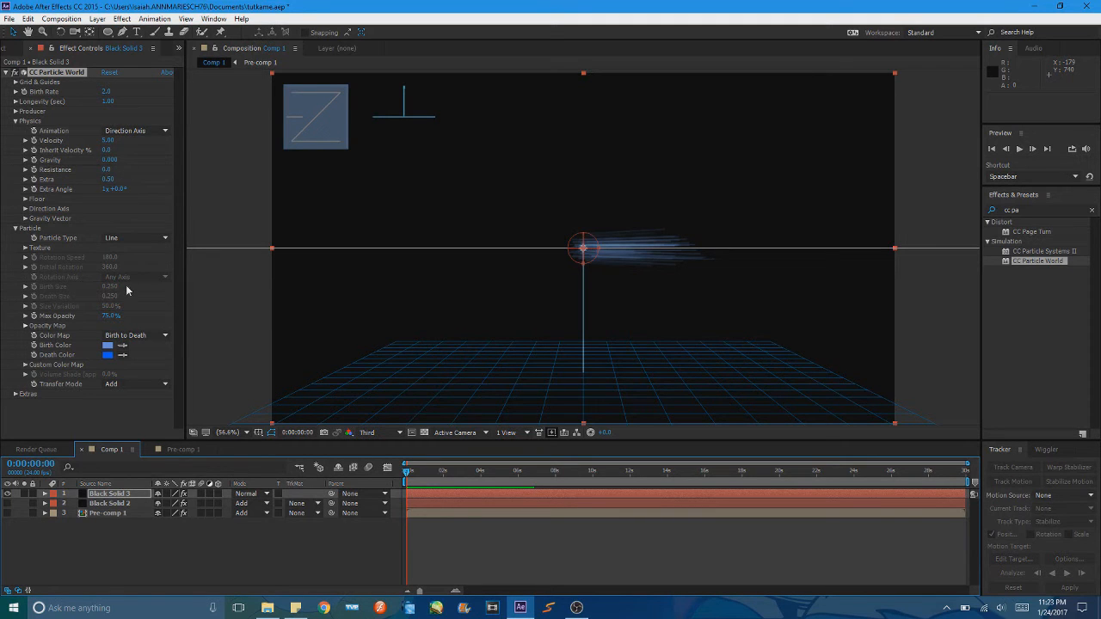
pyautogui.moveTo(452, 473); pyautogui.dragTo(369, 497)
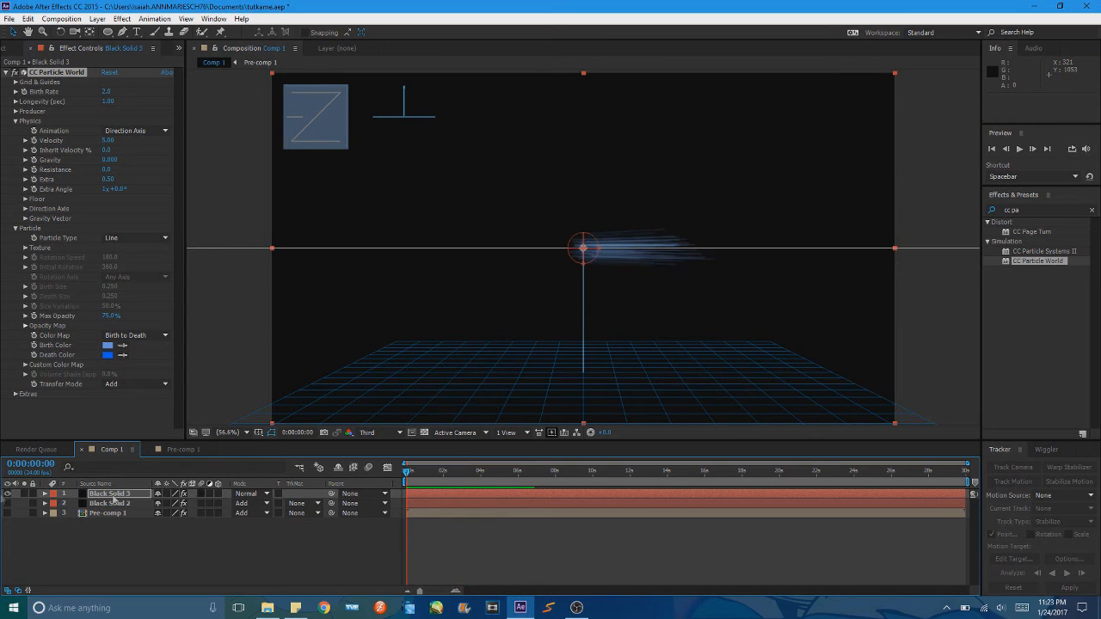
# Show Black Solid 2 and Pre-comp 1, and place the beam's emitter on the glowing ball, checking it around 3 seconds.
pyautogui.click(6, 505)
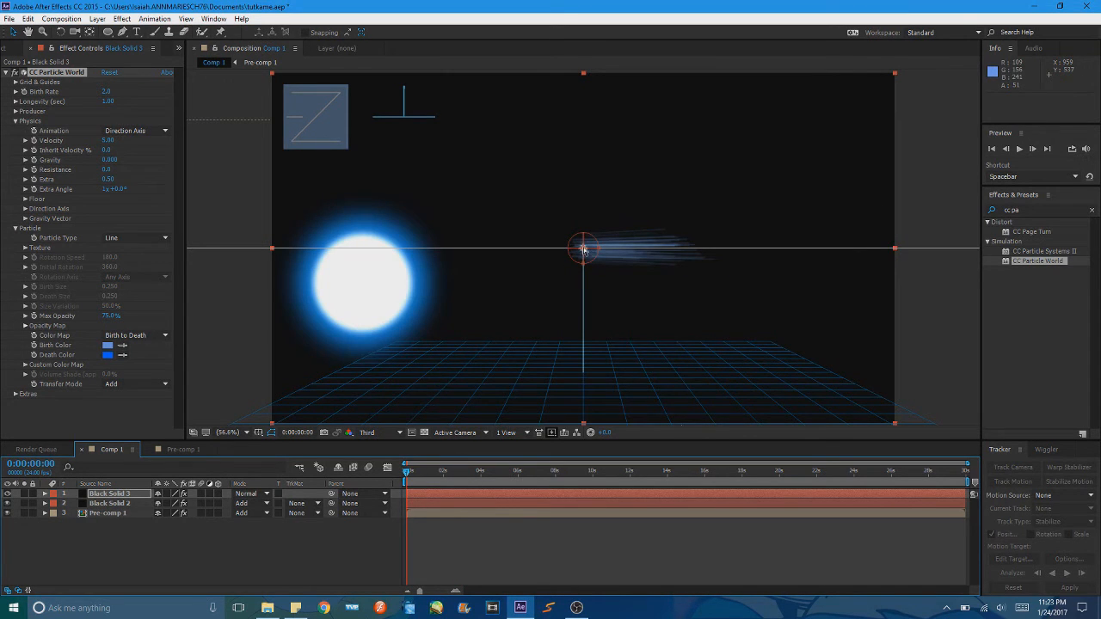
pyautogui.moveTo(584, 249); pyautogui.dragTo(373, 282)
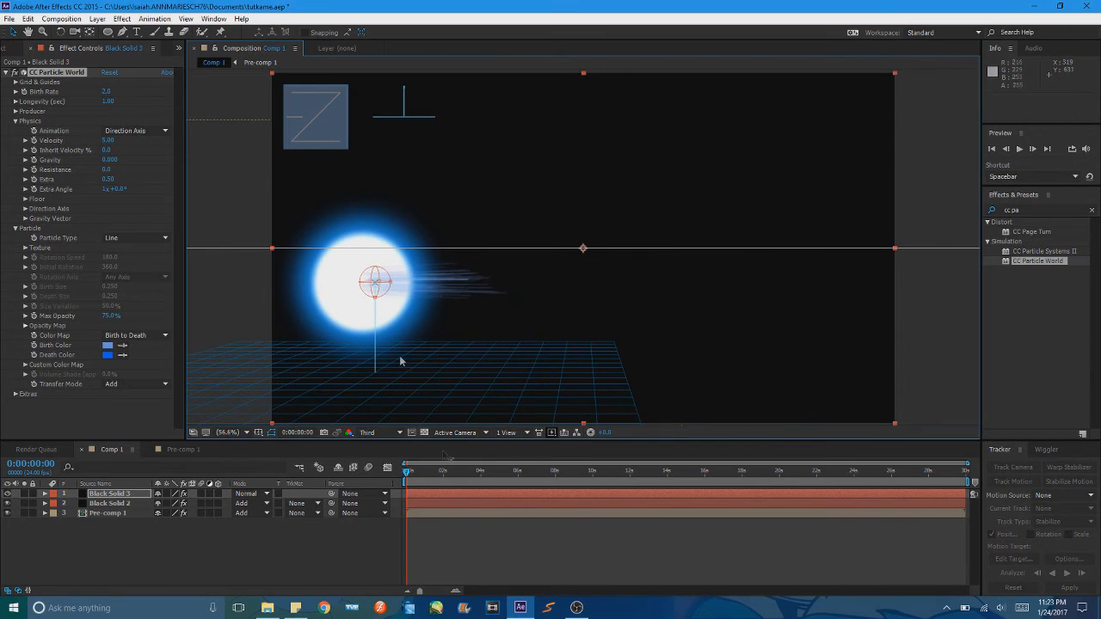
pyautogui.moveTo(423, 479); pyautogui.dragTo(474, 480)
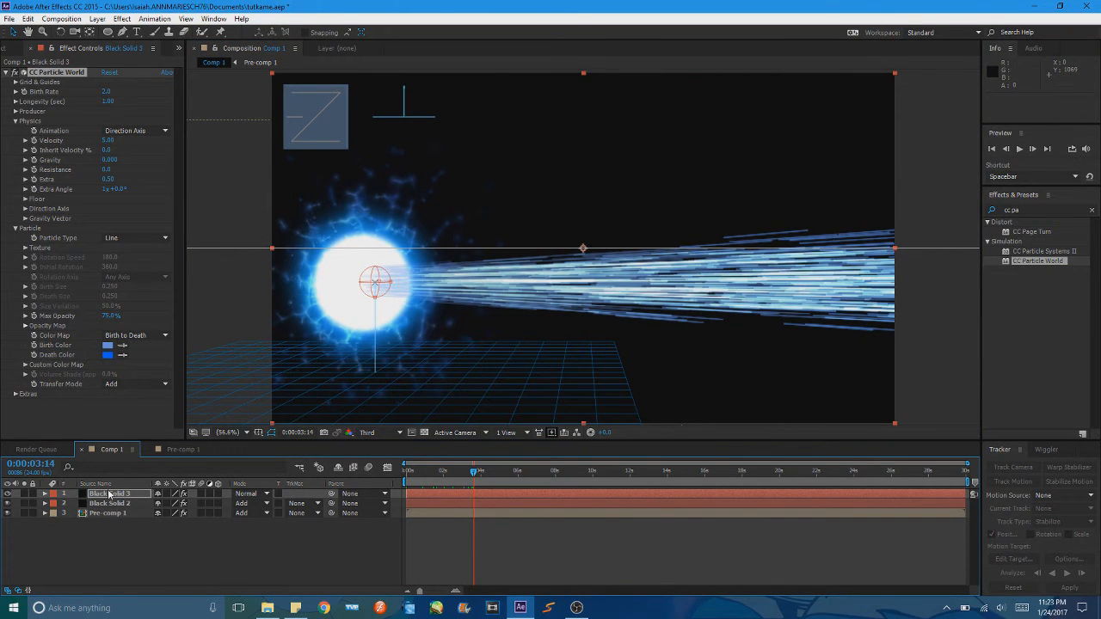
# Try Black Solid 3 beneath Pre-comp 1, and undo the reordering, the emitter move and the layer visibility changes.
pyautogui.moveTo(109, 493); pyautogui.dragTo(137, 522)
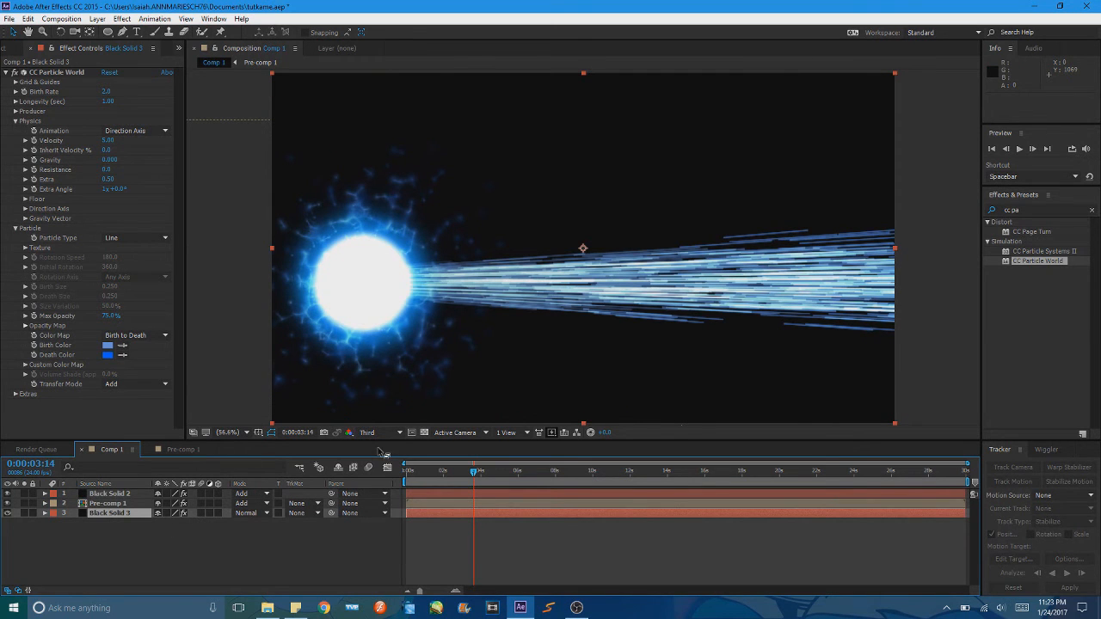
pyautogui.hotkey('ctrl', 'z')
pyautogui.press('Home')
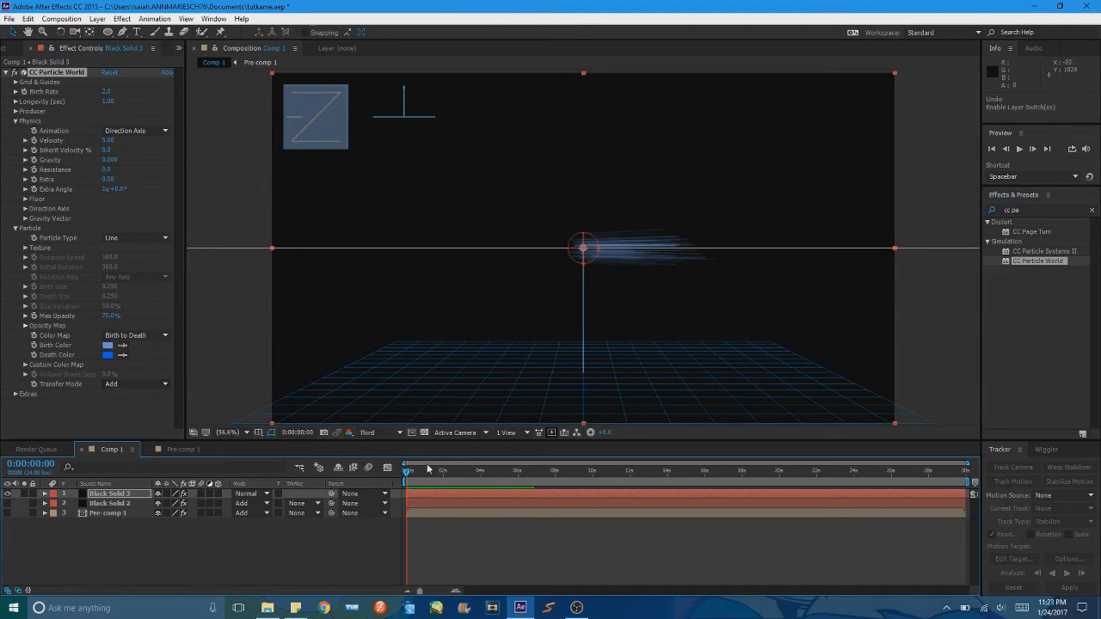
# Set the current time to 0:00:02:23 and collapse the CC Particle World settings.
pyautogui.moveTo(427, 468); pyautogui.dragTo(462, 474)
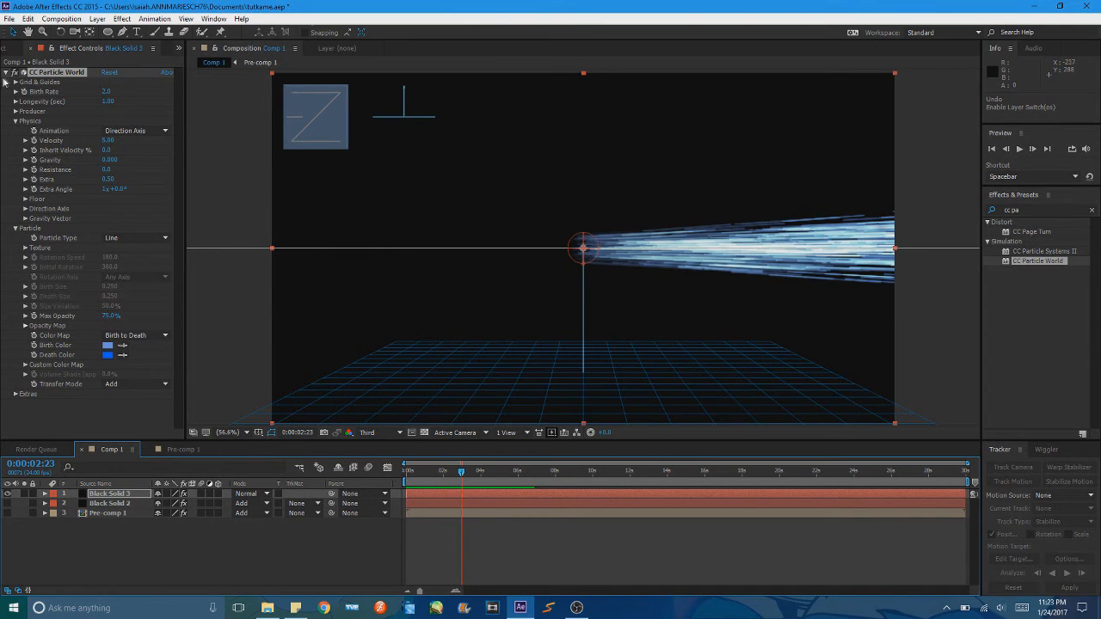
pyautogui.click(7, 73)
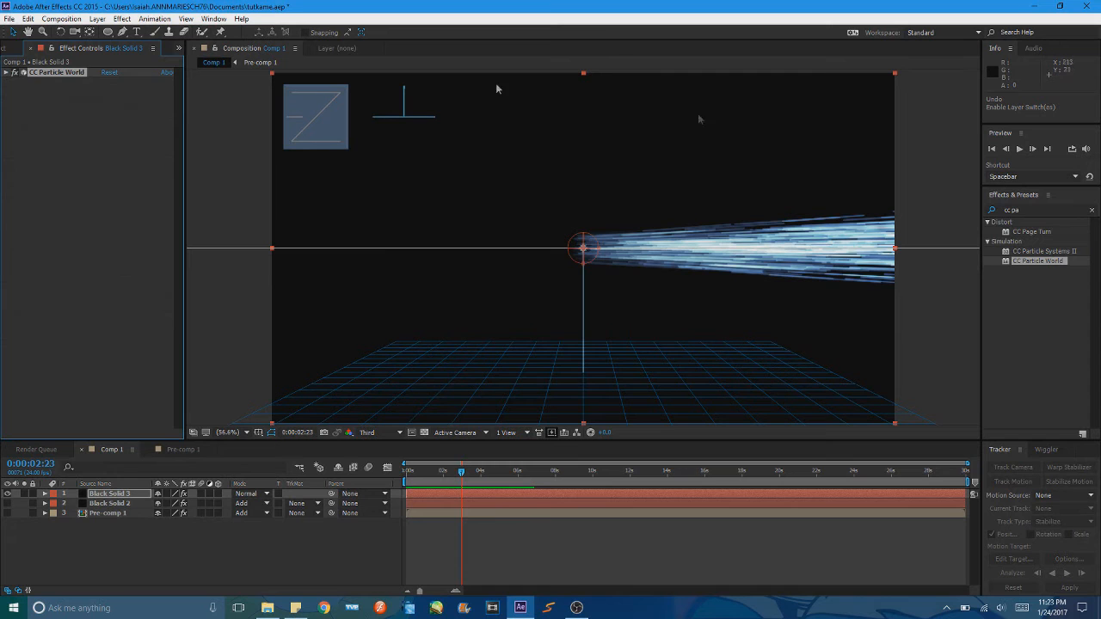
# Add CC Vector Blur after CC Particle World on Black Solid 3 and set its Amount to 5.
pyautogui.click(1038, 209)
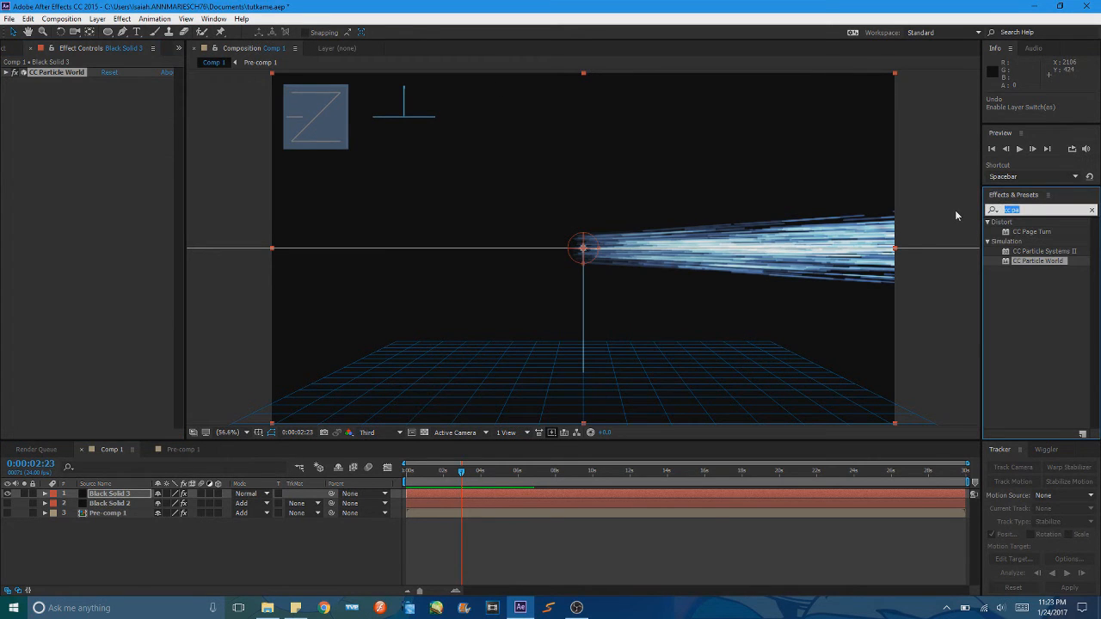
pyautogui.write('vect')
pyautogui.moveTo(1019, 233); pyautogui.dragTo(37, 243)
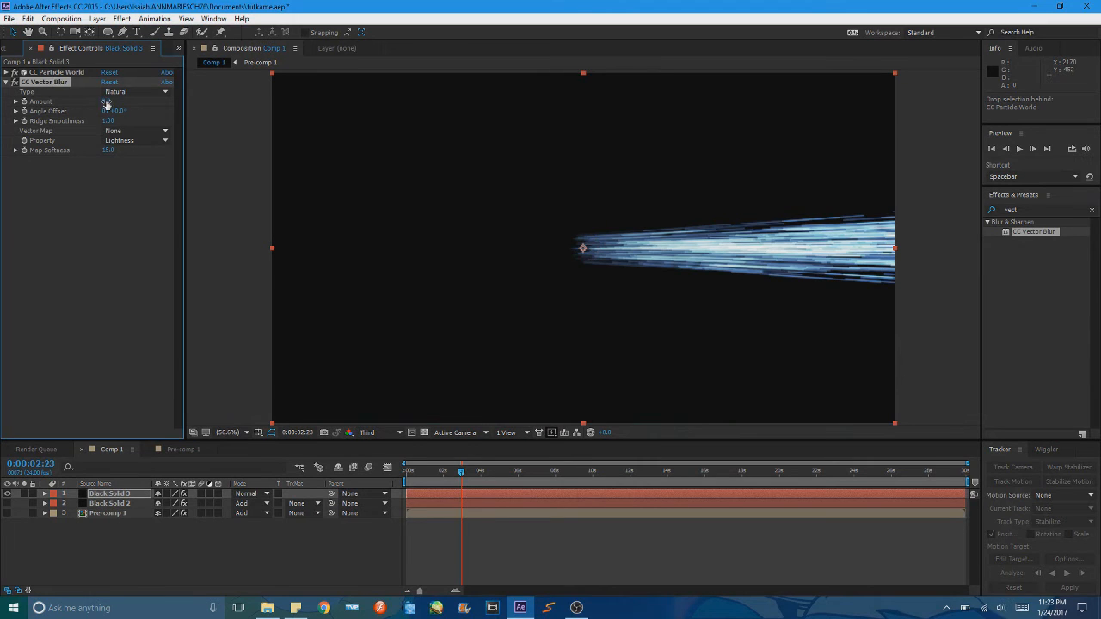
pyautogui.moveTo(107, 102); pyautogui.dragTo(112, 101)
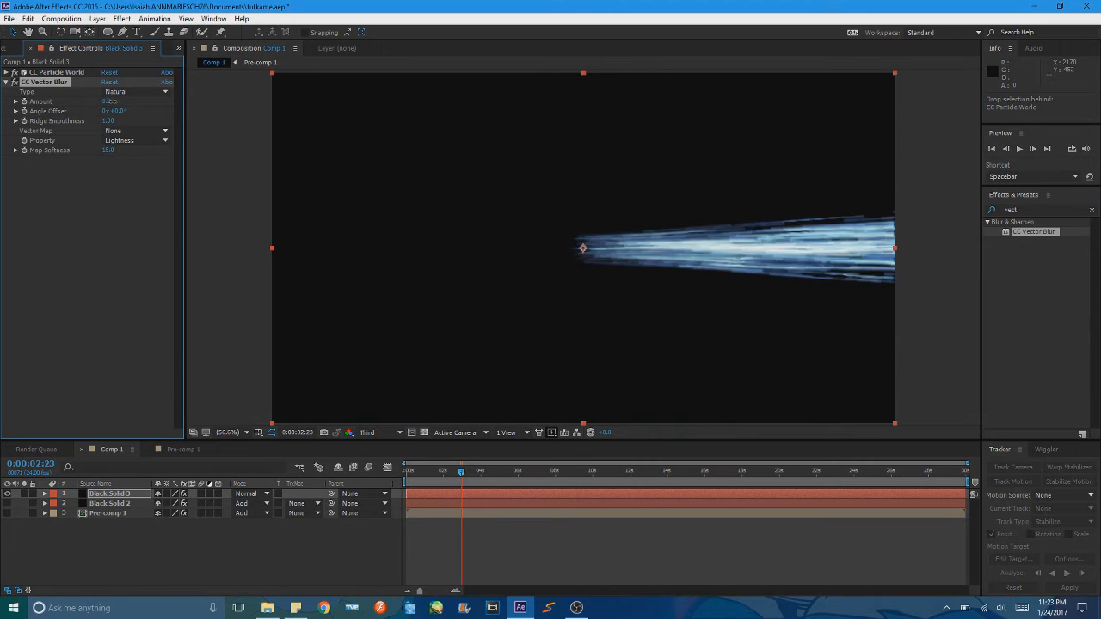
pyautogui.click(110, 101)
pyautogui.write('5')
pyautogui.press('Return')
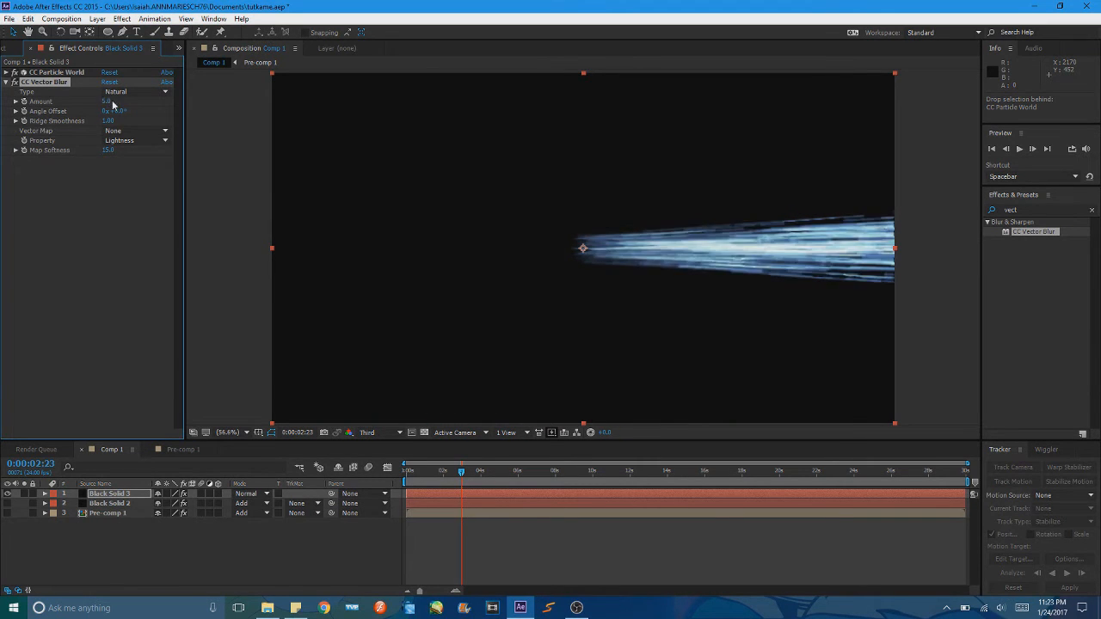
# Add a Gaussian Blur between CC Particle World and CC Vector Blur, with a Blurriness of about 6.3.
pyautogui.click(1022, 209)
pyautogui.write('gau')
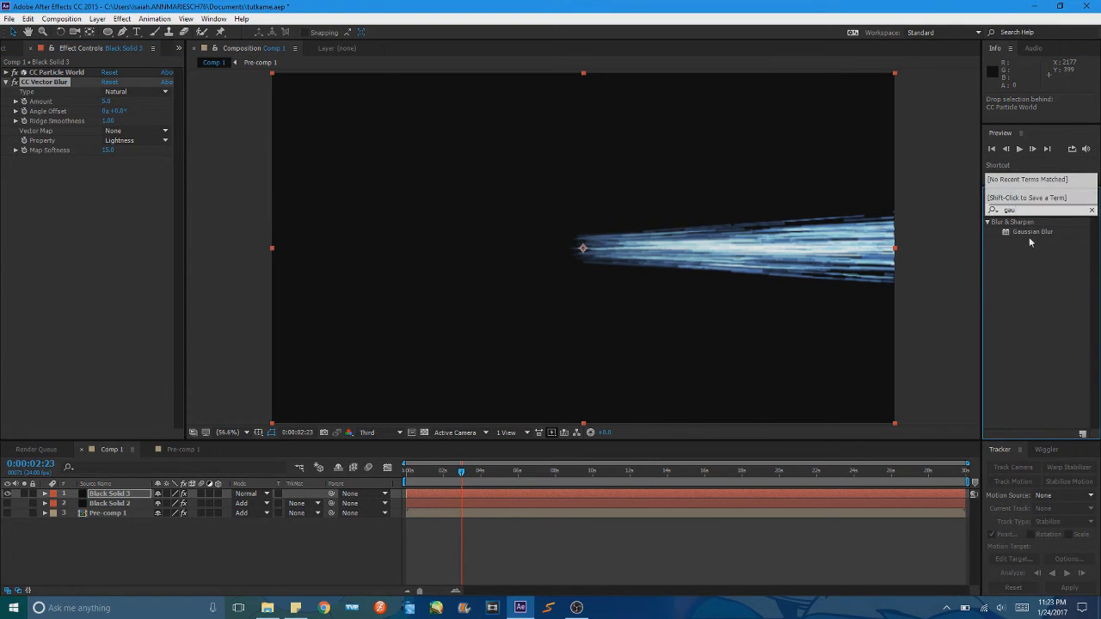
pyautogui.moveTo(1032, 231)
pyautogui.mouseDown()
pyautogui.moveTo(488, 162)
pyautogui.moveTo(44, 86)
pyautogui.moveTo(176, 94)
pyautogui.moveTo(130, 96)
pyautogui.moveTo(143, 95)
pyautogui.mouseUp()
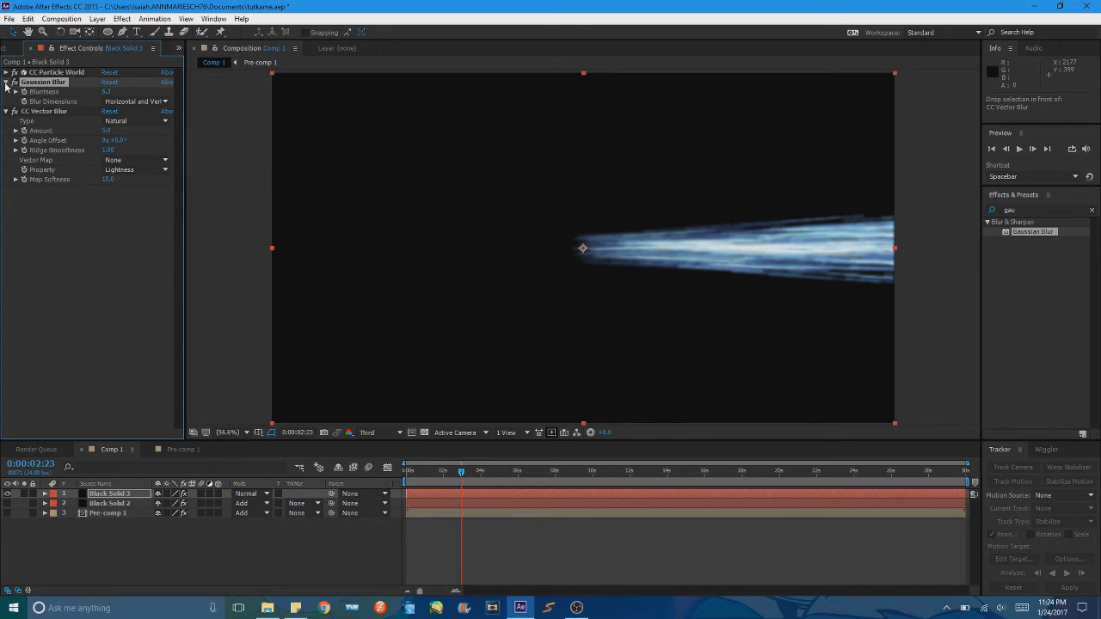
# Try a Birth Rate of 5 in CC Particle World, settle on 2.5, and collapse its settings.
pyautogui.click(55, 72)
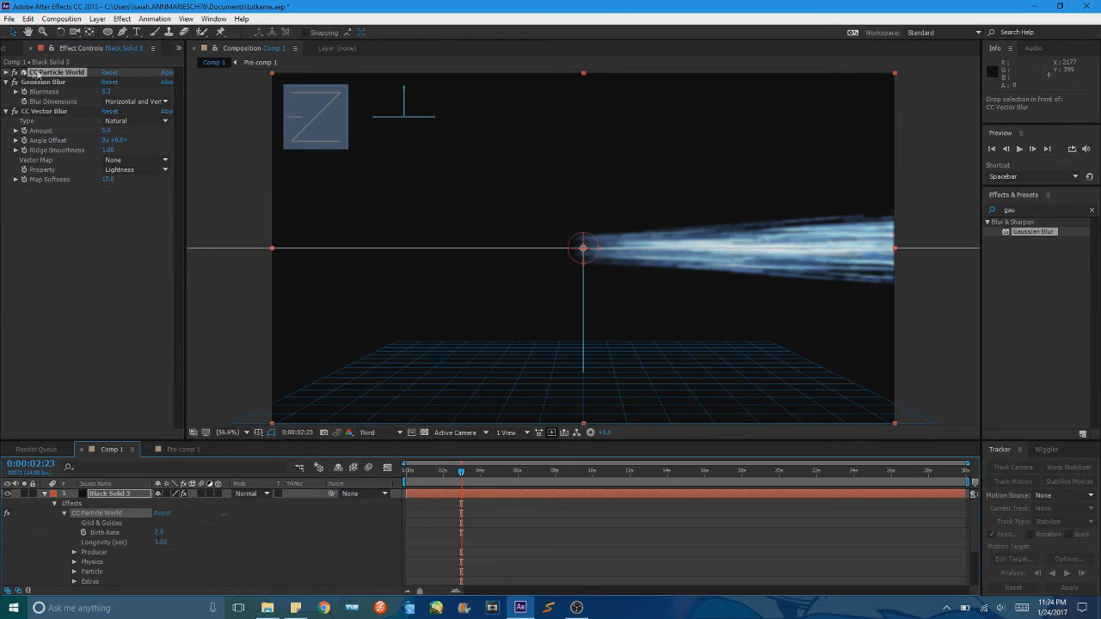
pyautogui.click(7, 72)
pyautogui.click(106, 91)
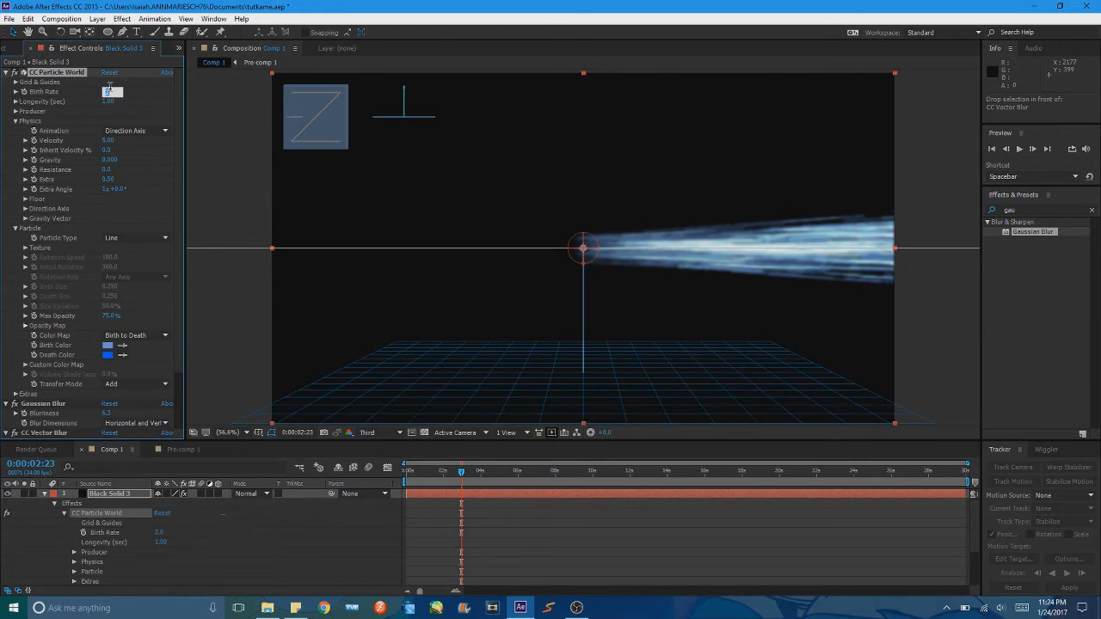
pyautogui.press('Return')
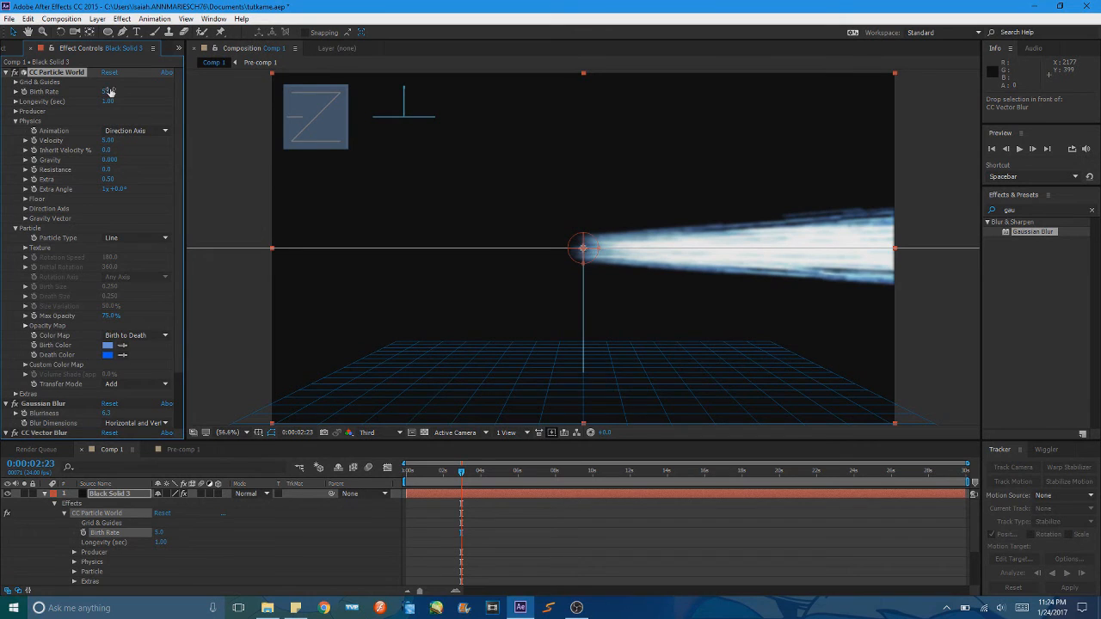
pyautogui.click(109, 91)
pyautogui.write('2.5')
pyautogui.press('Return')
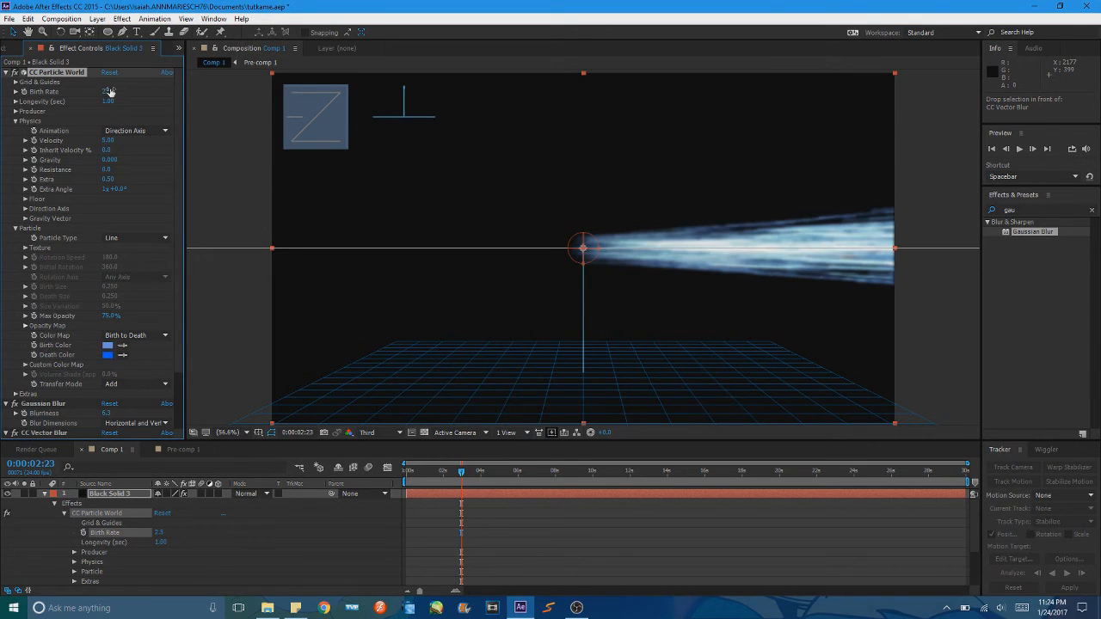
pyautogui.click(7, 72)
# Set the Gaussian Blur's Blurriness to 2 and CC Vector Blur's Amount to 6.
pyautogui.moveTo(106, 92); pyautogui.dragTo(71, 91)
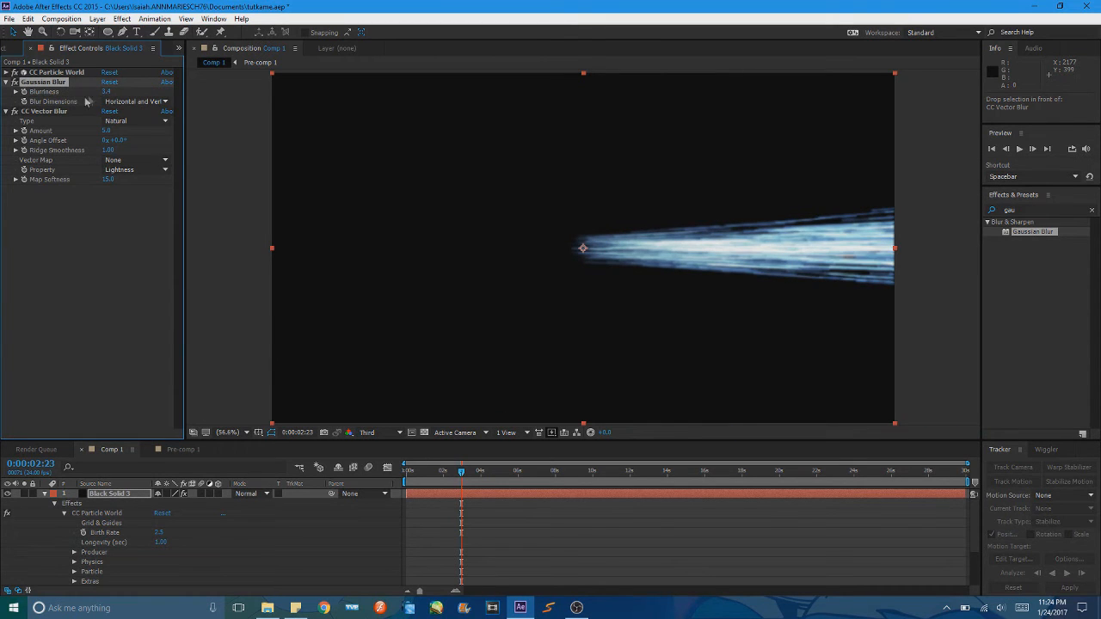
pyautogui.click(107, 93)
pyautogui.press('Return')
pyautogui.moveTo(106, 131); pyautogui.dragTo(110, 130)
# Try the Perpendicular and Direction Fading types for CC Vector Blur, return to Natural, and collapse its settings.
pyautogui.click(116, 120)
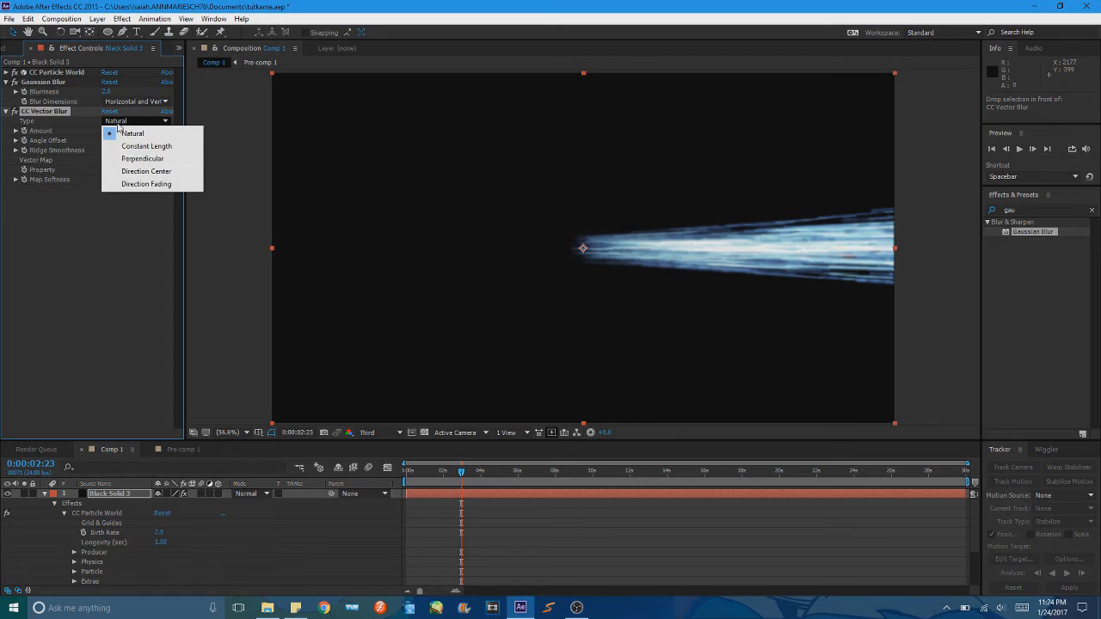
pyautogui.click(129, 155)
pyautogui.click(145, 120)
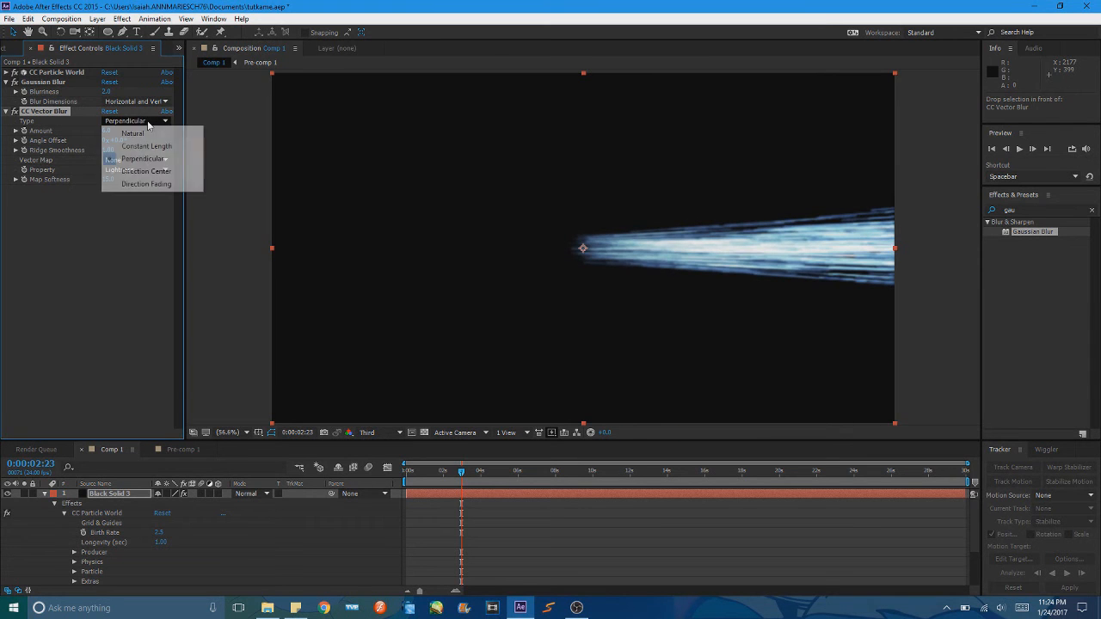
pyautogui.click(146, 184)
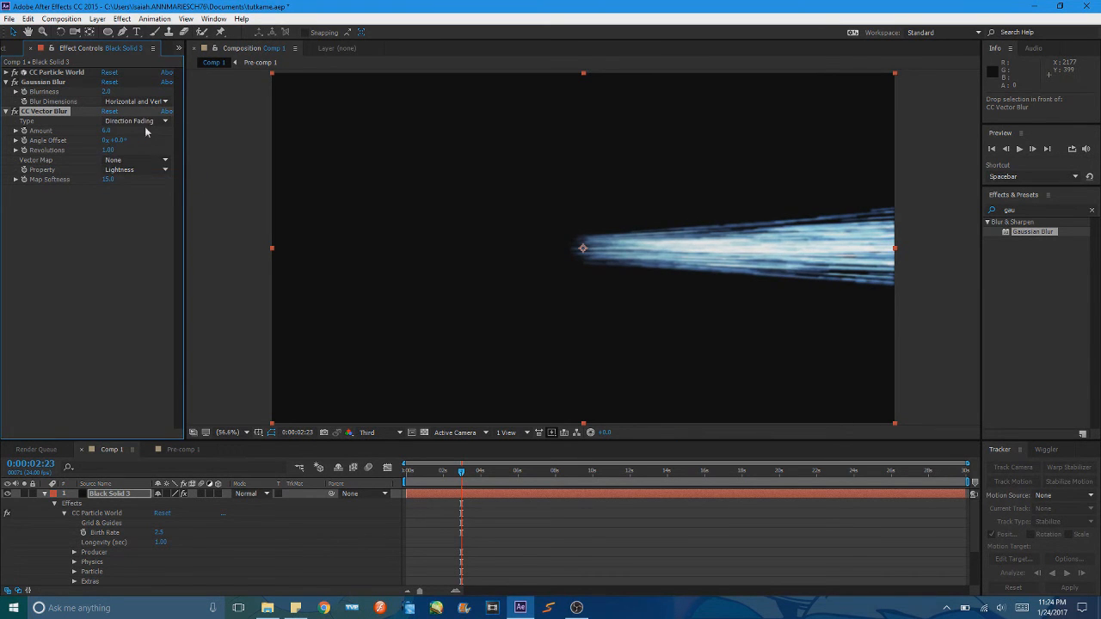
pyautogui.click(144, 121)
pyautogui.click(145, 133)
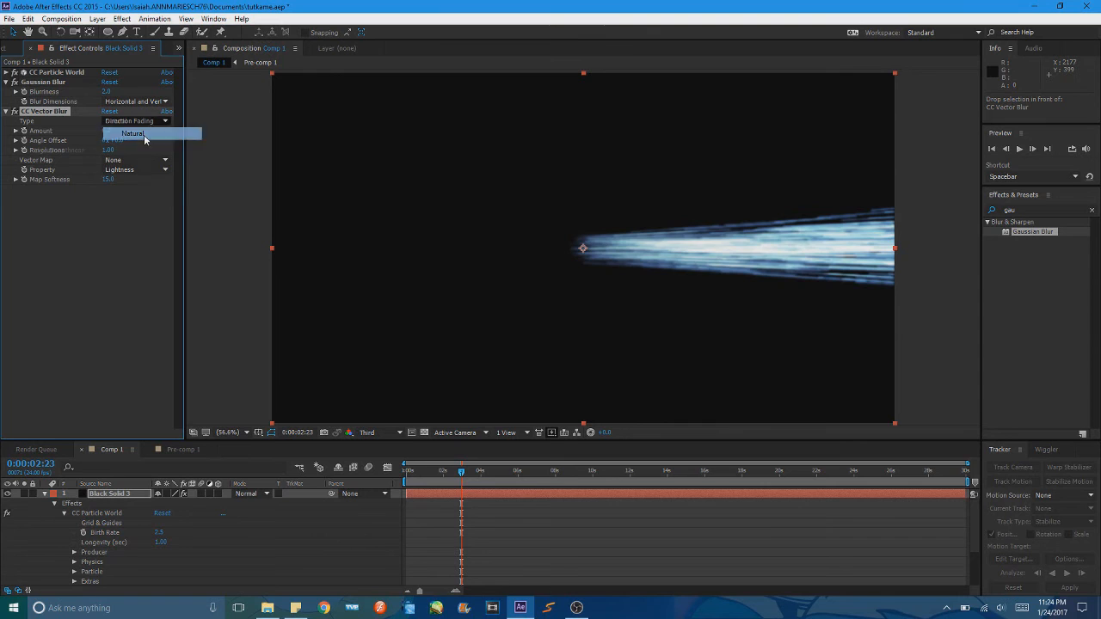
pyautogui.click(8, 111)
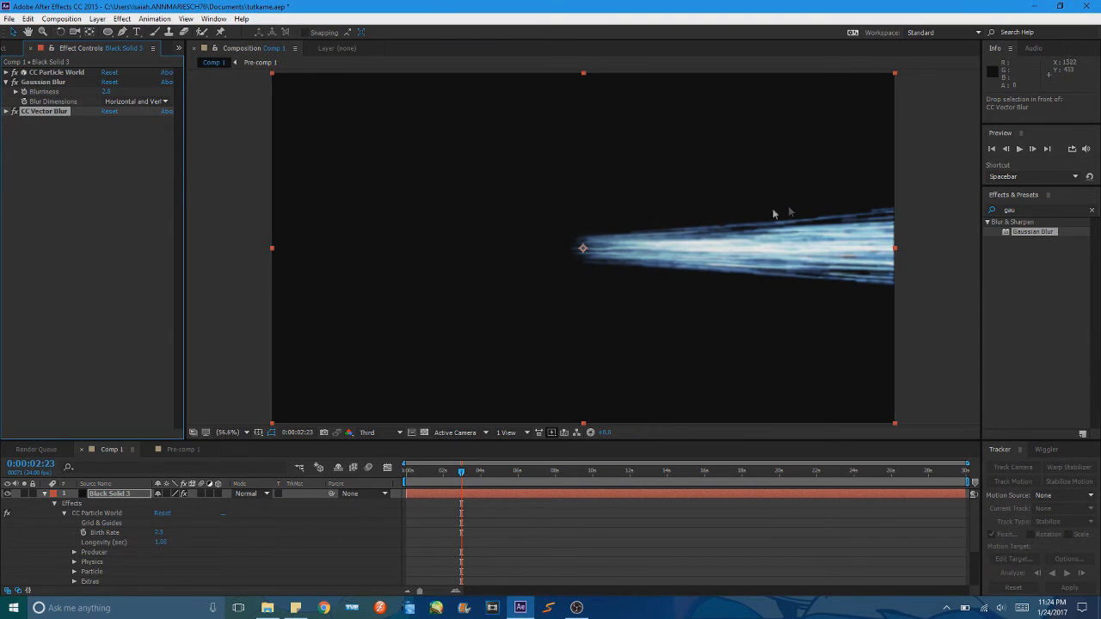
# Add a Glow effect after CC Vector Blur, trying a Glow Radius of 50 and settling on 100.
pyautogui.click(1022, 210)
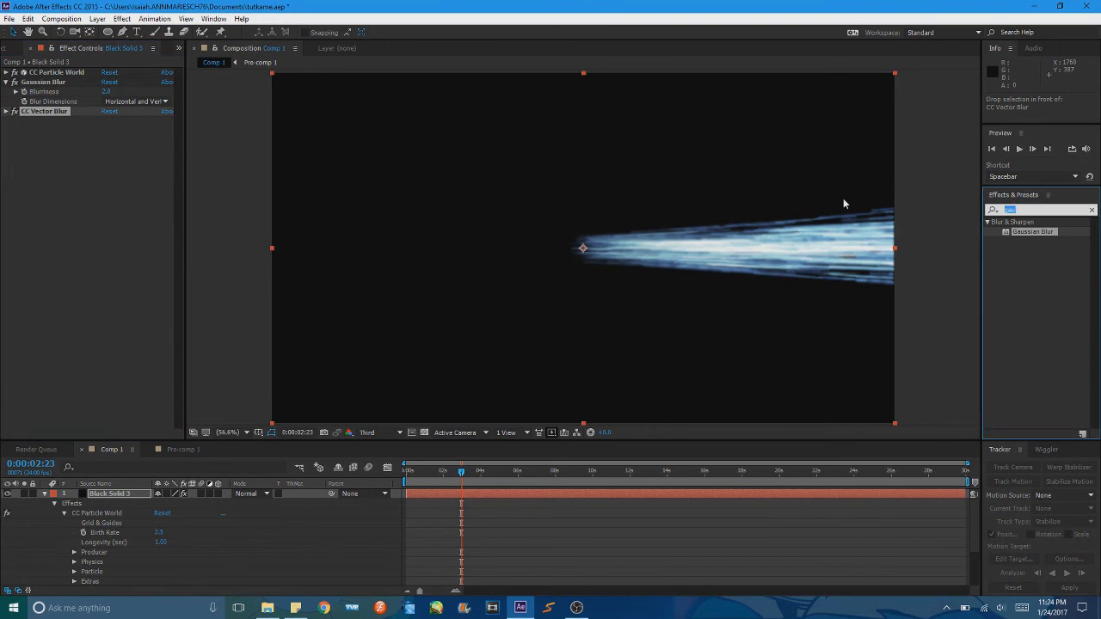
pyautogui.write('glow')
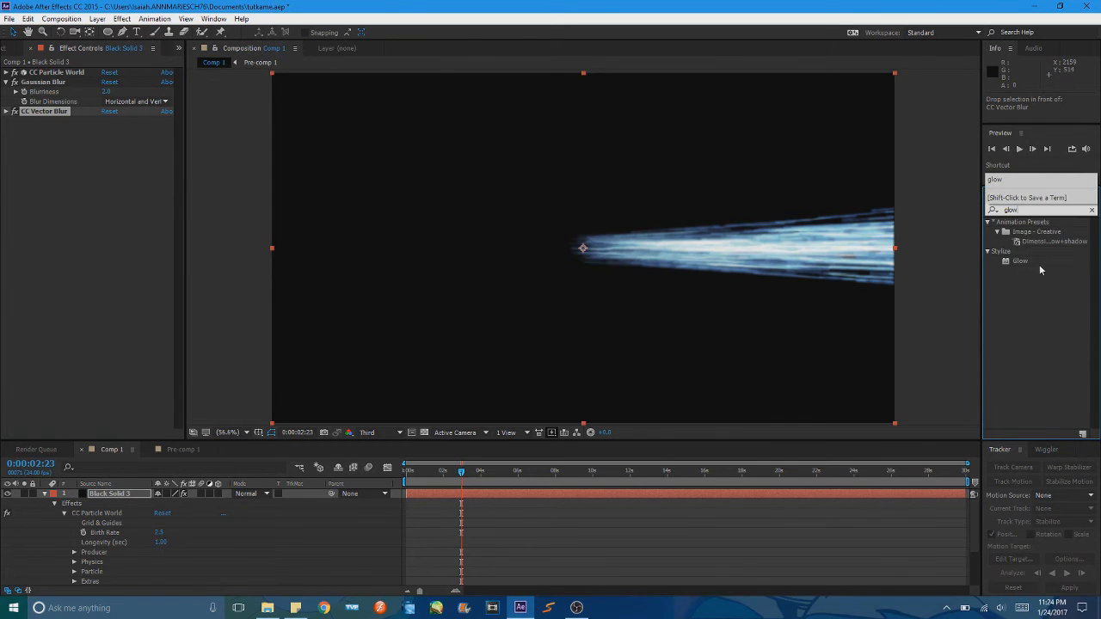
pyautogui.moveTo(1037, 264); pyautogui.dragTo(58, 260)
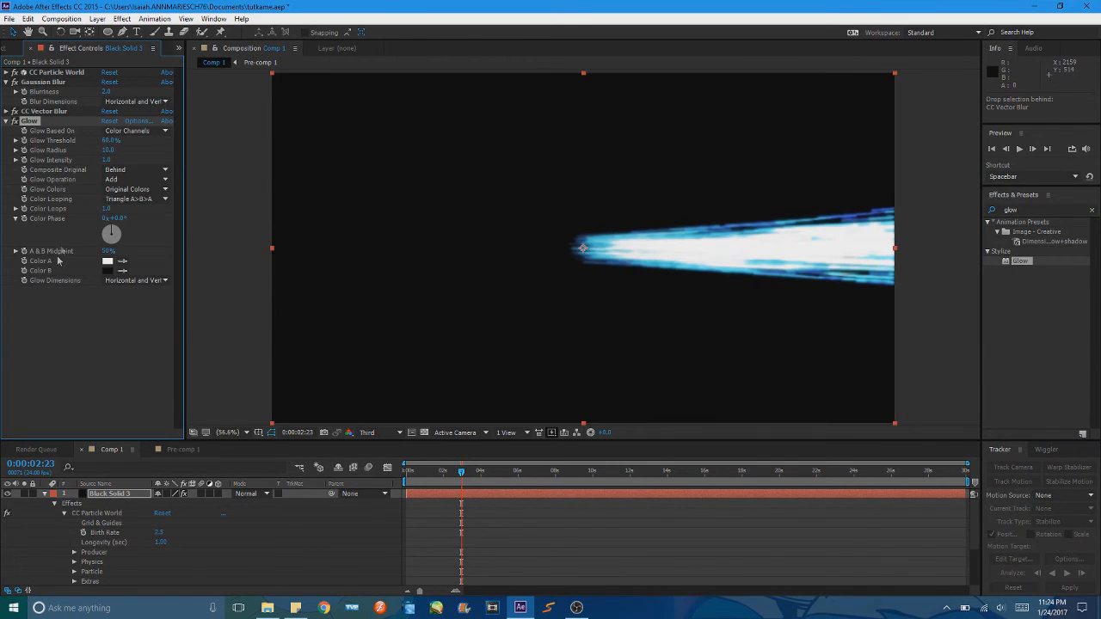
pyautogui.click(107, 150)
pyautogui.write('50')
pyautogui.press('Return')
pyautogui.moveTo(102, 153)
pyautogui.mouseDown()
pyautogui.moveTo(145, 153)
pyautogui.moveTo(112, 152)
pyautogui.mouseUp()
pyautogui.click(111, 150)
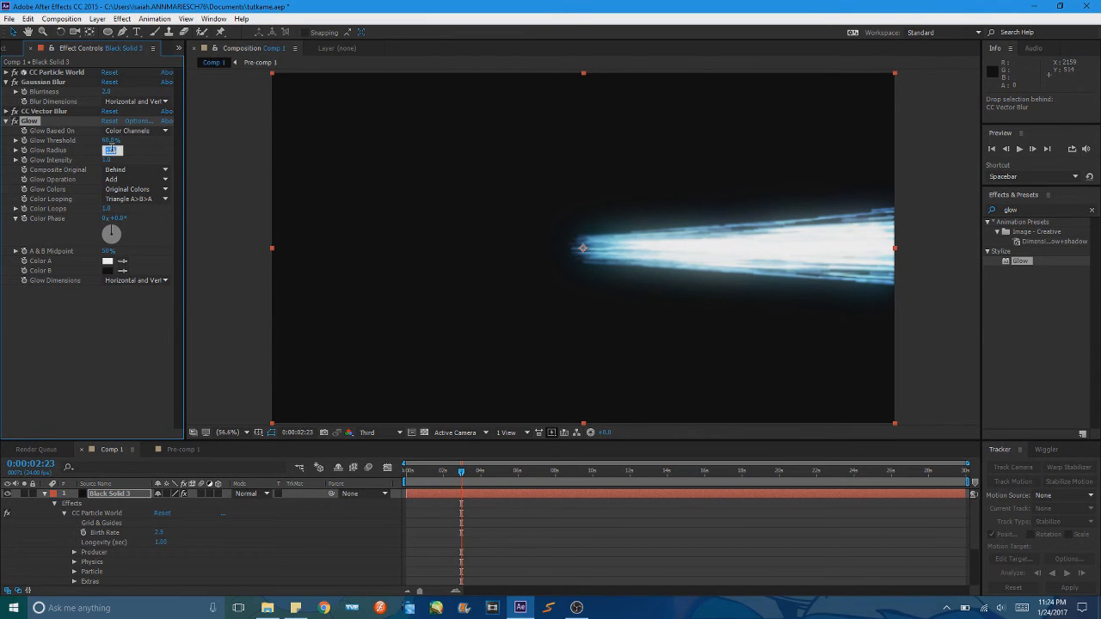
pyautogui.write('100')
pyautogui.press('Return')
# Set the Glow effect's Color A to a light blue, leaving the effect settings collapsed.
pyautogui.click(6, 82)
pyautogui.click(6, 74)
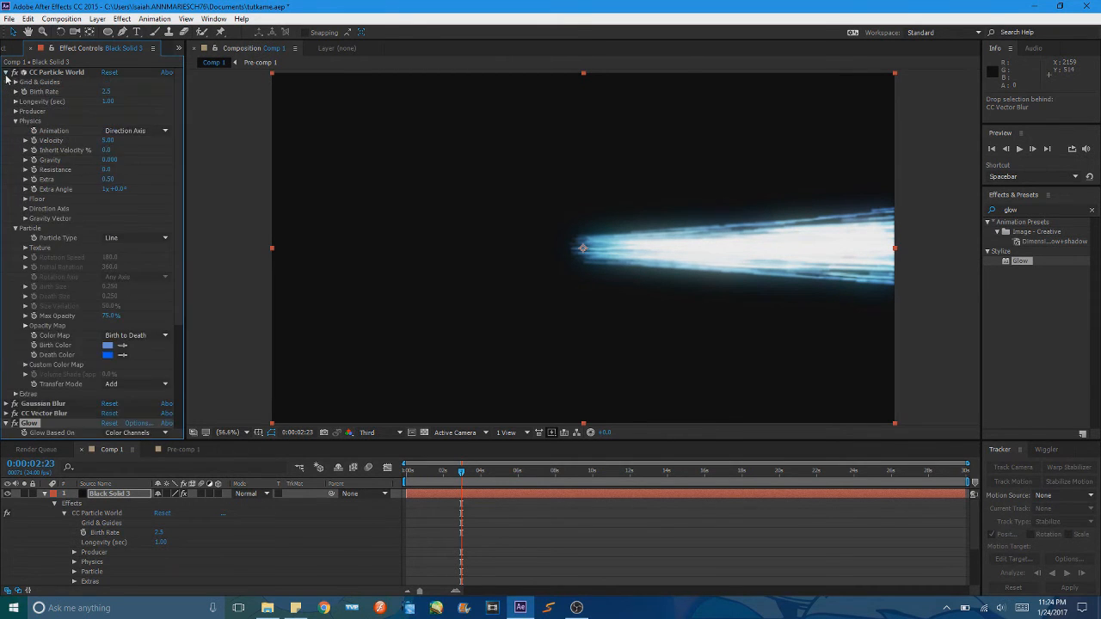
pyautogui.click(6, 74)
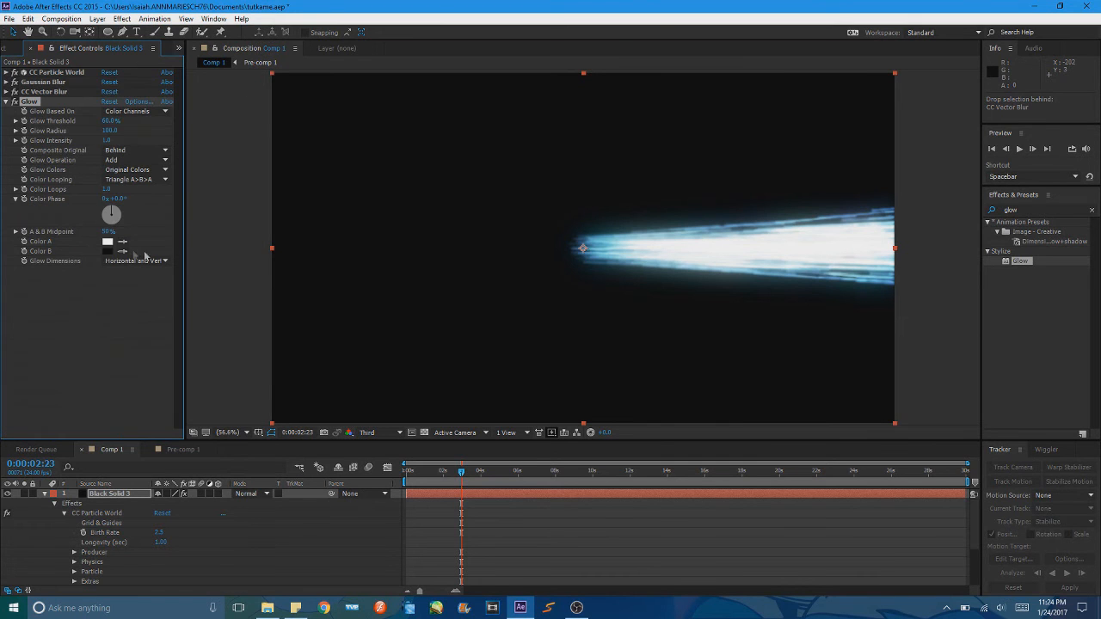
pyautogui.click(107, 242)
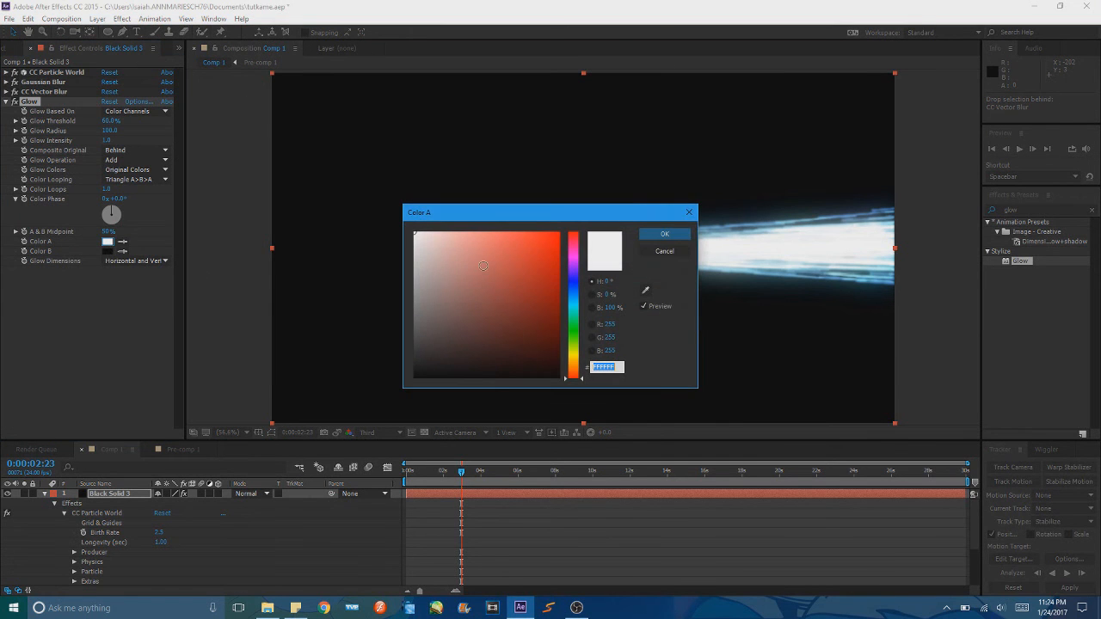
pyautogui.click(576, 302)
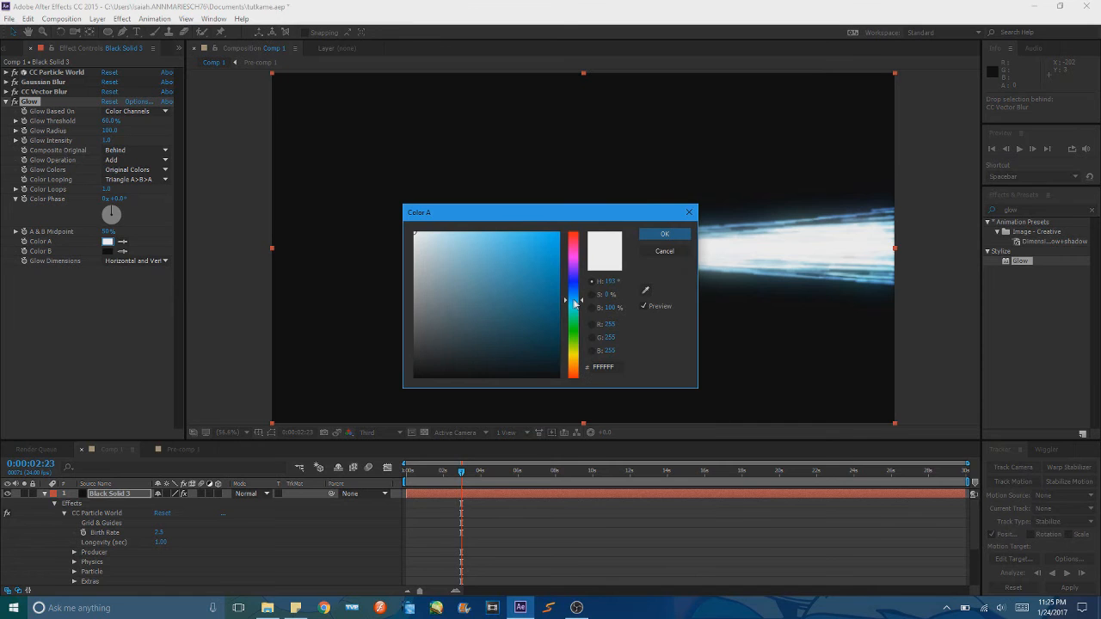
pyautogui.moveTo(435, 249); pyautogui.dragTo(514, 255)
pyautogui.click(664, 234)
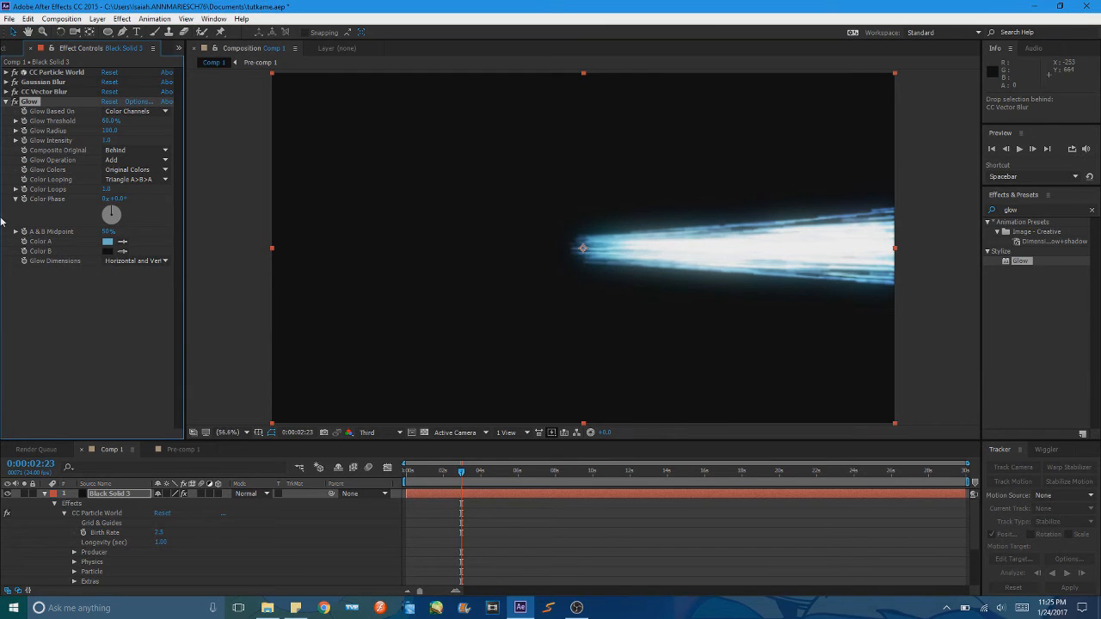
pyautogui.click(6, 103)
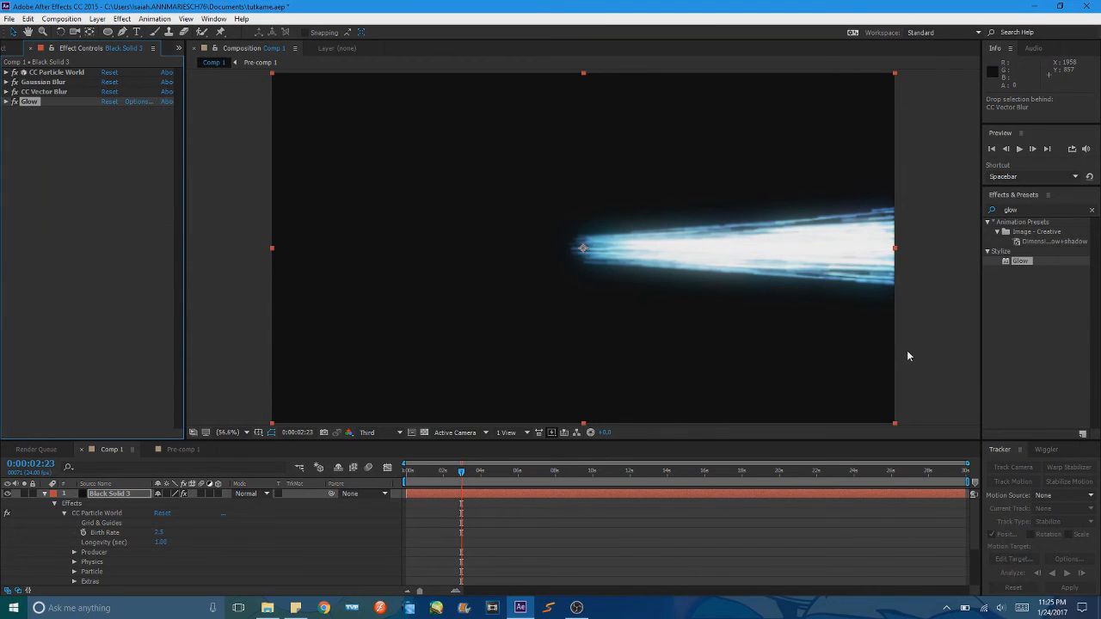
# Set CC Particle World's Birth Color to a deeper, more saturated blue.
pyautogui.click(6, 73)
pyautogui.click(107, 345)
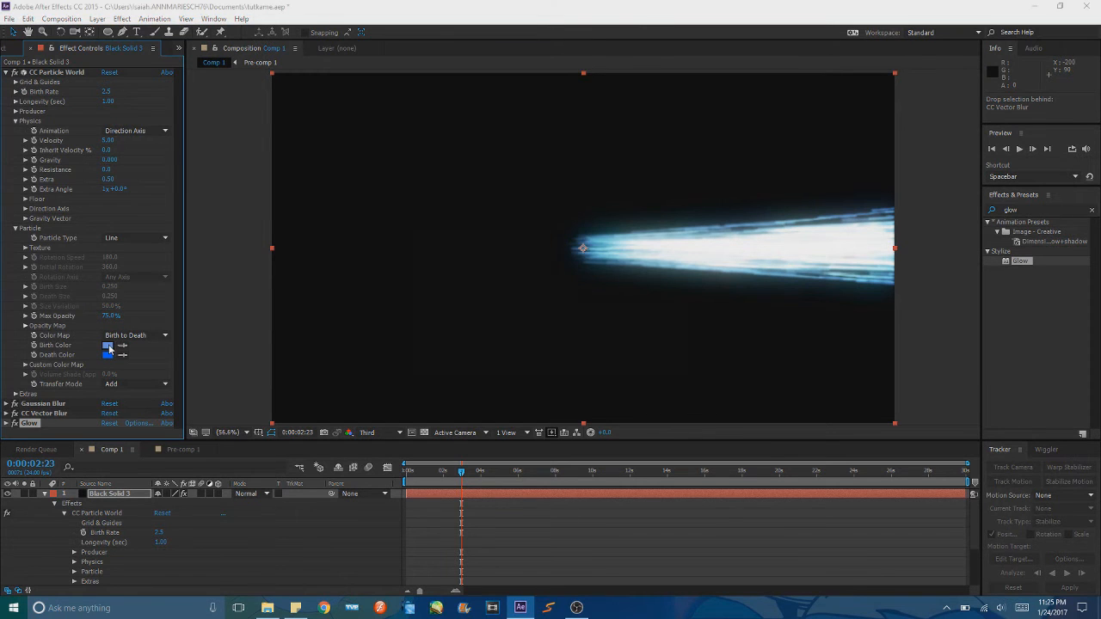
pyautogui.click(532, 270)
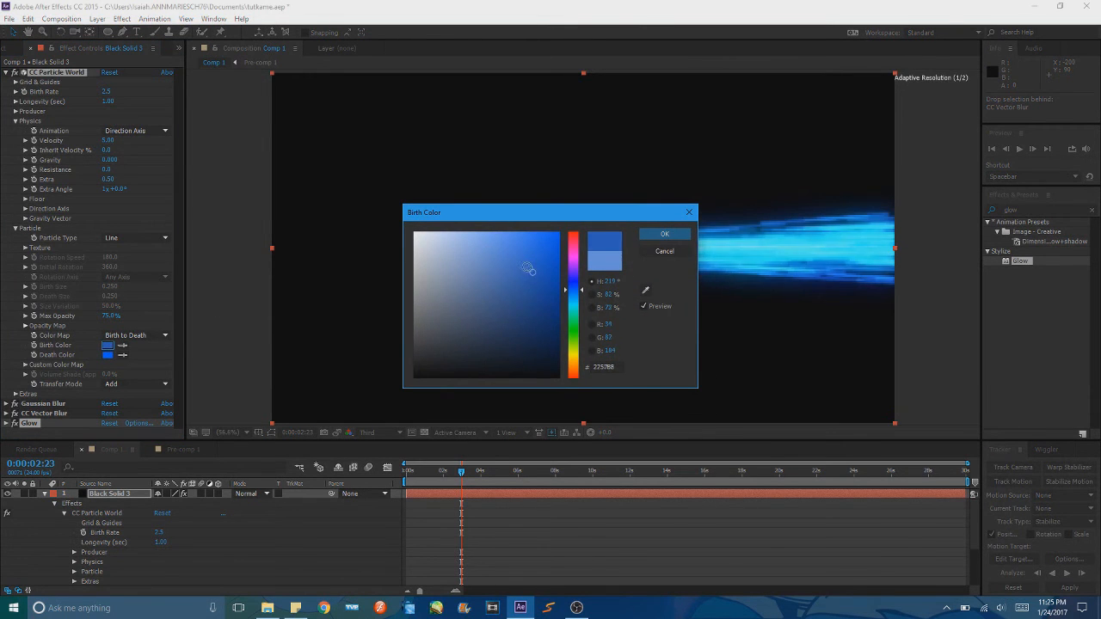
pyautogui.click(517, 256)
pyautogui.moveTo(516, 256); pyautogui.dragTo(511, 257)
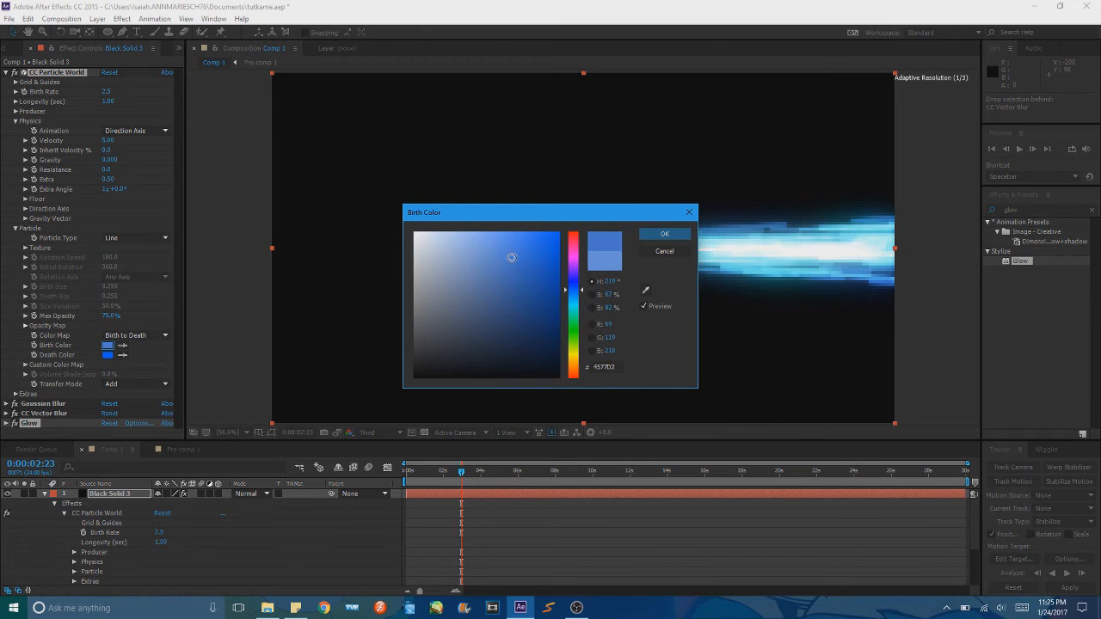
pyautogui.click(668, 247)
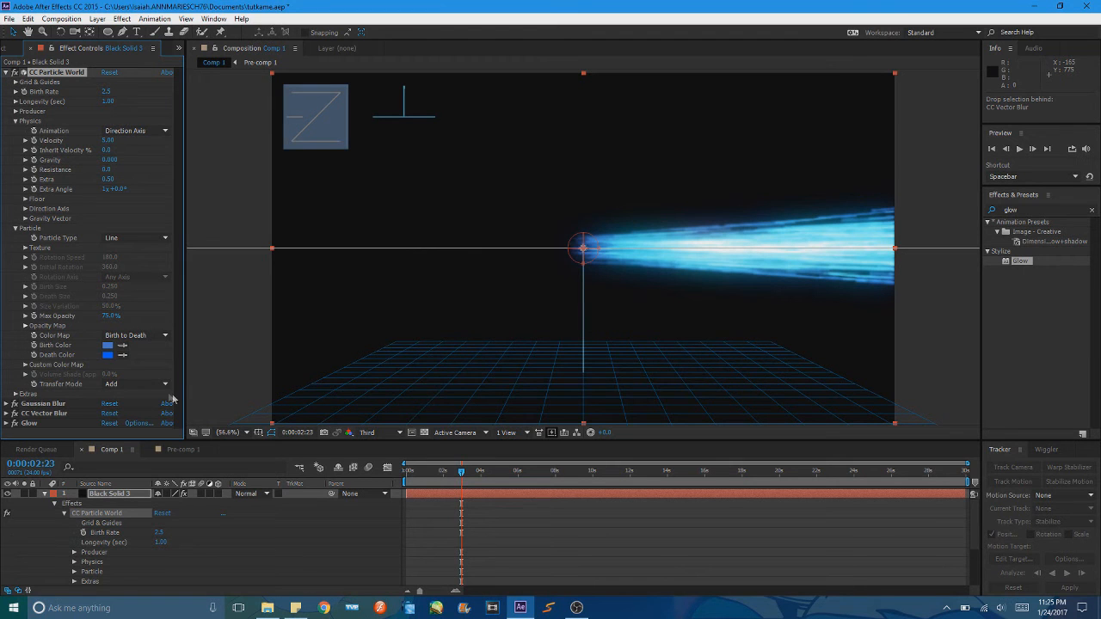
# Set CC Particle World's Death Color to bright blue 006CFF and collapse the effect's settings.
pyautogui.click(109, 354)
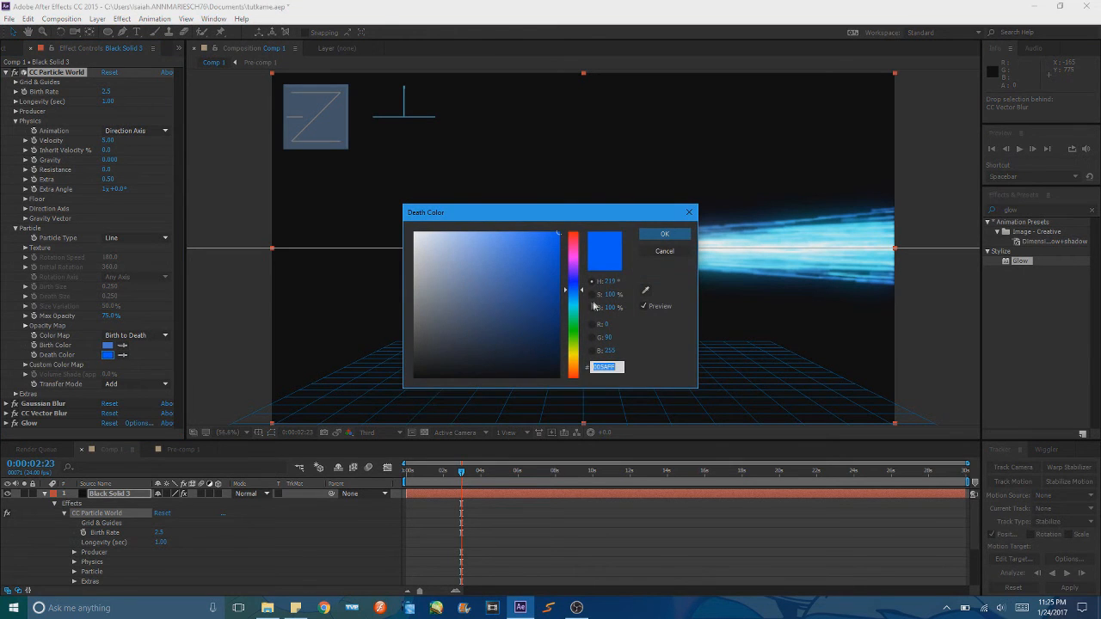
pyautogui.moveTo(578, 290); pyautogui.dragTo(579, 294)
pyautogui.moveTo(541, 248); pyautogui.dragTo(630, 186)
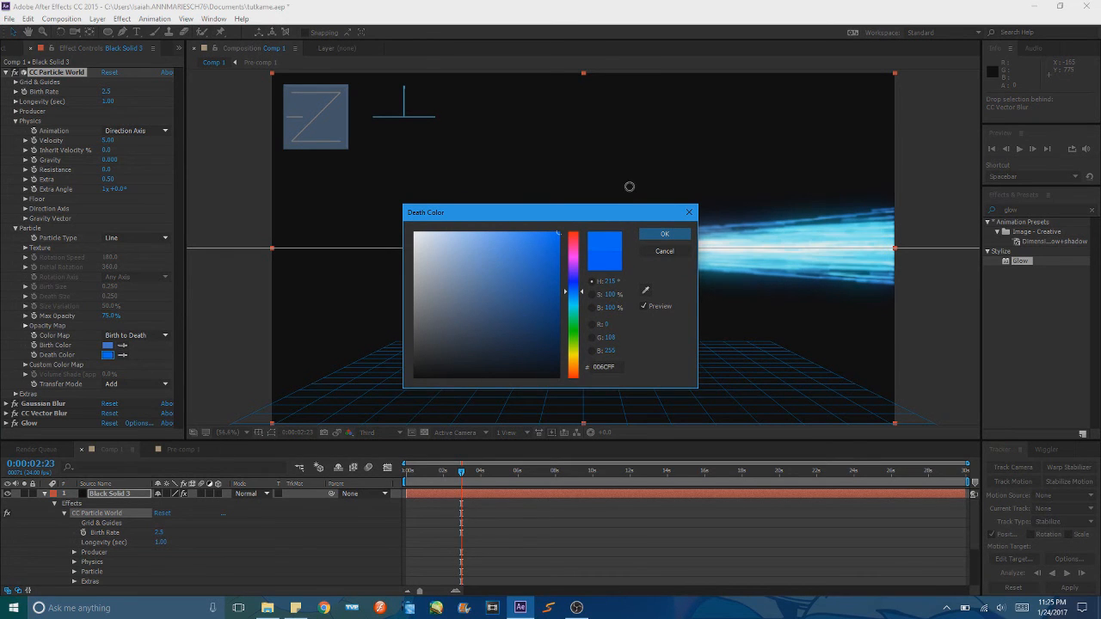
pyautogui.click(663, 234)
pyautogui.click(7, 73)
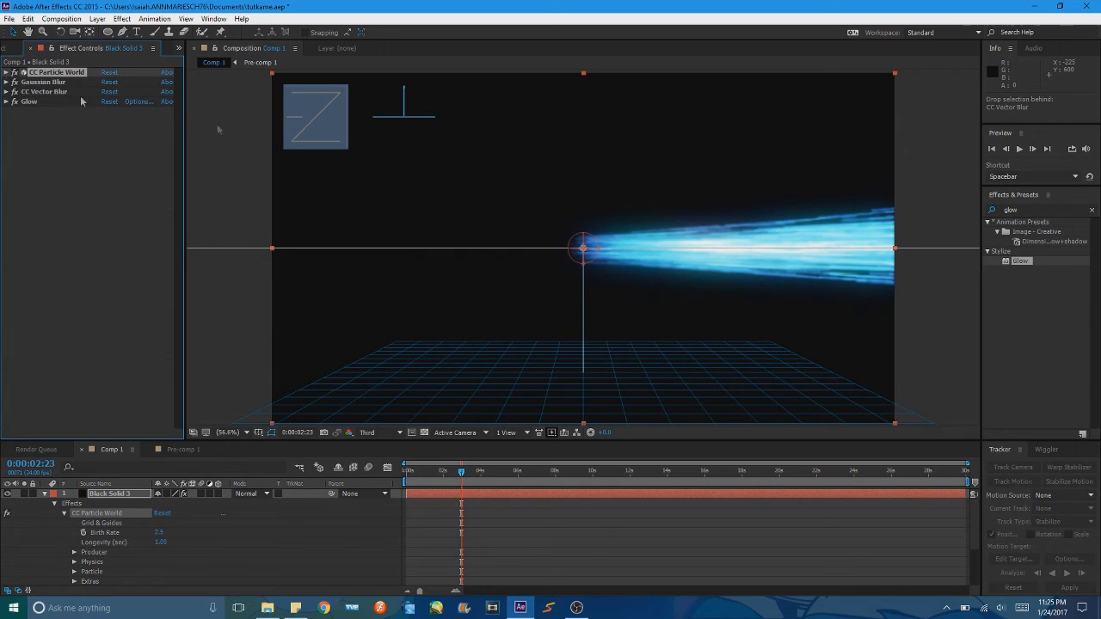
# Add a second CC Vector Blur effect to Black Solid 3, placed after Glow.
pyautogui.click(1040, 210)
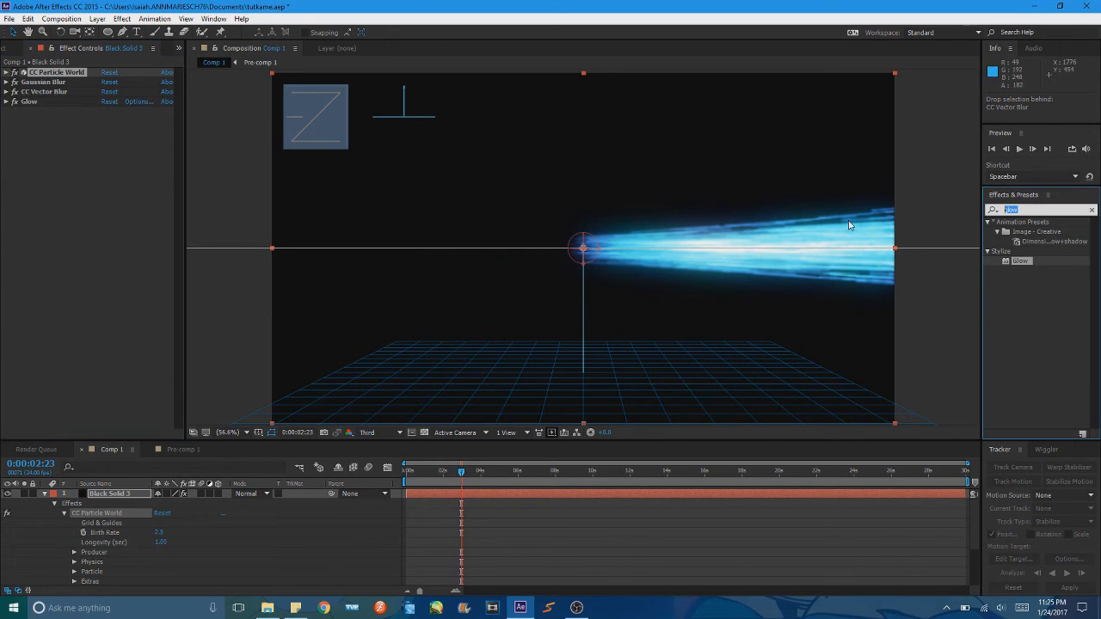
pyautogui.write('vect')
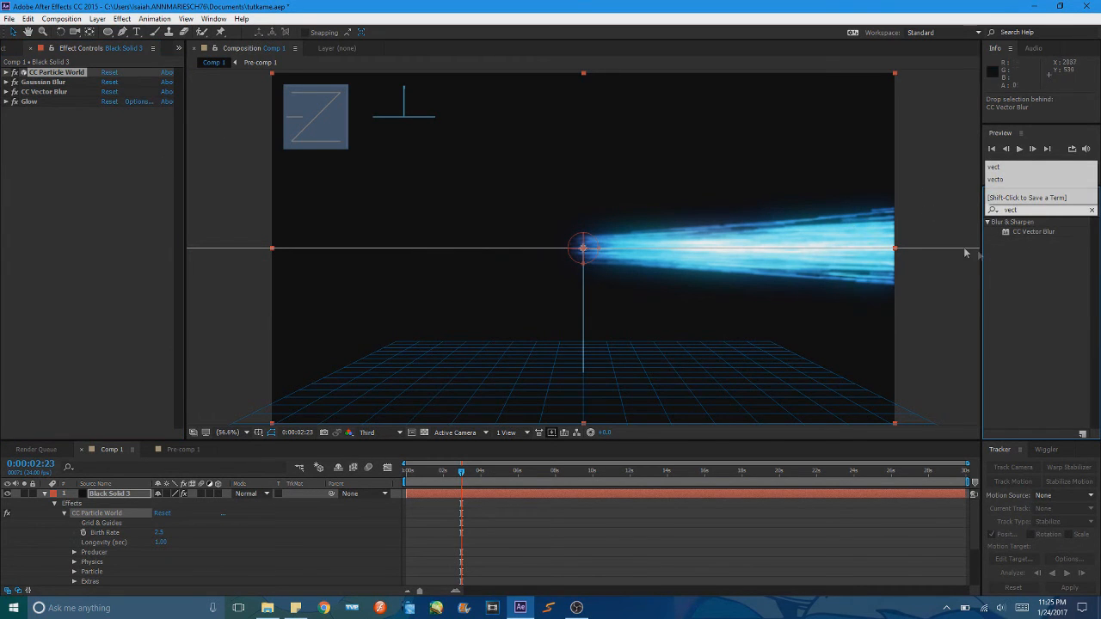
pyautogui.moveTo(1046, 235); pyautogui.dragTo(413, 335)
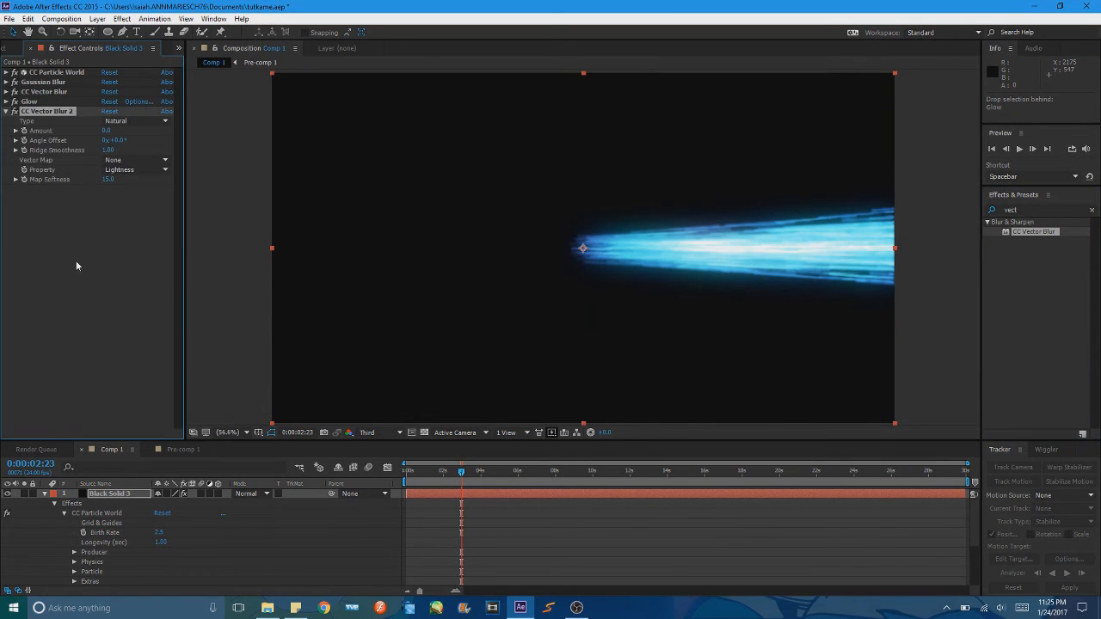
# Adjust the second CC Vector Blur's Amount, trying 3 and 20 and settling on 15.
pyautogui.moveTo(106, 130); pyautogui.dragTo(107, 129)
pyautogui.click(107, 131)
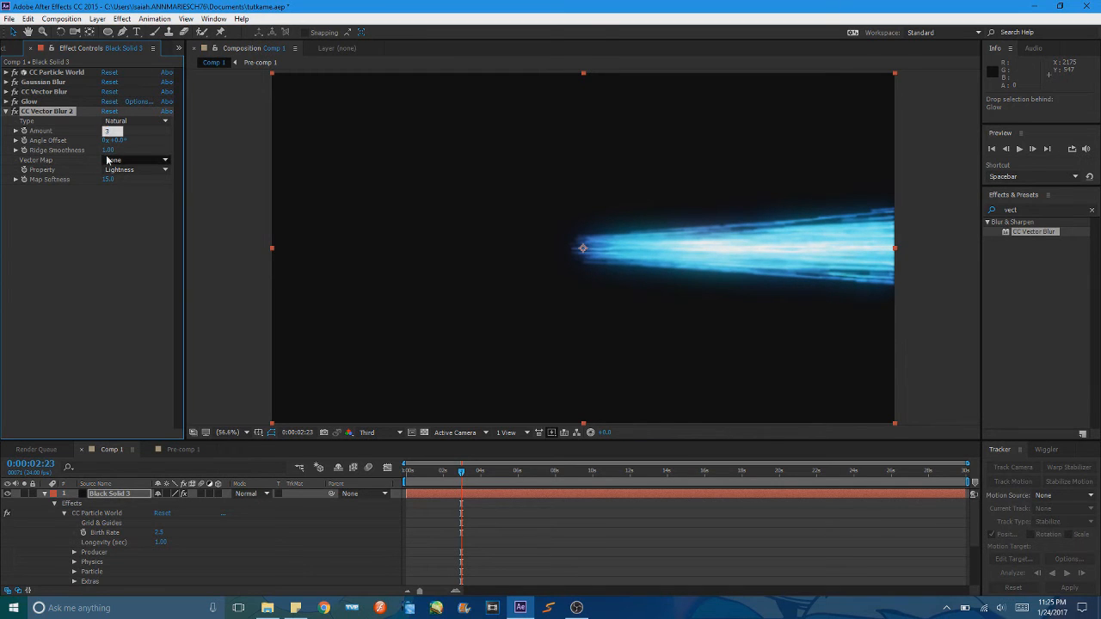
pyautogui.write('3')
pyautogui.press('Return')
pyautogui.click(107, 160)
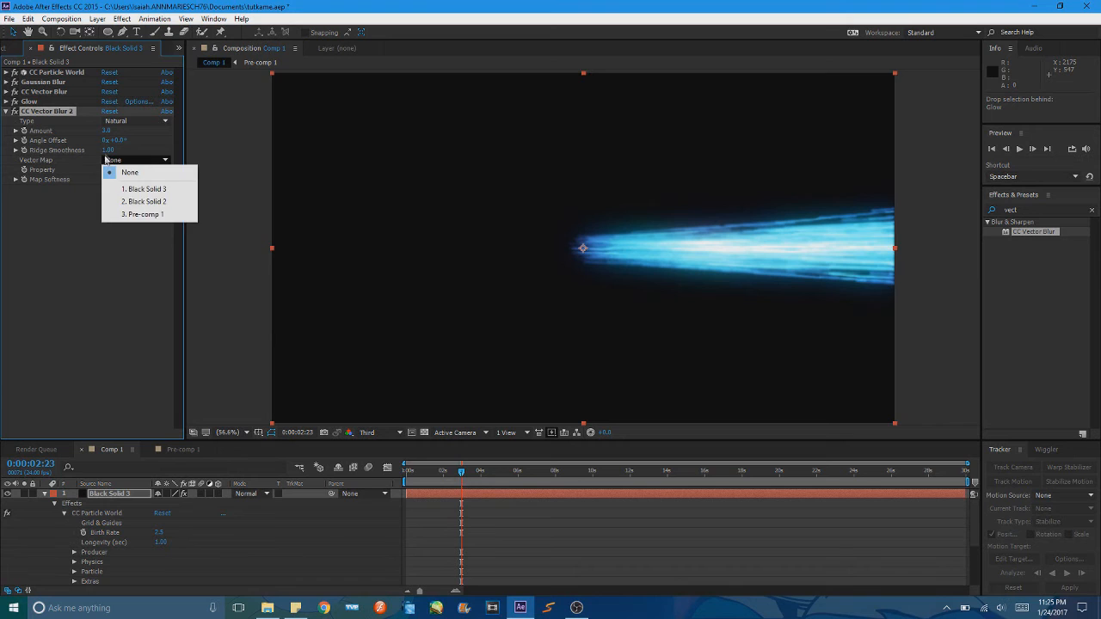
pyautogui.click(105, 130)
pyautogui.press('Return')
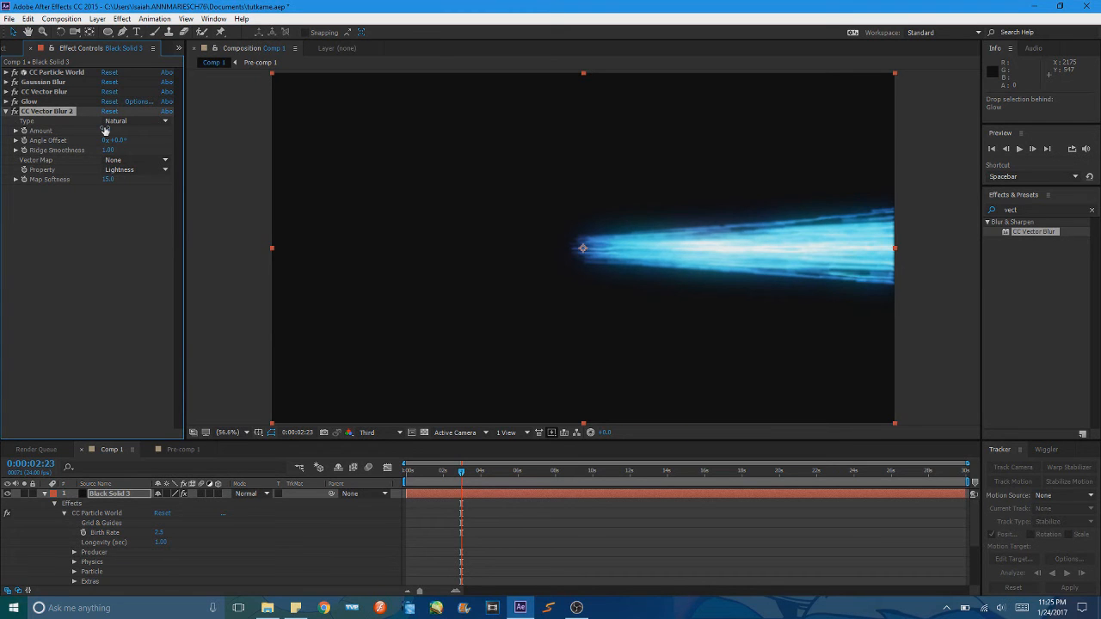
pyautogui.moveTo(105, 129); pyautogui.dragTo(113, 128)
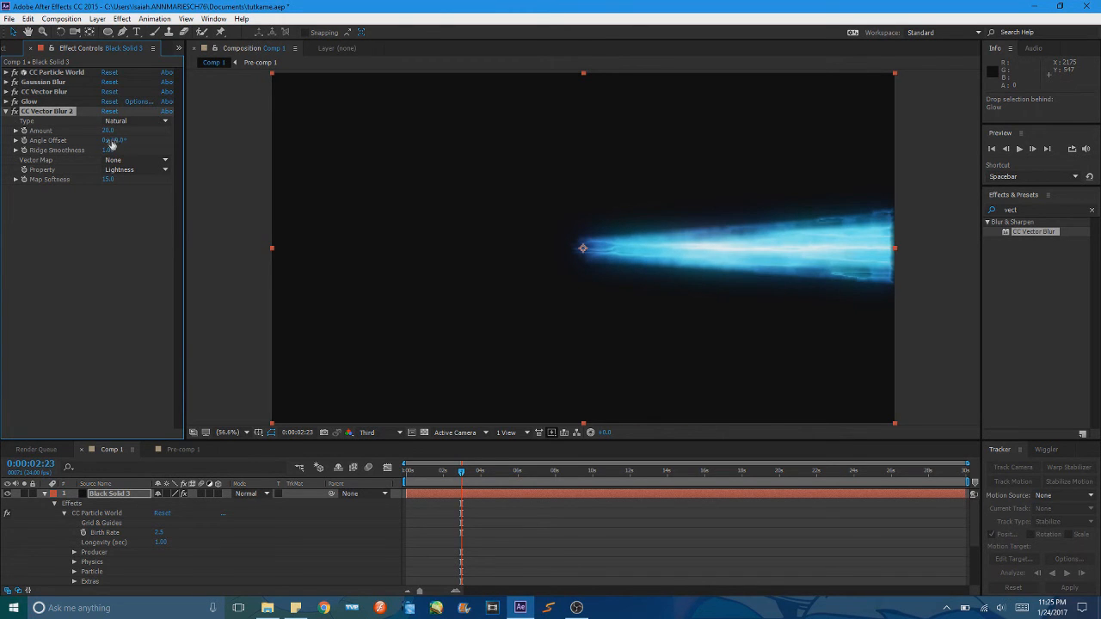
pyautogui.click(107, 130)
pyautogui.press('Return')
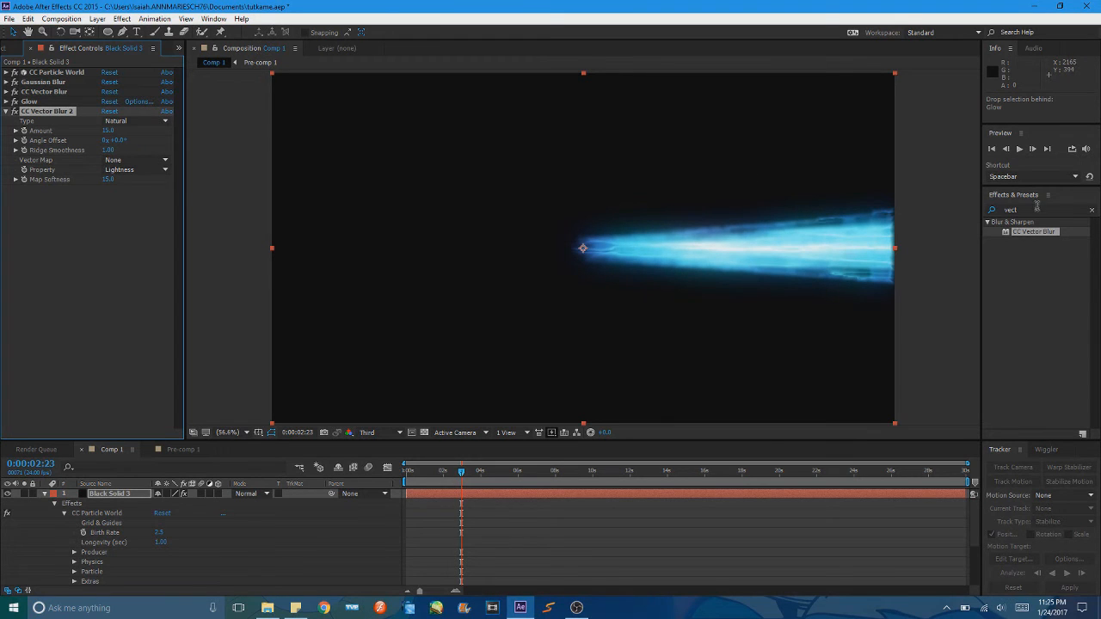
# Collapse Black Solid 3's layer properties and play a preview of the beam from the first frame.
pyautogui.click(1037, 208)
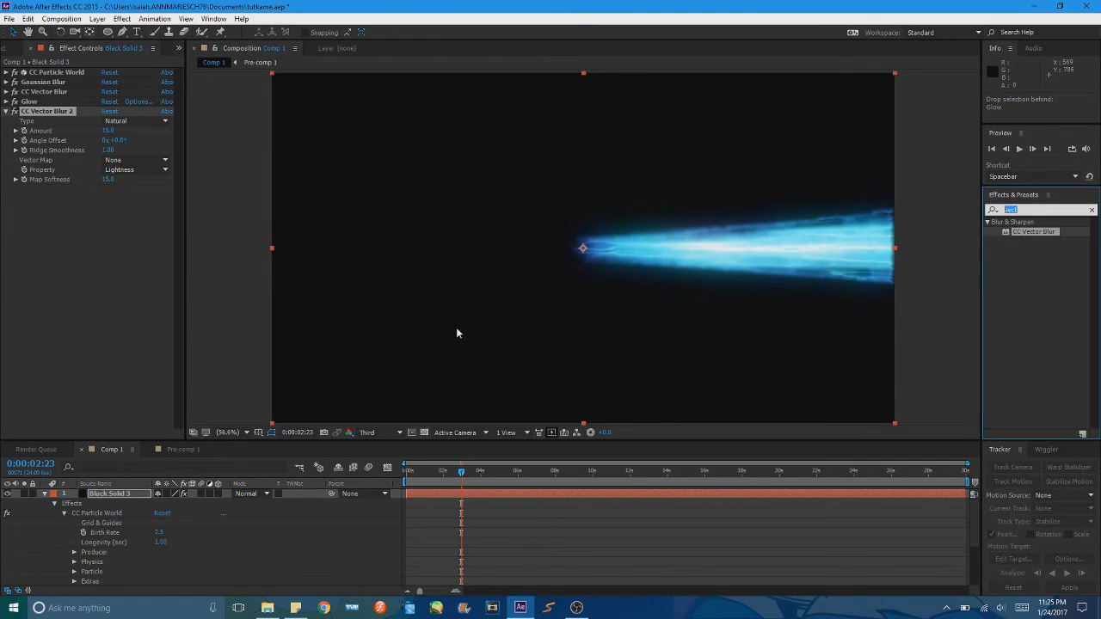
pyautogui.click(45, 494)
pyautogui.moveTo(436, 471); pyautogui.dragTo(409, 474)
pyautogui.click(991, 151)
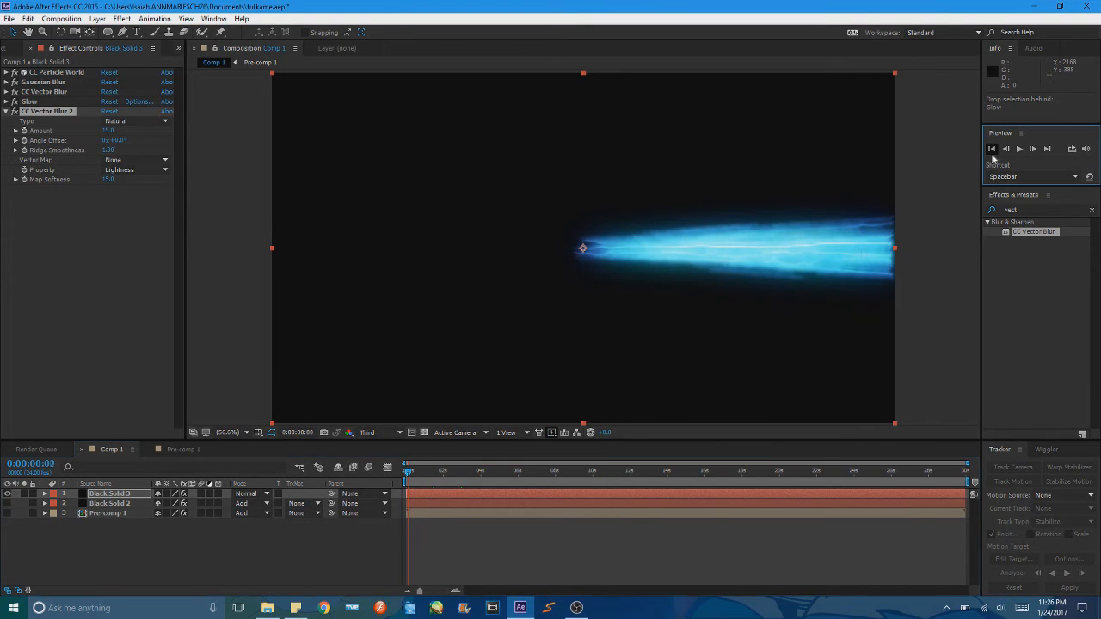
pyautogui.click(1019, 150)
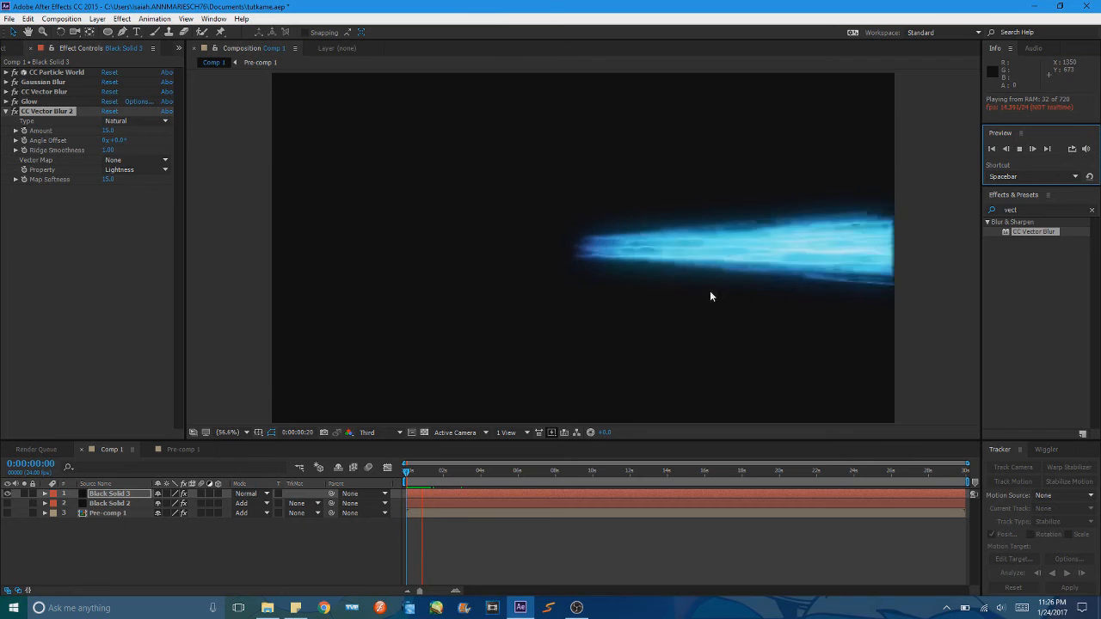
pyautogui.click(1020, 150)
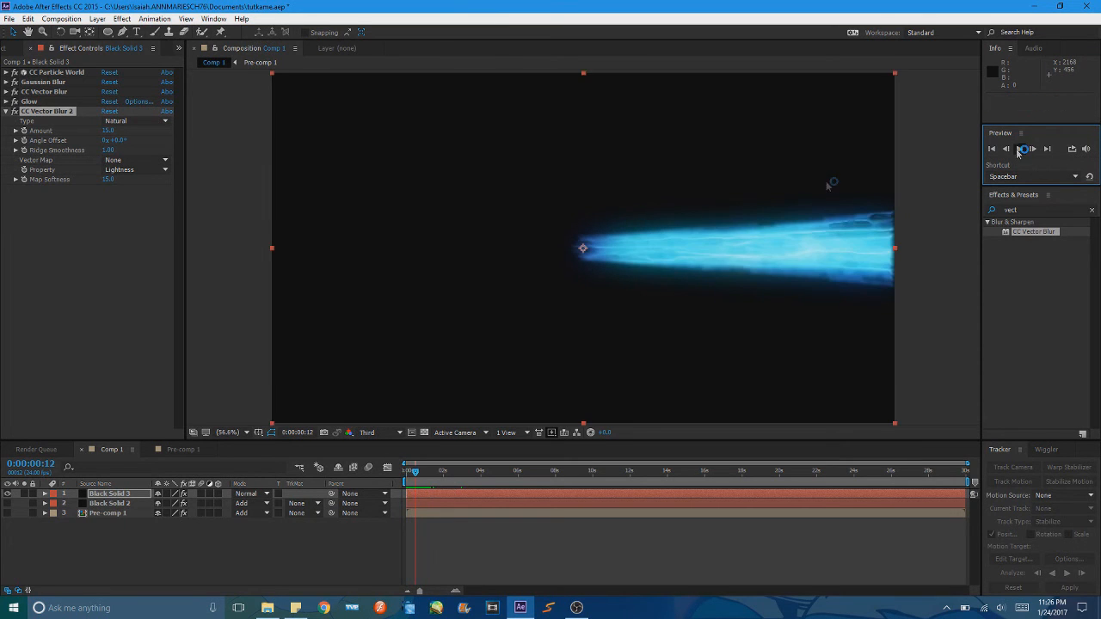
# Make the Black Solid 2 and Pre-comp 1 layers visible and move the current time to 0:00:02:02.
pyautogui.click(7, 513)
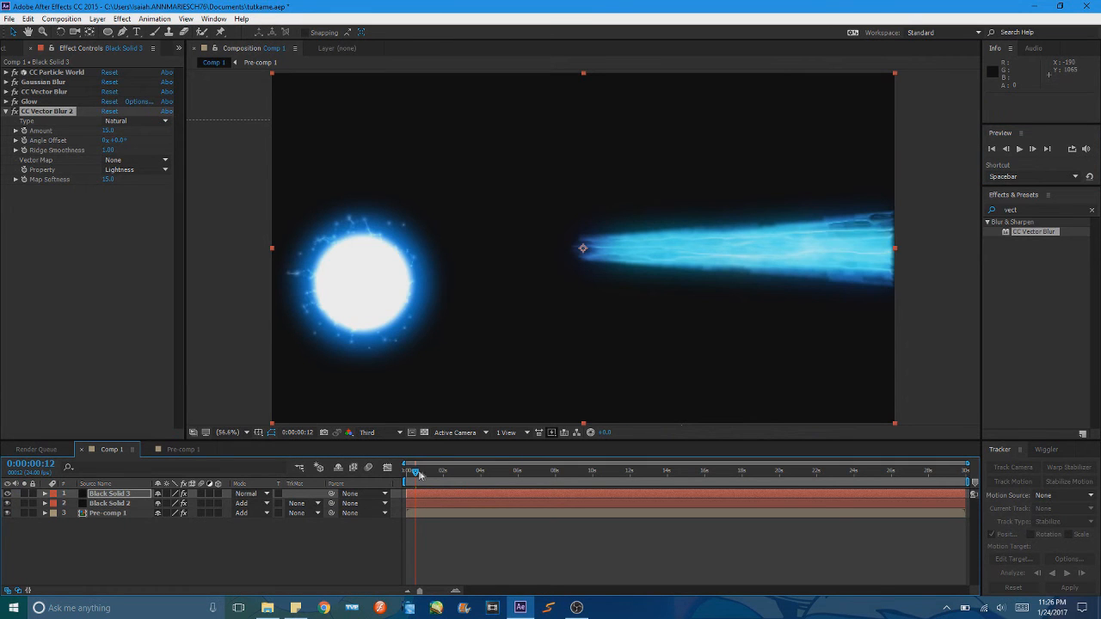
pyautogui.moveTo(419, 474); pyautogui.dragTo(443, 474)
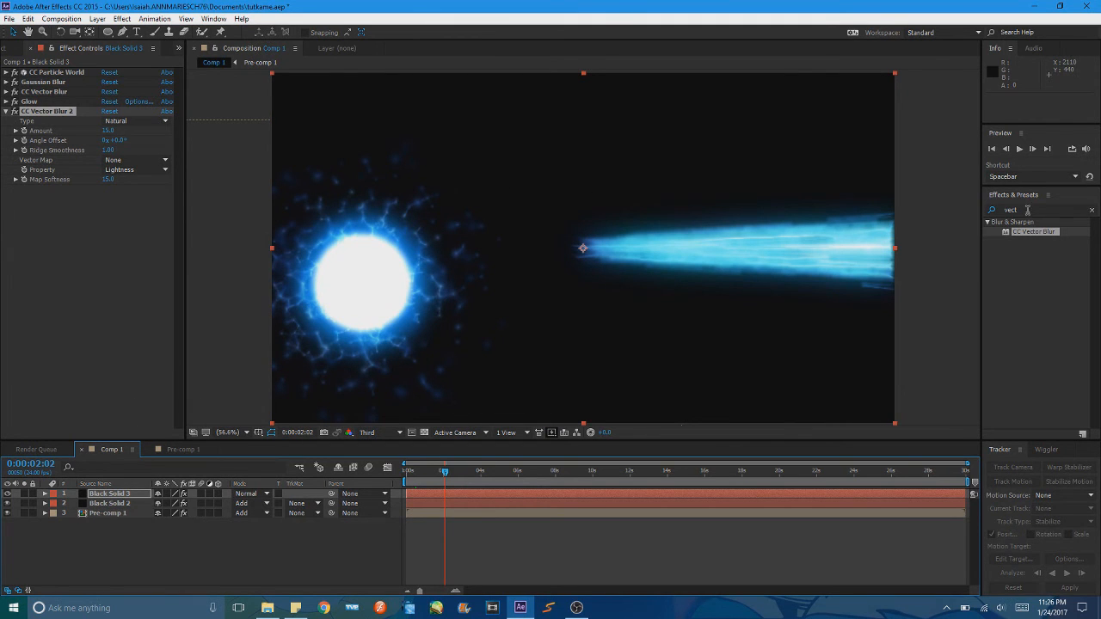
# Add a Levels effect to Black Solid 3 after the second CC Vector Blur and choose its Blue channel.
pyautogui.doubleClick(1027, 210)
pyautogui.write('leve')
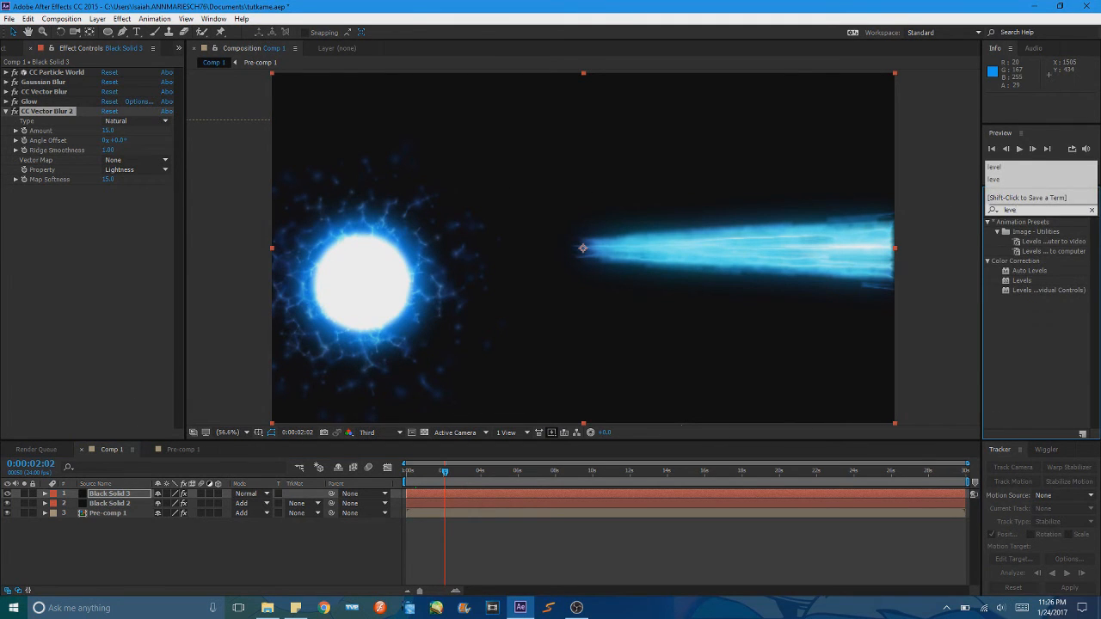
pyautogui.write('l')
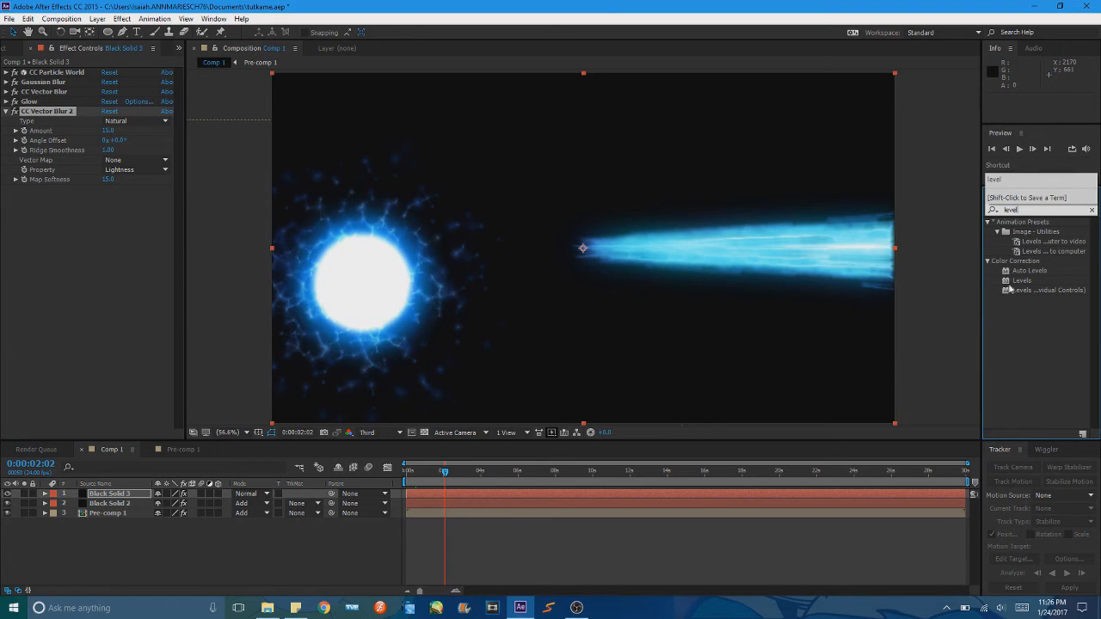
pyautogui.moveTo(1022, 281); pyautogui.dragTo(113, 280)
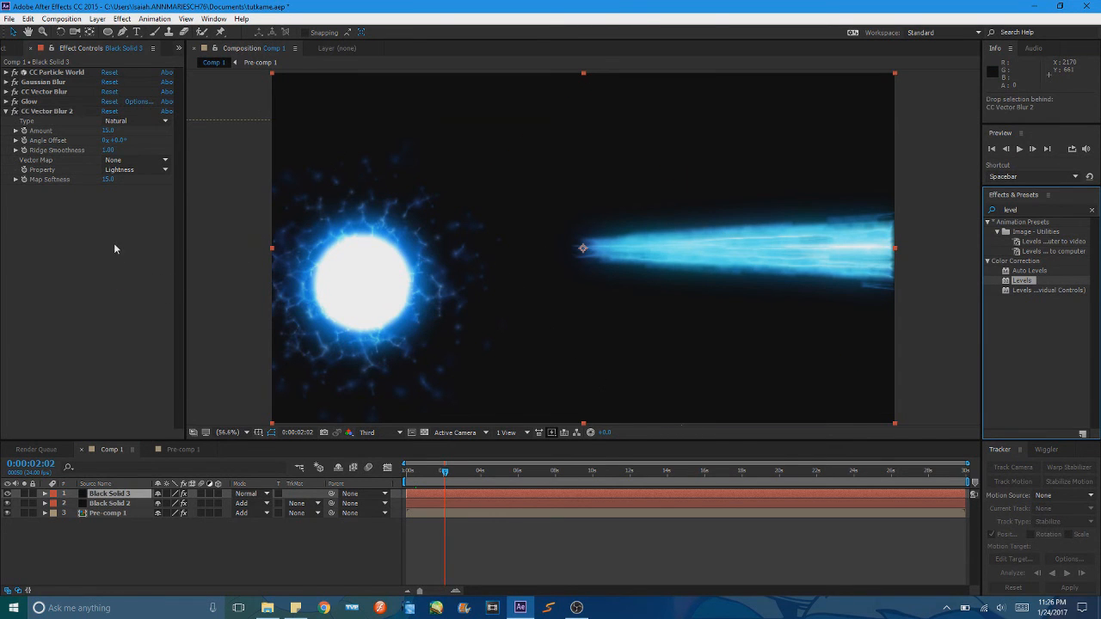
pyautogui.click(142, 200)
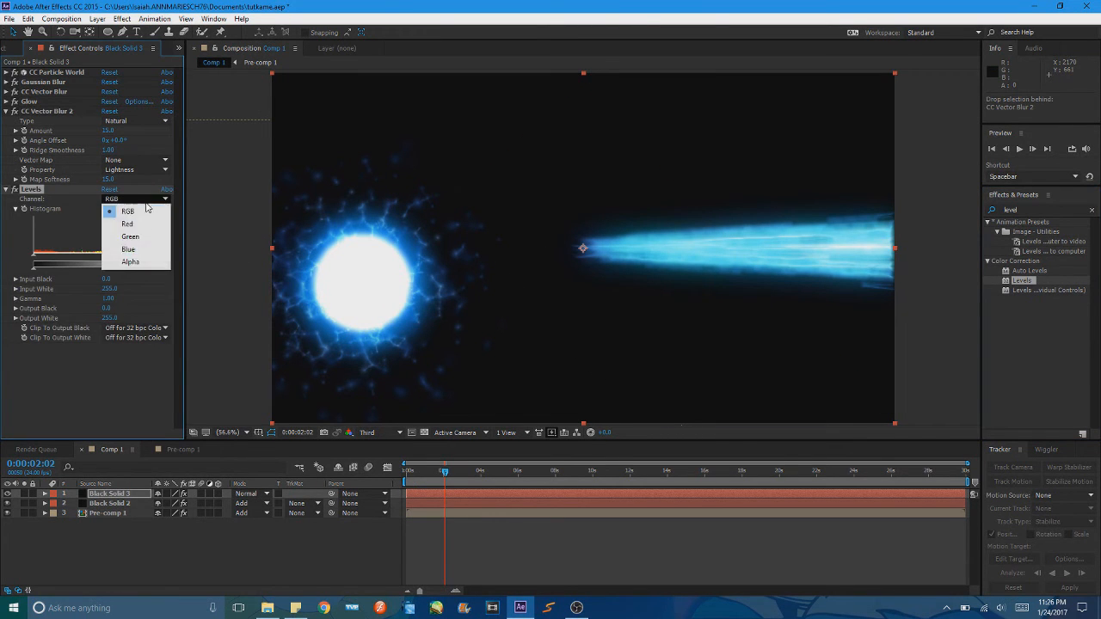
pyautogui.click(130, 250)
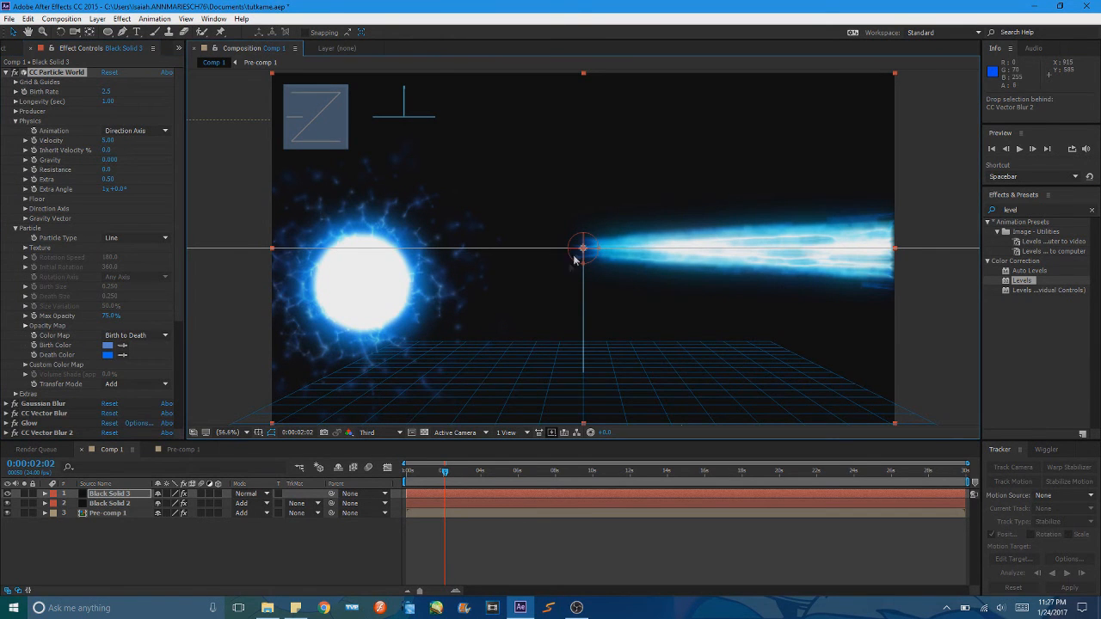
# Move CC Particle World's producer point onto the glowing ball and set Black Solid 3's blending mode to Add.
pyautogui.moveTo(583, 248); pyautogui.dragTo(375, 277)
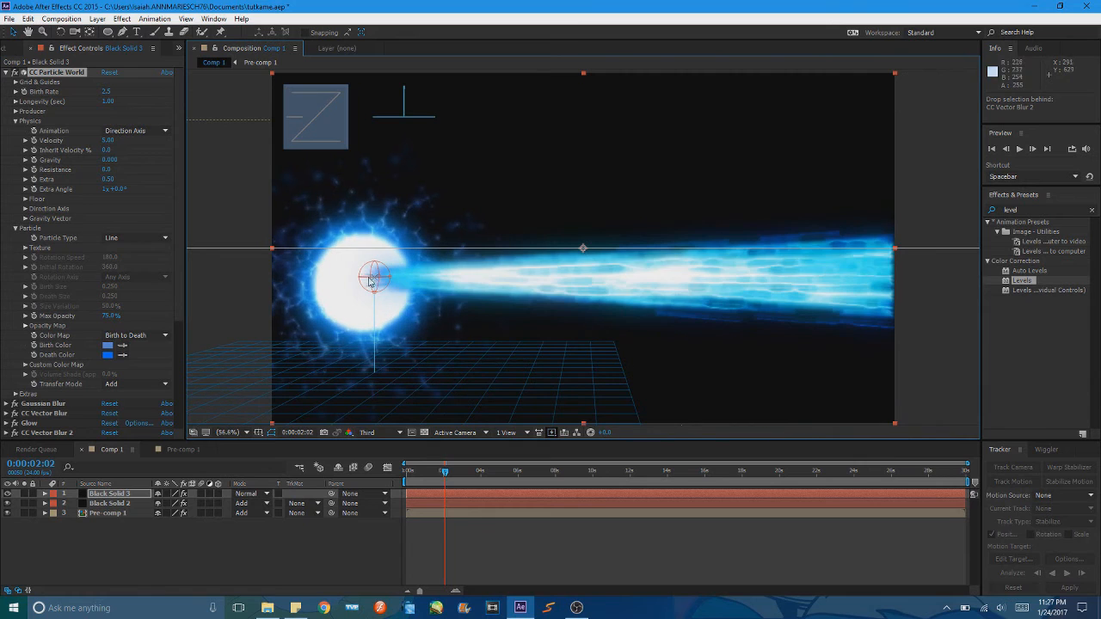
pyautogui.click(268, 567)
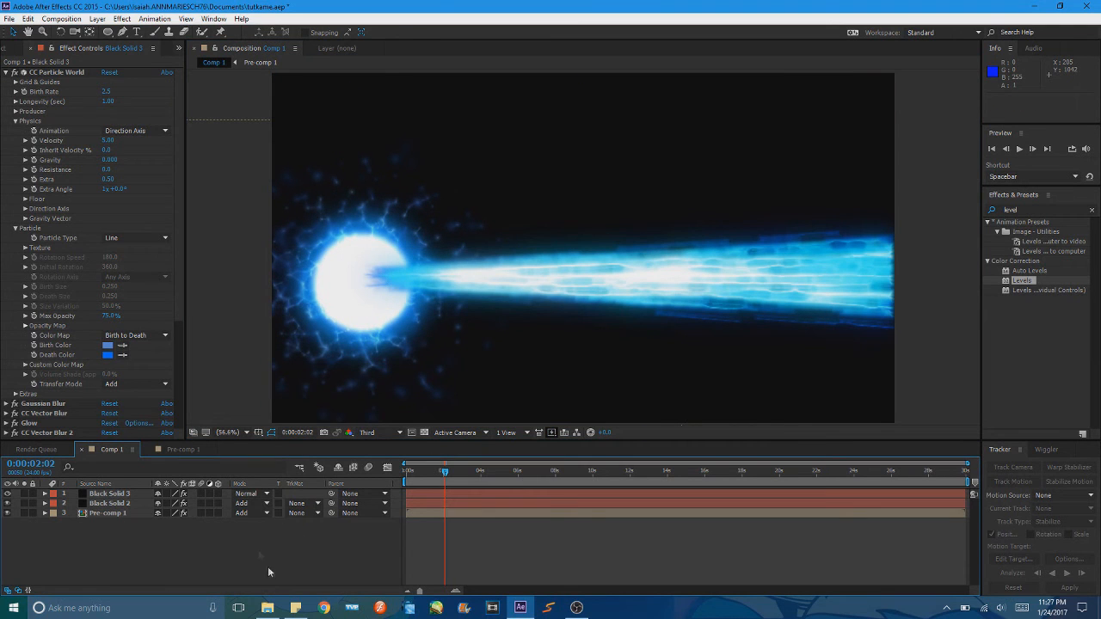
pyautogui.click(250, 493)
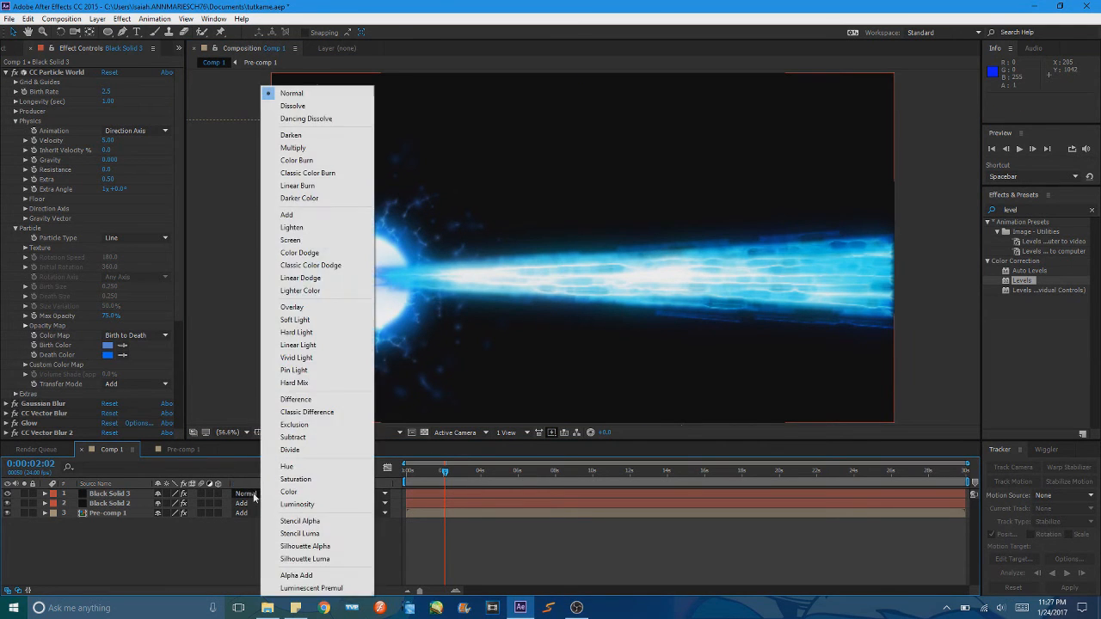
pyautogui.click(304, 213)
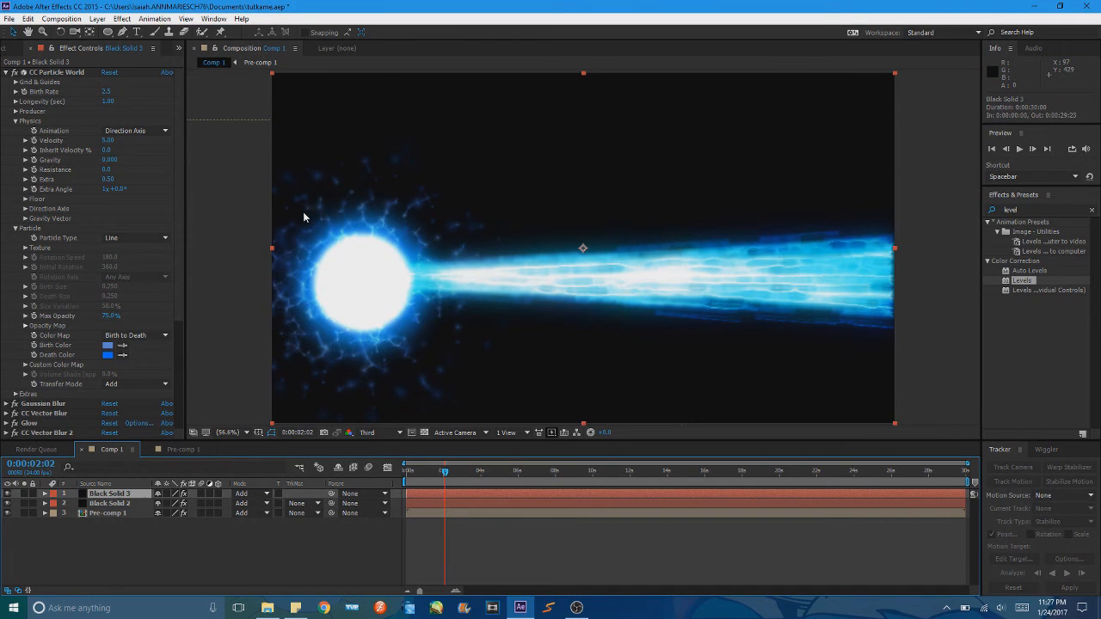
# Collapse the Physics, Particle and Levels settings and expand CC Particle World's Producer settings.
pyautogui.click(15, 120)
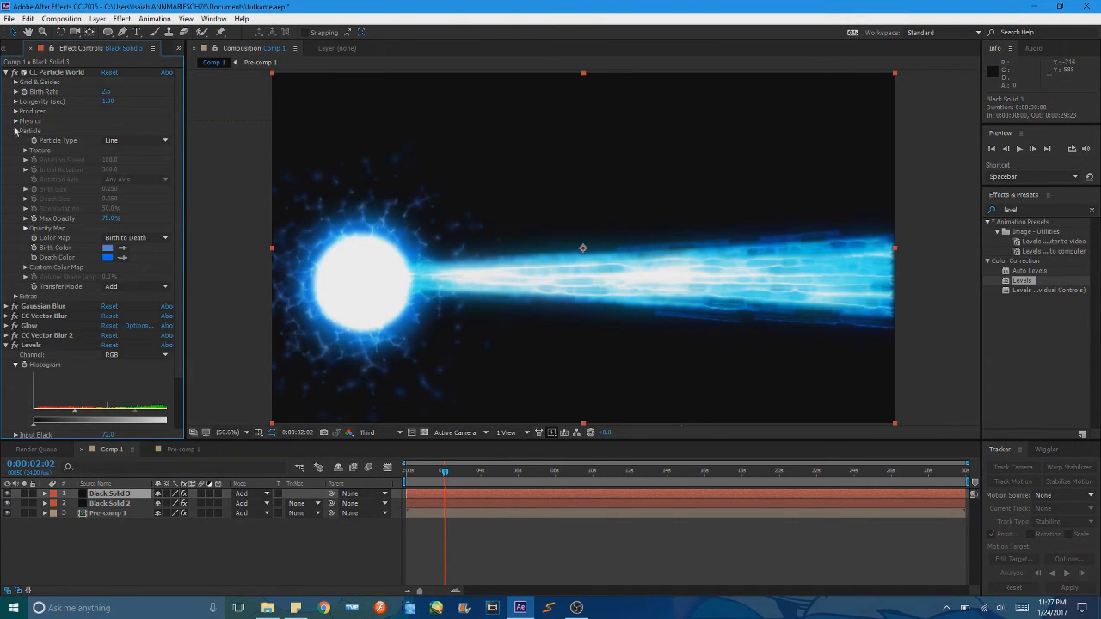
pyautogui.click(16, 131)
pyautogui.click(5, 190)
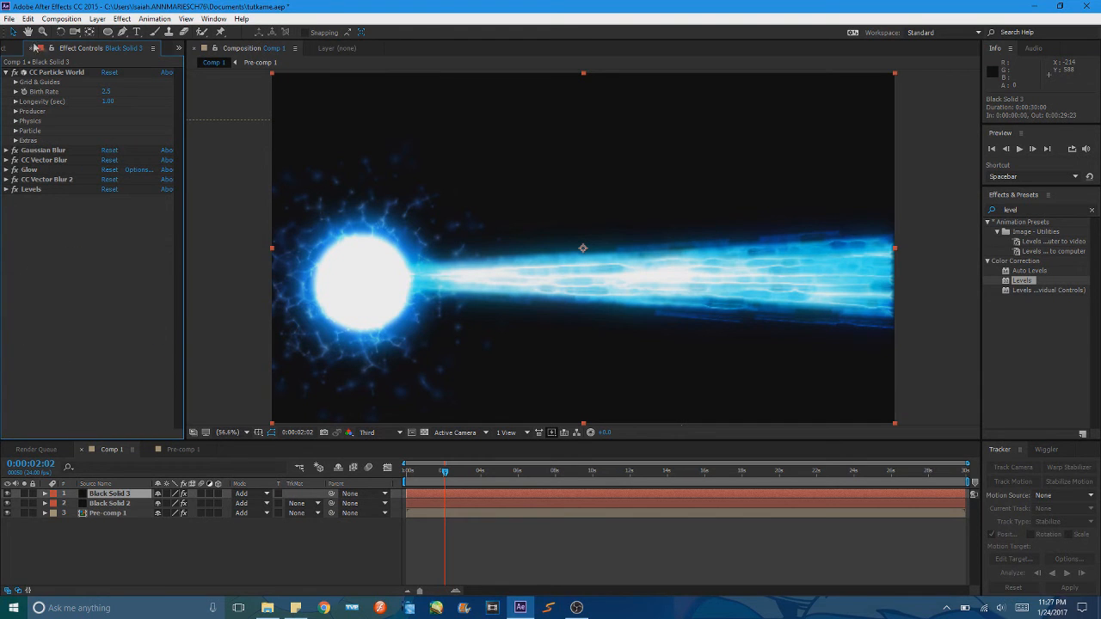
pyautogui.click(16, 112)
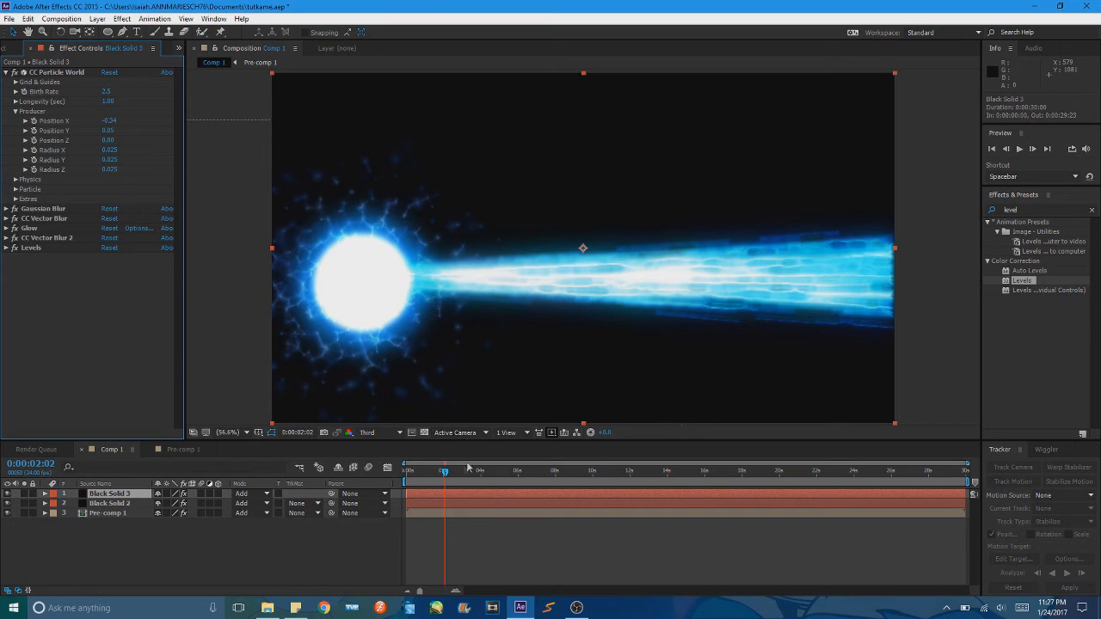
# Center the beam's producer on the ball at Position X -0.35 and Position Y 0.06, after trying -0.42 and 0.10.
pyautogui.moveTo(457, 474)
pyautogui.mouseDown()
pyautogui.moveTo(421, 472)
pyautogui.moveTo(446, 472)
pyautogui.mouseUp()
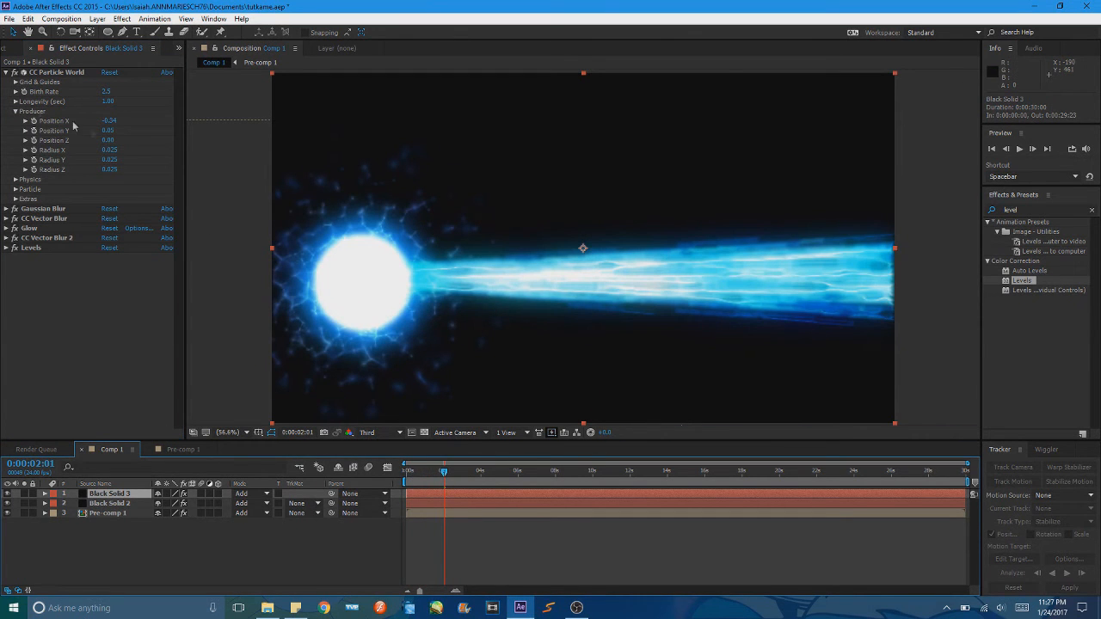
pyautogui.moveTo(109, 121); pyautogui.dragTo(107, 121)
pyautogui.moveTo(109, 134); pyautogui.dragTo(112, 134)
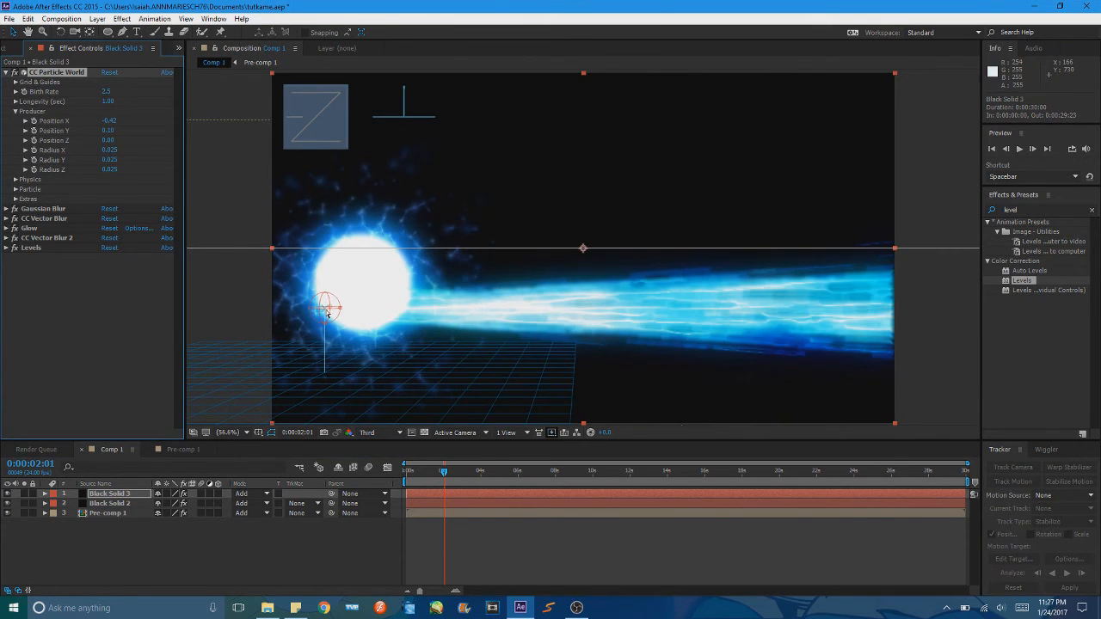
pyautogui.click(46, 121)
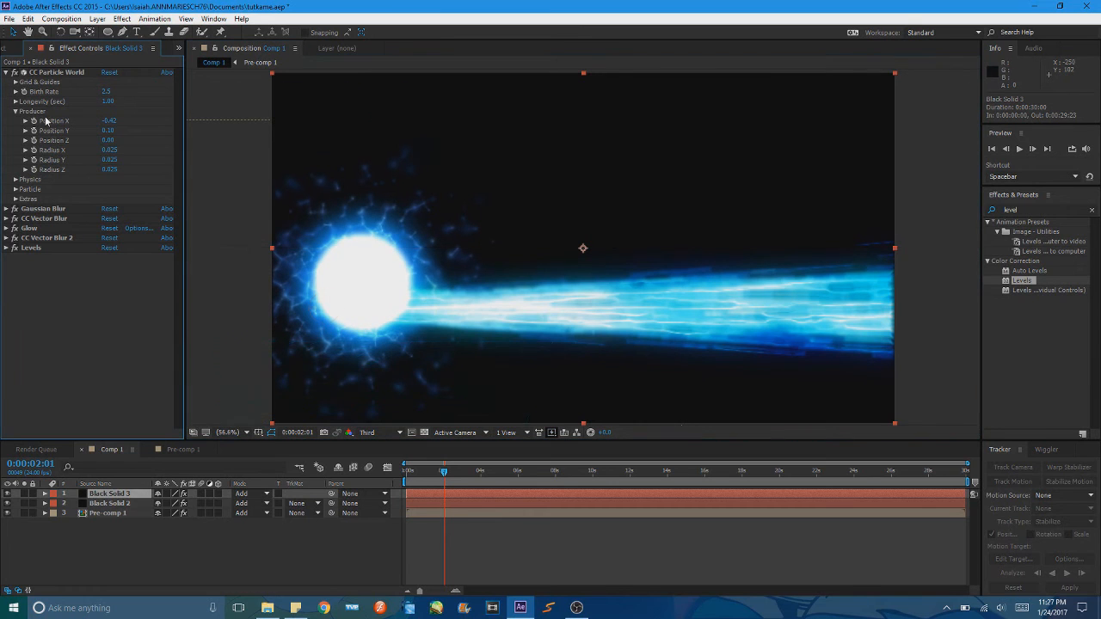
pyautogui.click(60, 74)
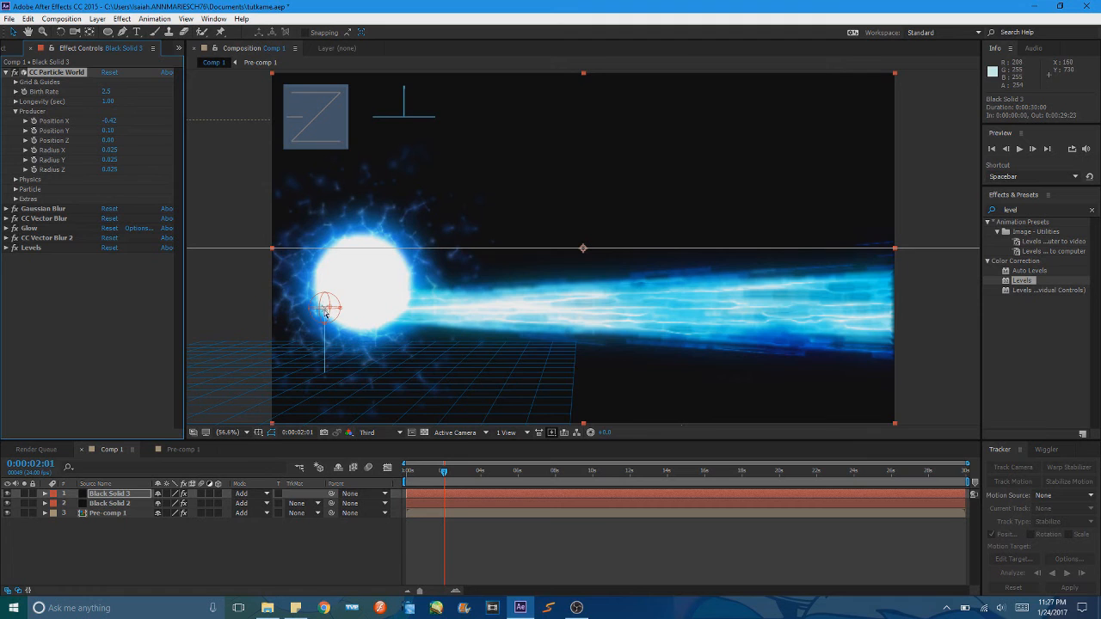
pyautogui.moveTo(326, 312); pyautogui.dragTo(364, 290)
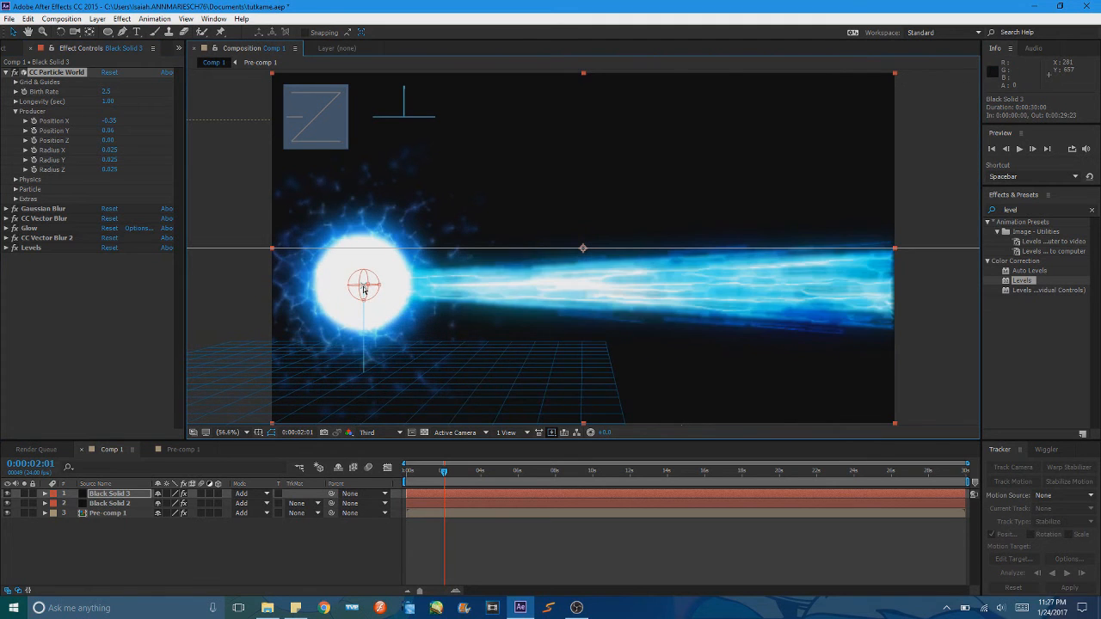
pyautogui.click(504, 531)
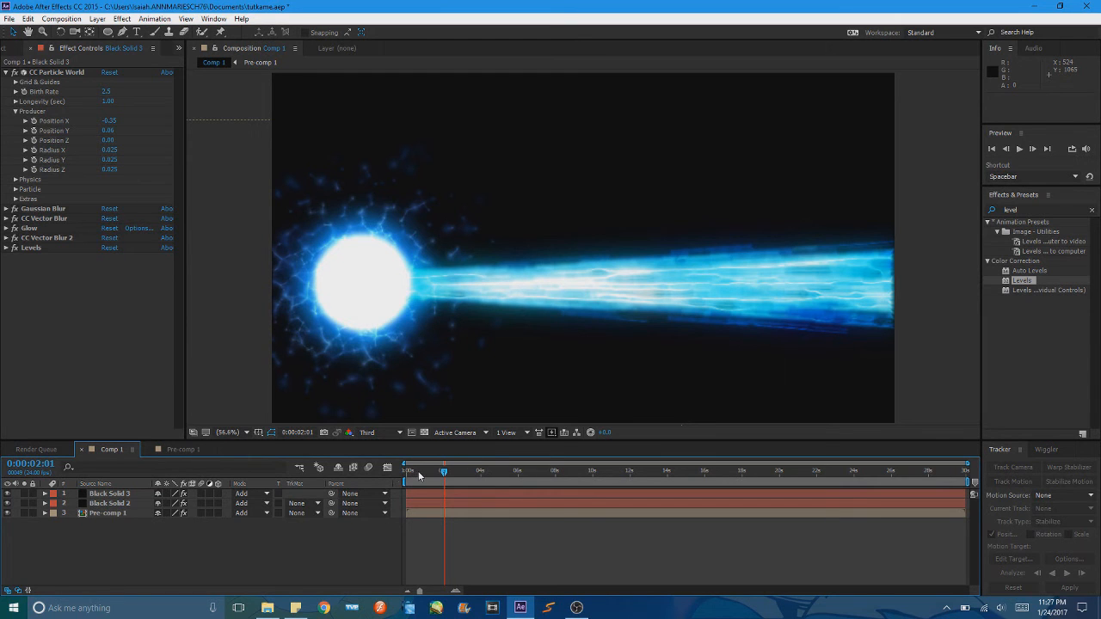
# Hide the beam layer Black Solid 3 so only the energy ball is displayed.
pyautogui.moveTo(425, 473); pyautogui.dragTo(375, 475)
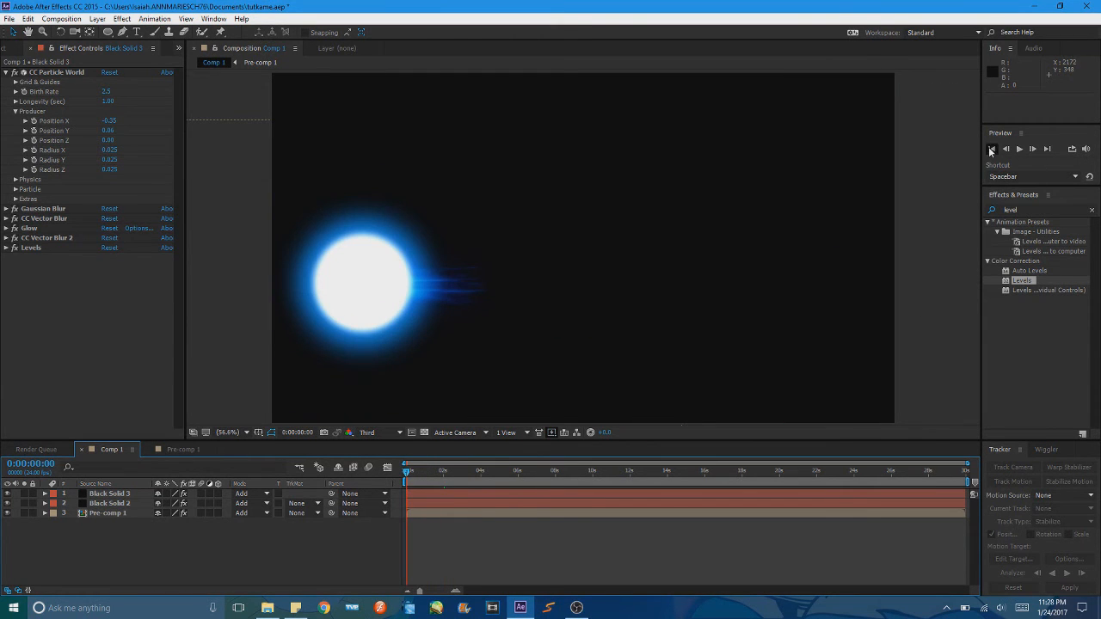
pyautogui.click(429, 499)
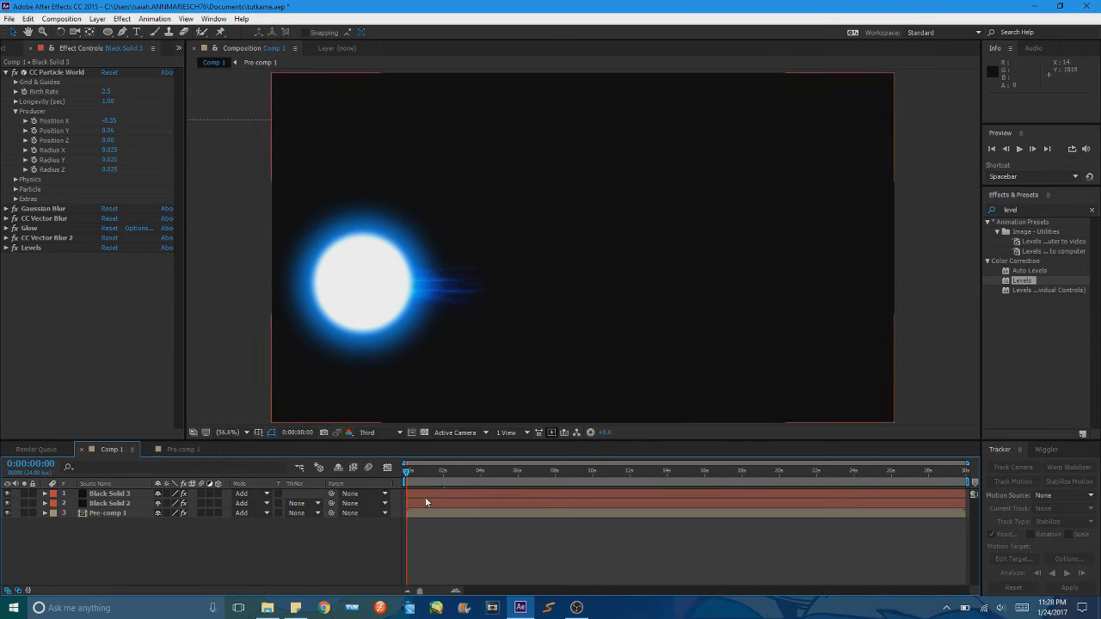
pyautogui.click(425, 496)
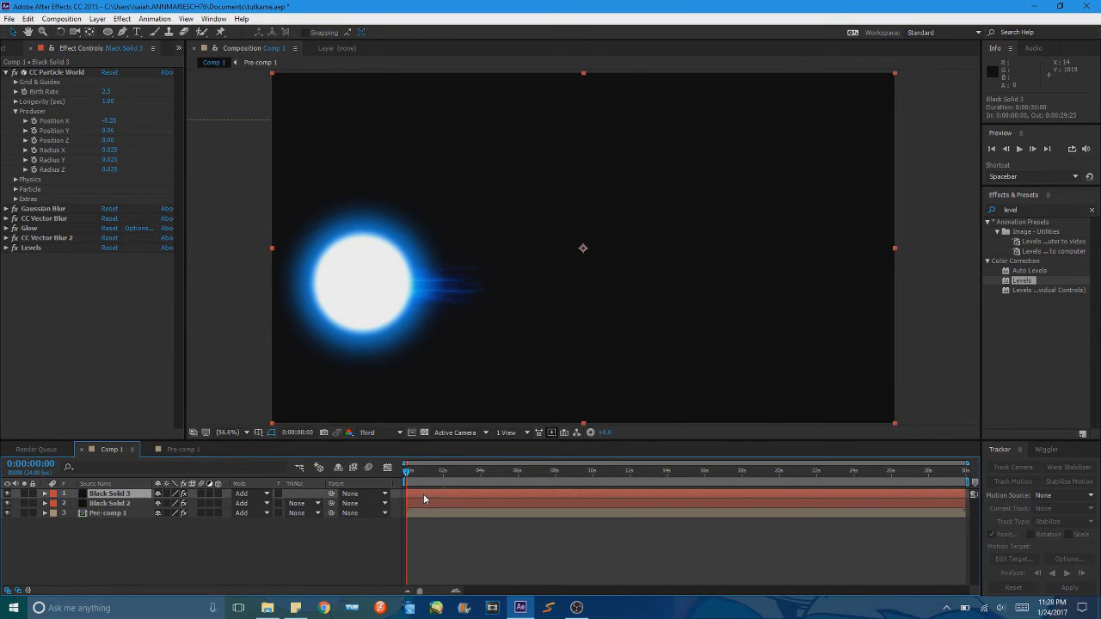
pyautogui.click(456, 592)
pyautogui.click(408, 591)
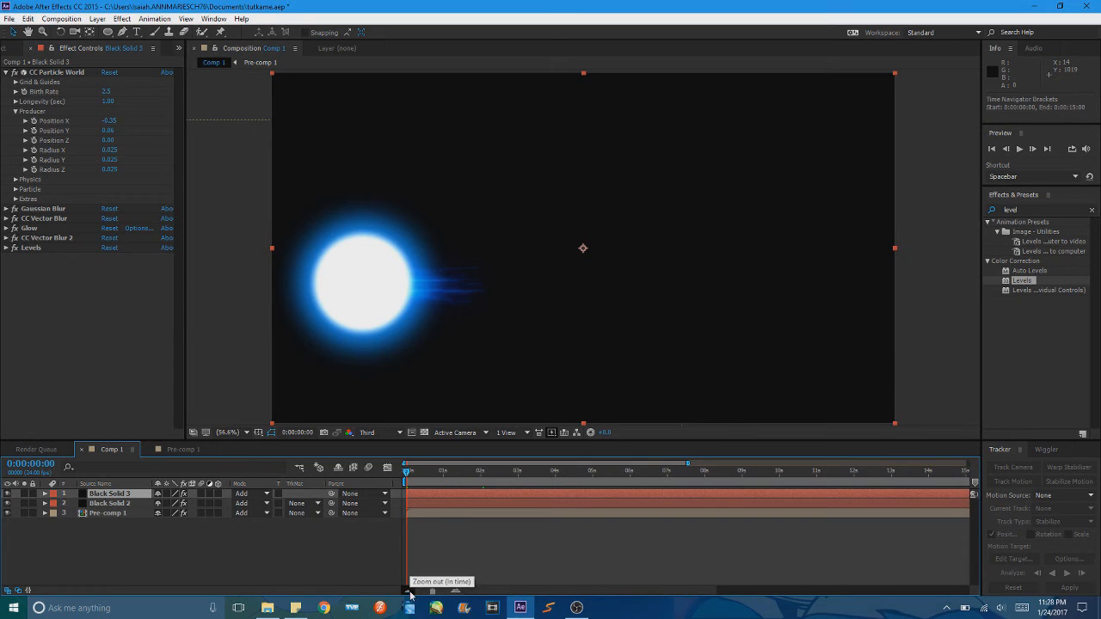
pyautogui.click(448, 472)
pyautogui.click(443, 471)
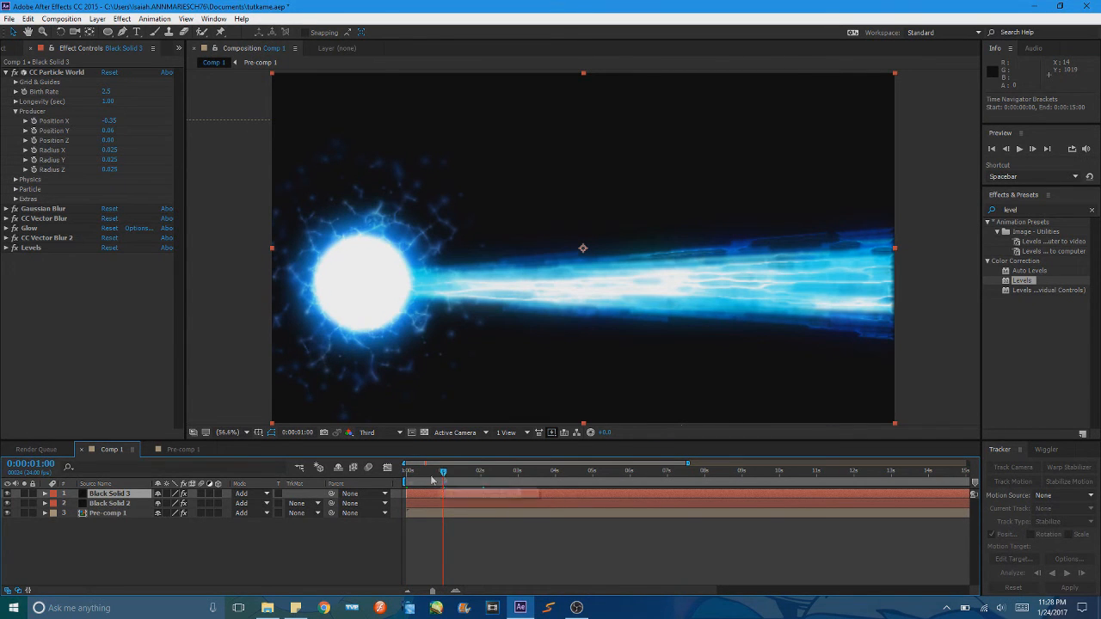
pyautogui.click(8, 512)
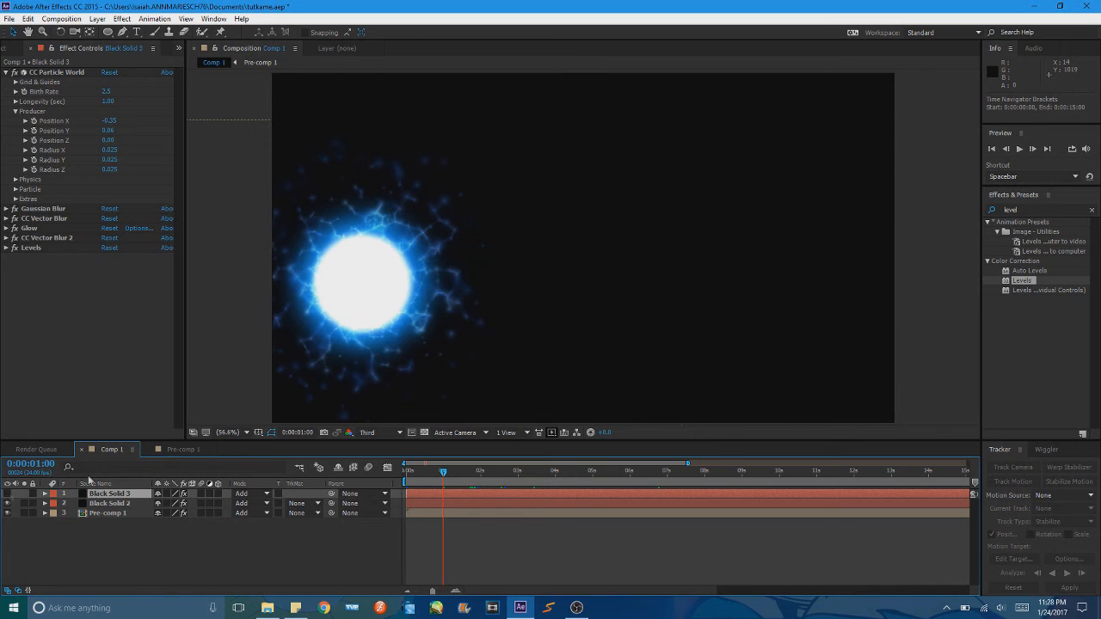
# Reveal Pre-comp 1's Scale property and start keyframing it at 100% at 0:00:00:14.
pyautogui.moveTo(446, 474)
pyautogui.mouseDown()
pyautogui.moveTo(412, 471)
pyautogui.moveTo(443, 475)
pyautogui.mouseUp()
pyautogui.moveTo(460, 475); pyautogui.dragTo(461, 475)
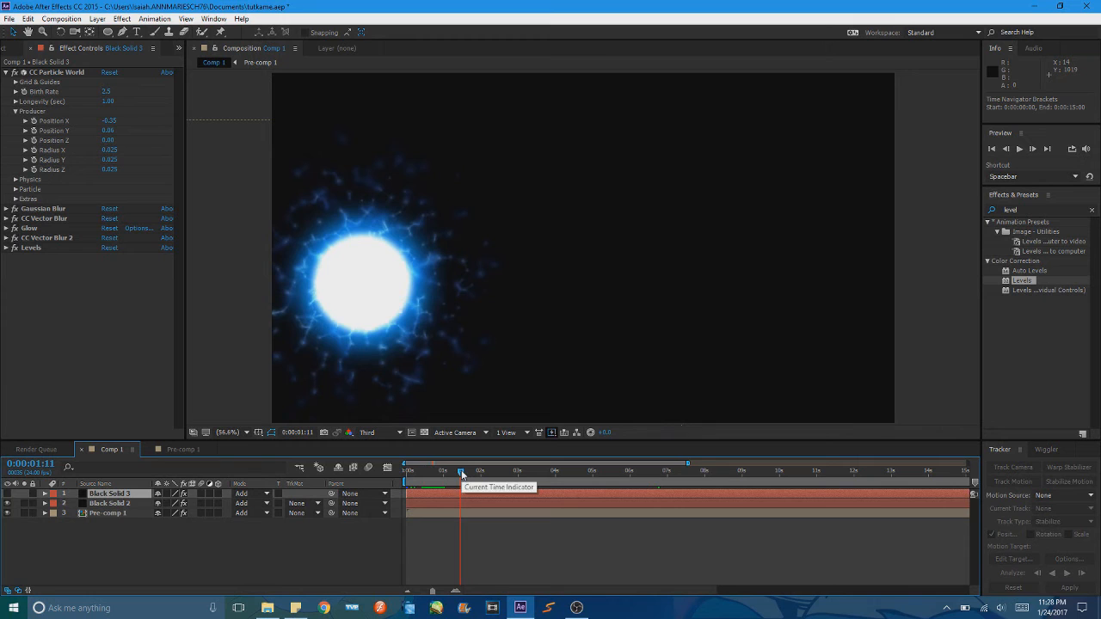
pyautogui.click(462, 472)
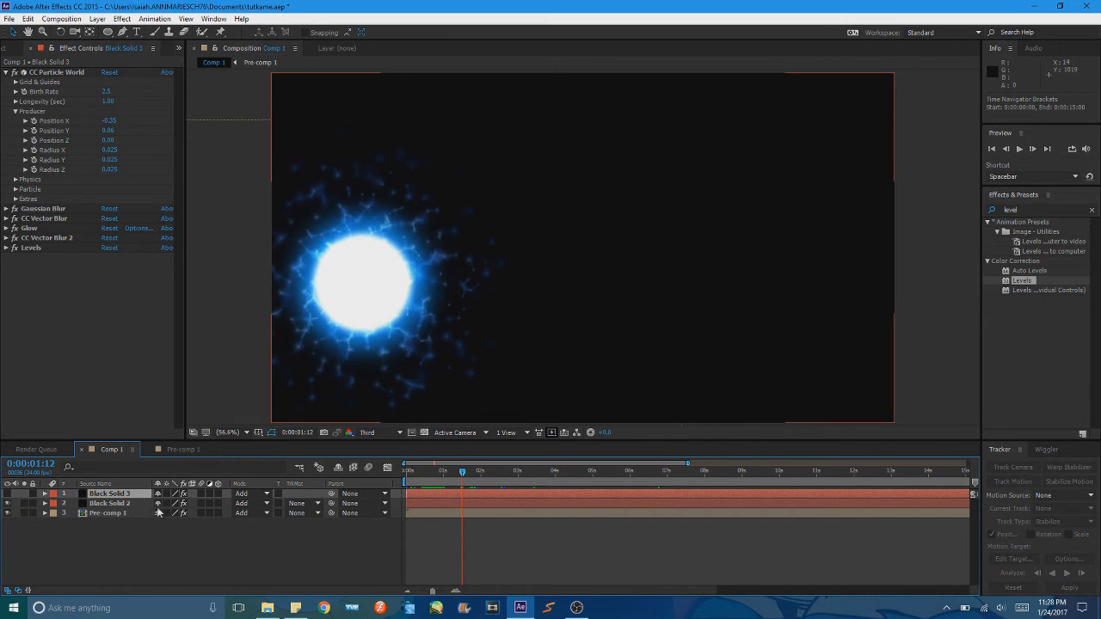
pyautogui.click(111, 504)
pyautogui.click(111, 513)
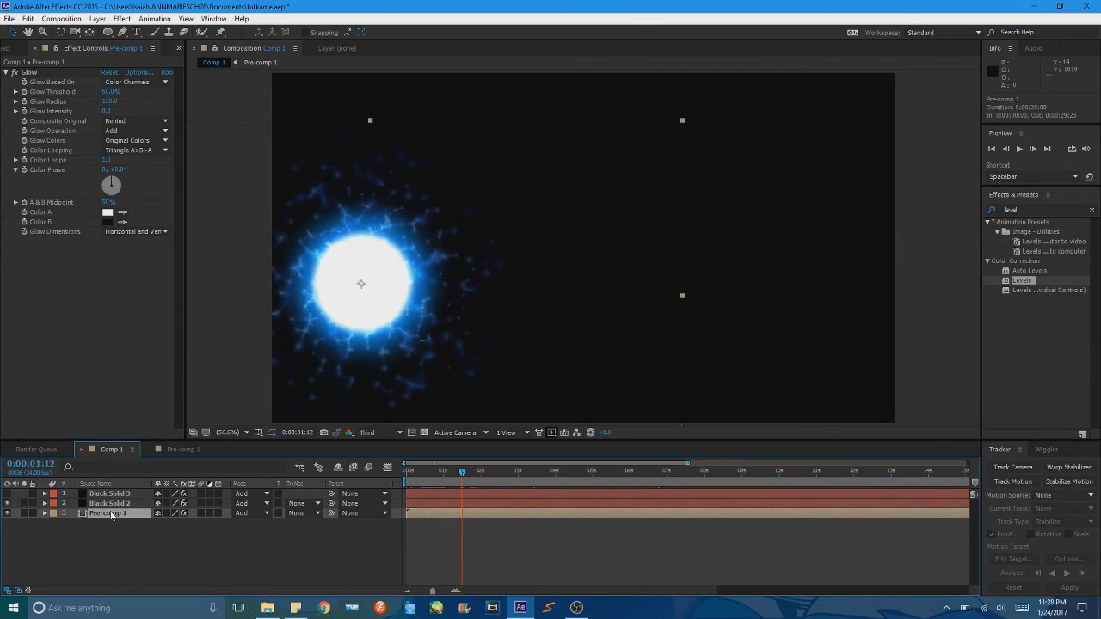
pyautogui.press('s')
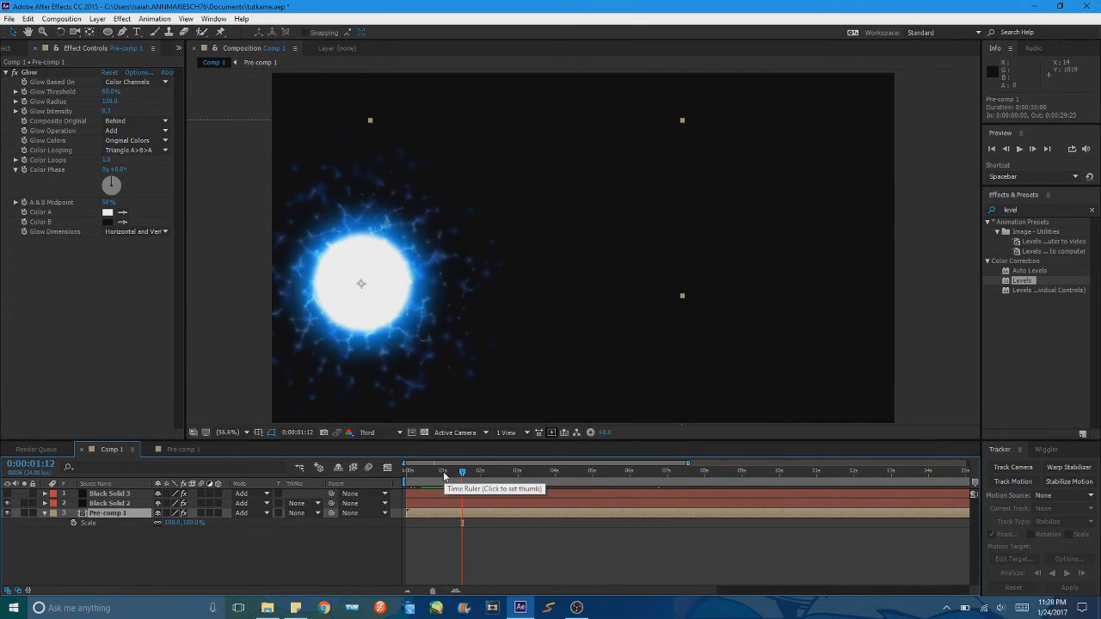
pyautogui.moveTo(450, 469); pyautogui.dragTo(428, 476)
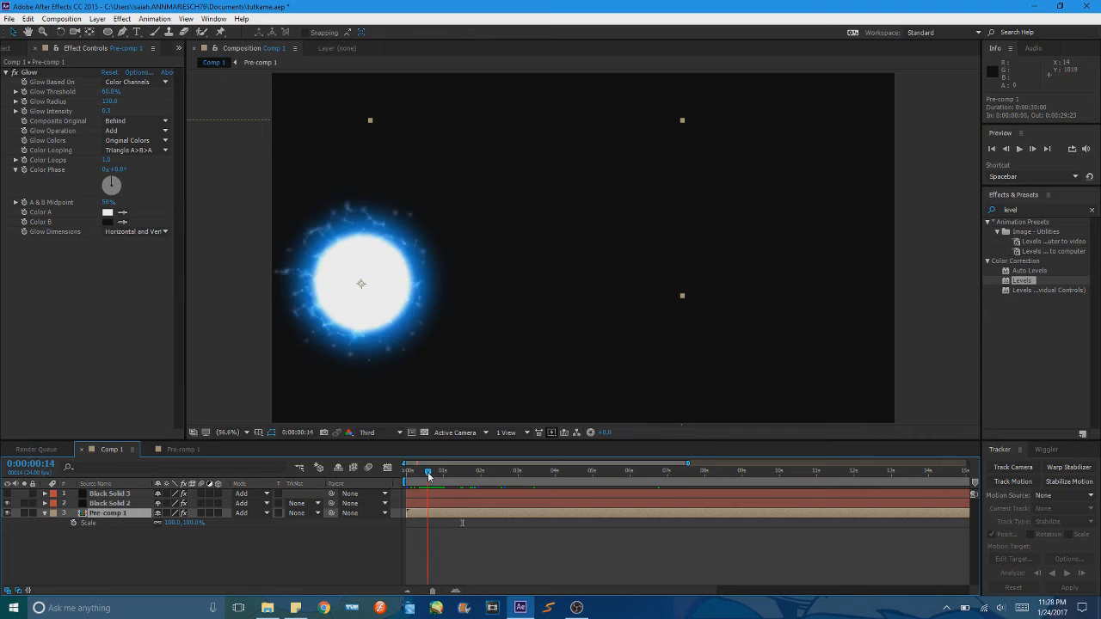
pyautogui.click(74, 523)
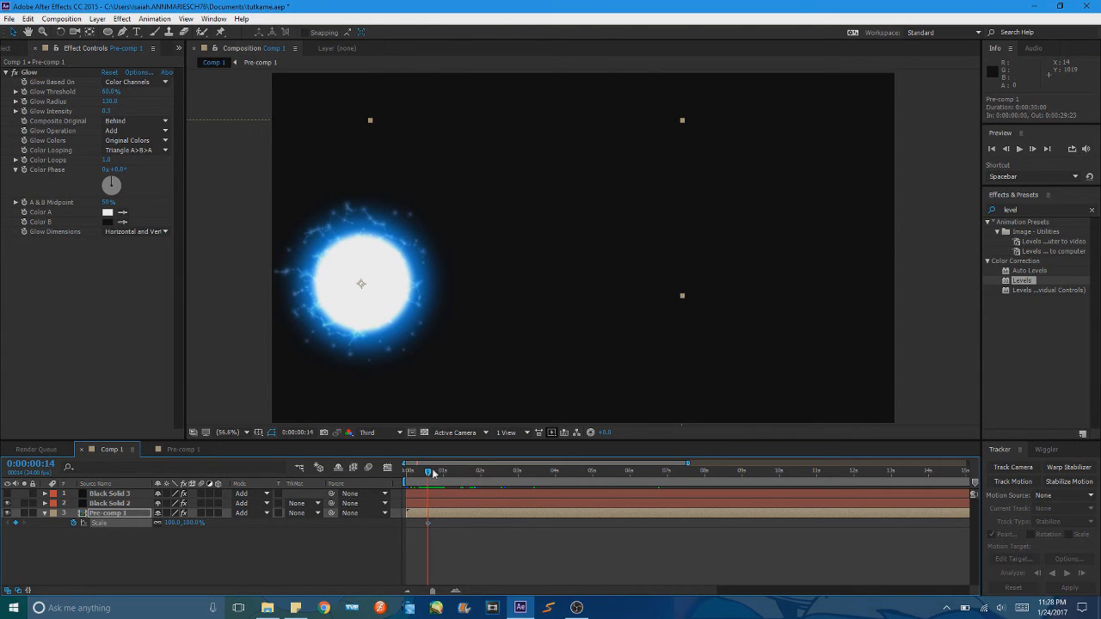
# Set Pre-comp 1's Scale to 0% at the start of the composition, 0:00:00:00.
pyautogui.press('Home')
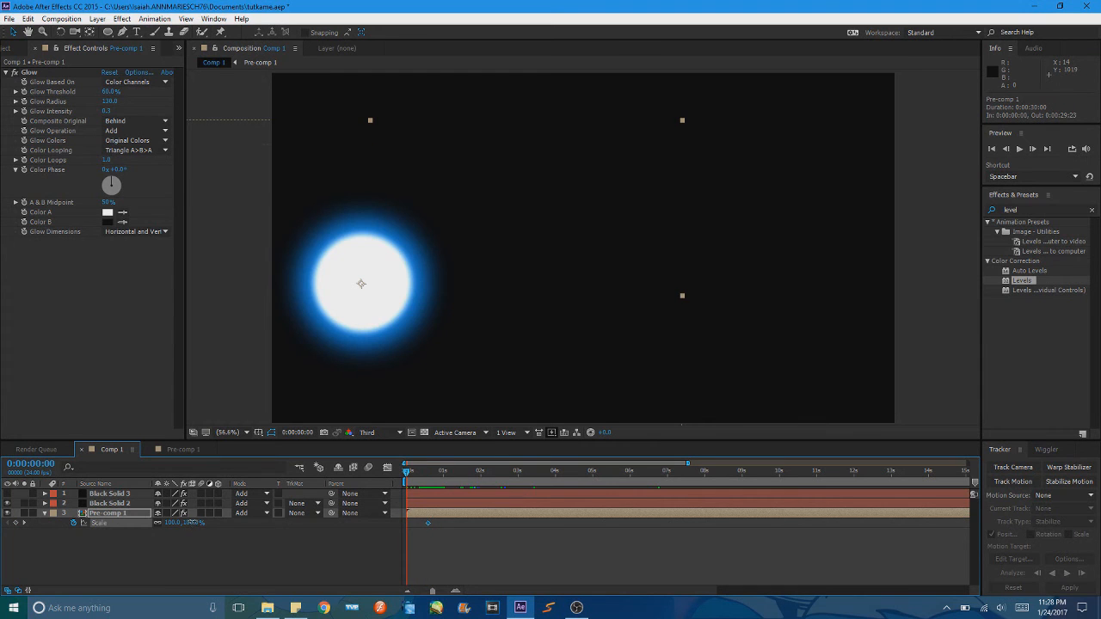
pyautogui.moveTo(191, 522); pyautogui.dragTo(167, 528)
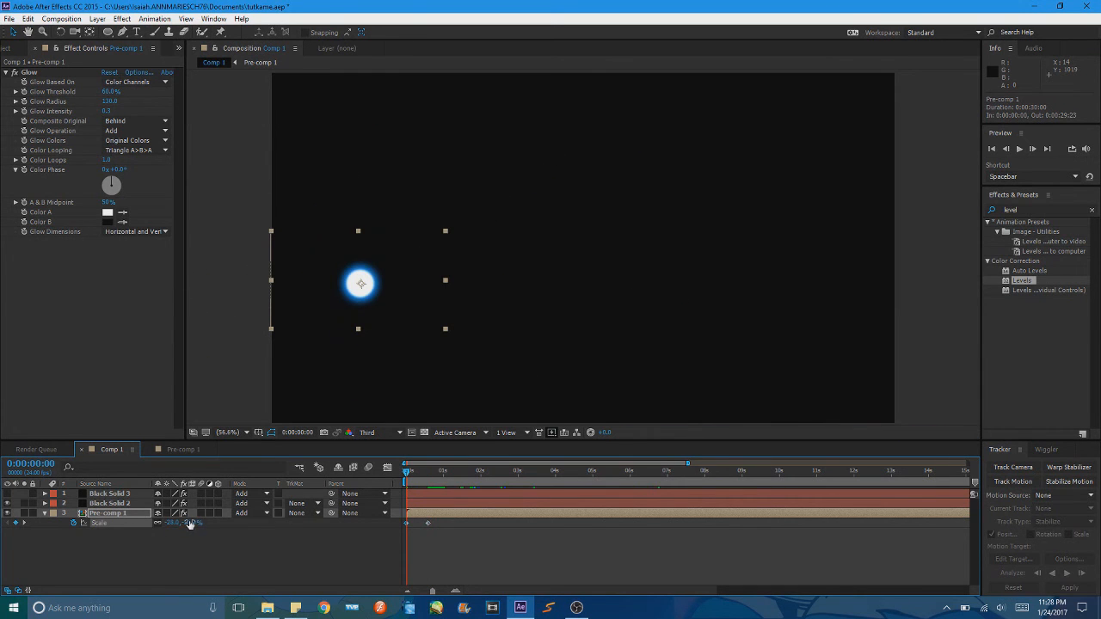
pyautogui.click(190, 523)
pyautogui.write('0')
pyautogui.press('Return')
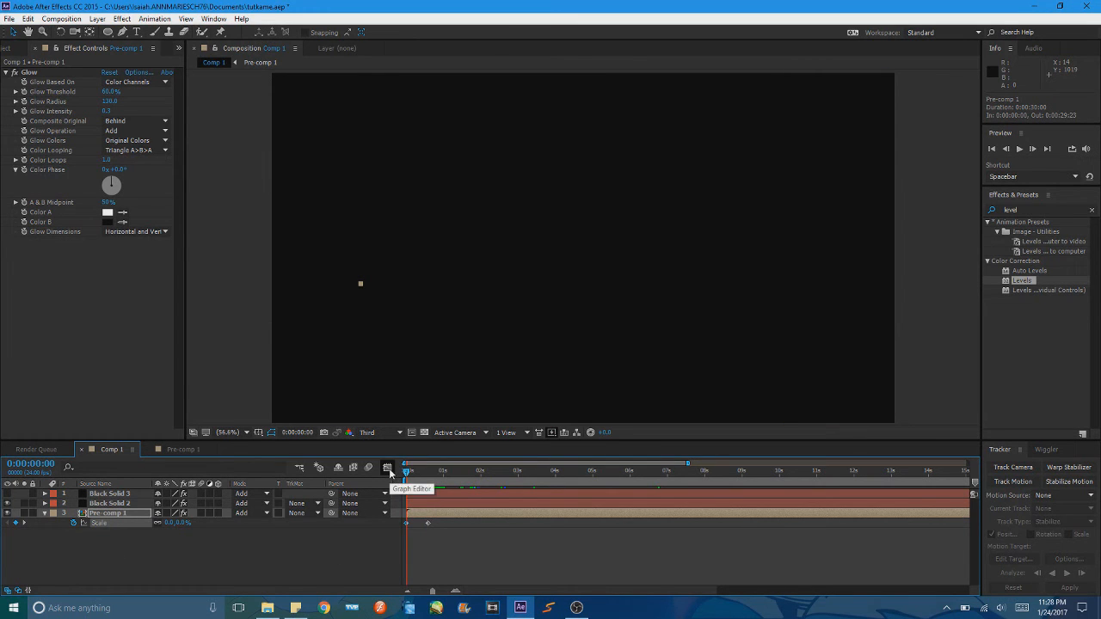
# Show Pre-comp 1's Scale curve in the Graph Editor and apply Easy Ease to the keyframe at 0:00:00:14.
pyautogui.click(130, 516)
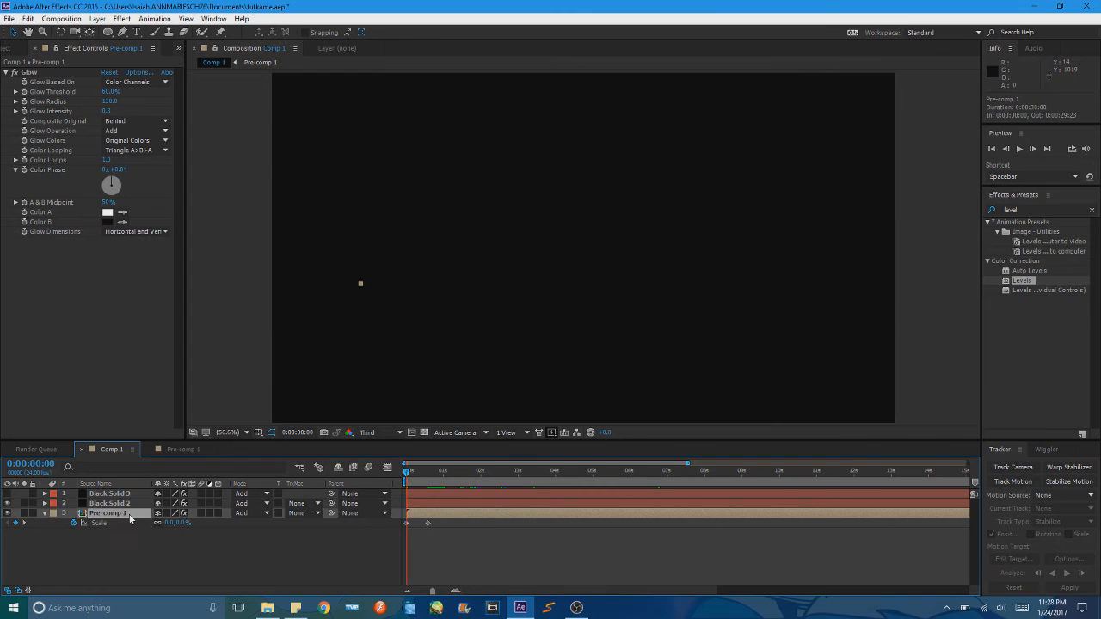
pyautogui.click(387, 468)
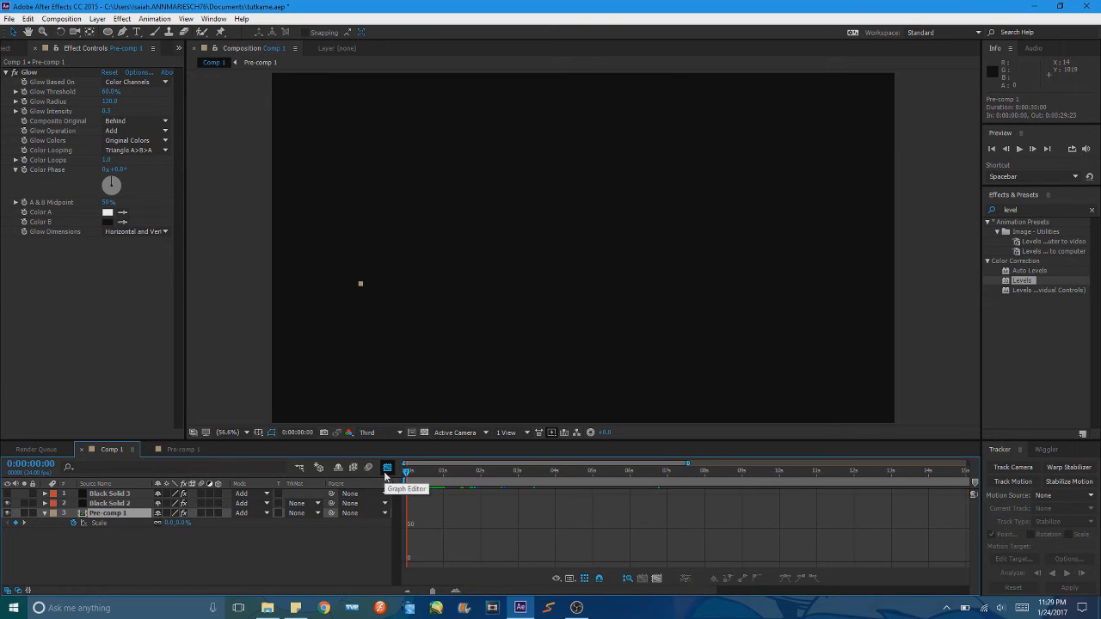
pyautogui.click(112, 523)
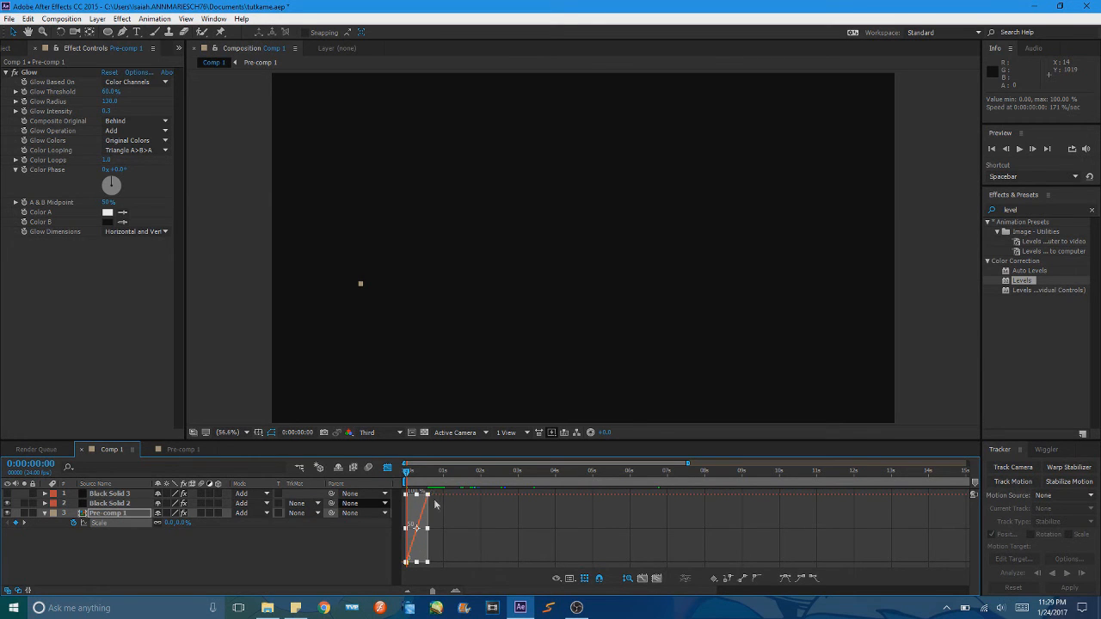
pyautogui.click(436, 506)
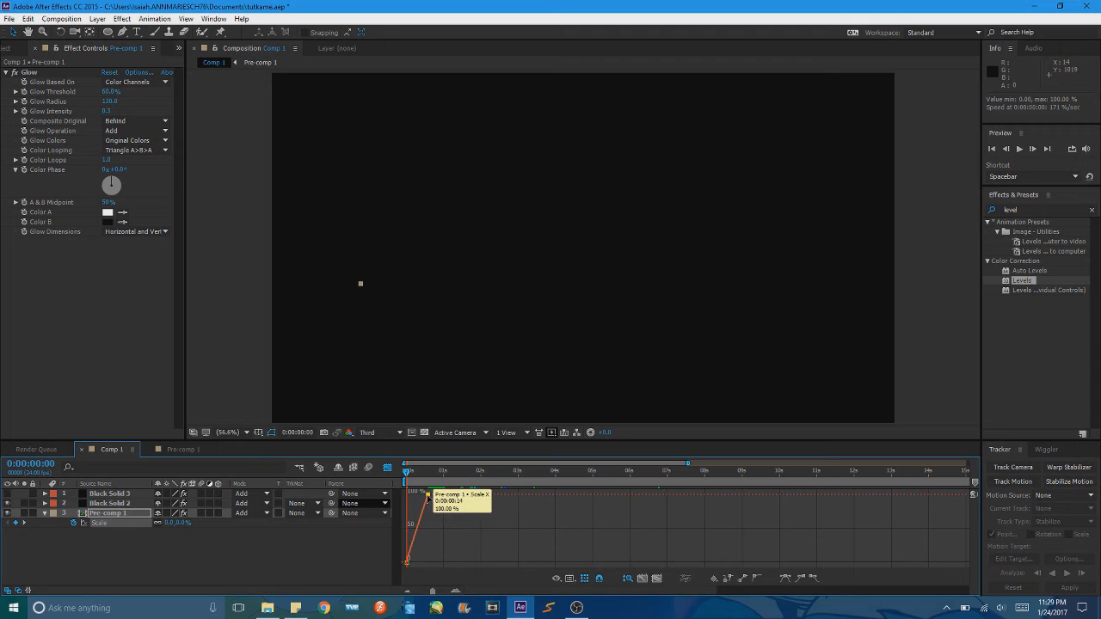
pyautogui.click(428, 496)
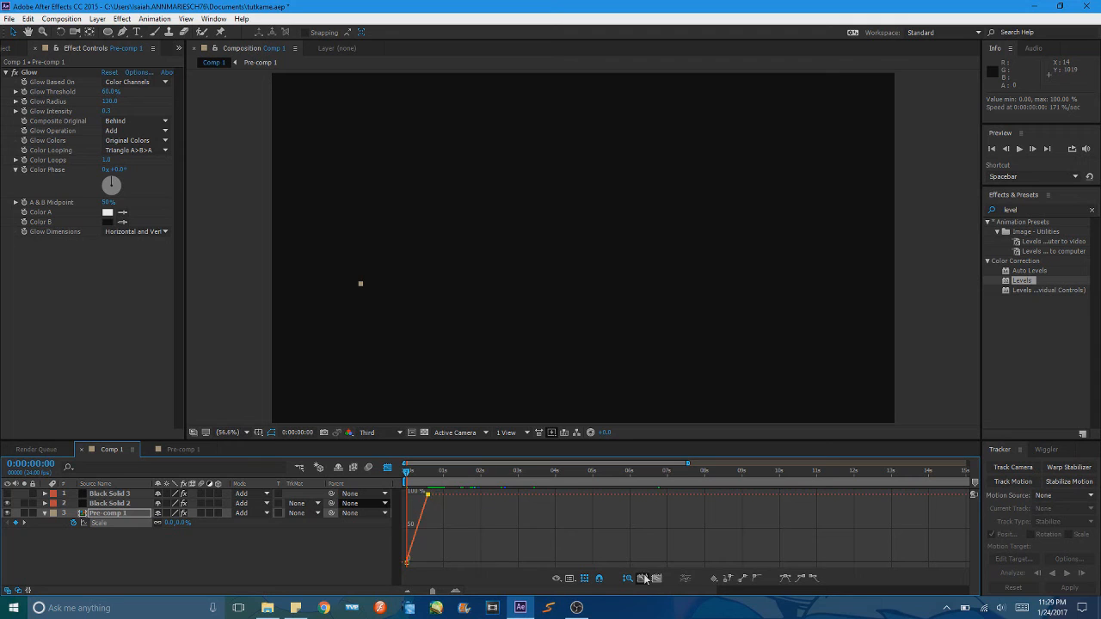
pyautogui.click(786, 578)
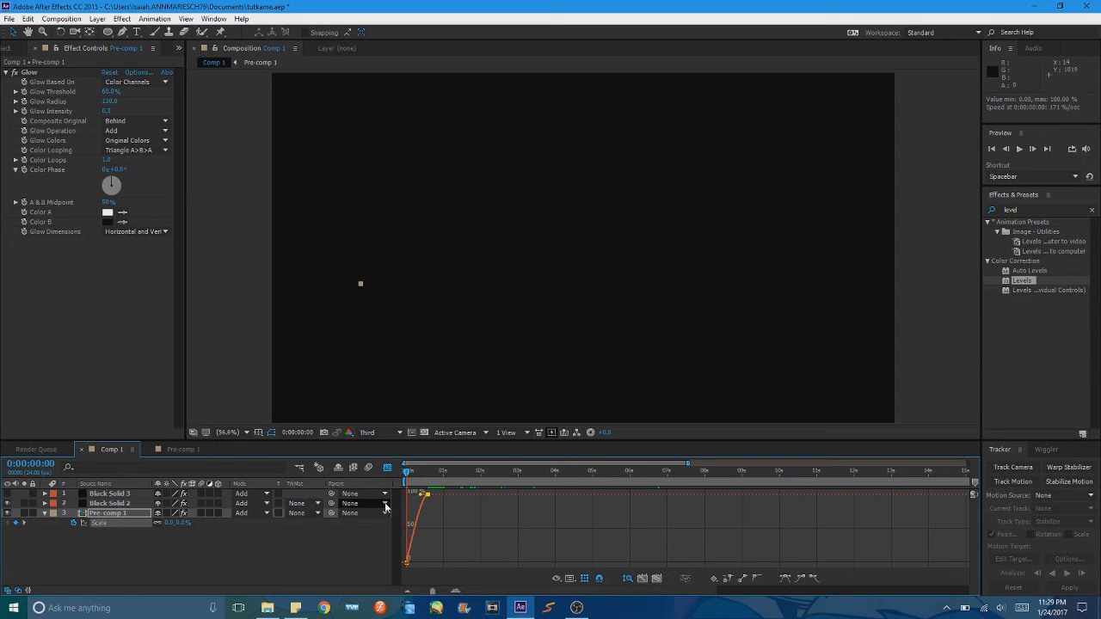
pyautogui.moveTo(406, 476); pyautogui.dragTo(416, 476)
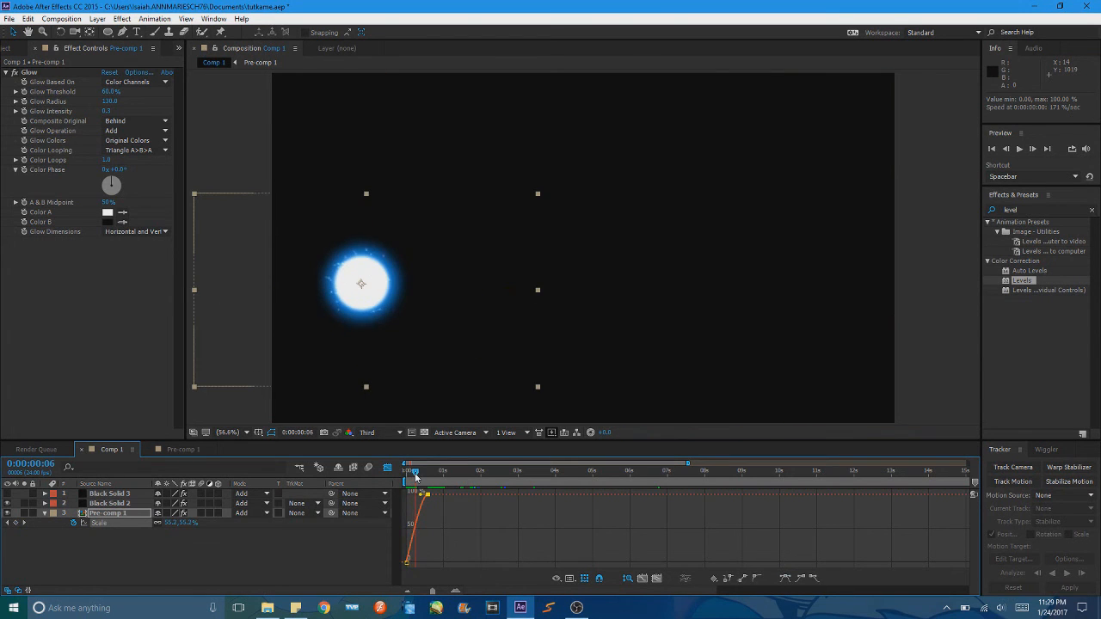
# Try Easy Ease on Pre-comp 1's first Scale keyframe and convert that keyframe back to linear.
pyautogui.moveTo(408, 565)
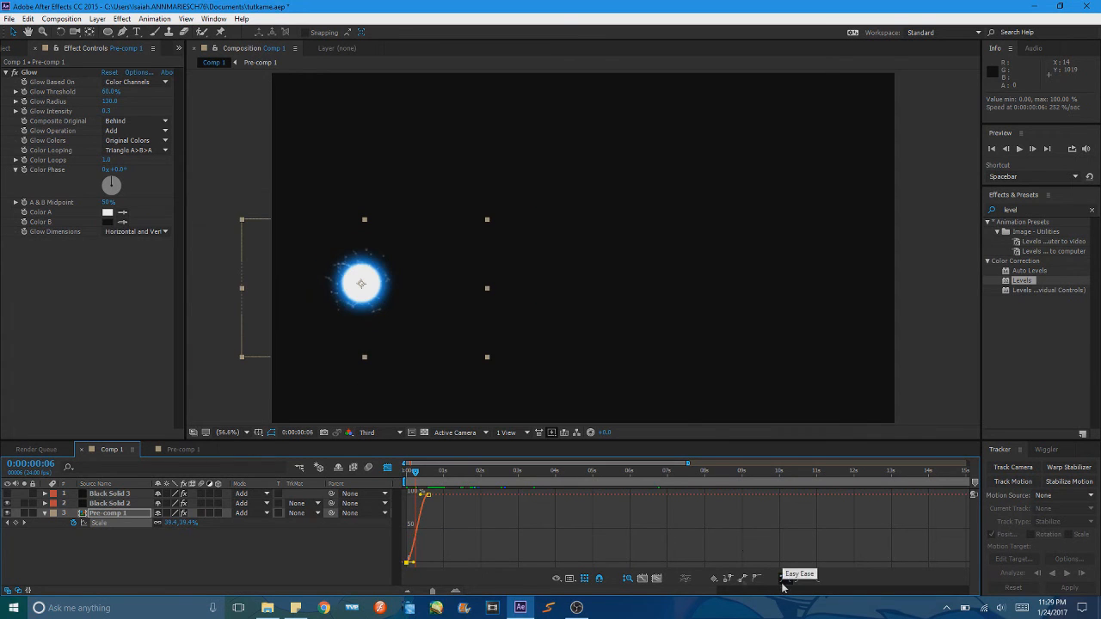
pyautogui.click(406, 473)
pyautogui.moveTo(406, 474); pyautogui.dragTo(415, 478)
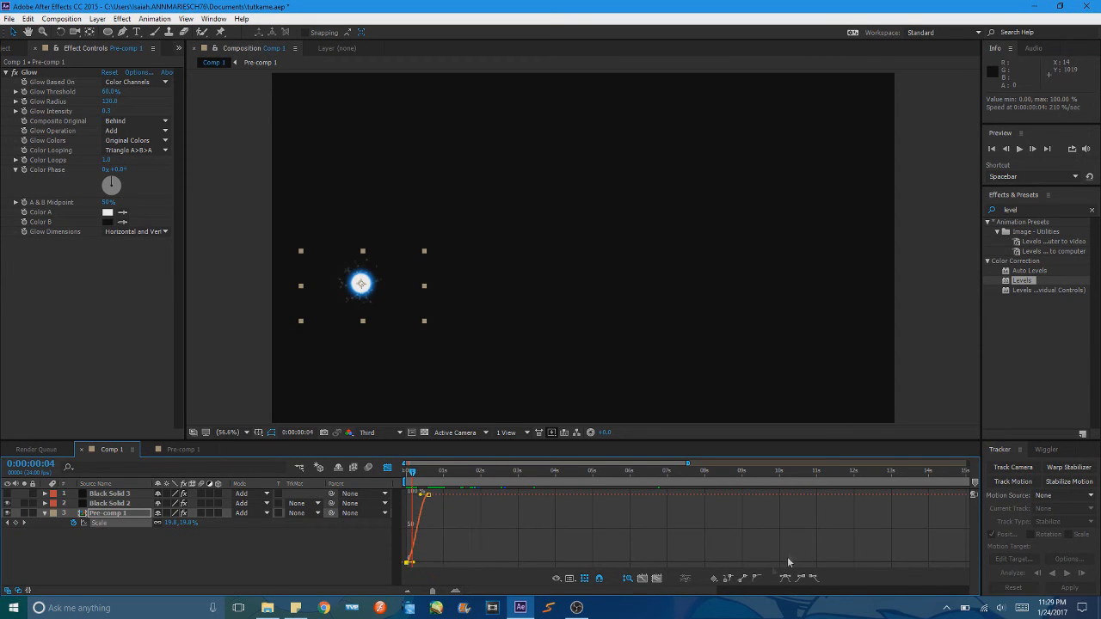
pyautogui.click(741, 578)
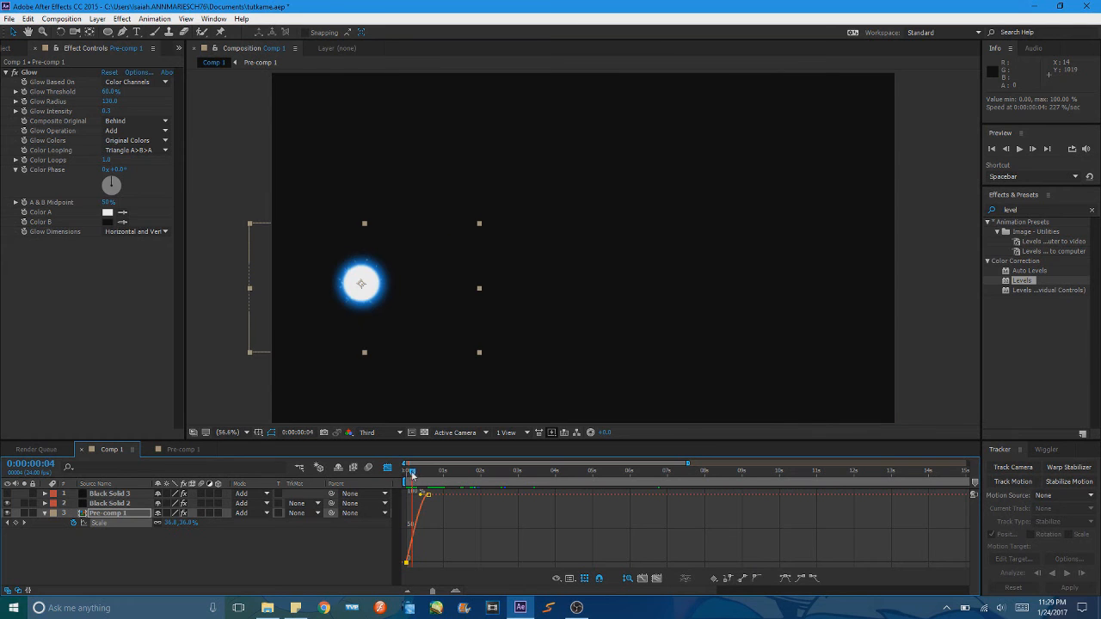
pyautogui.moveTo(411, 474)
pyautogui.mouseDown()
pyautogui.moveTo(439, 476)
pyautogui.moveTo(415, 475)
pyautogui.mouseUp()
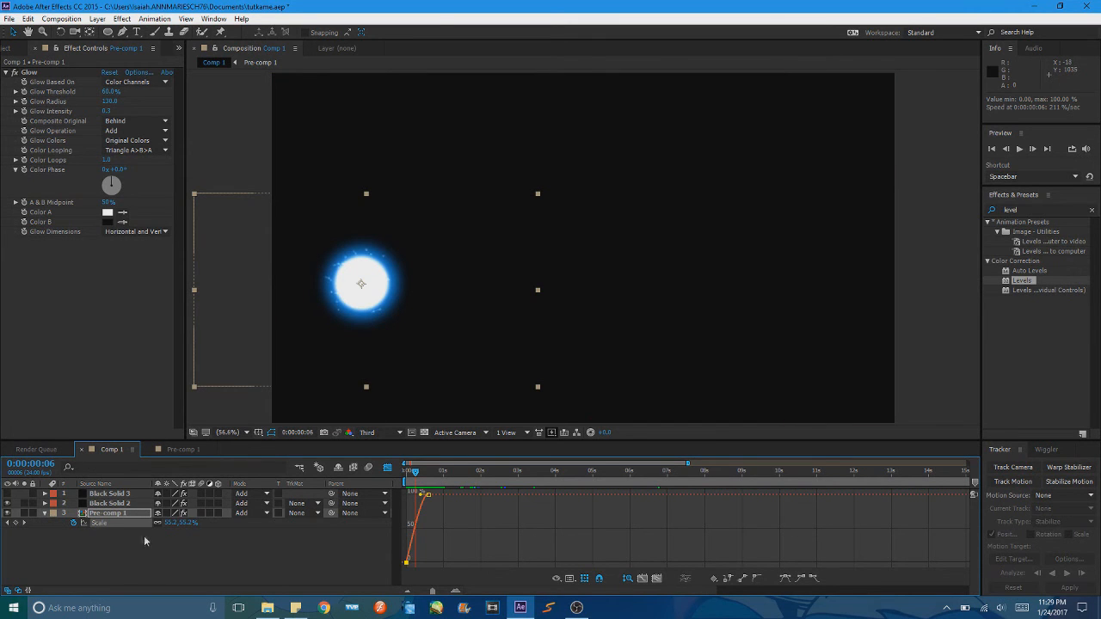
# Close the Graph Editor and preview the energy ball's growth from the start of the composition.
pyautogui.click(45, 516)
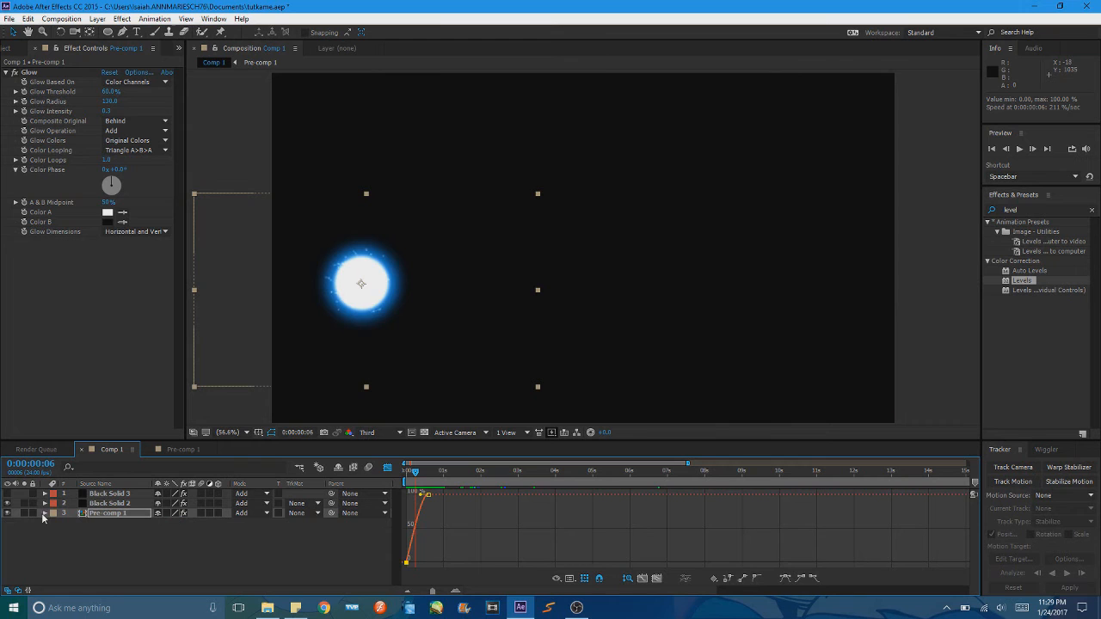
pyautogui.click(387, 468)
pyautogui.moveTo(415, 475); pyautogui.dragTo(406, 474)
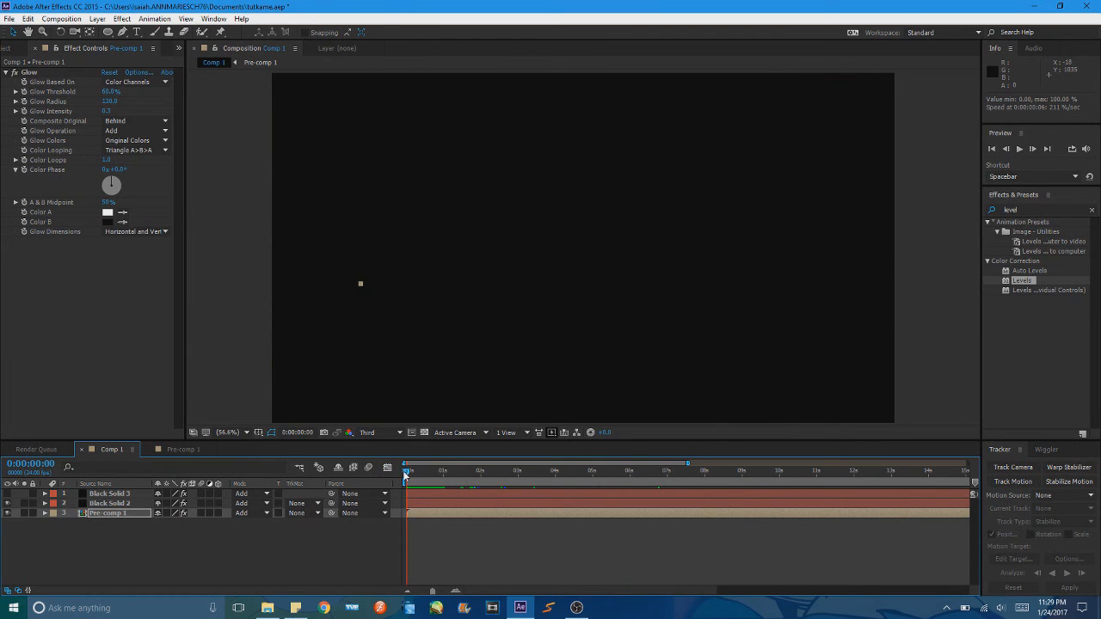
pyautogui.click(1020, 150)
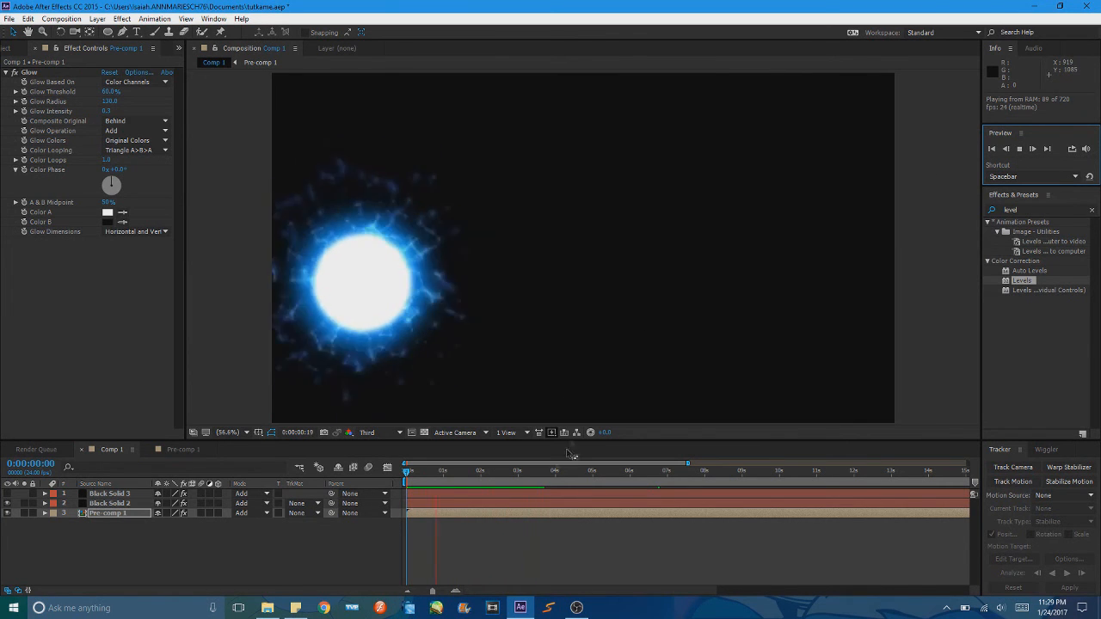
pyautogui.press('space')
# Add a 100% Scale keyframe to Pre-comp 1 at 0:00:08:11, keeping the layer's original start time.
pyautogui.moveTo(457, 469)
pyautogui.mouseDown()
pyautogui.moveTo(478, 477)
pyautogui.moveTo(457, 476)
pyautogui.mouseUp()
pyautogui.press('s')
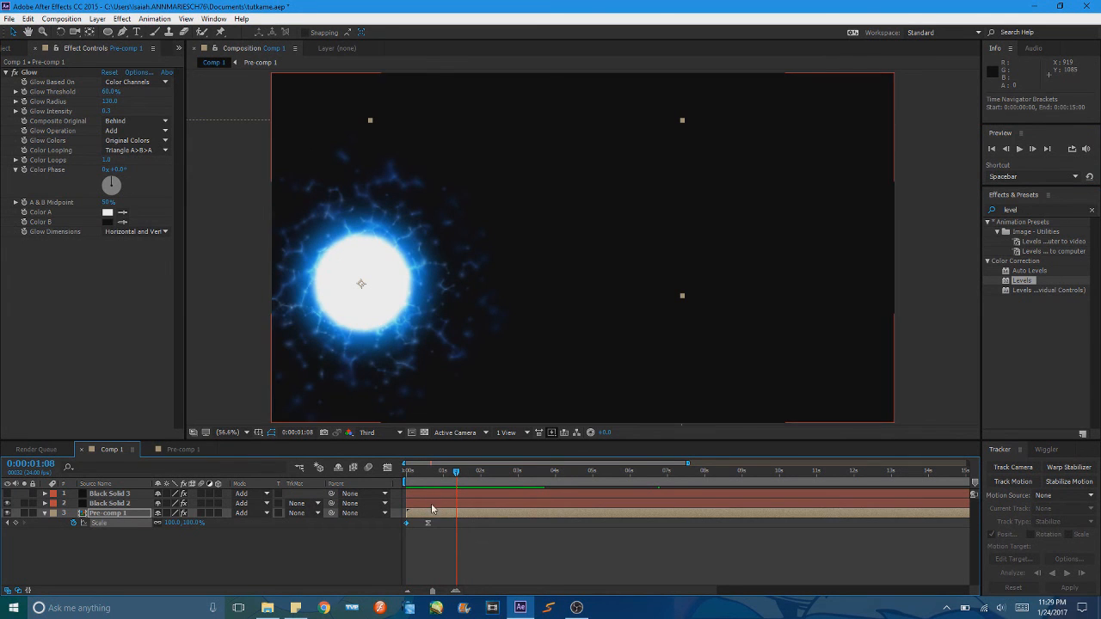
pyautogui.moveTo(456, 472); pyautogui.dragTo(721, 472)
pyautogui.moveTo(722, 513); pyautogui.dragTo(874, 514)
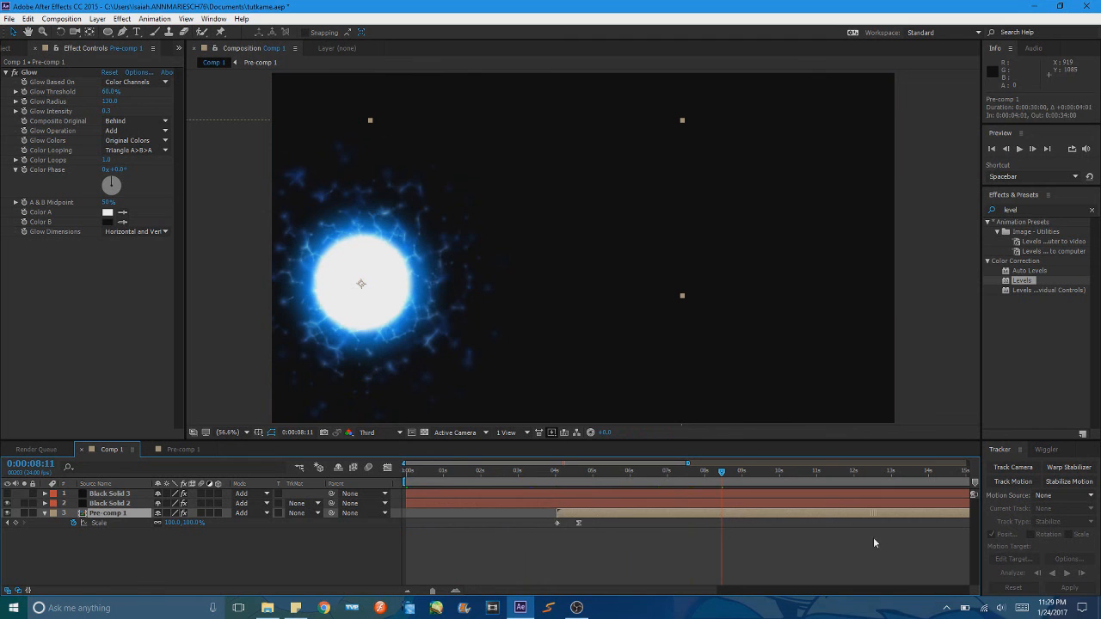
pyautogui.hotkey('ctrl', 'z')
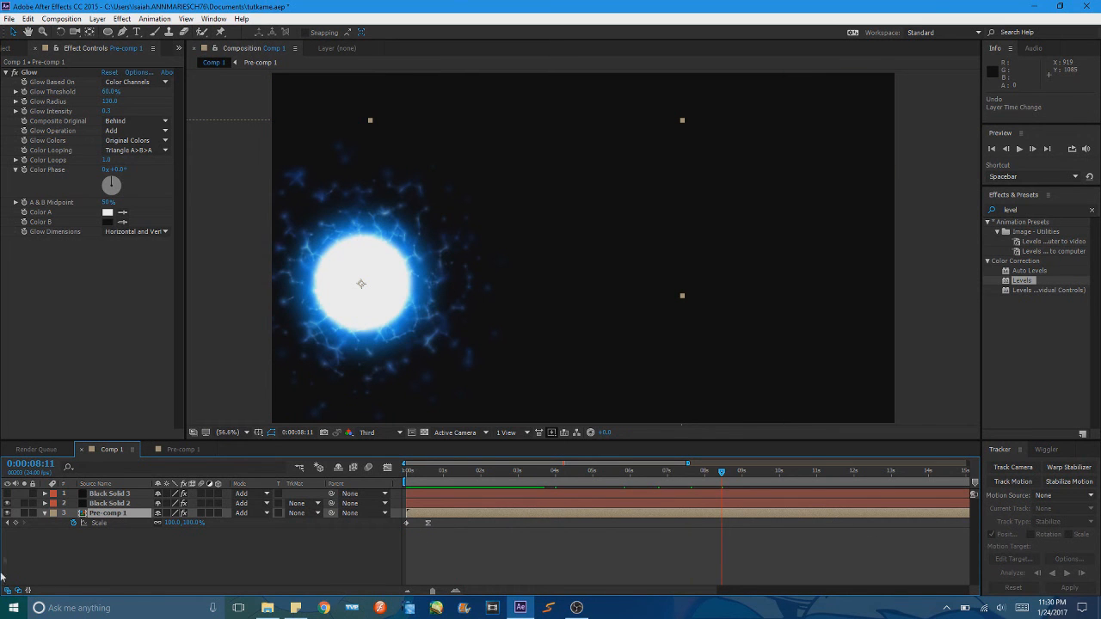
pyautogui.click(15, 523)
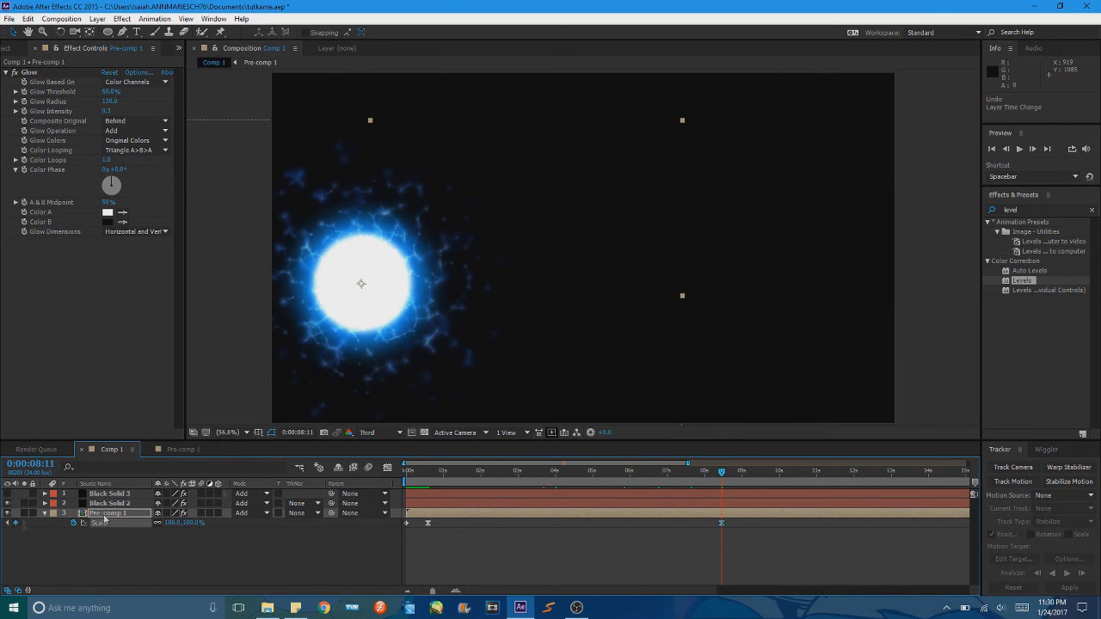
pyautogui.click(721, 522)
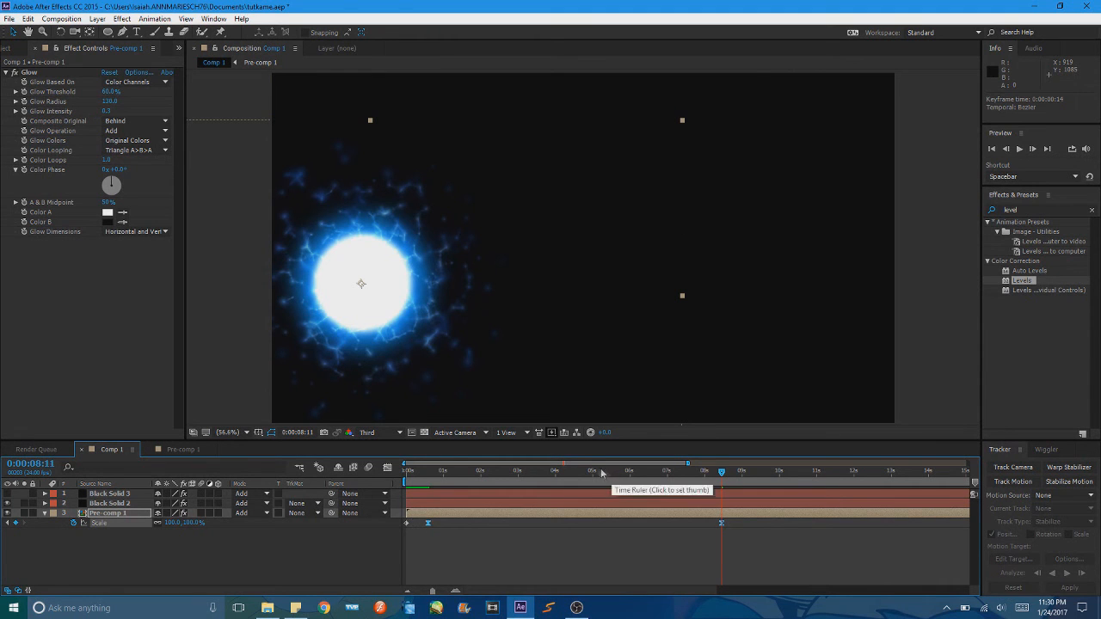
pyautogui.moveTo(613, 471); pyautogui.dragTo(585, 472)
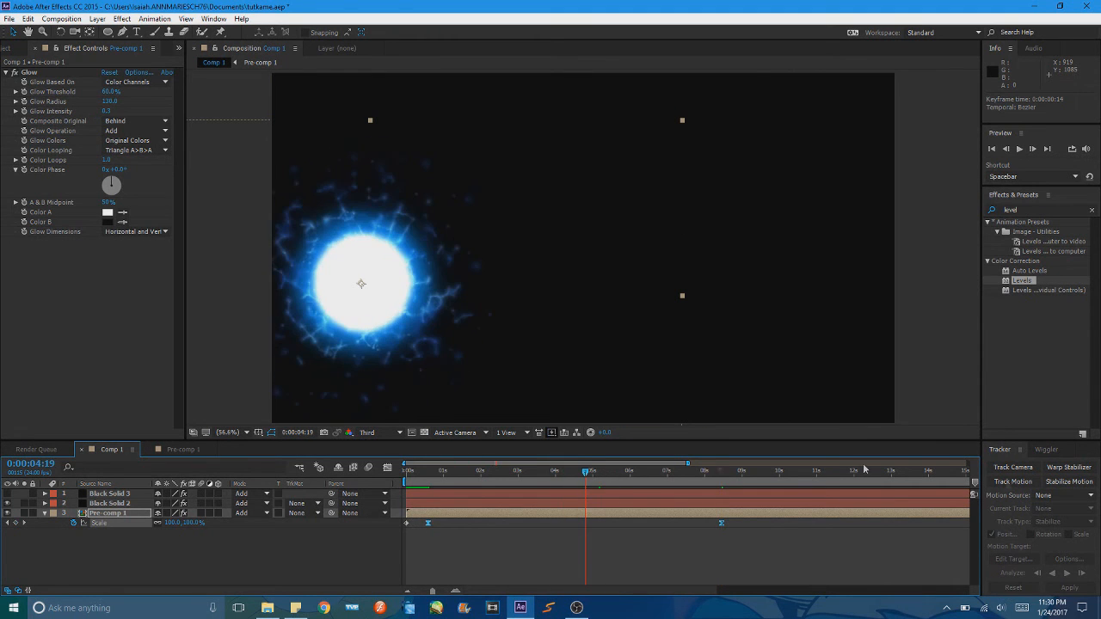
# Try the Wiggler on Pre-comp 1's selected Scale keyframes with frequency 5 and magnitude 1, and undo it.
pyautogui.click(1041, 453)
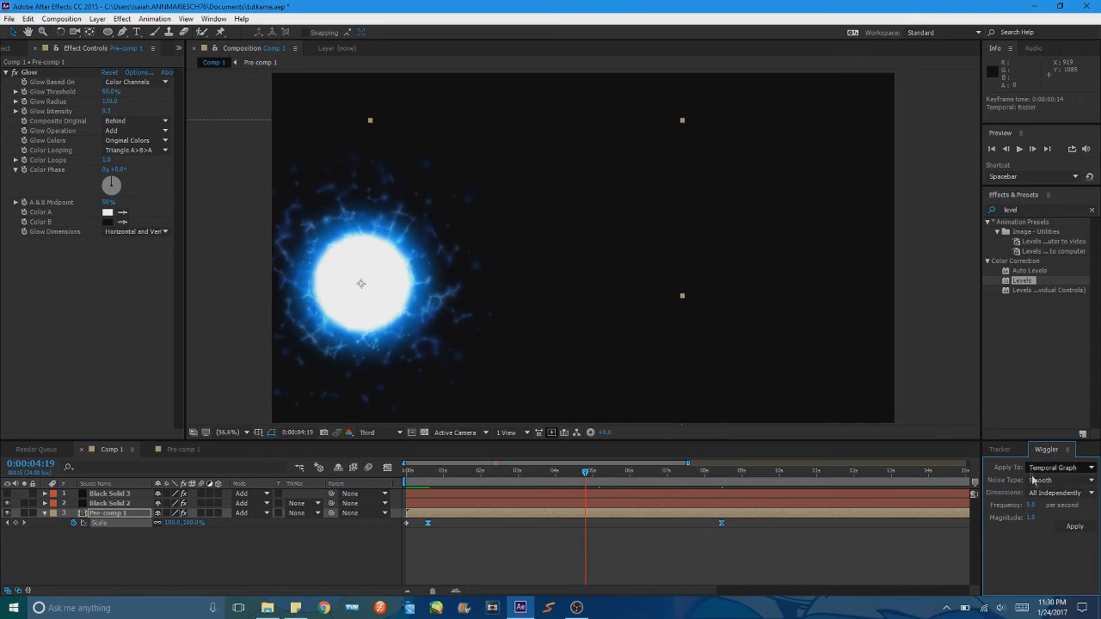
pyautogui.click(1071, 526)
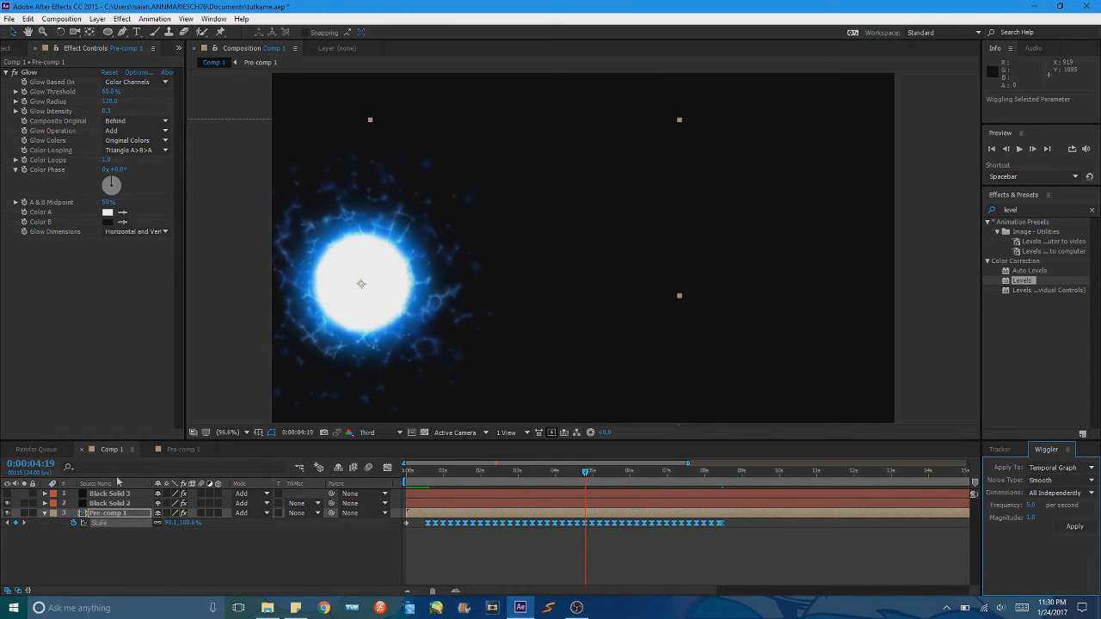
pyautogui.moveTo(570, 473)
pyautogui.mouseDown()
pyautogui.moveTo(505, 477)
pyautogui.moveTo(590, 475)
pyautogui.mouseUp()
pyautogui.hotkey('ctrl', 'z')
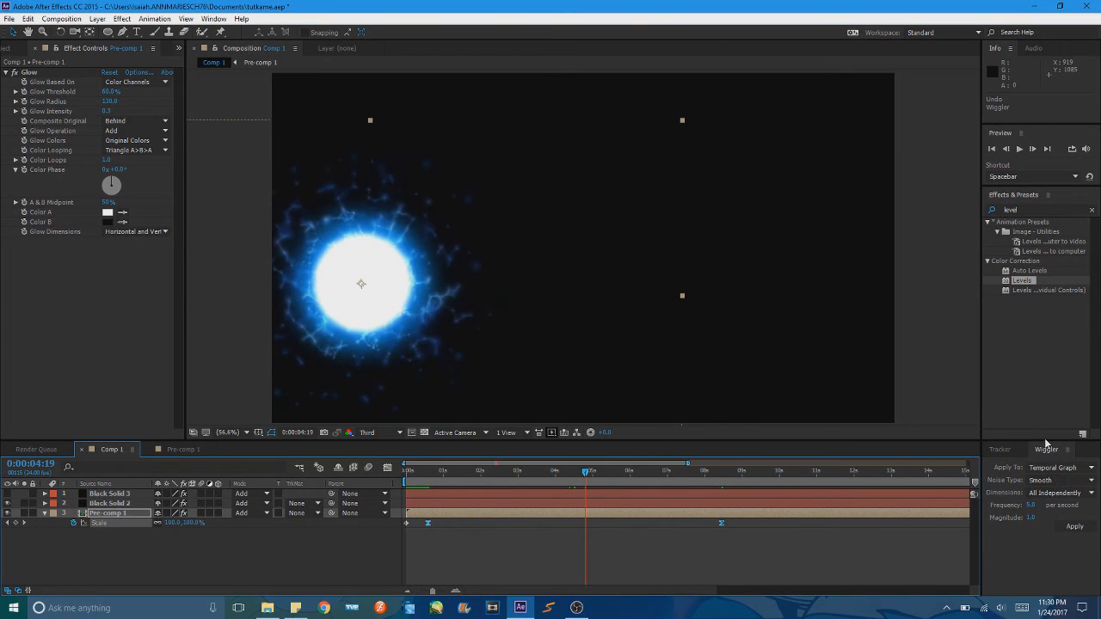
# Try the Wiggler on Pre-comp 1's Scale keyframes with magnitude 5 and scrub through the effect.
pyautogui.click(1032, 518)
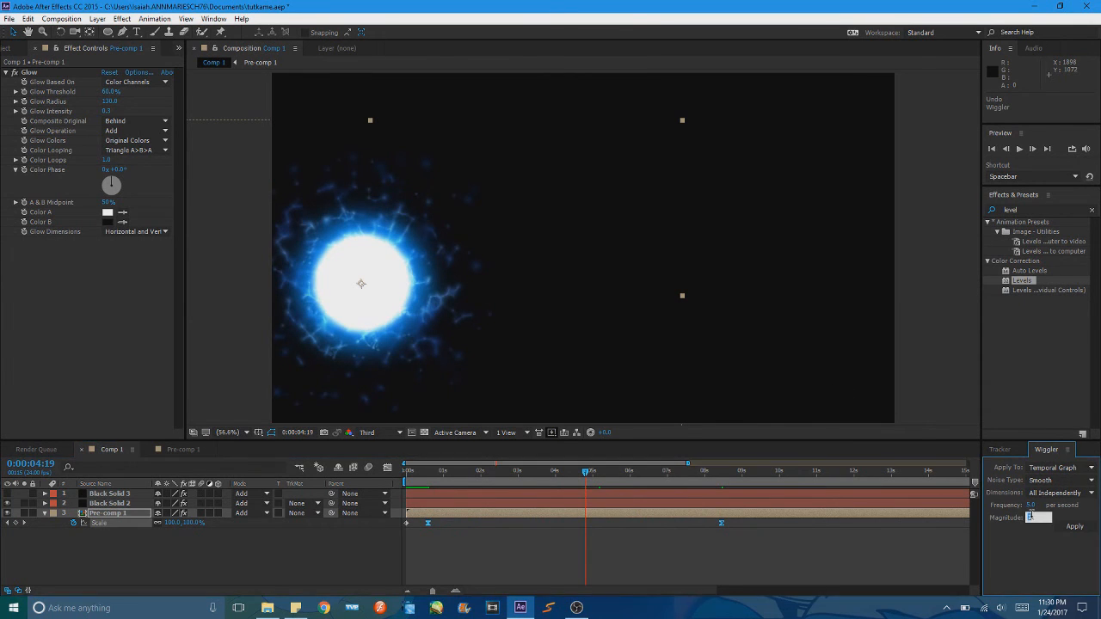
pyautogui.write('5')
pyautogui.press('Return')
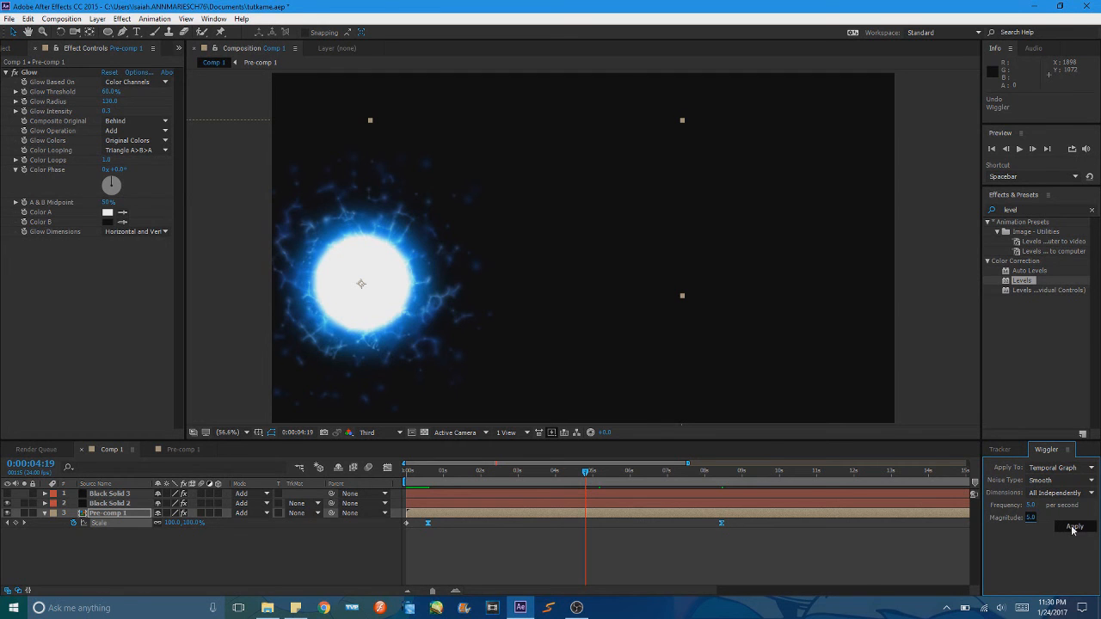
pyautogui.click(1073, 527)
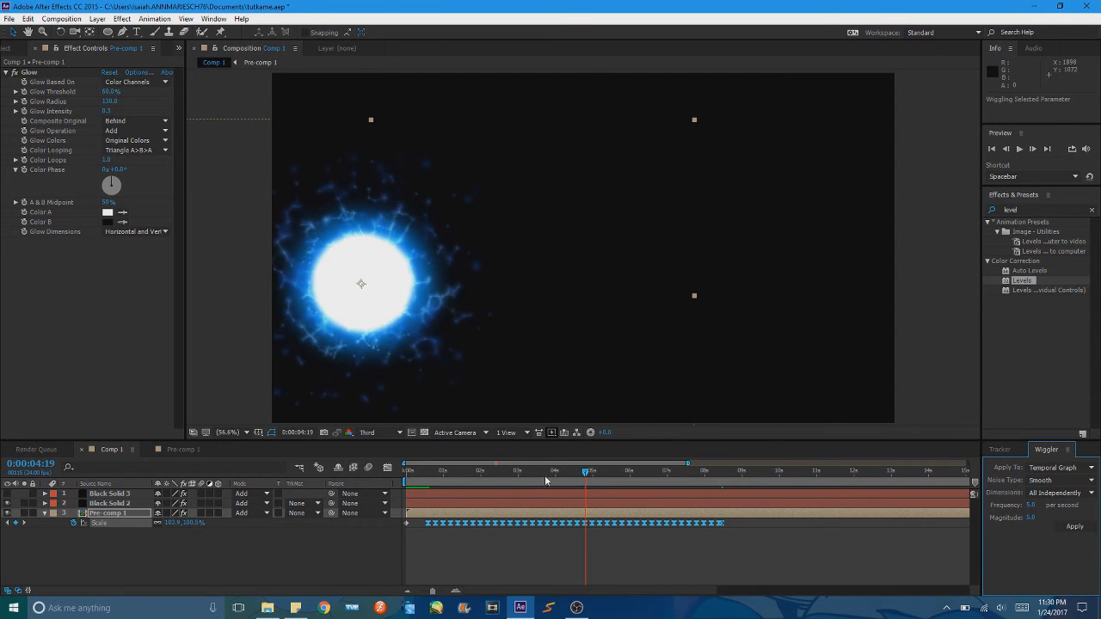
pyautogui.moveTo(545, 480); pyautogui.dragTo(574, 488)
# Preview the wiggling ball with Black Solid 2 hidden, and undo back to the unwiggled Scale keyframes.
pyautogui.click(7, 504)
pyautogui.moveTo(683, 593); pyautogui.dragTo(595, 595)
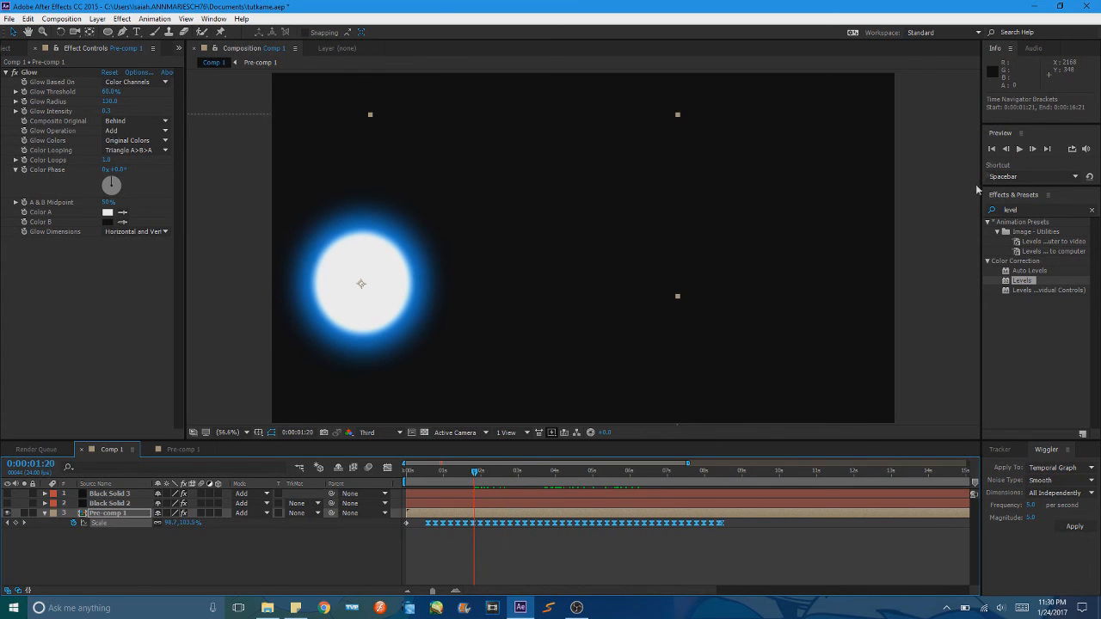
pyautogui.click(1020, 150)
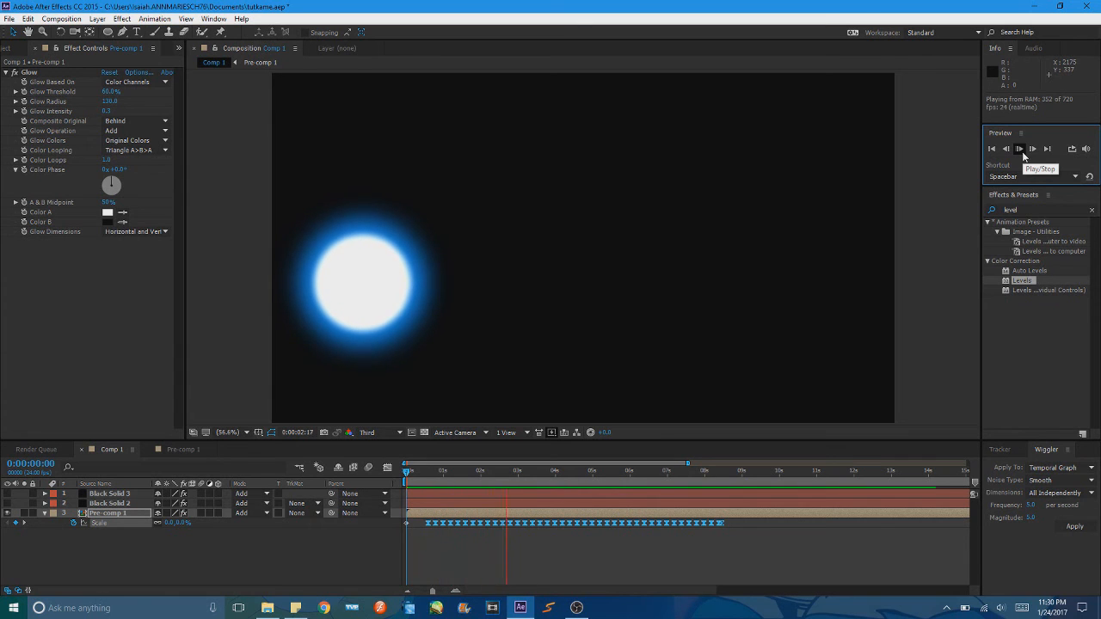
pyautogui.click(1084, 527)
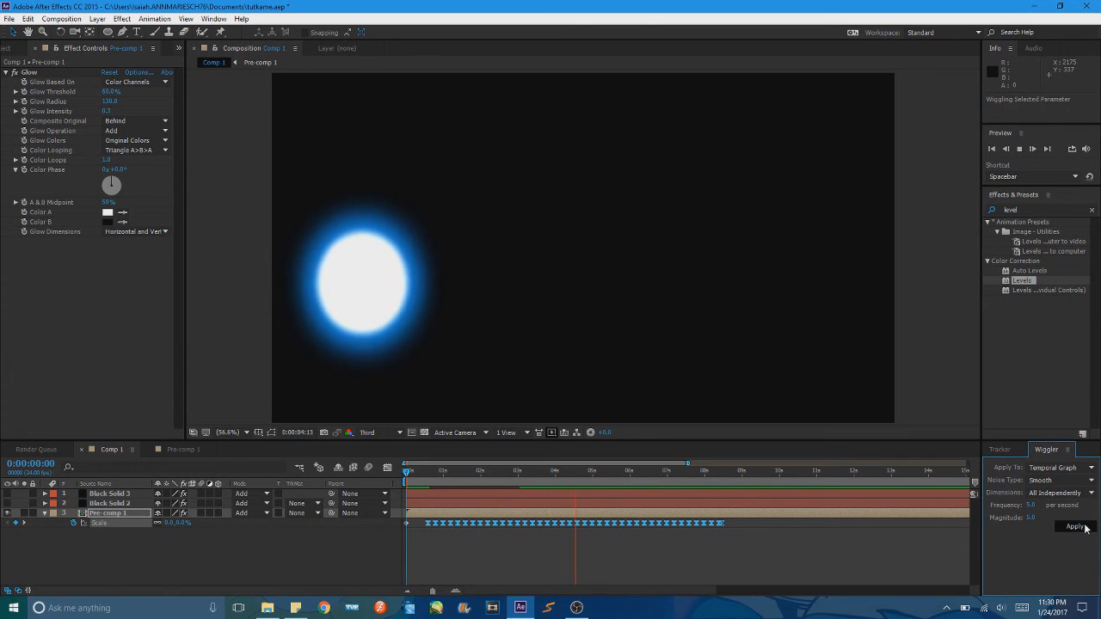
pyautogui.click(1020, 149)
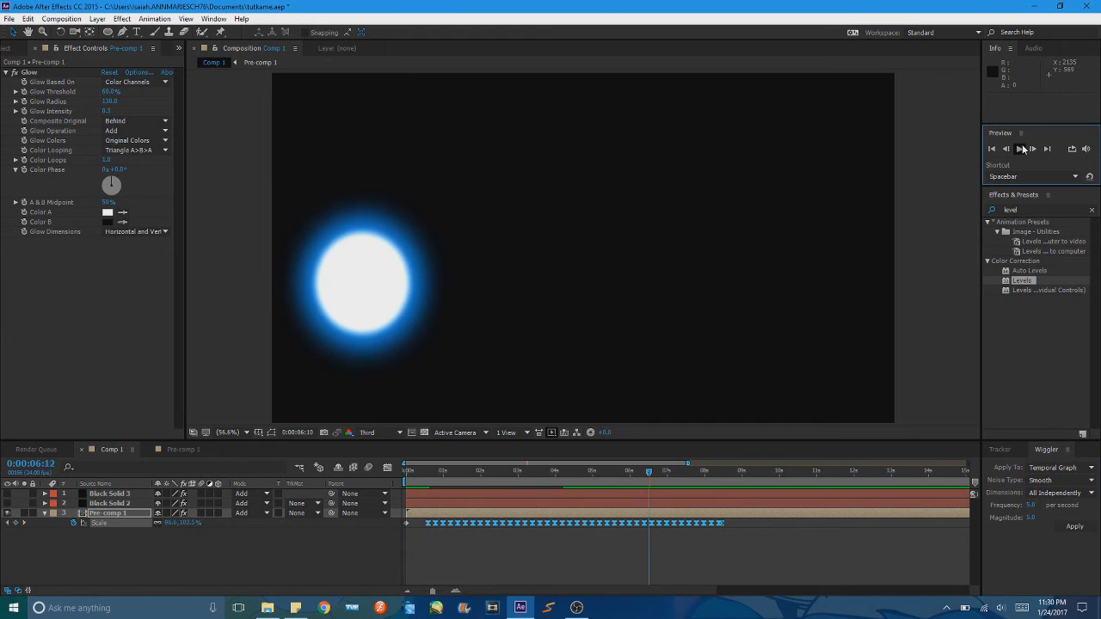
pyautogui.hotkey('ctrl', 'z')
pyautogui.hotkey('ctrl', 'z')
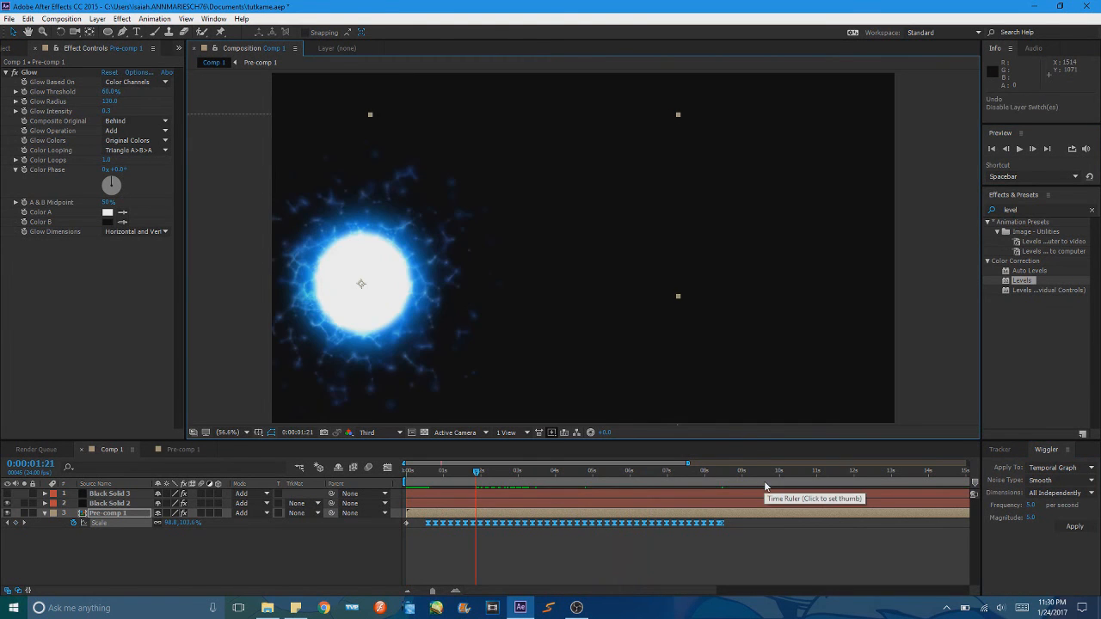
pyautogui.hotkey('ctrl', 'z')
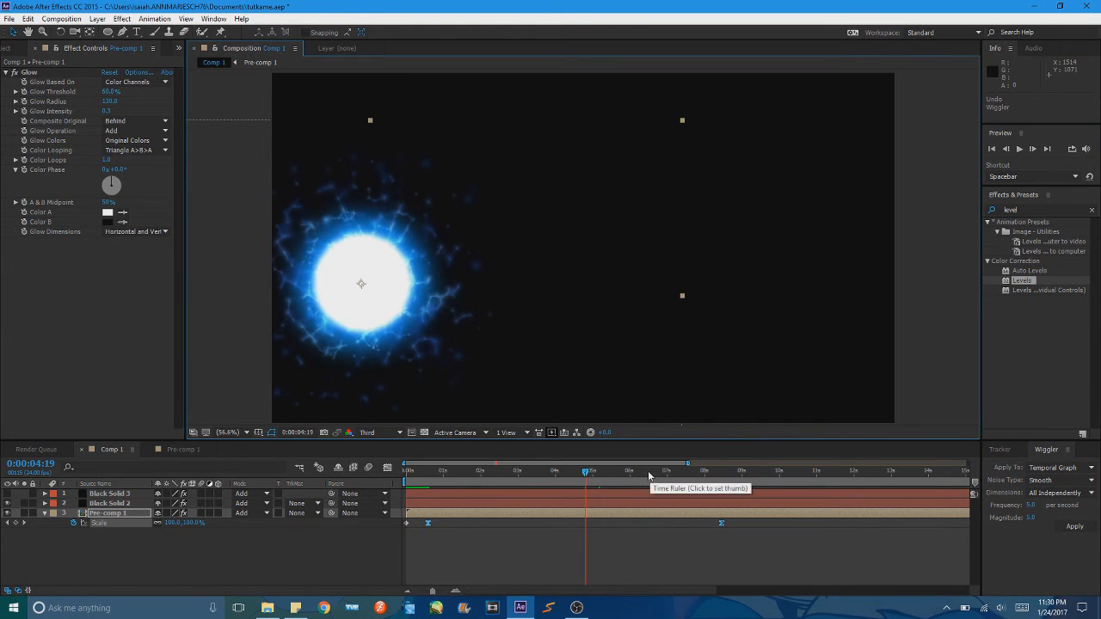
# Hide Black Solid 2 and preview the ball with the Wiggler applied to its Scale keyframes at magnitude 10.
pyautogui.click(7, 503)
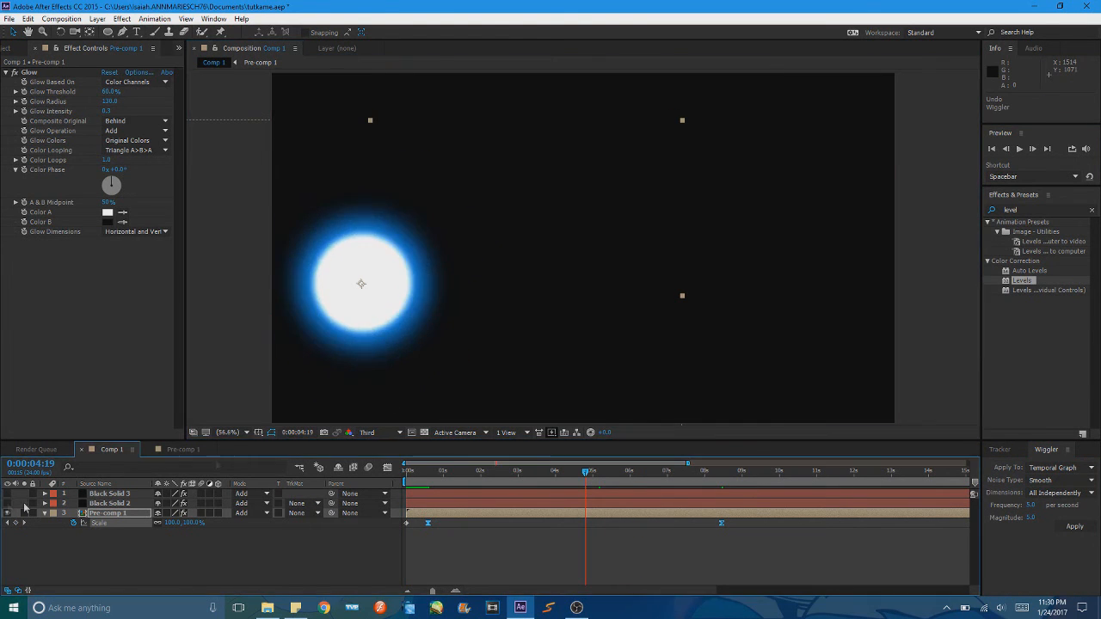
pyautogui.click(1030, 506)
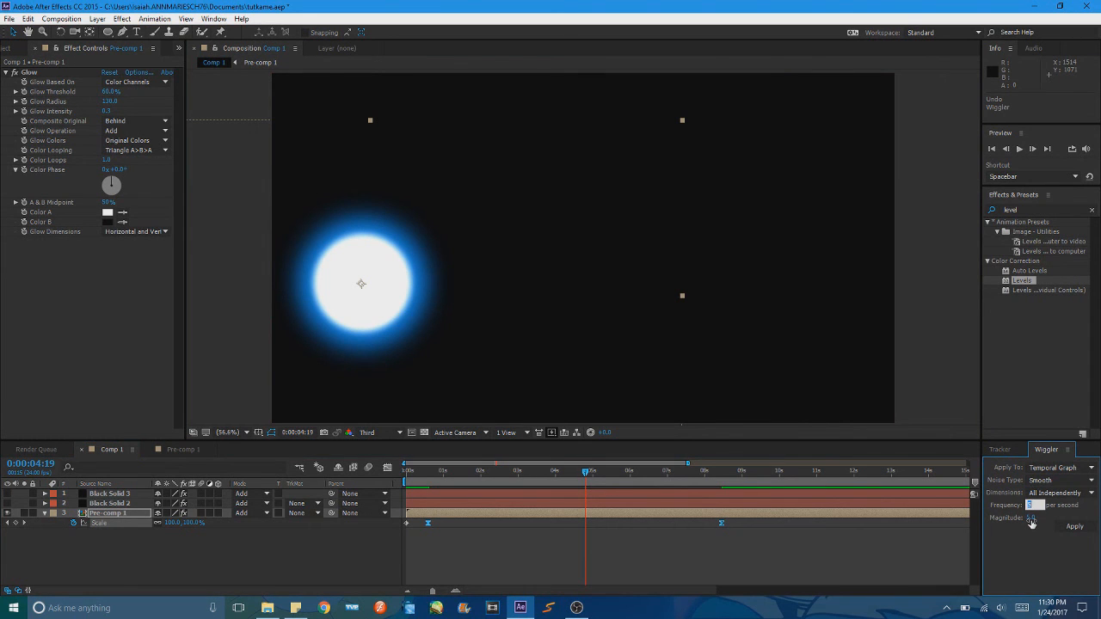
pyautogui.click(1032, 519)
pyautogui.click(1074, 526)
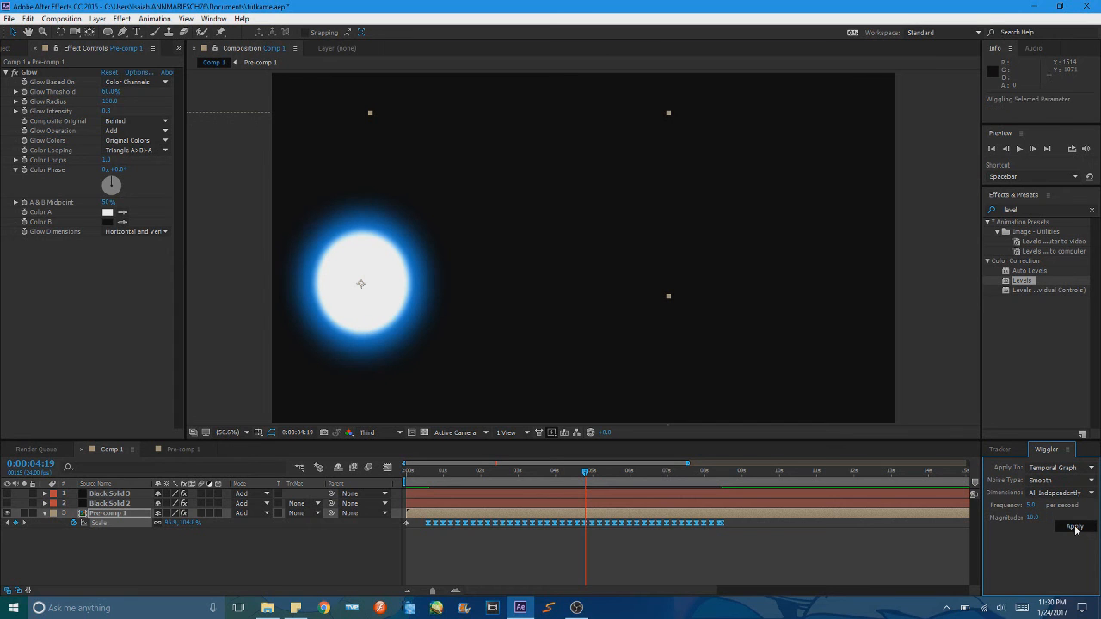
pyautogui.click(1019, 149)
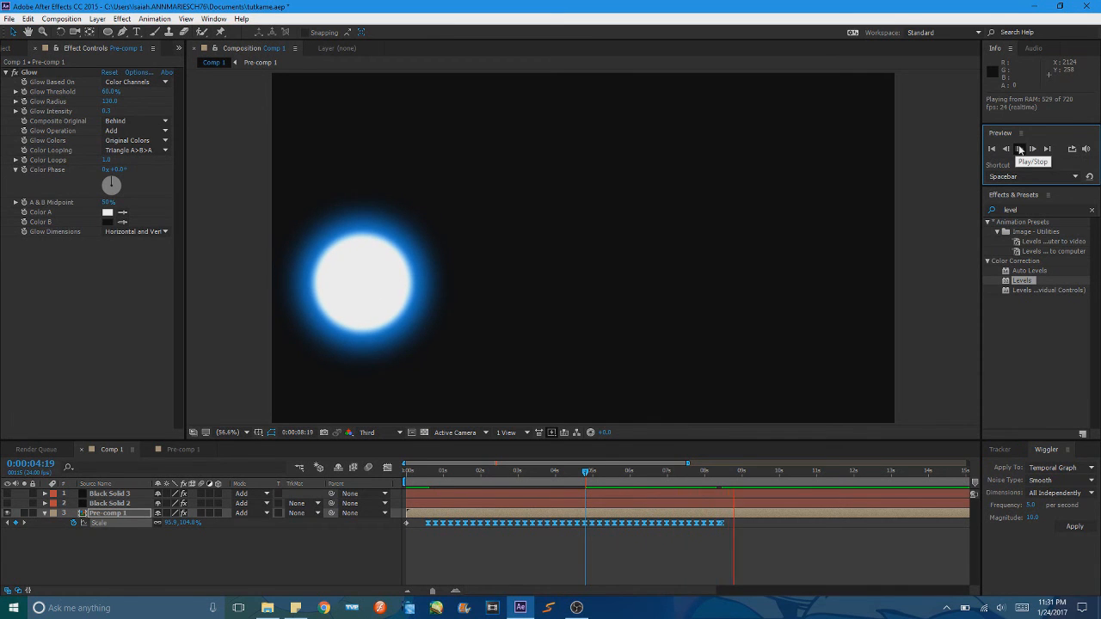
pyautogui.click(1019, 149)
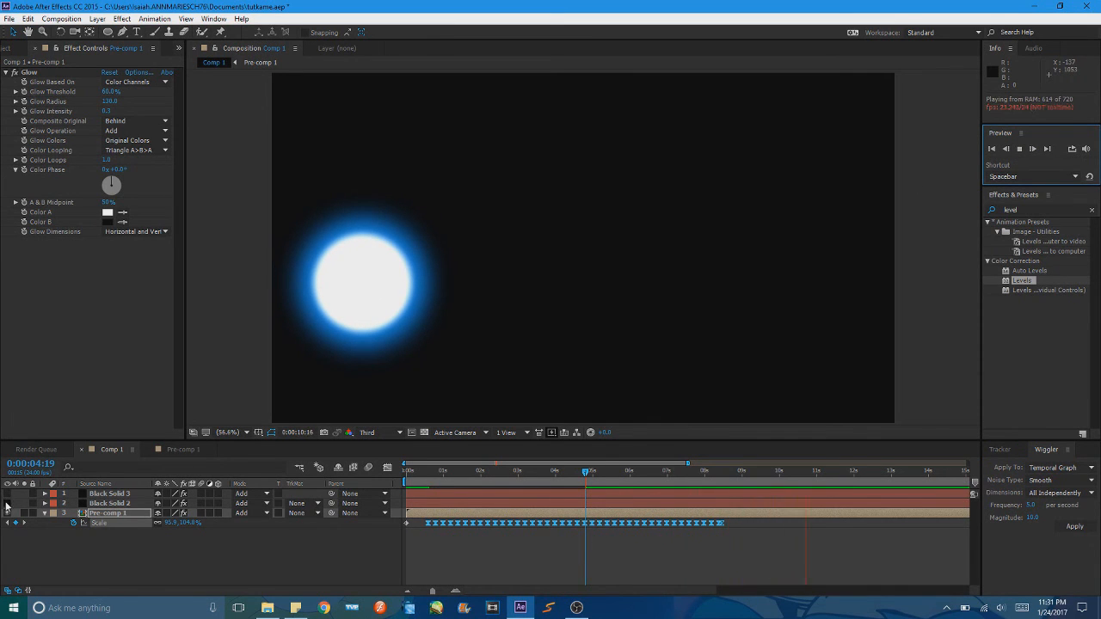
# Preview the wiggle with Black Solid 2 shown, and undo both the layer's visibility change and the wiggle.
pyautogui.click(498, 479)
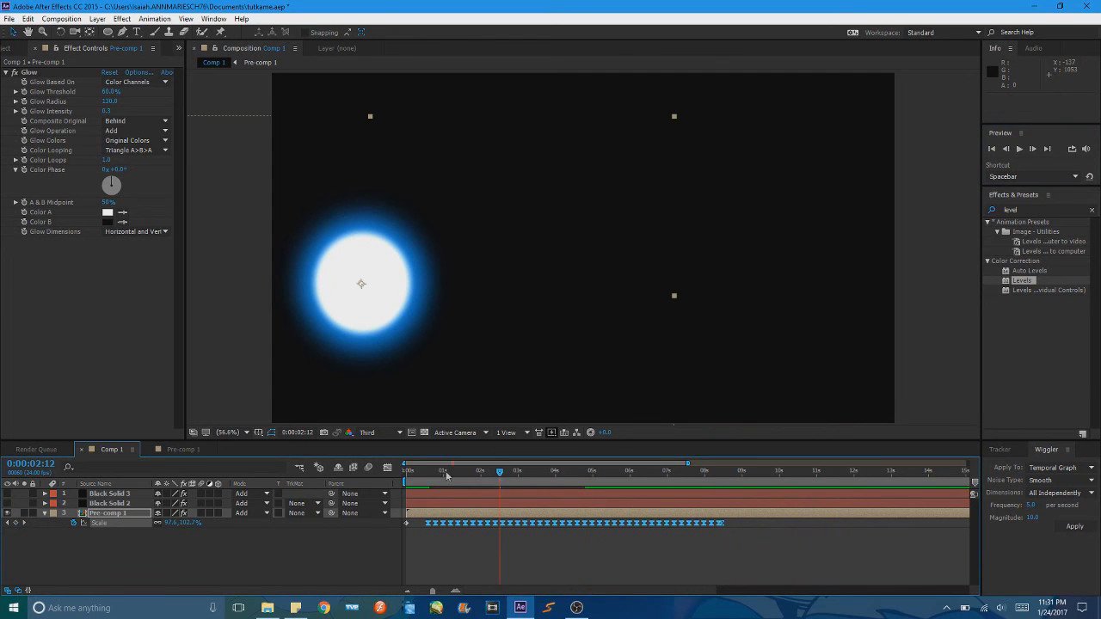
pyautogui.click(6, 503)
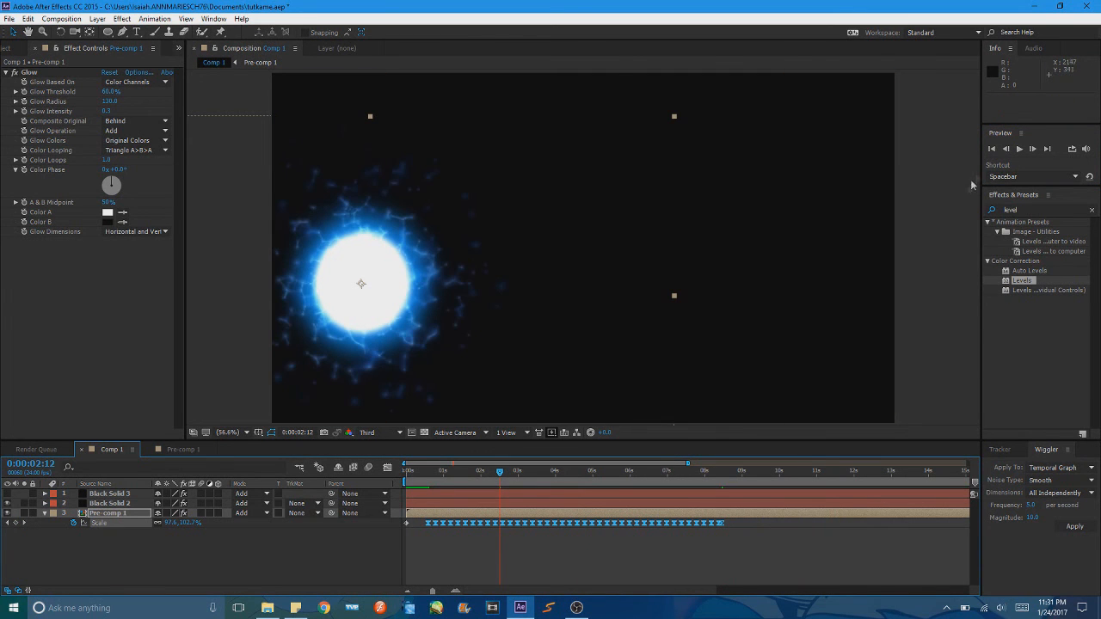
pyautogui.click(1020, 148)
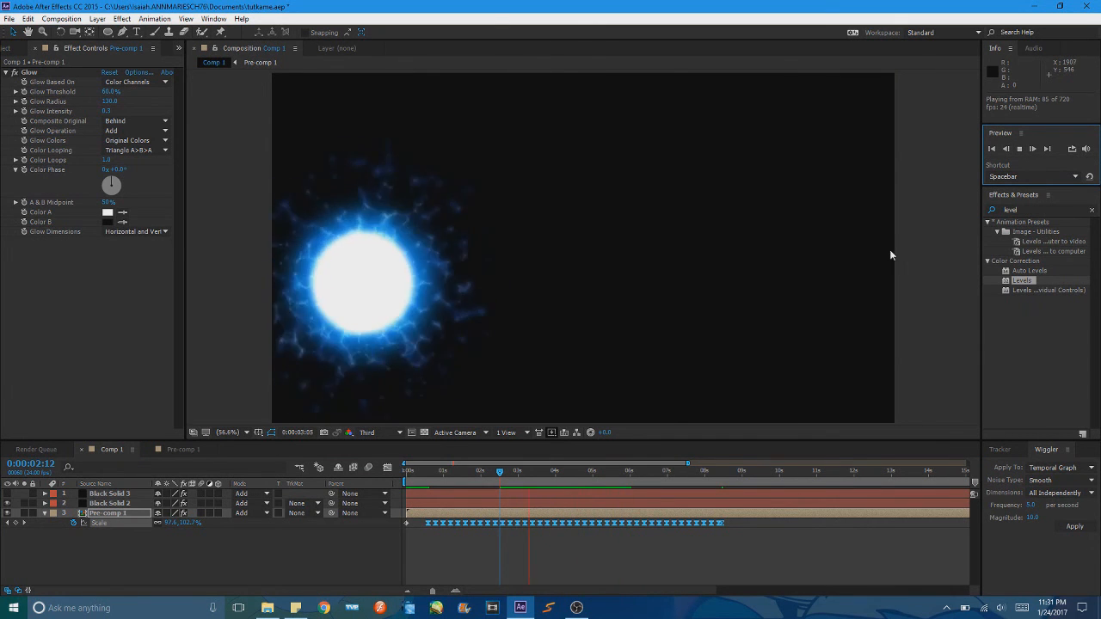
pyautogui.press('space')
pyautogui.hotkey('ctrl', 'z')
pyautogui.hotkey('ctrl', 'z')
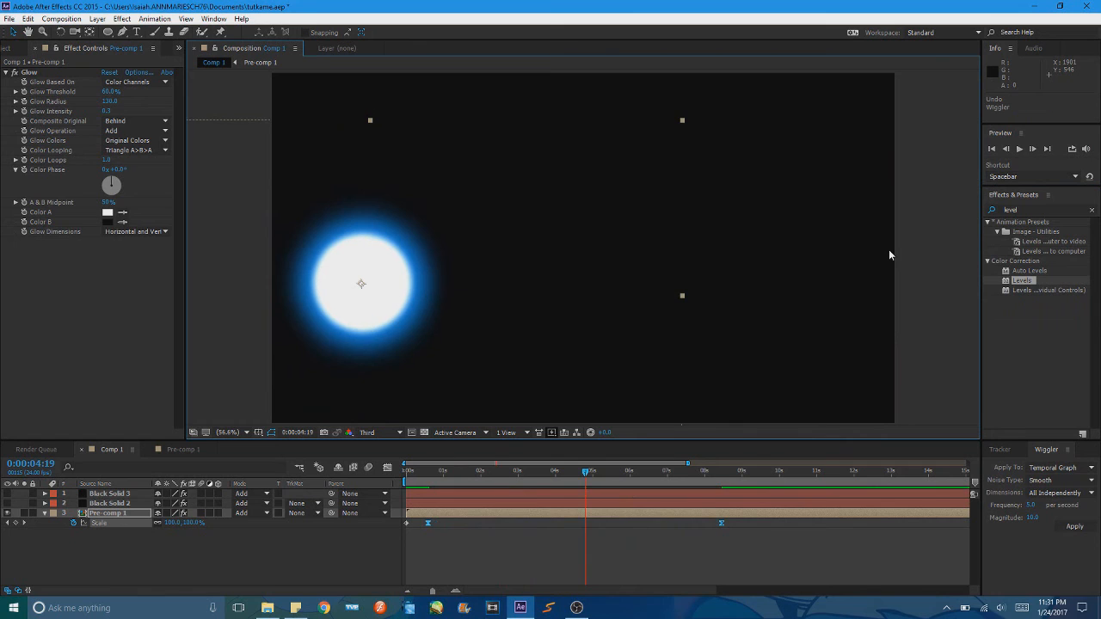
# Set the Wiggler's noise type to Jagged, try it on Pre-comp 1's Scale keyframes at magnitude 10, and undo the wiggle.
pyautogui.click(1058, 480)
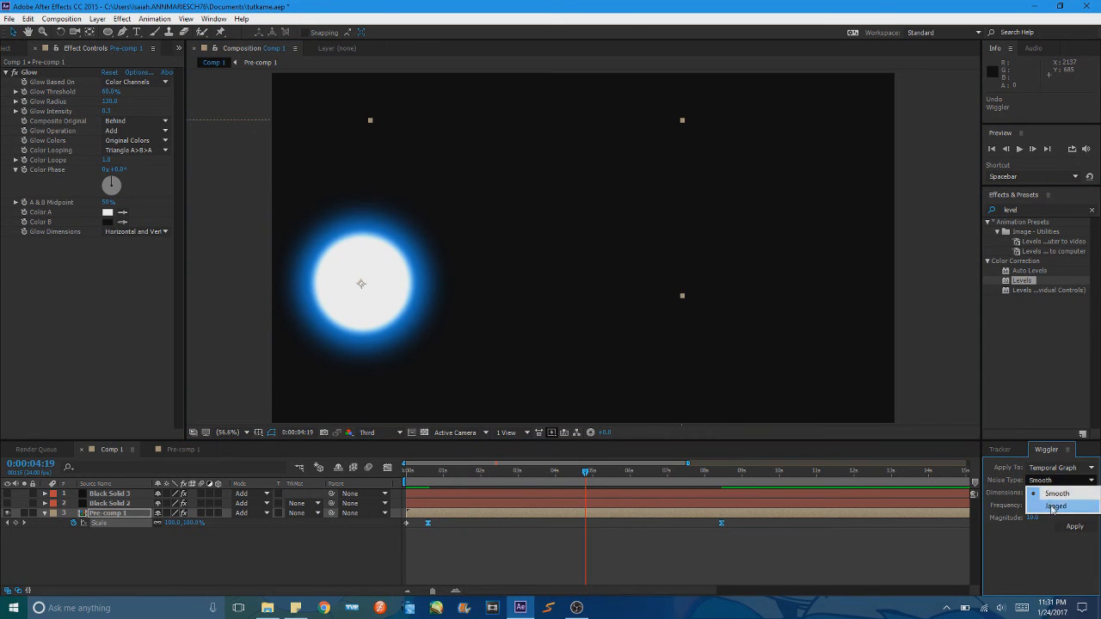
pyautogui.click(1051, 505)
pyautogui.click(1073, 527)
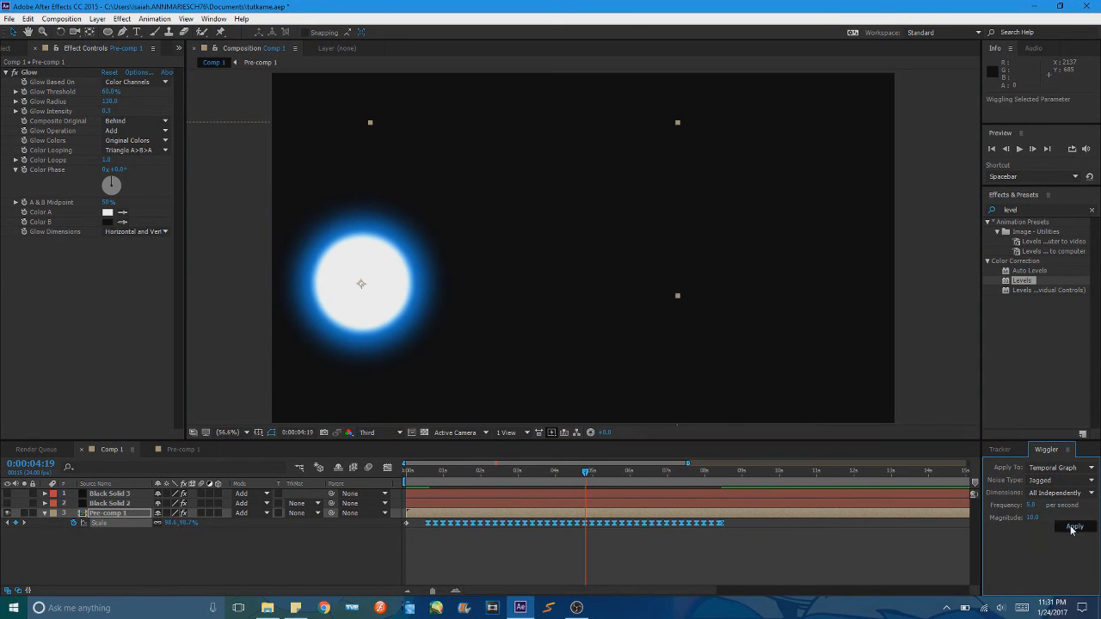
pyautogui.moveTo(590, 472); pyautogui.dragTo(526, 472)
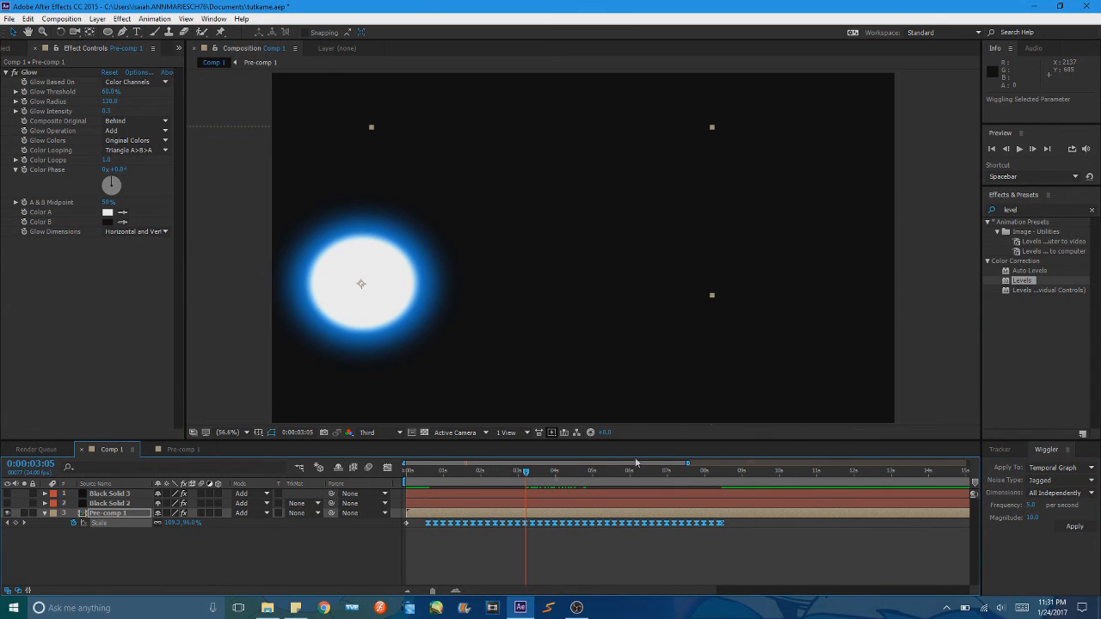
pyautogui.hotkey('ctrl', 'z')
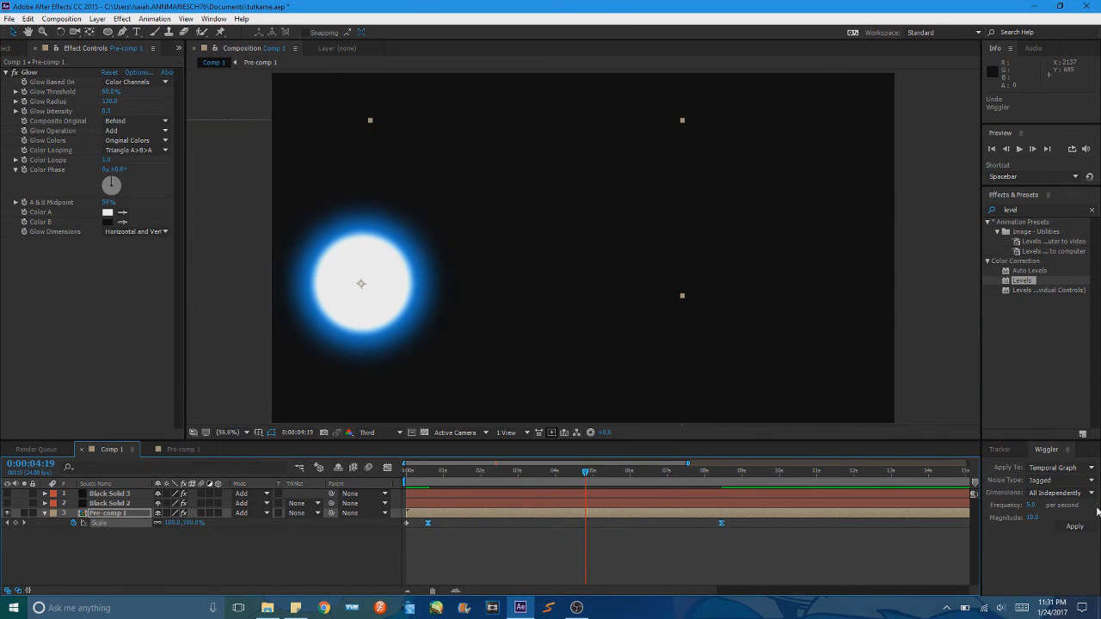
# Apply the Jagged Wiggler to Pre-comp 1's Scale keyframes with frequency 10 and magnitude 5, and preview it.
pyautogui.click(1032, 518)
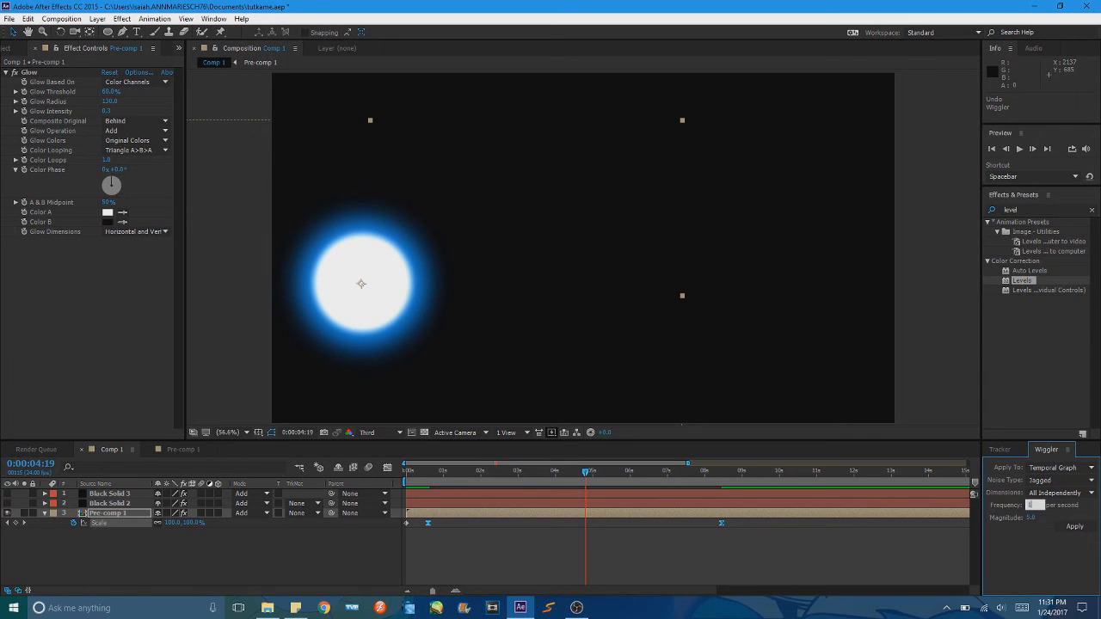
pyautogui.click(1072, 528)
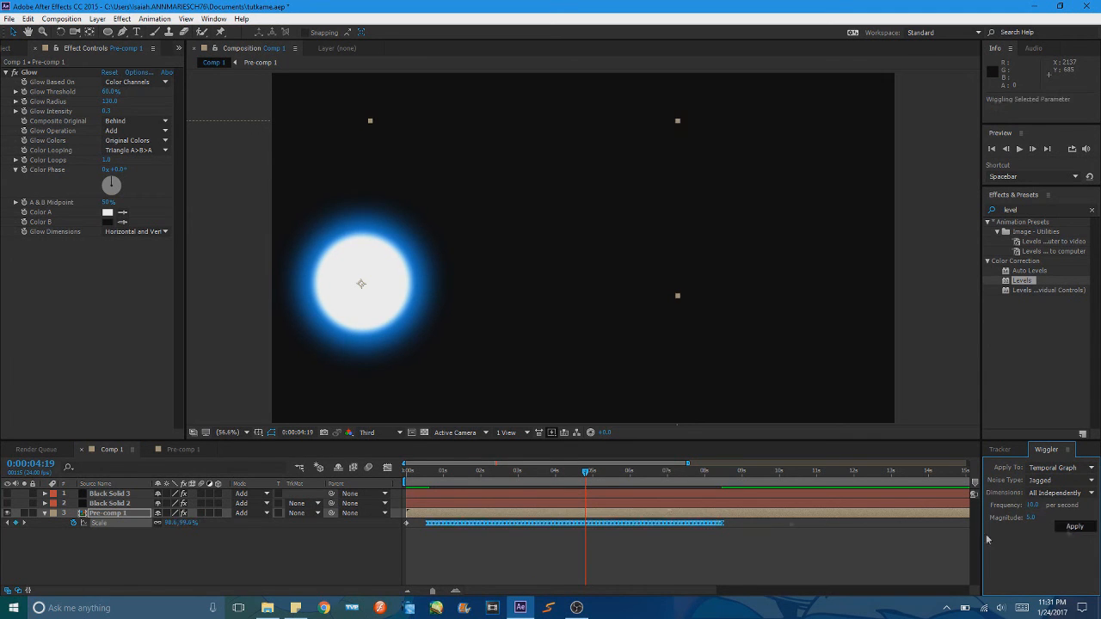
pyautogui.moveTo(553, 473); pyautogui.dragTo(476, 472)
pyautogui.click(1020, 150)
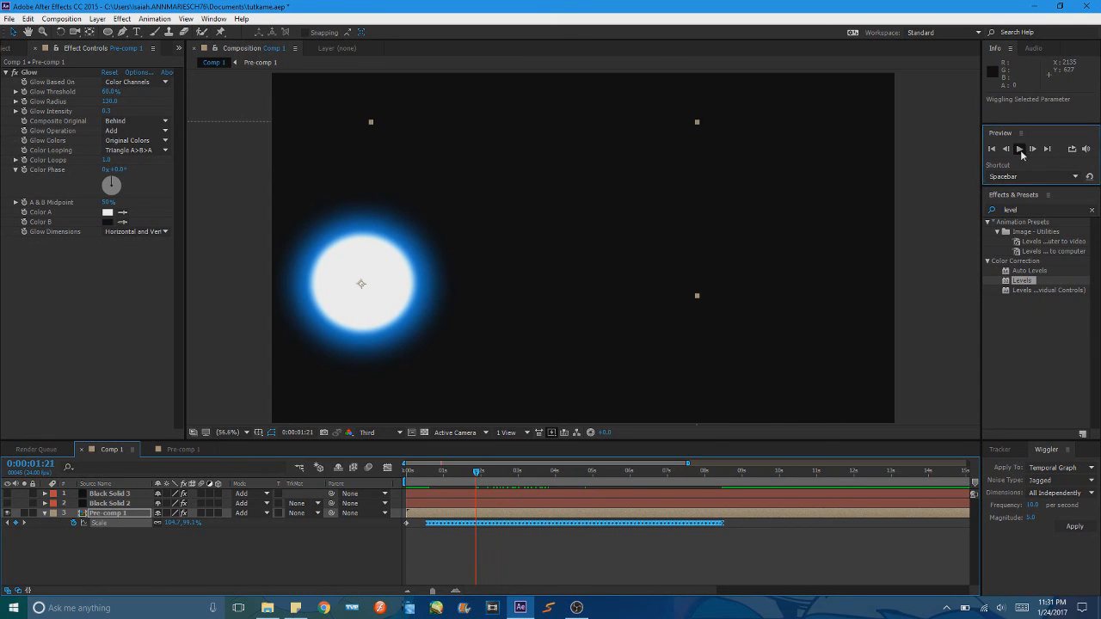
# Enable motion blur for the composition and on the Pre-comp 1 and Black Solid 2 layers.
pyautogui.click(368, 467)
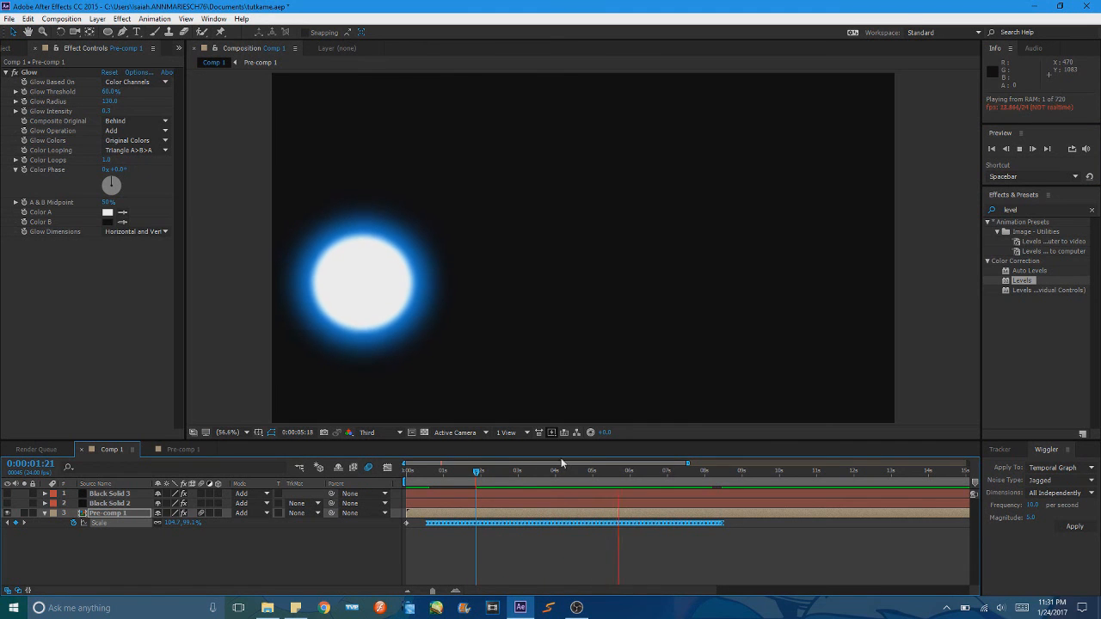
pyautogui.moveTo(506, 473); pyautogui.dragTo(523, 478)
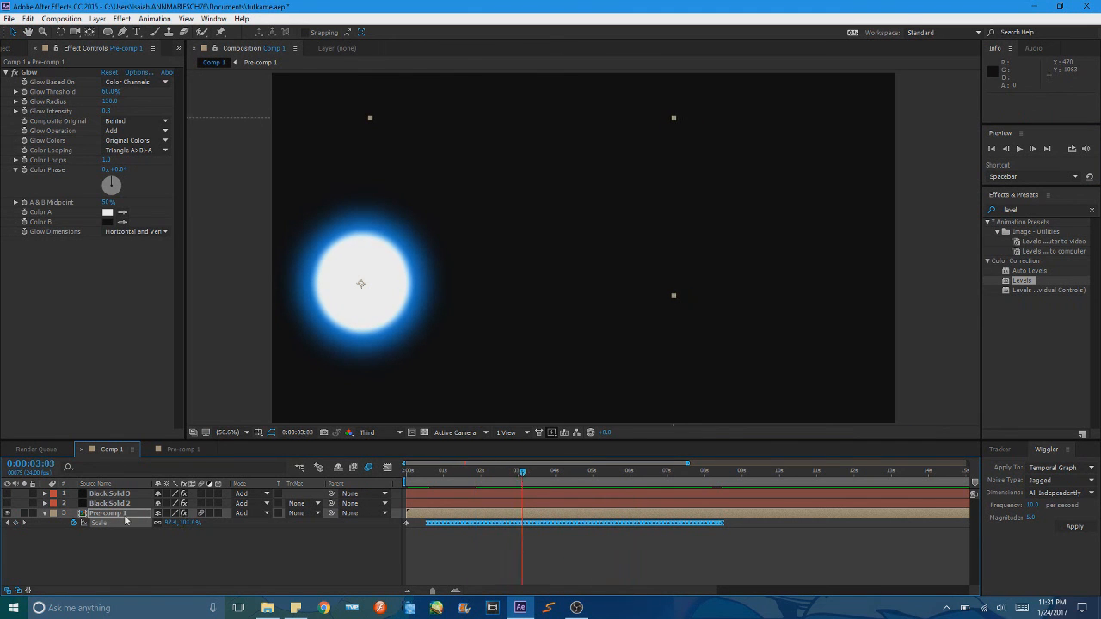
pyautogui.click(133, 506)
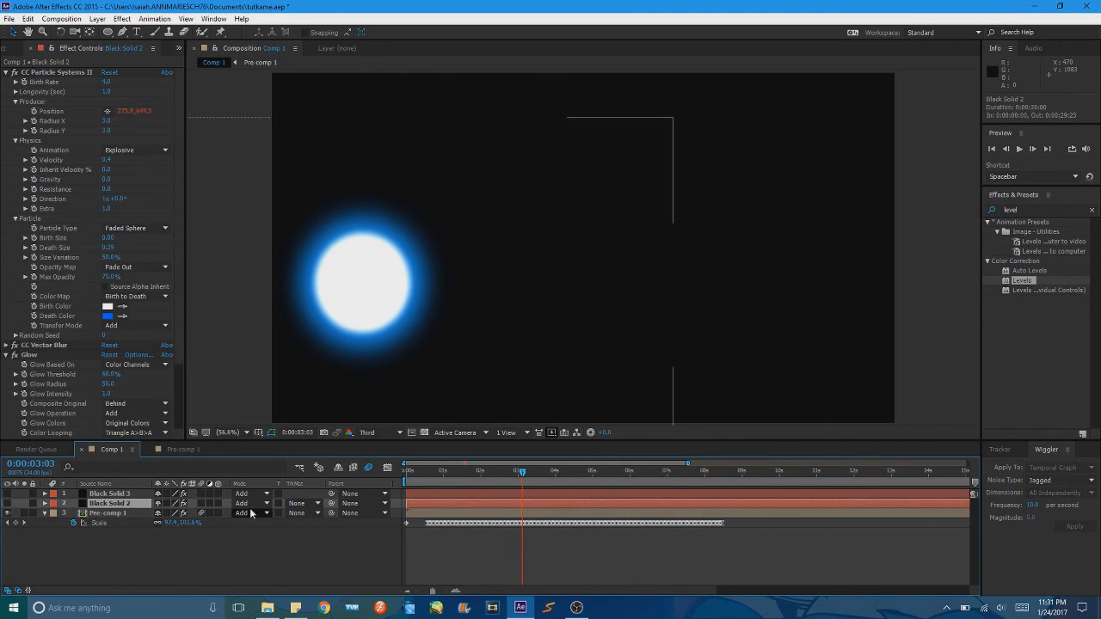
pyautogui.doubleClick(138, 505)
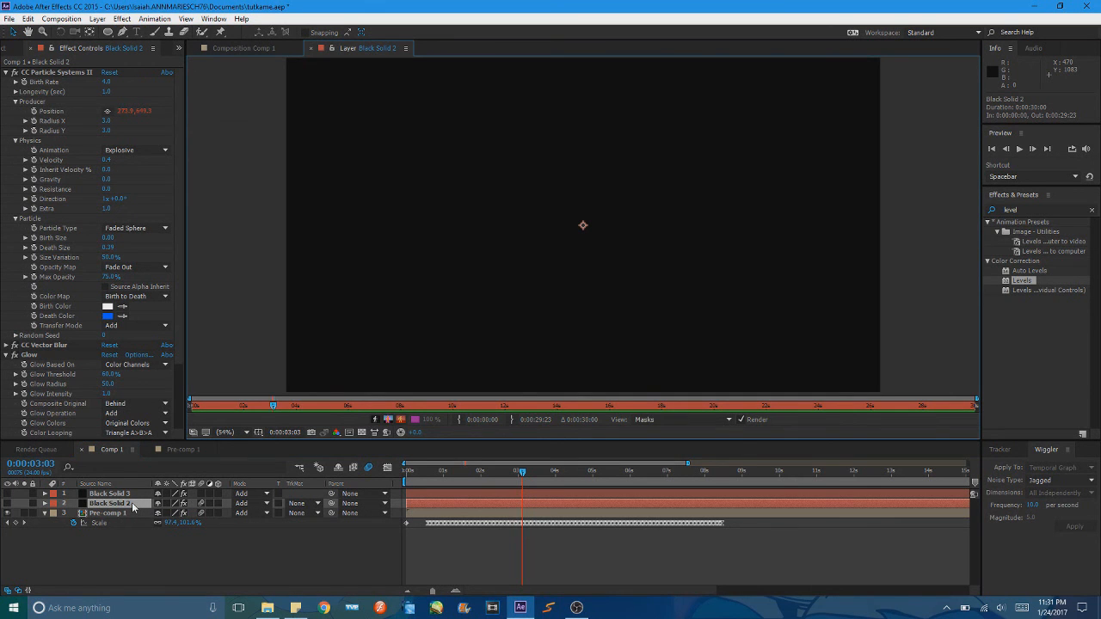
# Inspect the layers inside Pre-comp 1, return to Comp 1, and view the motion-blurred ball at 0:00:01:20.
pyautogui.click(188, 451)
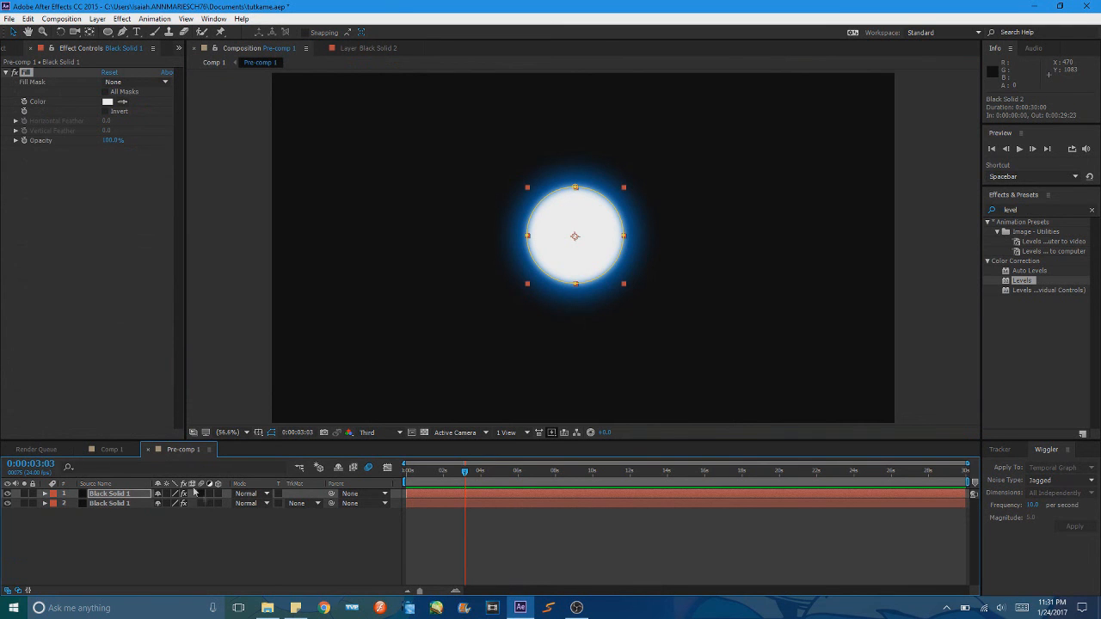
pyautogui.click(112, 449)
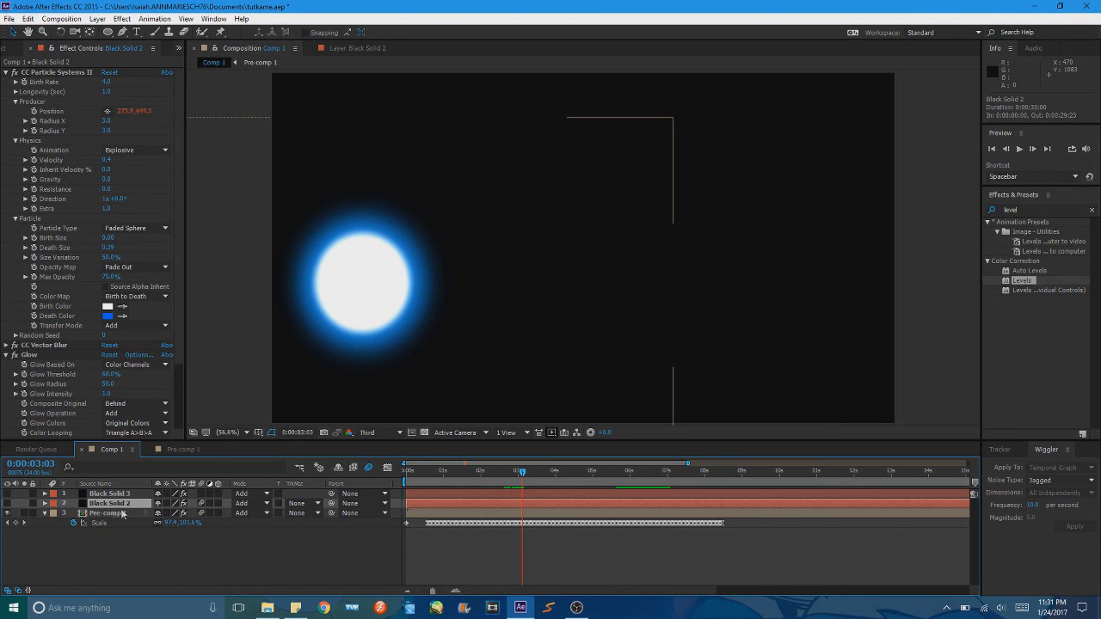
pyautogui.moveTo(458, 467)
pyautogui.mouseDown()
pyautogui.moveTo(445, 471)
pyautogui.moveTo(474, 472)
pyautogui.mouseUp()
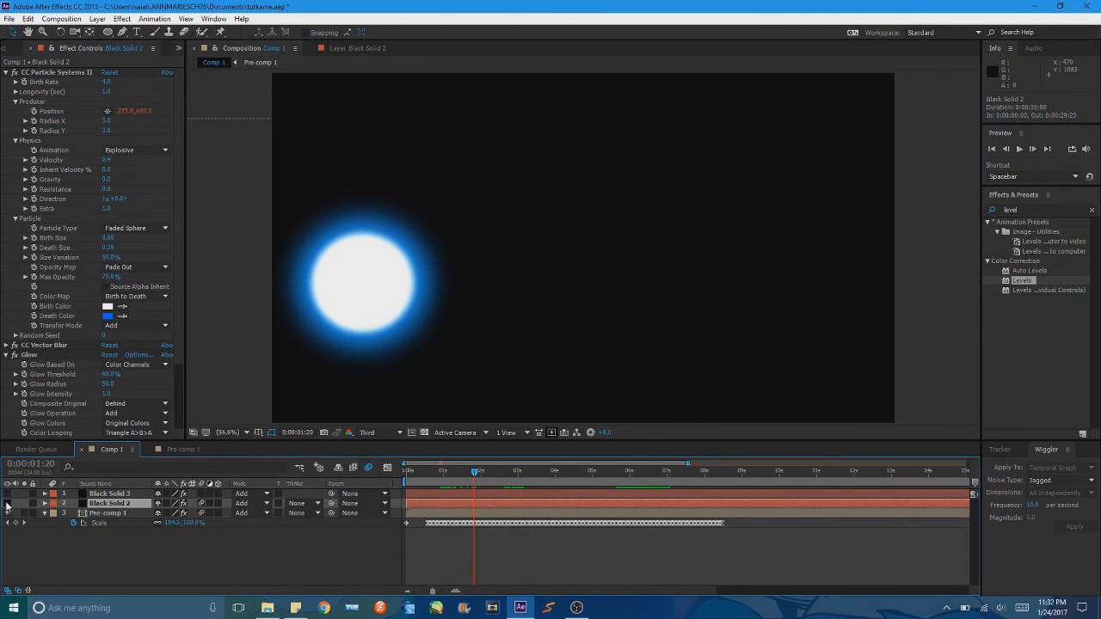
# Turn Black Solid 2's visibility back on and preview the wiggling ball with its electric particles from the start.
pyautogui.click(7, 504)
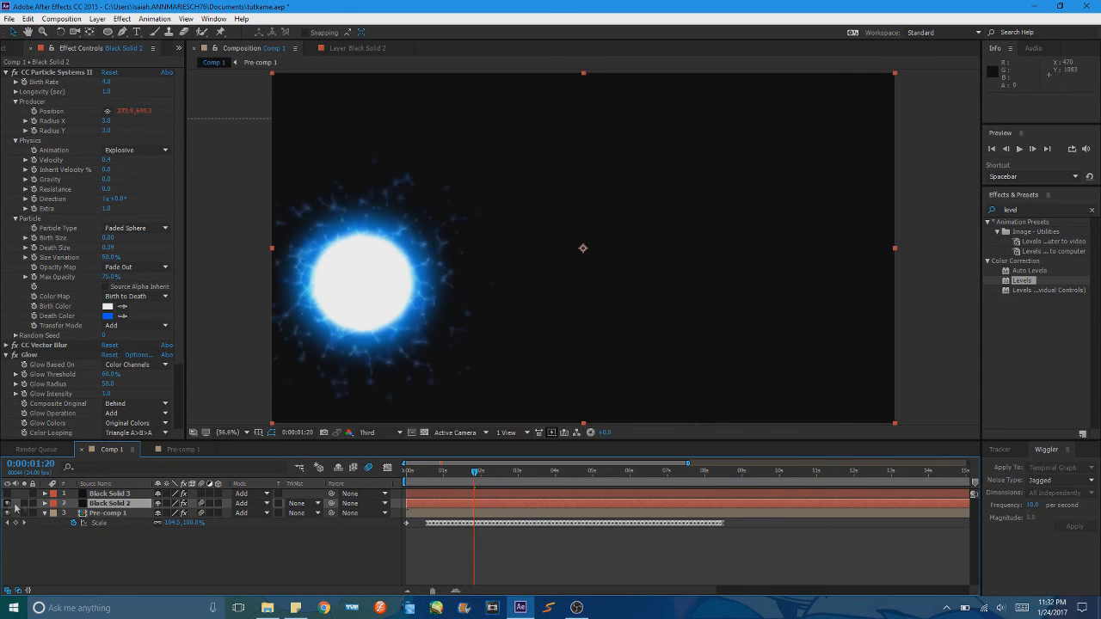
pyautogui.click(46, 513)
pyautogui.moveTo(471, 470); pyautogui.dragTo(450, 474)
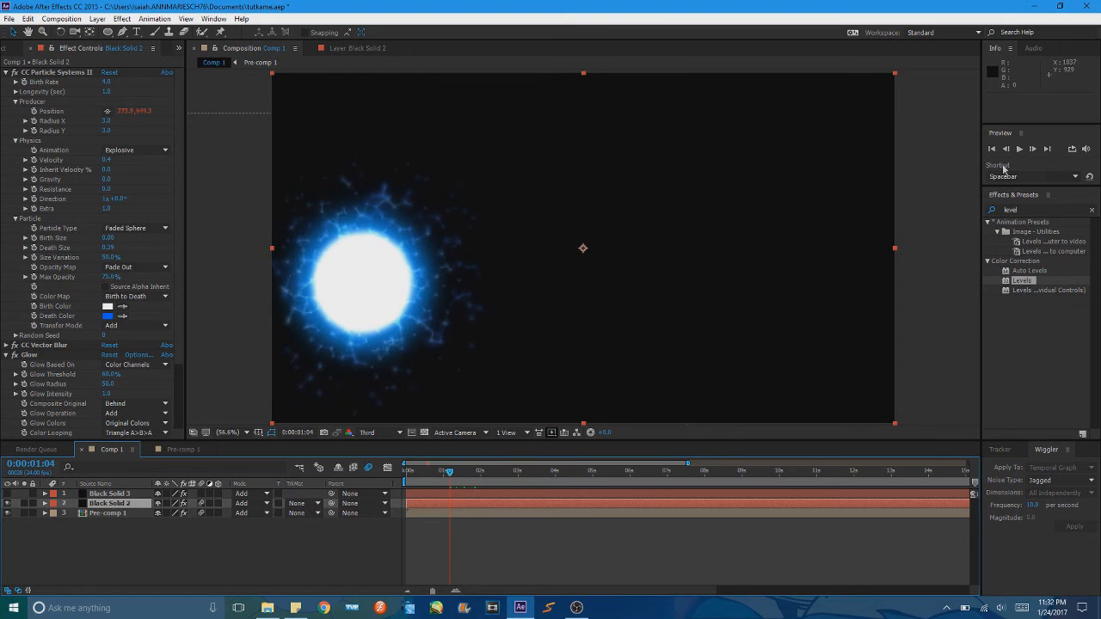
pyautogui.click(1020, 149)
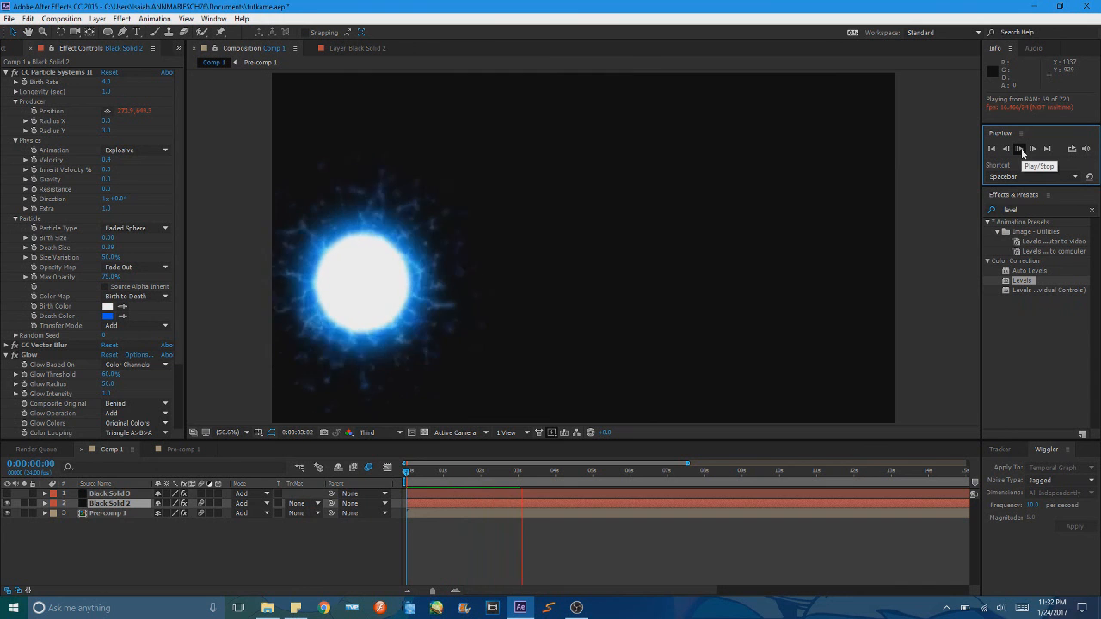
pyautogui.click(1022, 152)
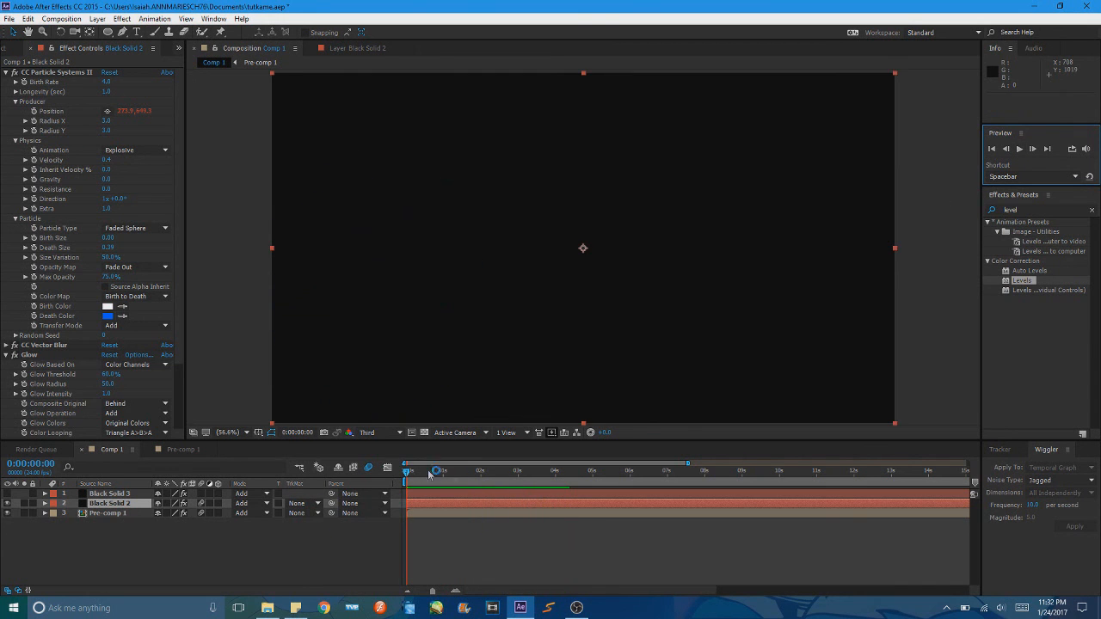
# Shift the Black Solid 3 beam layer to start at 0:00:01:12 and turn on its visibility.
pyautogui.click(463, 482)
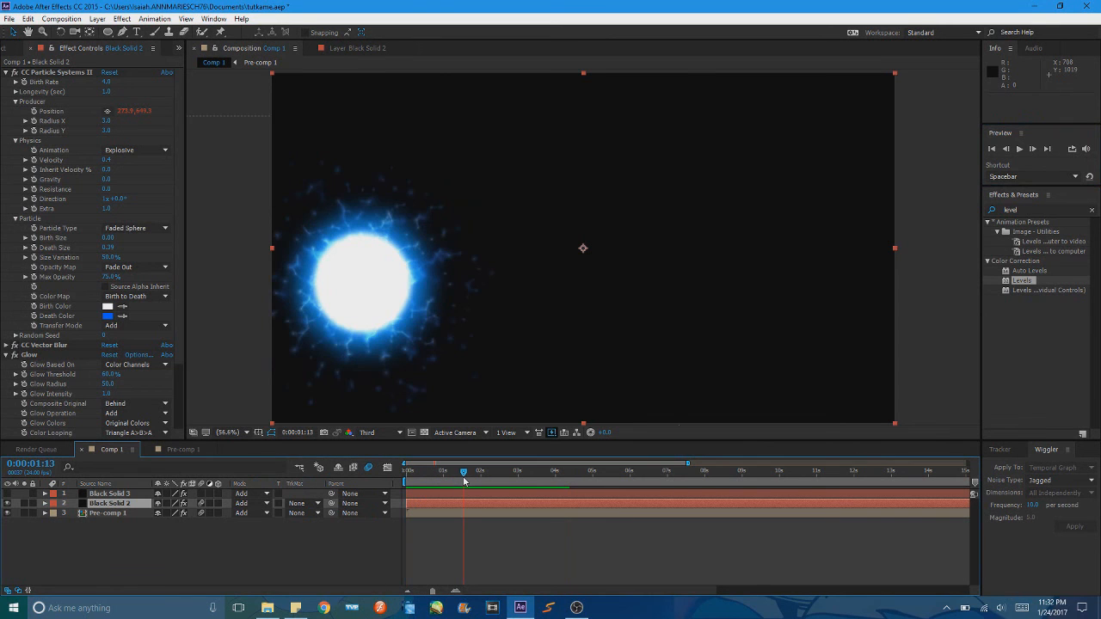
pyautogui.moveTo(464, 482); pyautogui.dragTo(494, 493)
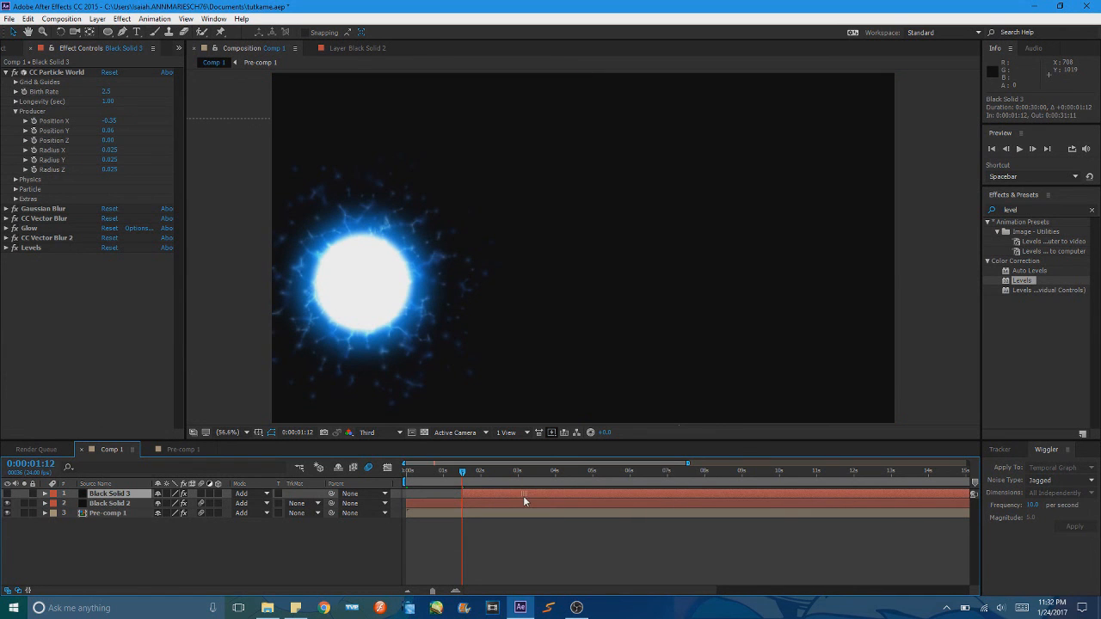
pyautogui.click(8, 493)
# Preview the composition from the first frame to check when the beam fires from the ball.
pyautogui.moveTo(461, 476); pyautogui.dragTo(406, 476)
pyautogui.click(991, 147)
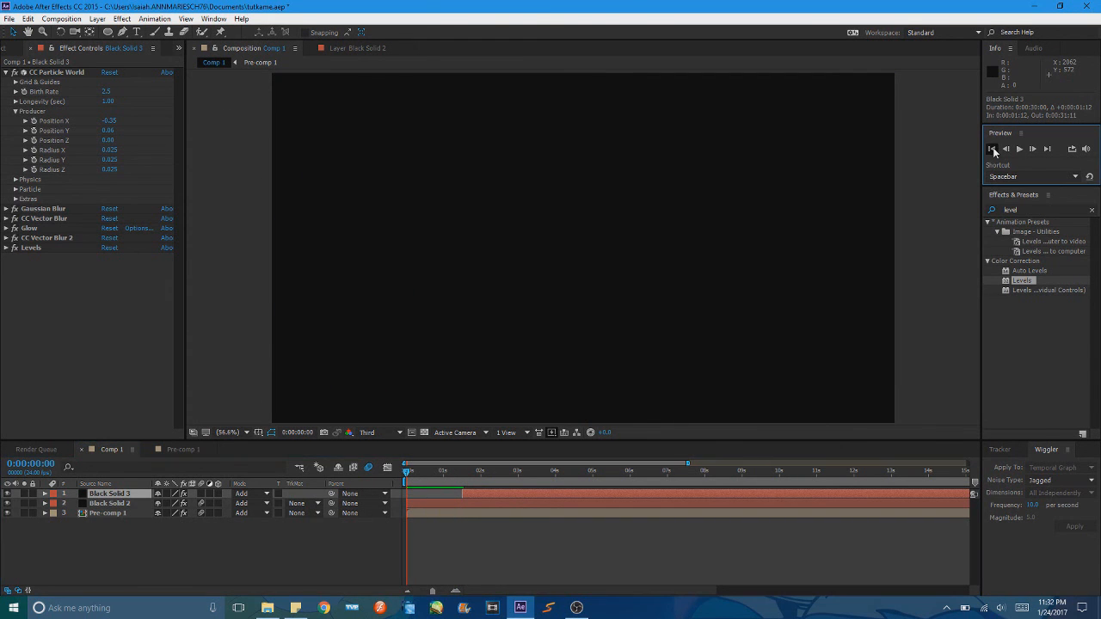
pyautogui.click(1019, 149)
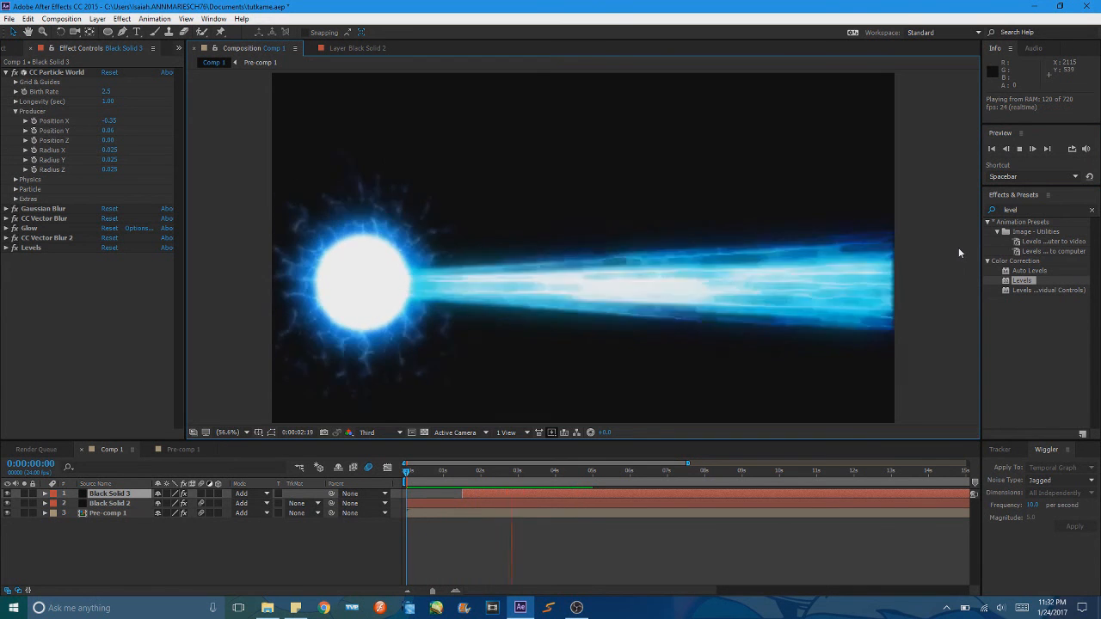
pyautogui.press('space')
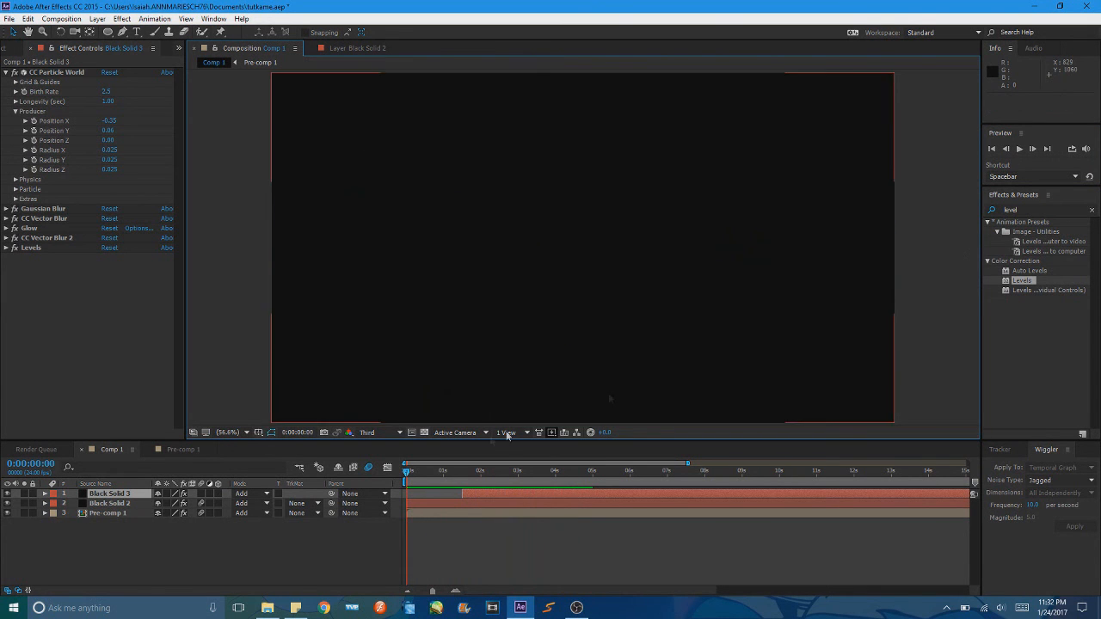
# Start Position keyframes on Pre-comp 1 at 0:00:02:04 and move the ball to about 562, 389.
pyautogui.moveTo(503, 473)
pyautogui.mouseDown()
pyautogui.moveTo(457, 470)
pyautogui.moveTo(574, 465)
pyautogui.moveTo(438, 469)
pyautogui.moveTo(549, 475)
pyautogui.moveTo(407, 483)
pyautogui.moveTo(487, 474)
pyautogui.mouseUp()
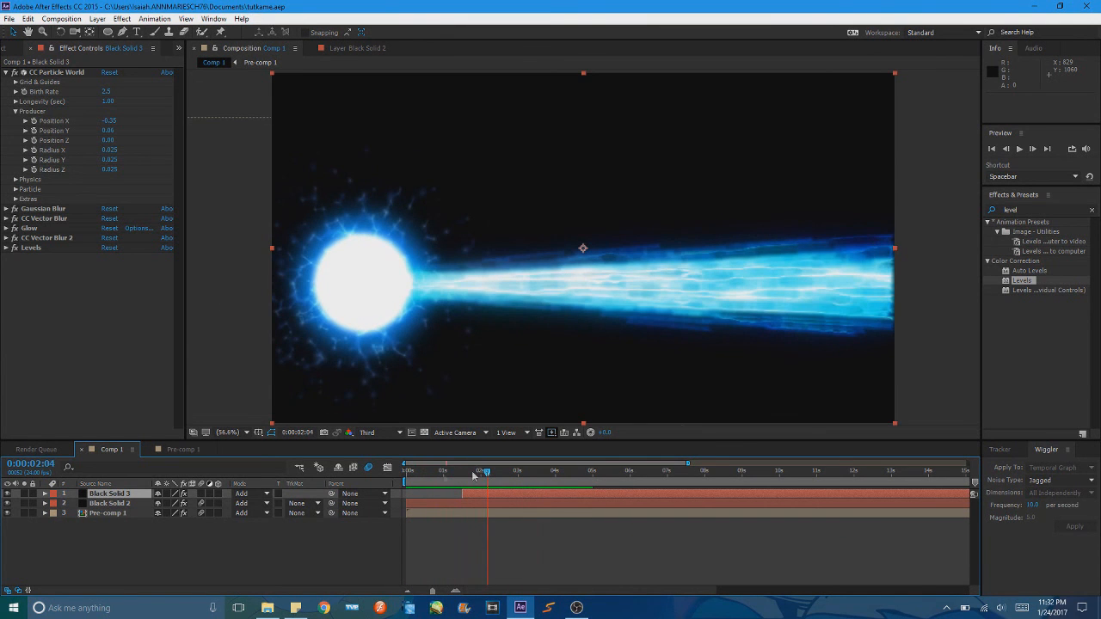
pyautogui.click(102, 514)
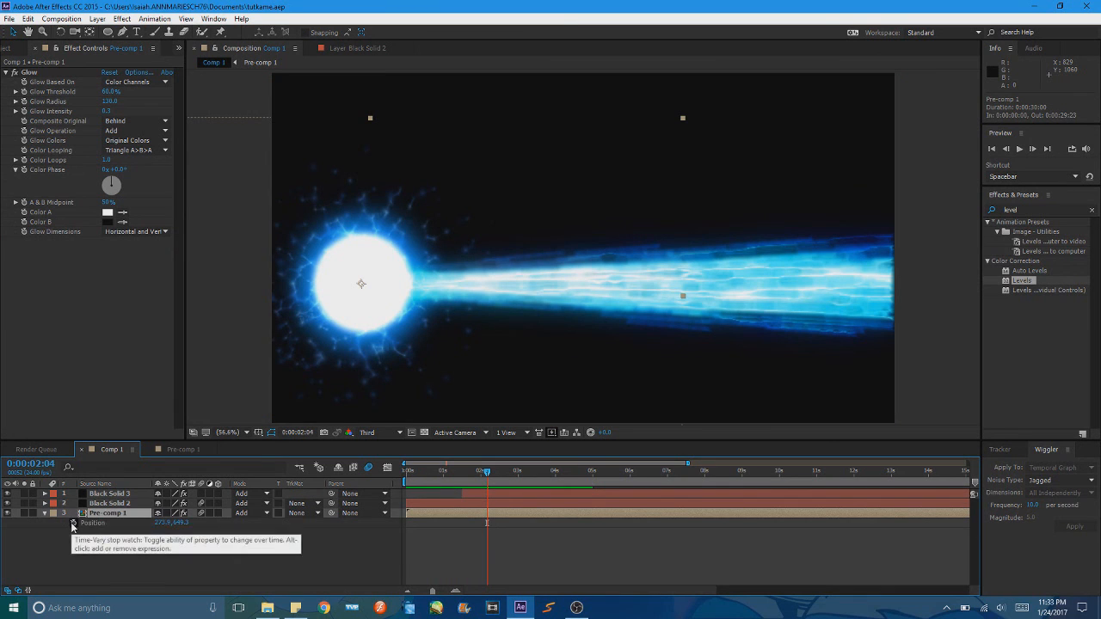
pyautogui.click(74, 523)
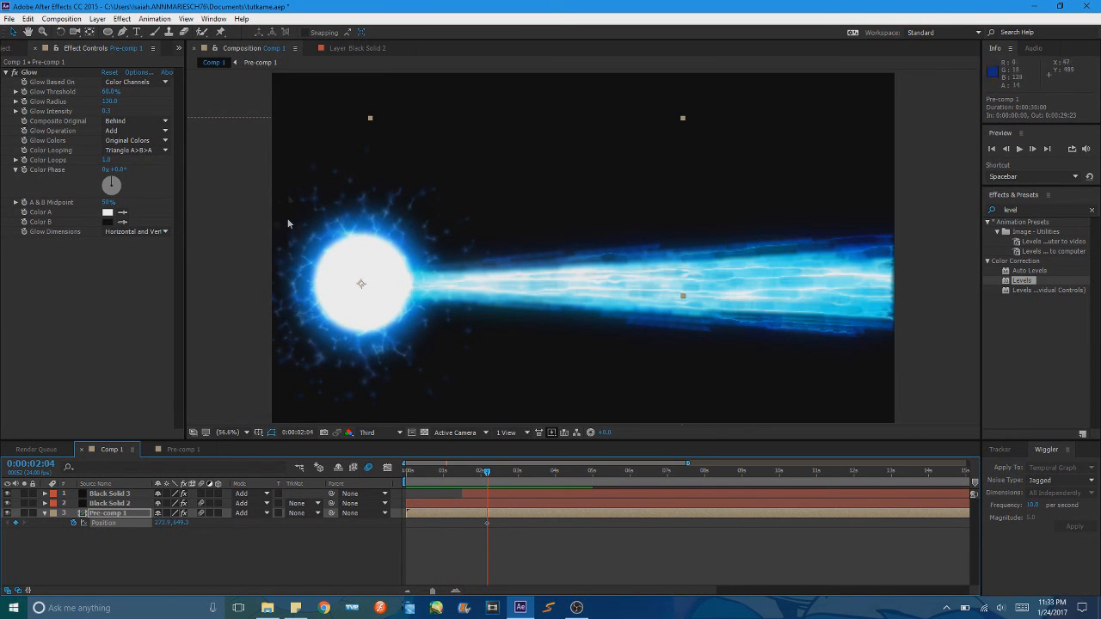
pyautogui.moveTo(293, 188); pyautogui.dragTo(386, 103)
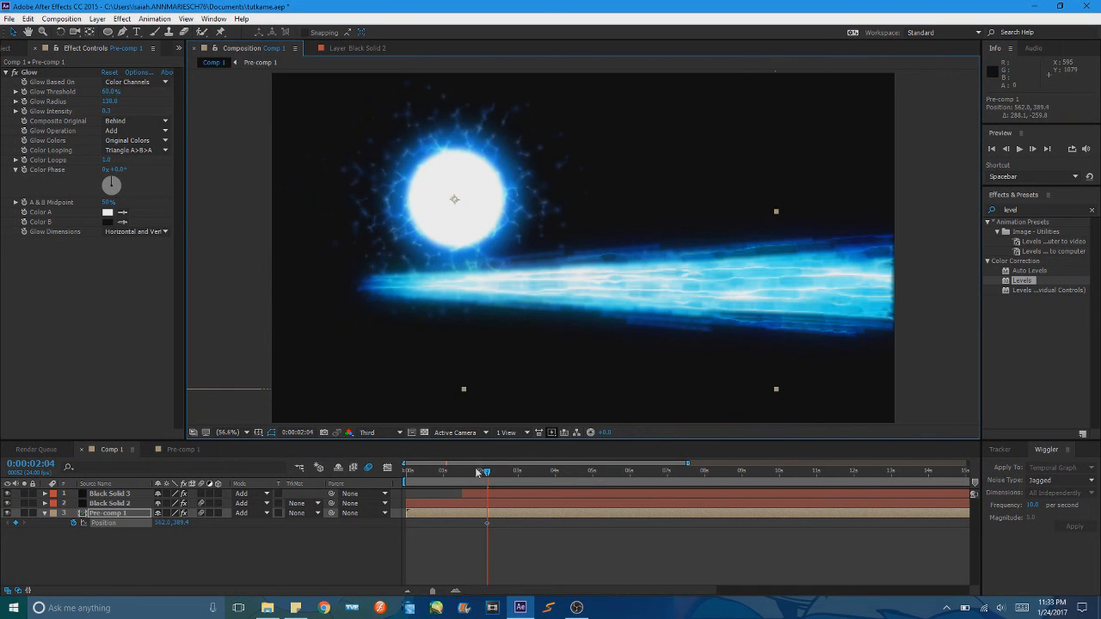
# Add Pre-comp 1 Position keyframes at 0:00:00:15, about 261.5, 873.8, and at 0:00:01:14, about 676, 804.
pyautogui.click(429, 471)
pyautogui.moveTo(368, 246); pyautogui.dragTo(284, 375)
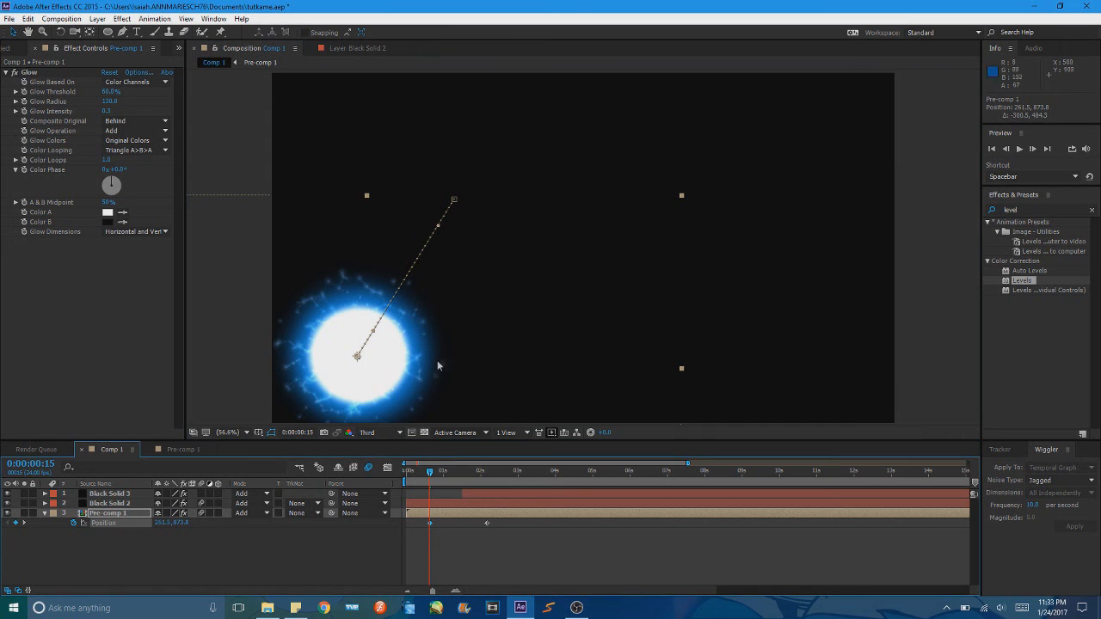
pyautogui.click(466, 472)
pyautogui.moveTo(426, 336); pyautogui.dragTo(500, 411)
# Add a Pre-comp 1 Position keyframe at 0:00:00:04 with the ball moved to about 99, 305.
pyautogui.click(432, 465)
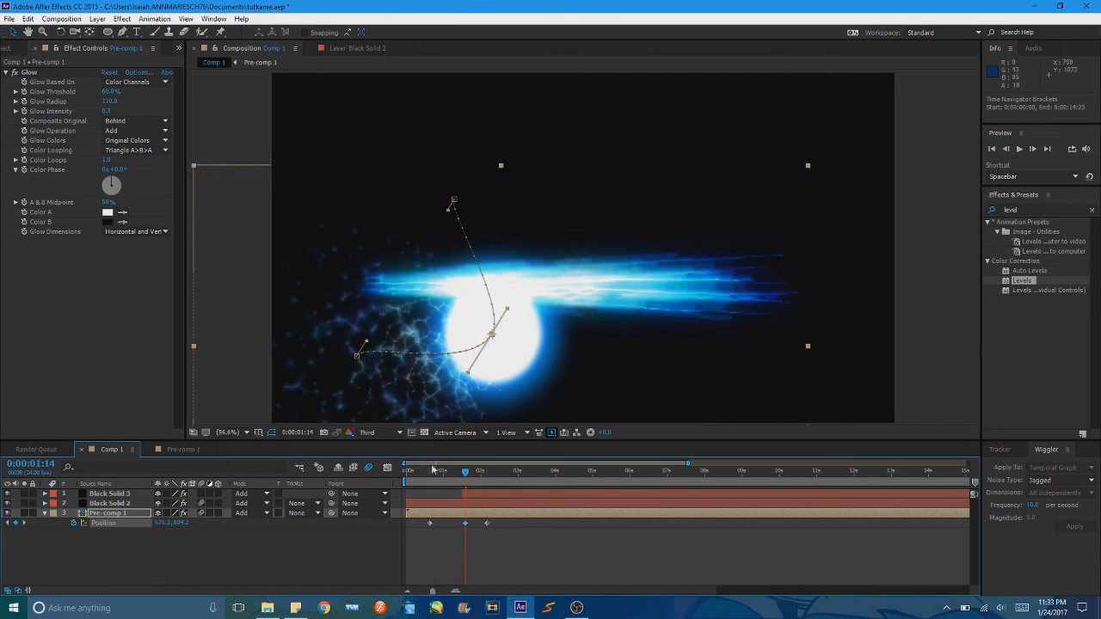
pyautogui.click(412, 472)
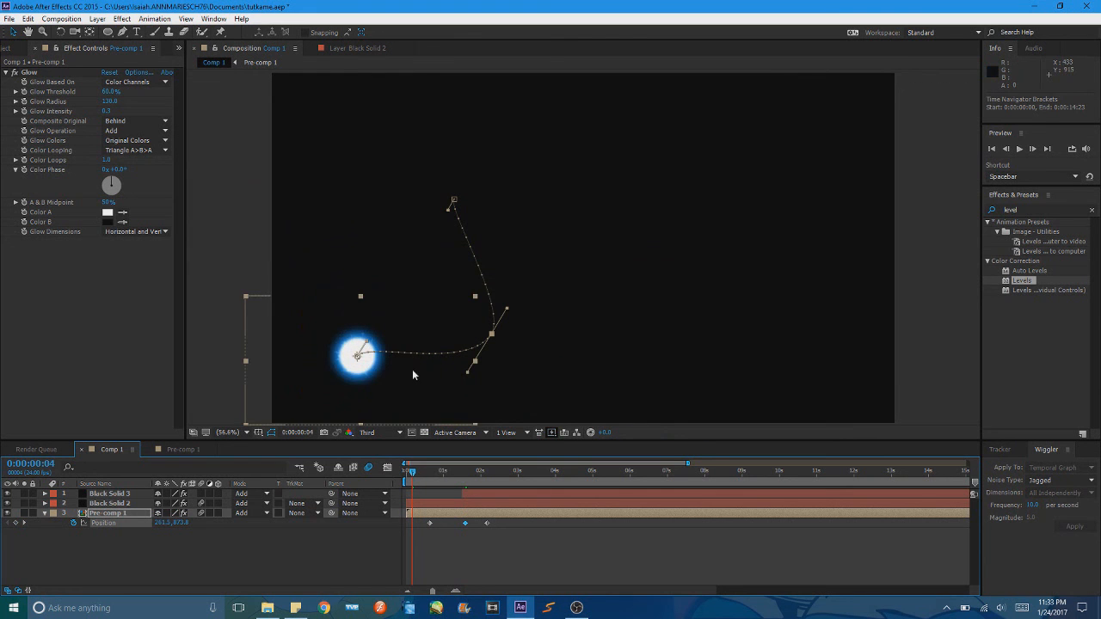
pyautogui.moveTo(413, 369); pyautogui.dragTo(360, 188)
# Keyframe Black Solid 3's CC Particle World producer position at 0:00:01:12, moving it onto the ball at X -0.17, Y 0.14.
pyautogui.moveTo(412, 473); pyautogui.dragTo(483, 471)
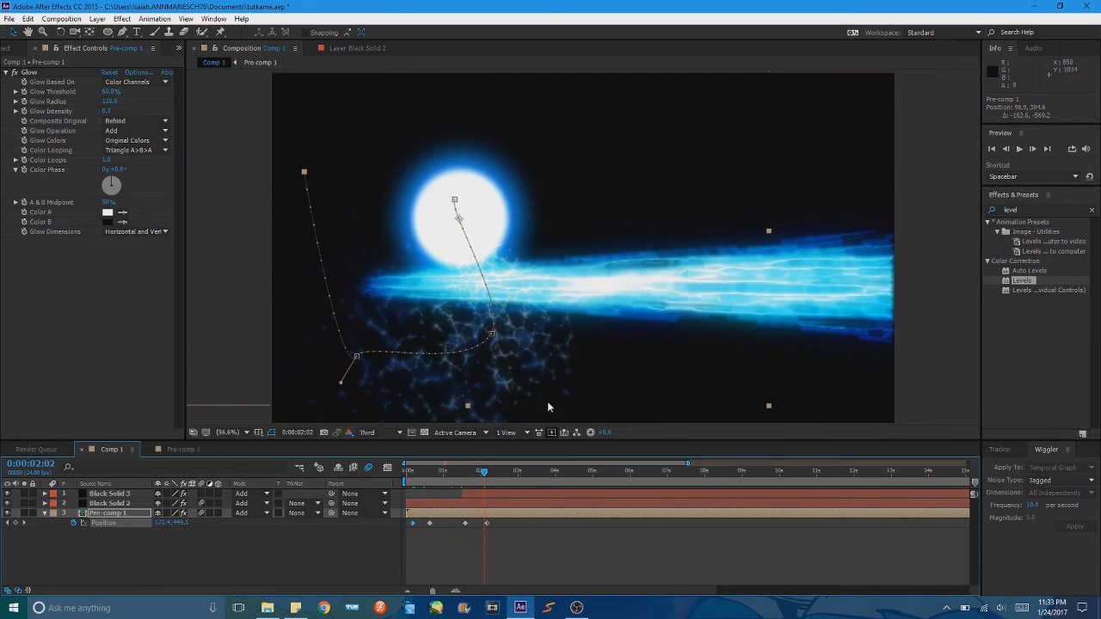
pyautogui.moveTo(472, 479); pyautogui.dragTo(465, 475)
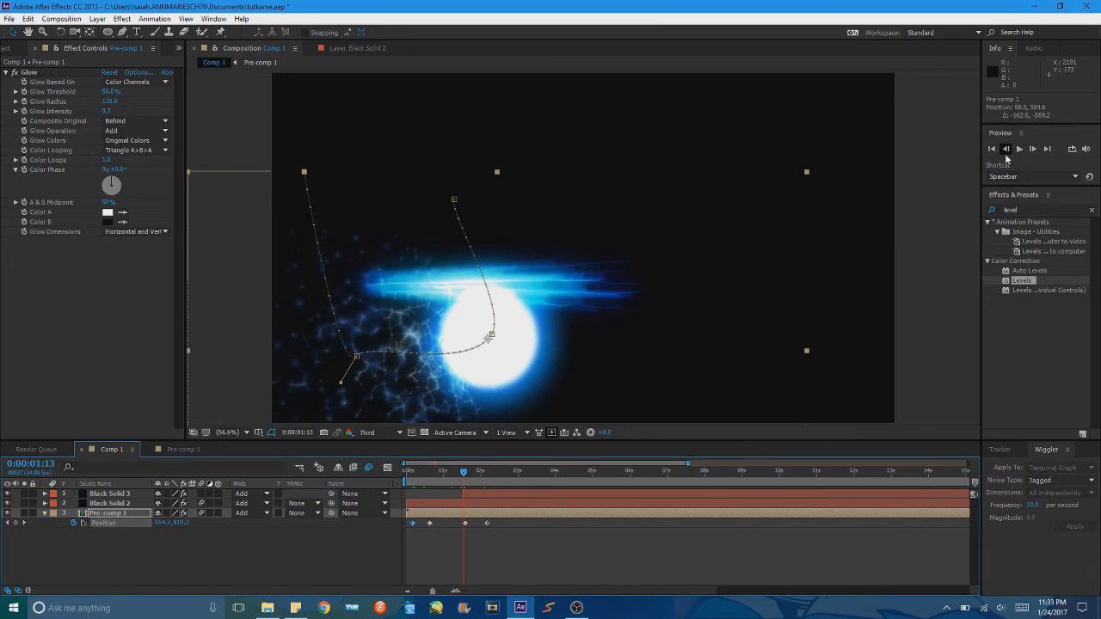
pyautogui.click(1006, 151)
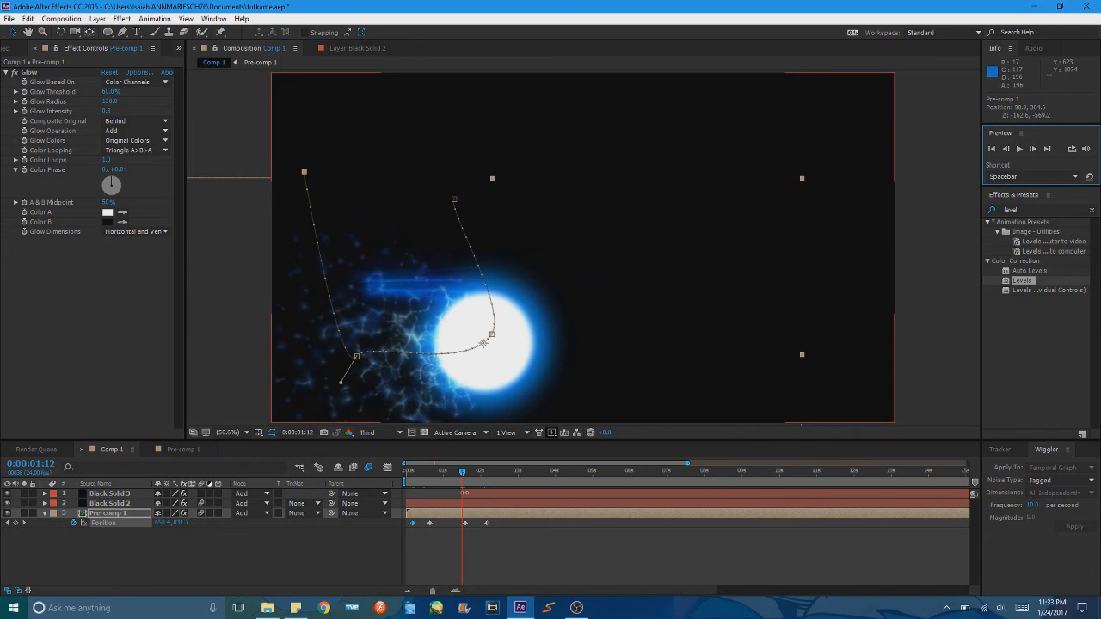
pyautogui.click(464, 492)
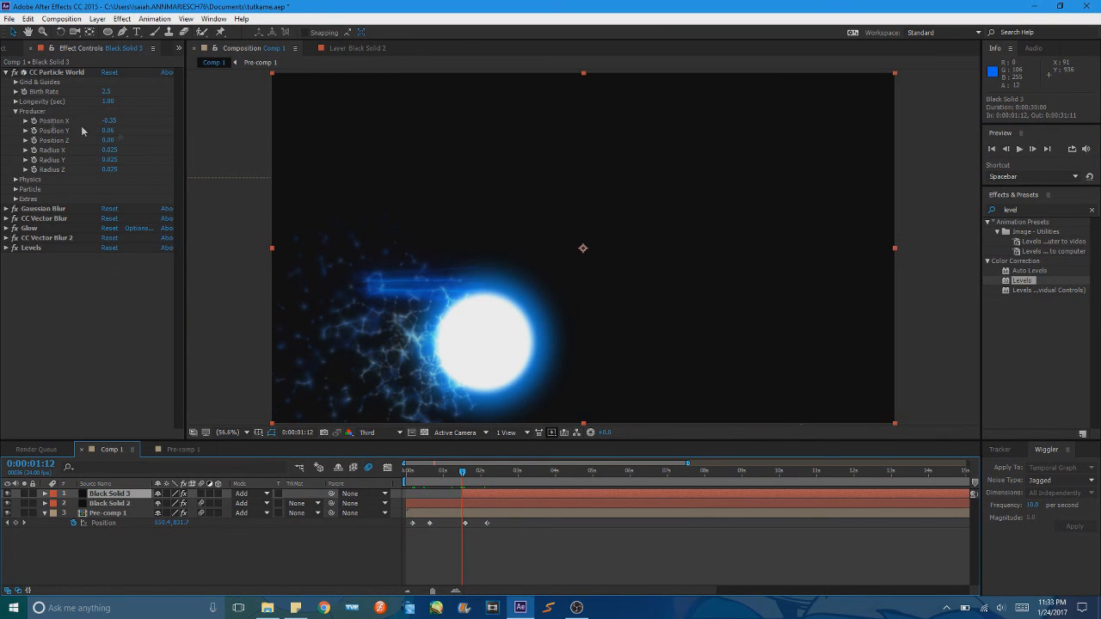
pyautogui.click(37, 122)
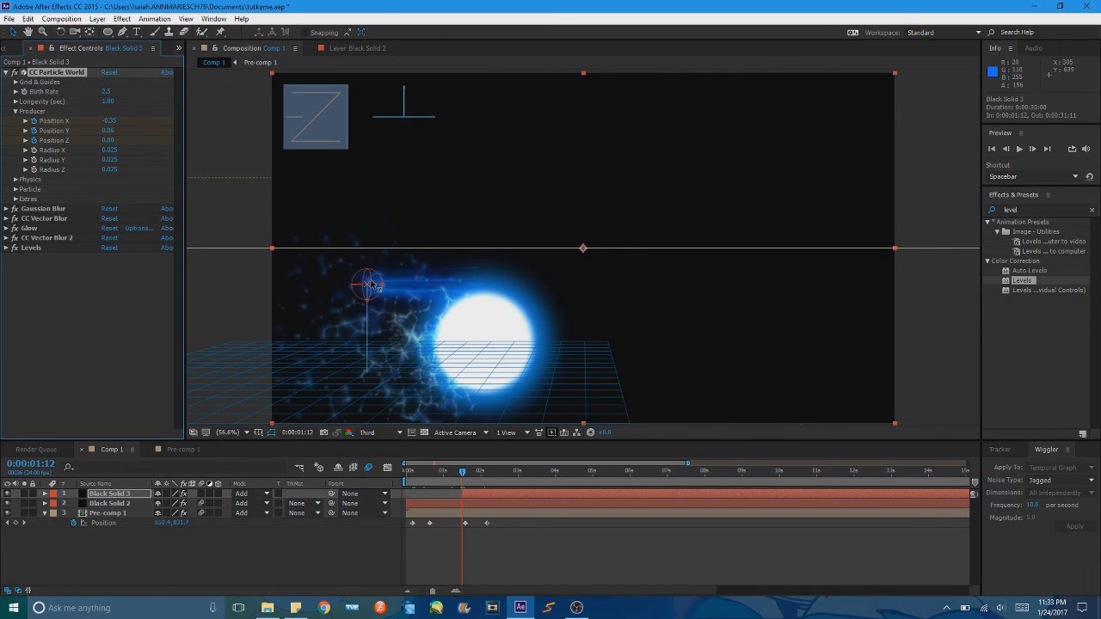
pyautogui.moveTo(371, 291); pyautogui.dragTo(484, 341)
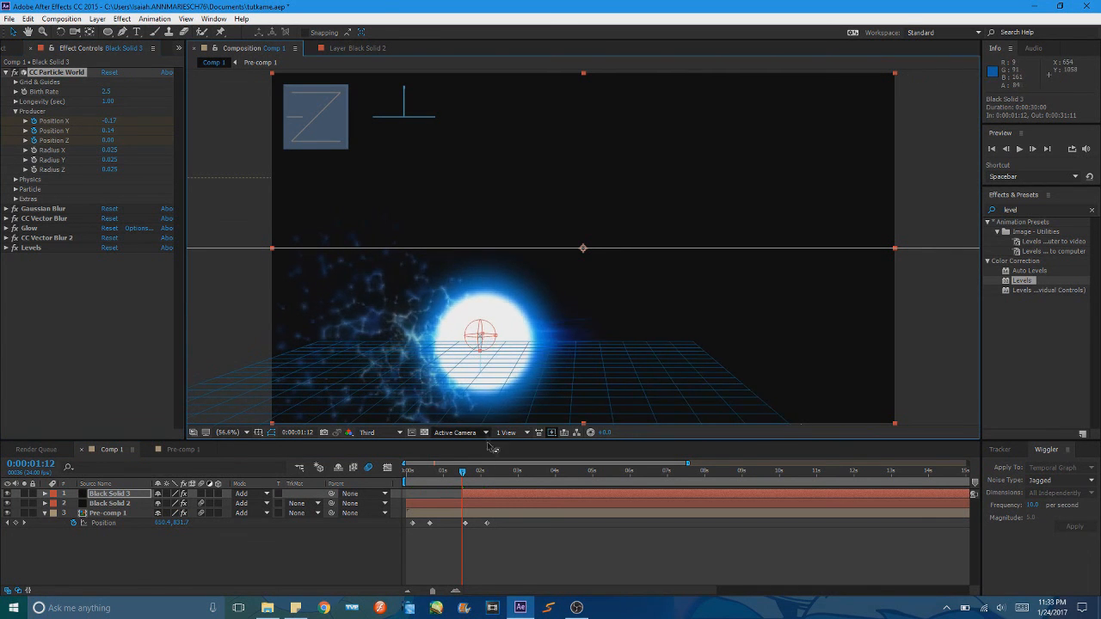
# Match the beam's producer to the ball at 0:00:02:04 (X -0.21, Y -0.08) and at 0:00:01:22 (X -0.17, Y 0.01).
pyautogui.click(24, 524)
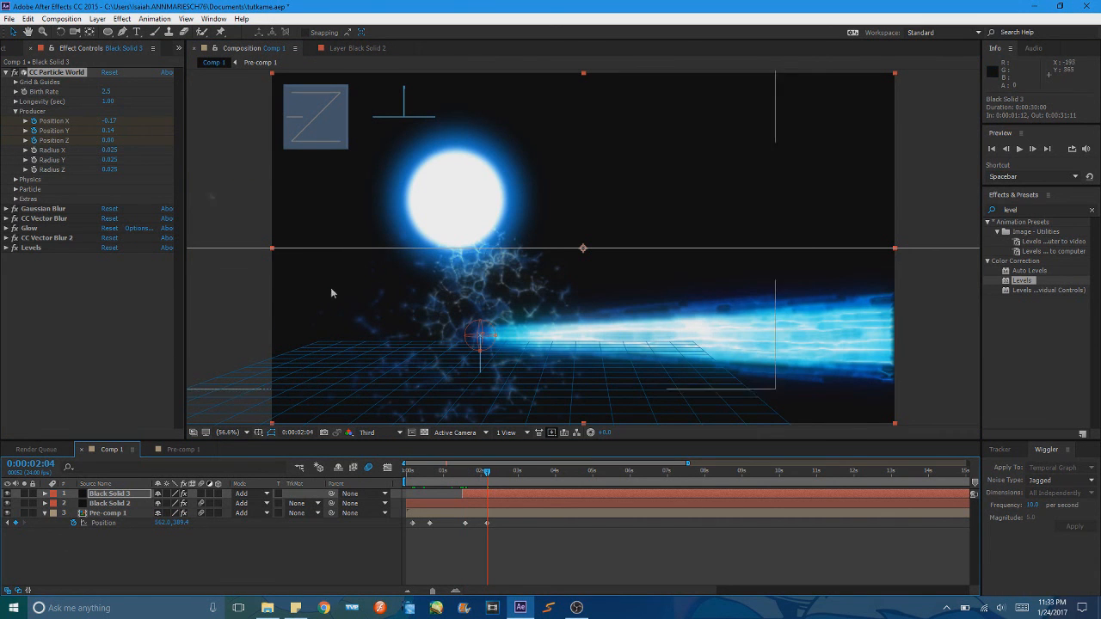
pyautogui.moveTo(482, 340); pyautogui.dragTo(454, 201)
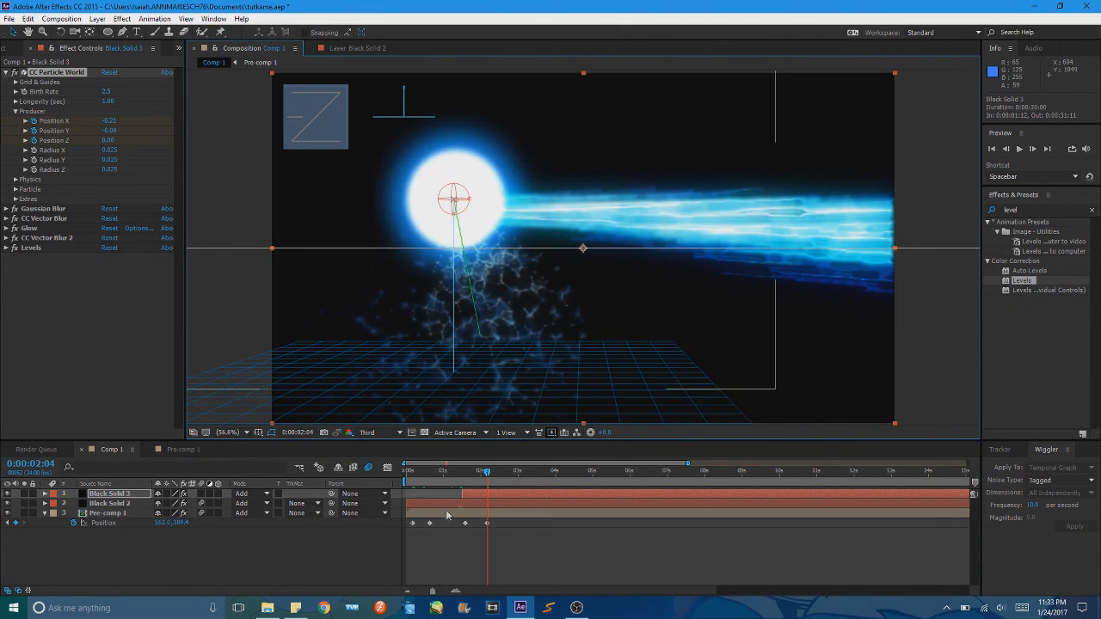
pyautogui.moveTo(485, 477); pyautogui.dragTo(476, 480)
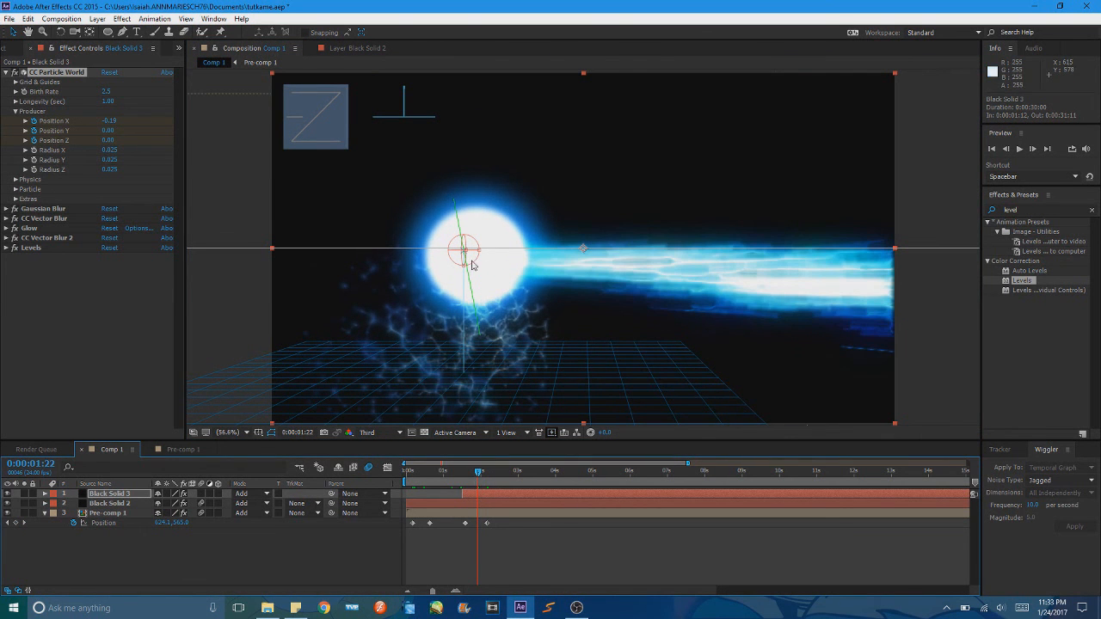
pyautogui.moveTo(464, 254); pyautogui.dragTo(479, 256)
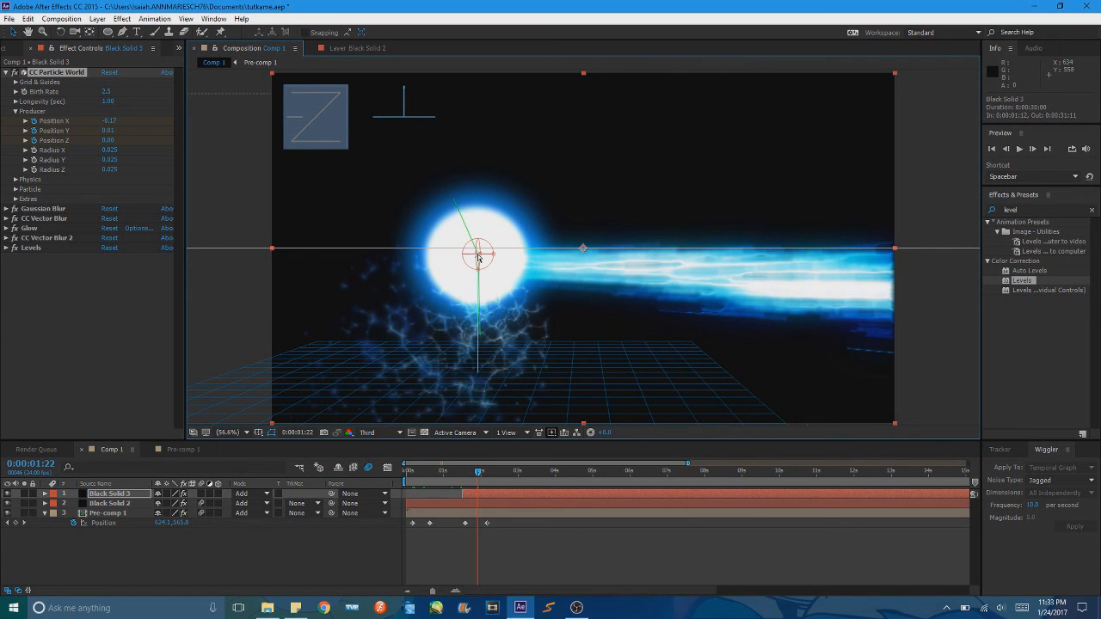
# Scrub through the beam's motion and preview the composition from the start to check that it follows the ball.
pyautogui.moveTo(471, 479); pyautogui.dragTo(545, 492)
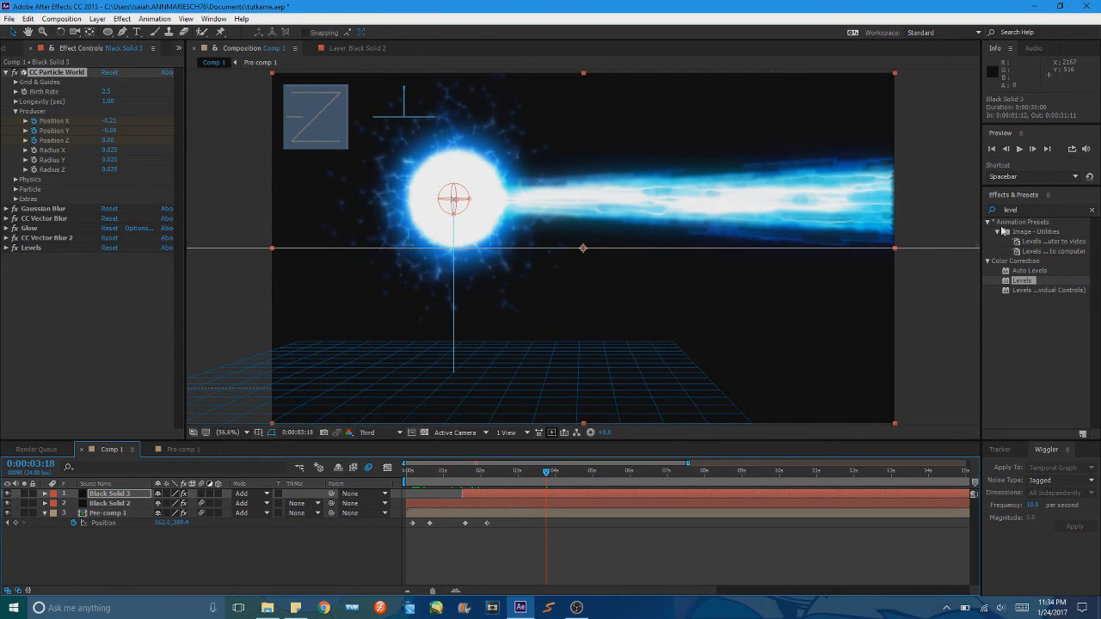
pyautogui.click(991, 149)
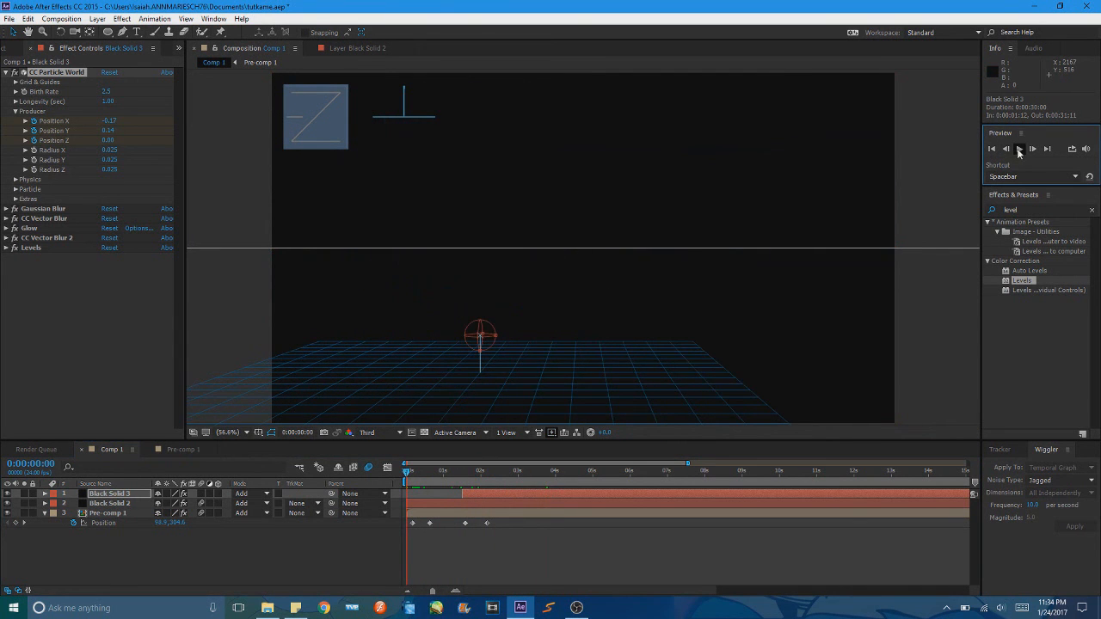
pyautogui.click(1018, 149)
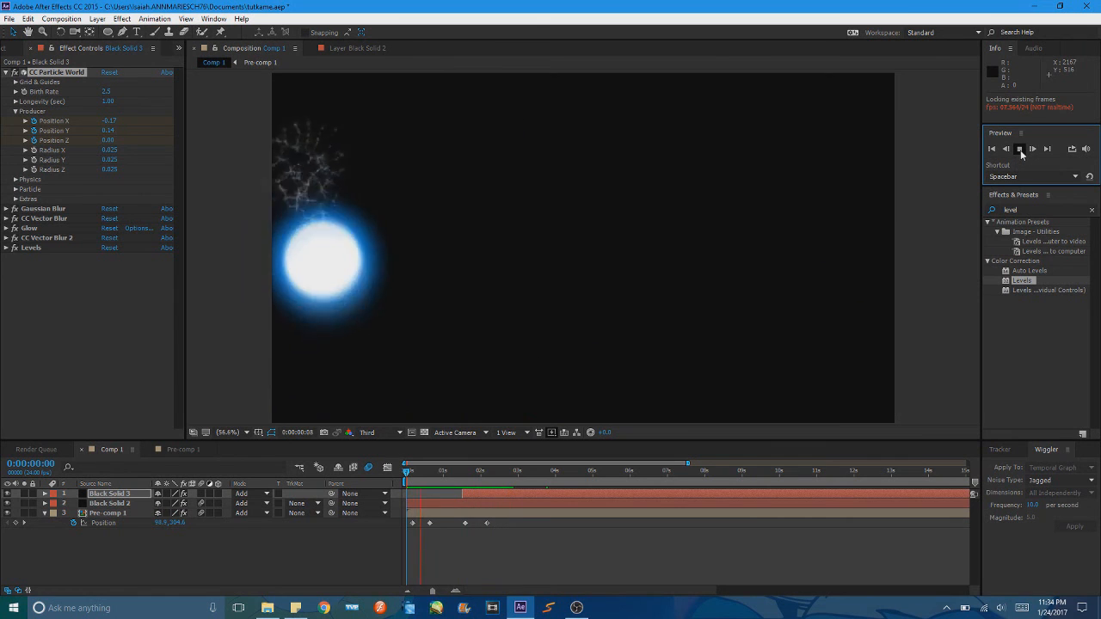
pyautogui.click(1020, 150)
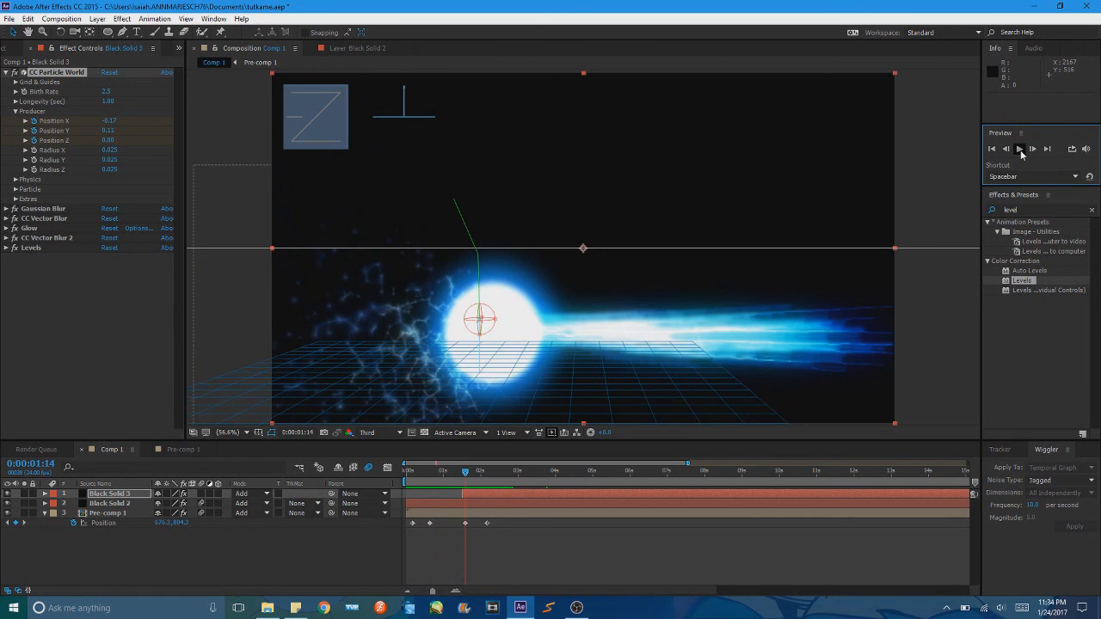